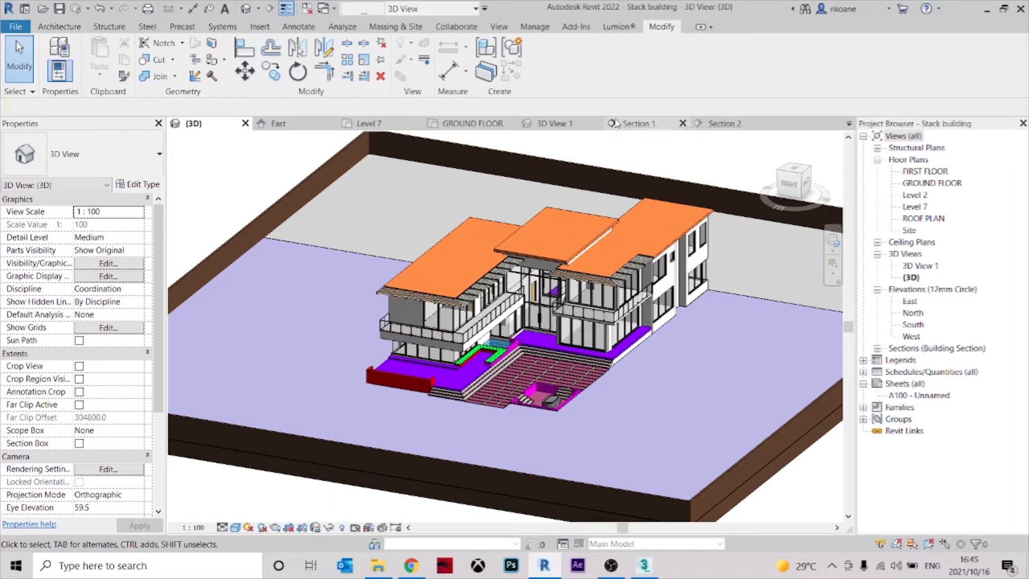
# Examine the exterior of the Stack building 3D model from several angles, including the roofs, balconies, terrace steps and sunken seating area
pyautogui.keyDown('shift'); pyautogui.moveTo(708, 386); pyautogui.dragTo(623, 383, button='middle'); pyautogui.keyUp('shift')
pyautogui.scroll(5, 623, 383)
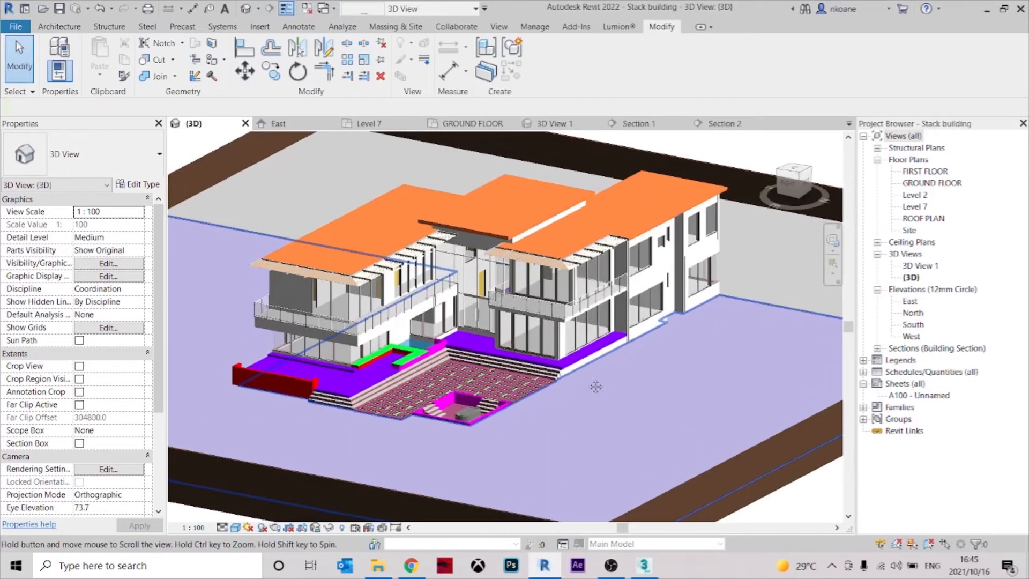
pyautogui.scroll(6, 632, 402)
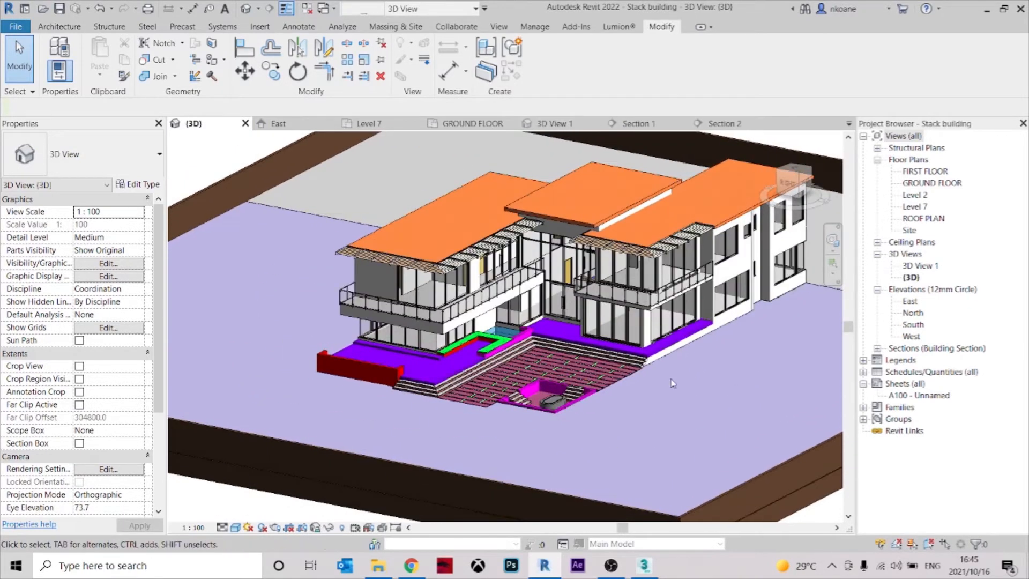
pyautogui.scroll(3, 647, 377)
pyautogui.scroll(-5, 664, 378)
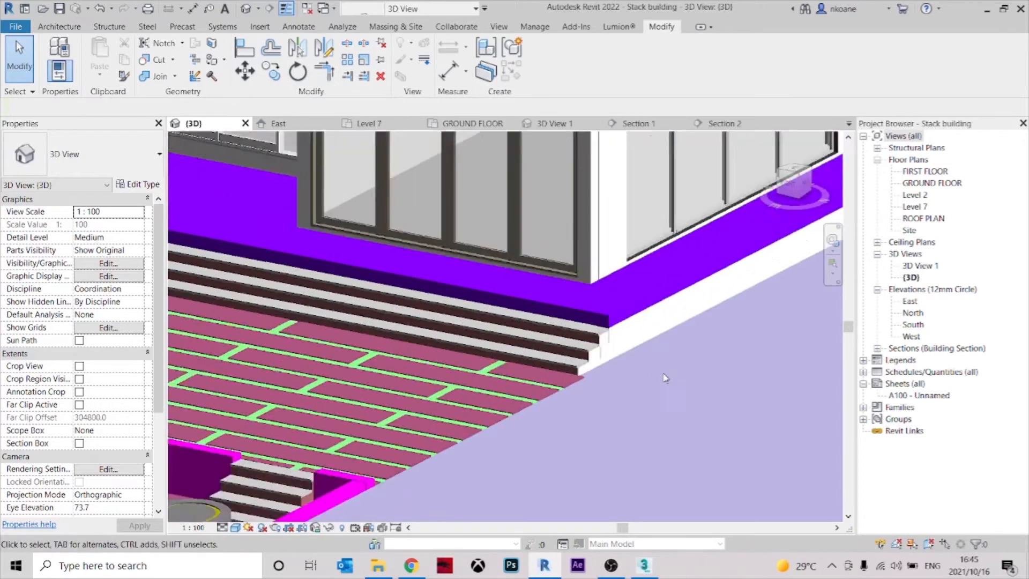
pyautogui.scroll(-4, 665, 378)
pyautogui.scroll(3, 629, 436)
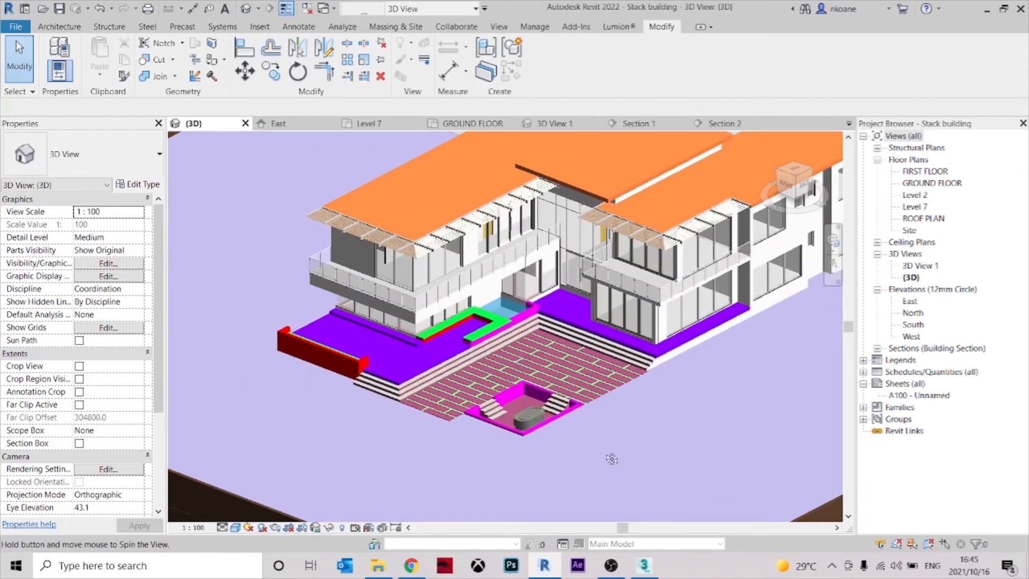
pyautogui.keyDown('shift'); pyautogui.moveTo(629, 436); pyautogui.dragTo(602, 347, button='middle'); pyautogui.keyUp('shift')
pyautogui.moveTo(601, 428); pyautogui.dragTo(590, 432, button='middle')
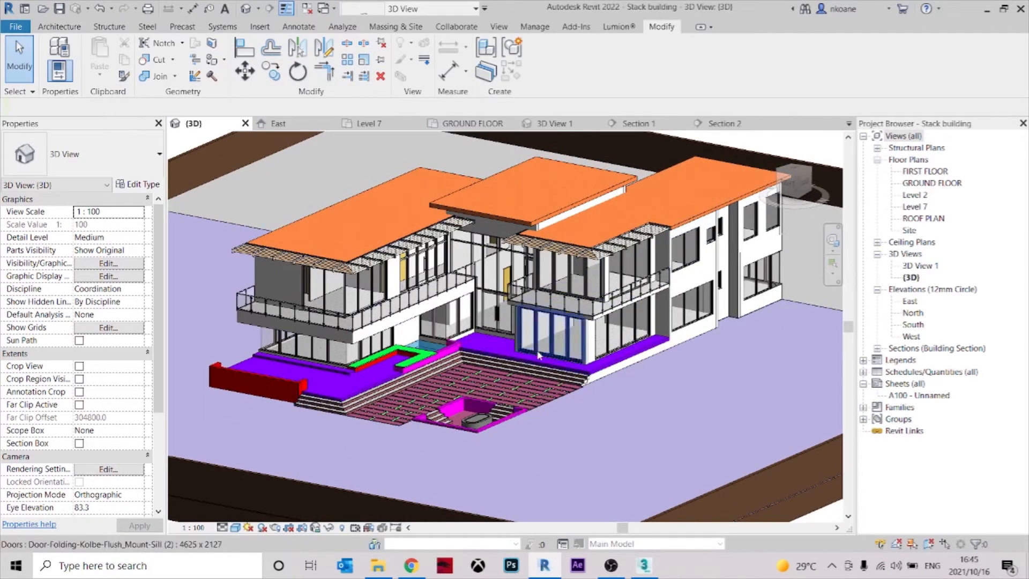
pyautogui.keyDown('shift'); pyautogui.moveTo(534, 358); pyautogui.dragTo(539, 370, button='middle'); pyautogui.keyUp('shift')
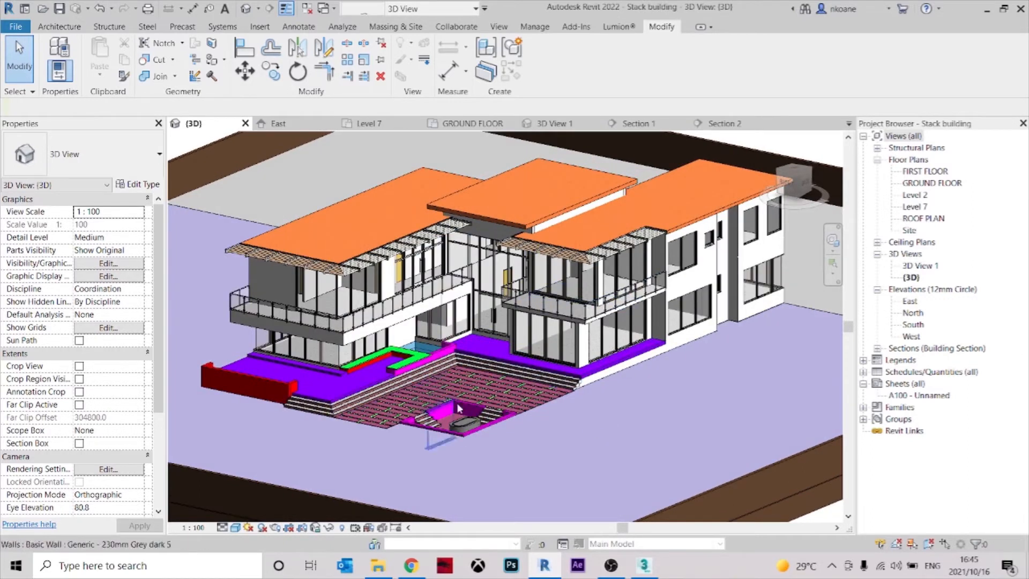
pyautogui.scroll(2, 572, 398)
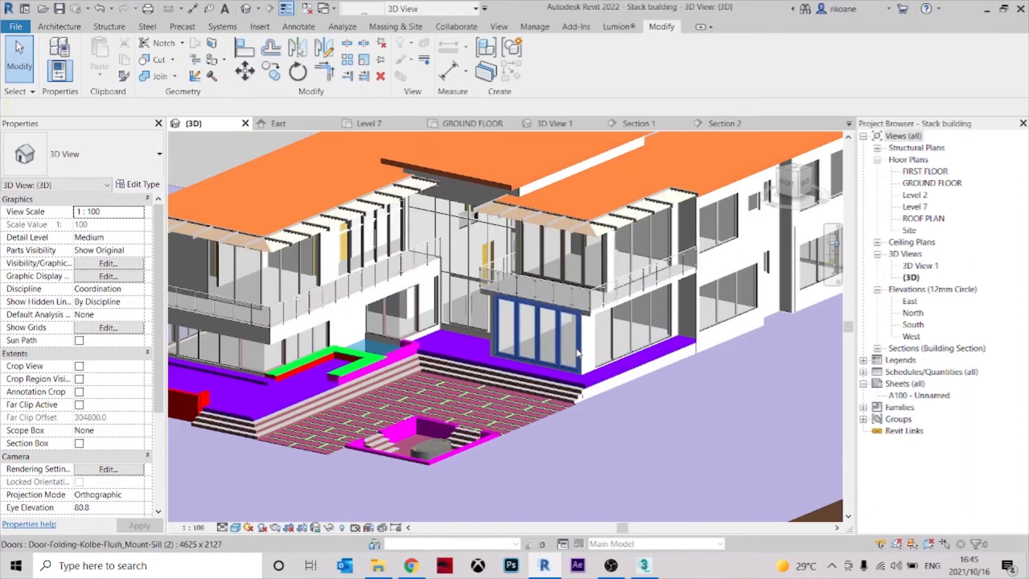
pyautogui.scroll(-3, 536, 408)
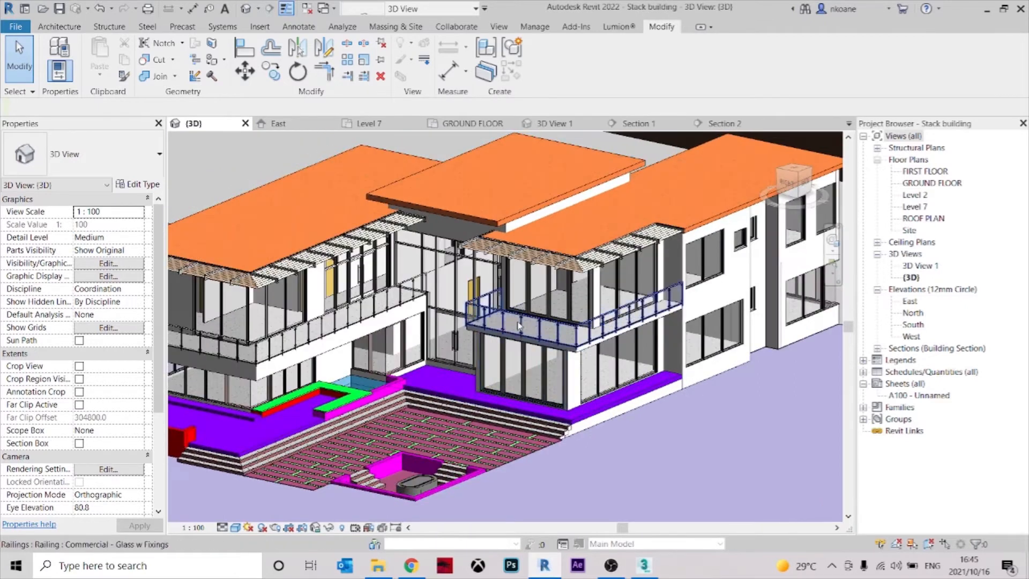
pyautogui.moveTo(461, 417); pyautogui.dragTo(545, 390, button='middle')
pyautogui.scroll(-3, 545, 389)
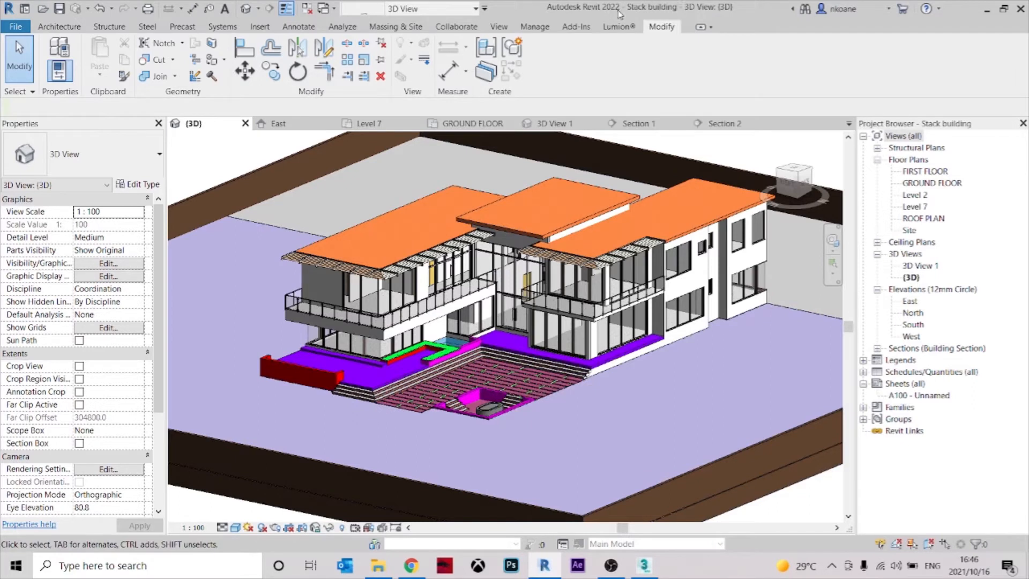
# Look at the empty 3ds Max scene and return to Revit to view the available export formats, including FBX
pyautogui.click(646, 567)
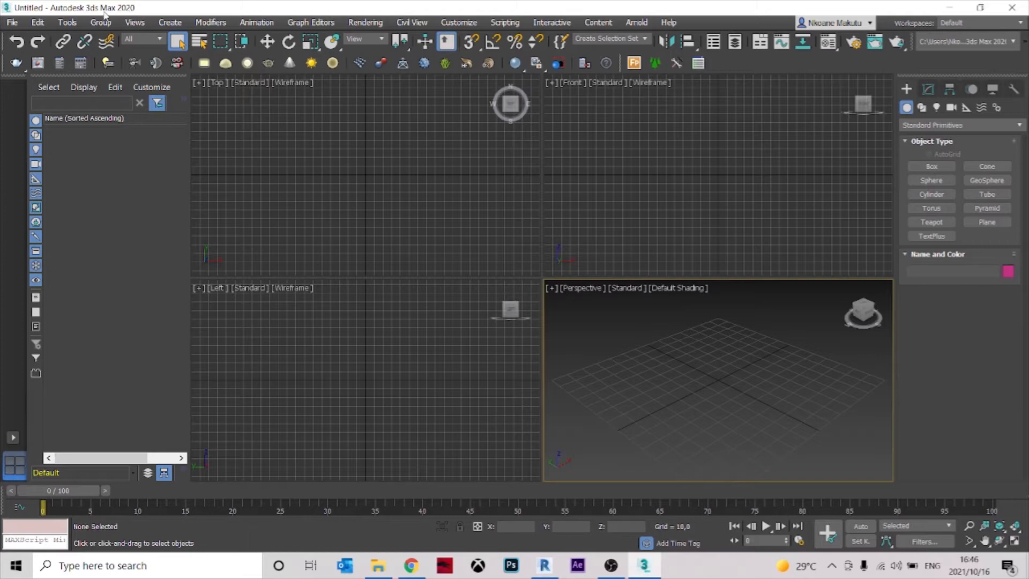
pyautogui.click(544, 566)
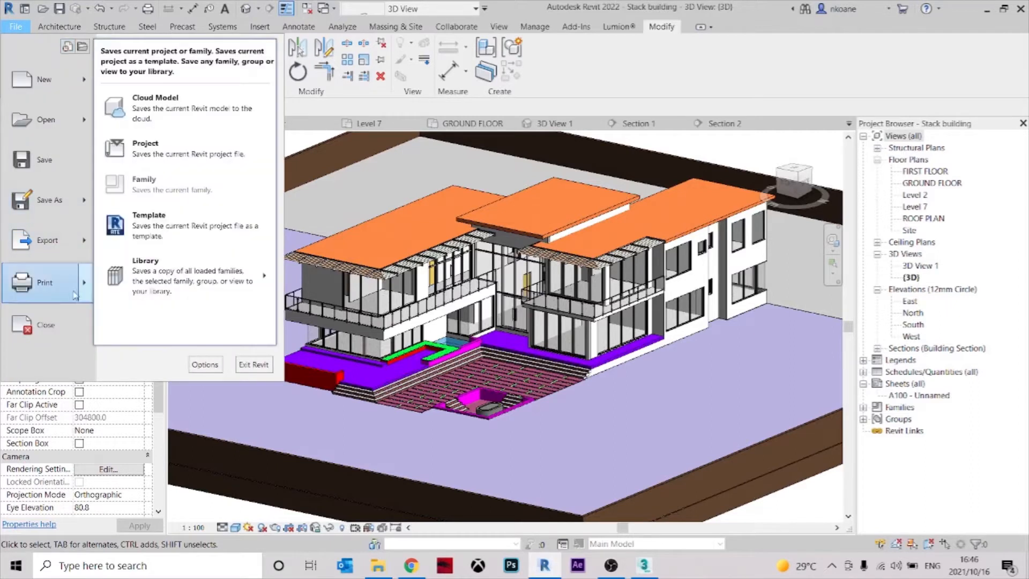
pyautogui.moveTo(88, 237)
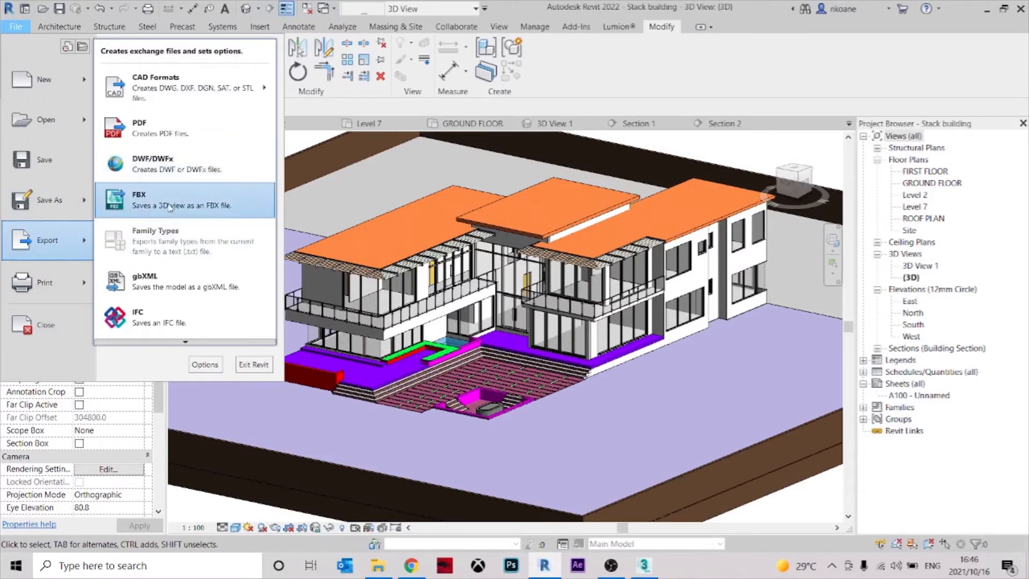
pyautogui.click(375, 214)
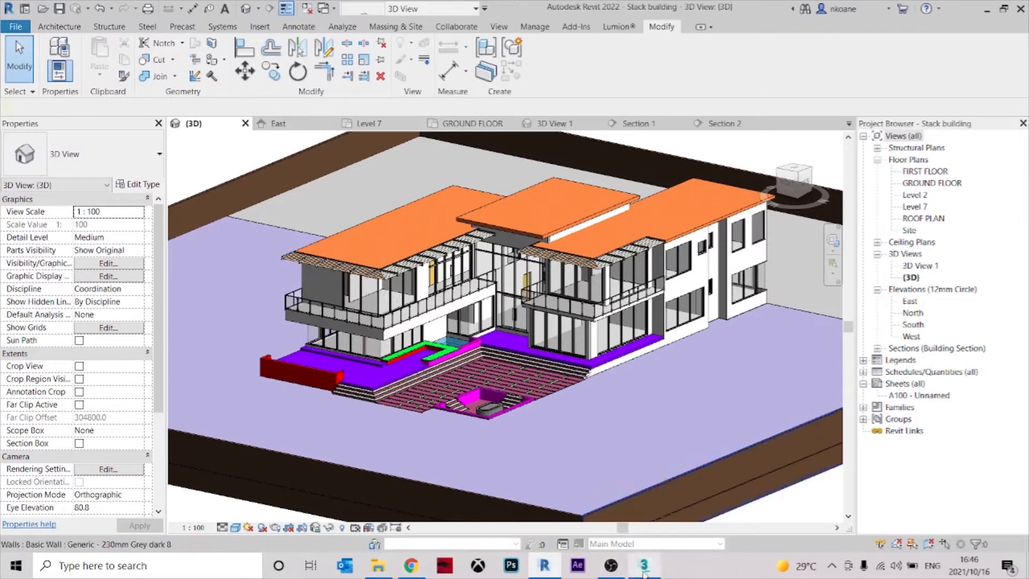
# Switch to 3ds Max and choose the Stackbuilding-3DView-{3D} FBX file for linking
pyautogui.click(644, 565)
pyautogui.click(444, 262)
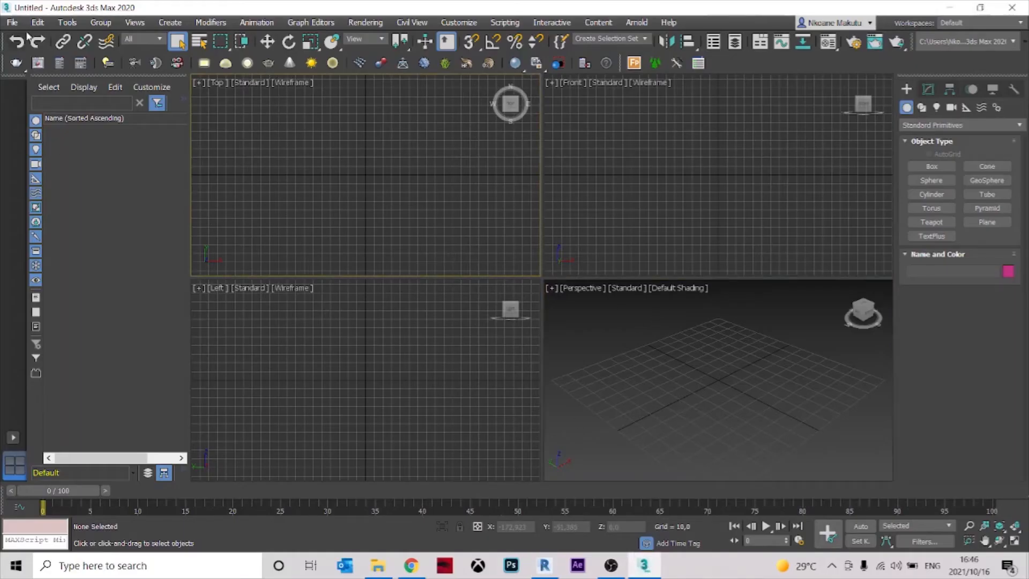
pyautogui.click(12, 22)
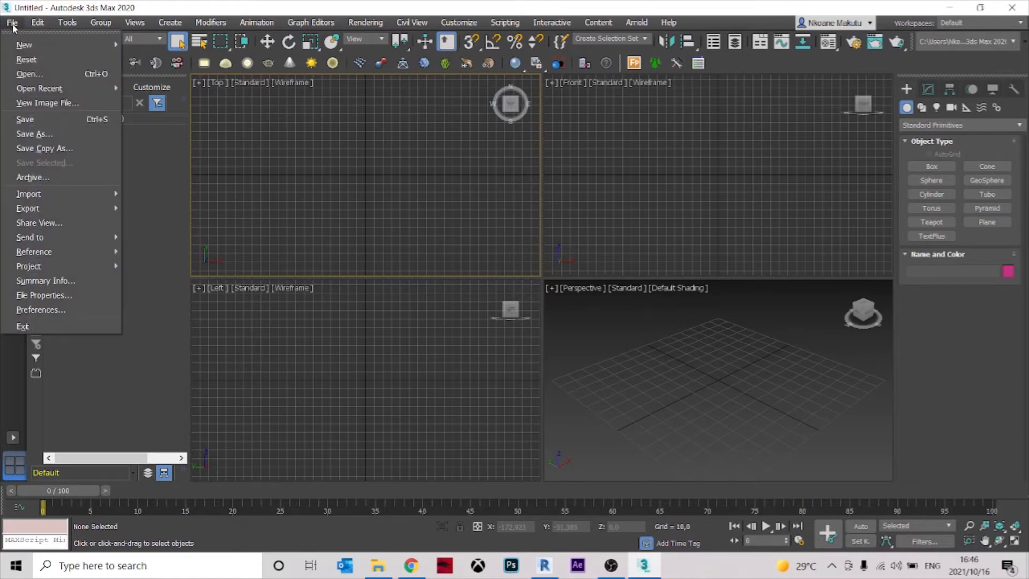
pyautogui.moveTo(97, 202)
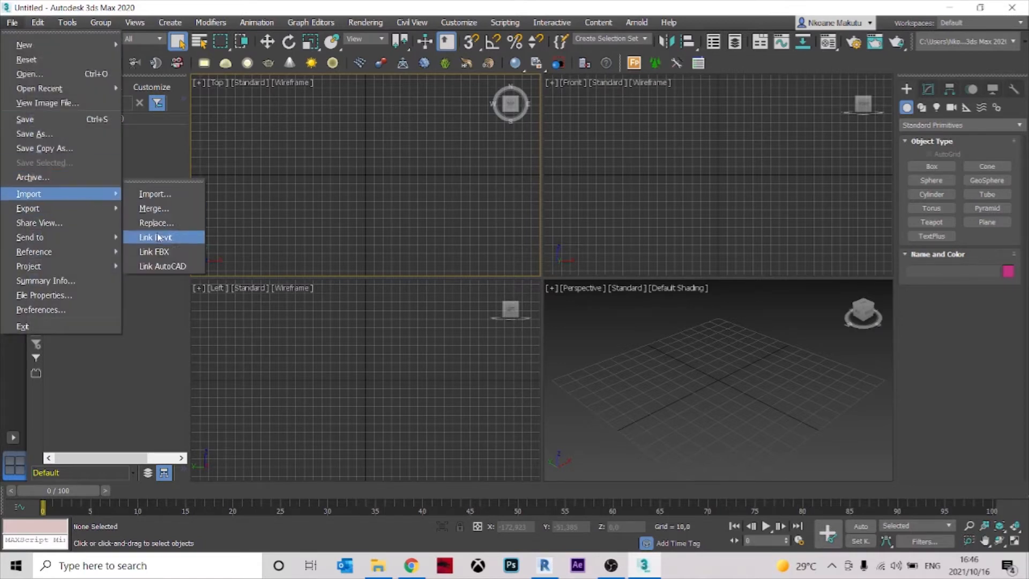
pyautogui.click(165, 253)
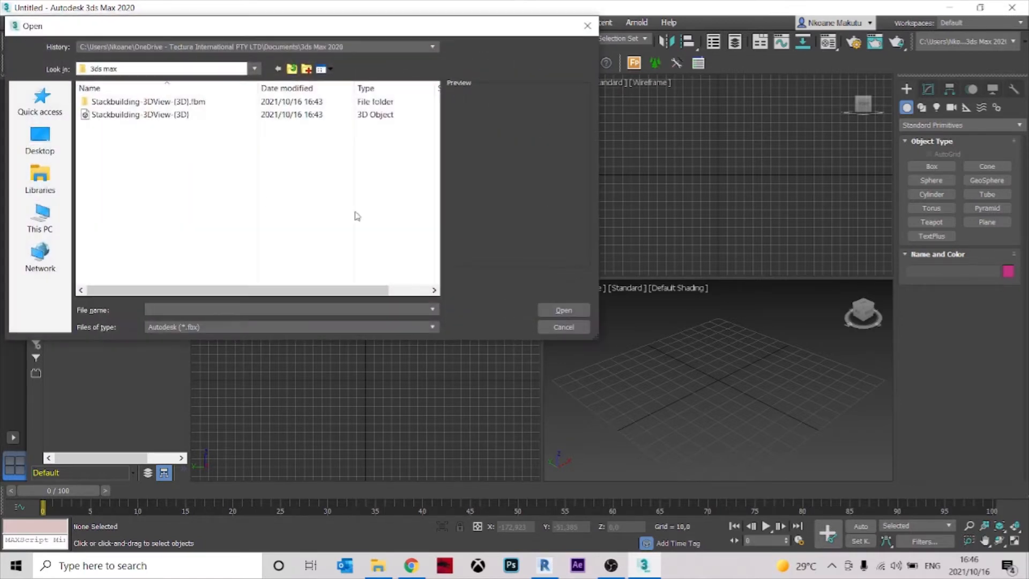
pyautogui.click(174, 117)
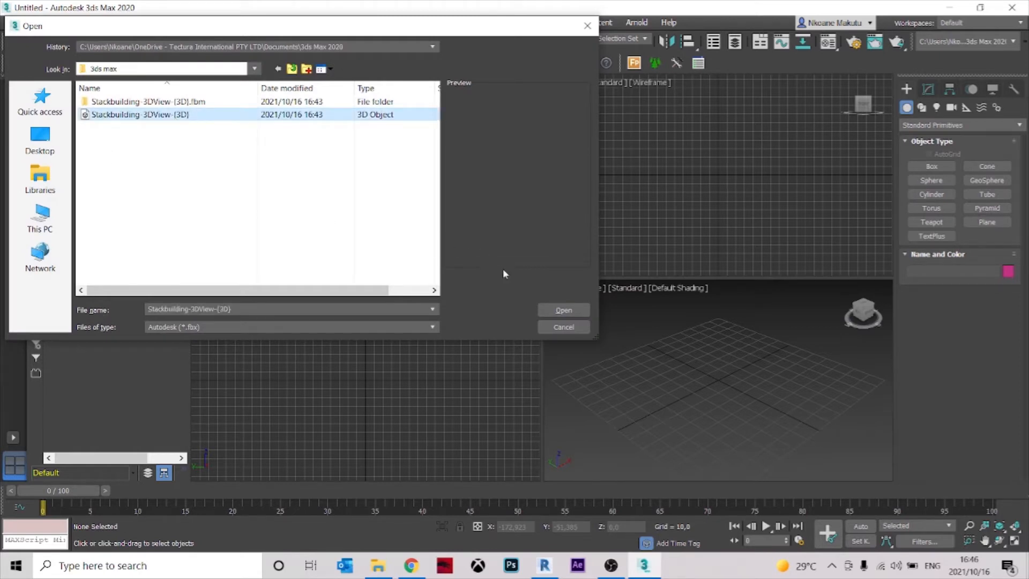
pyautogui.click(558, 309)
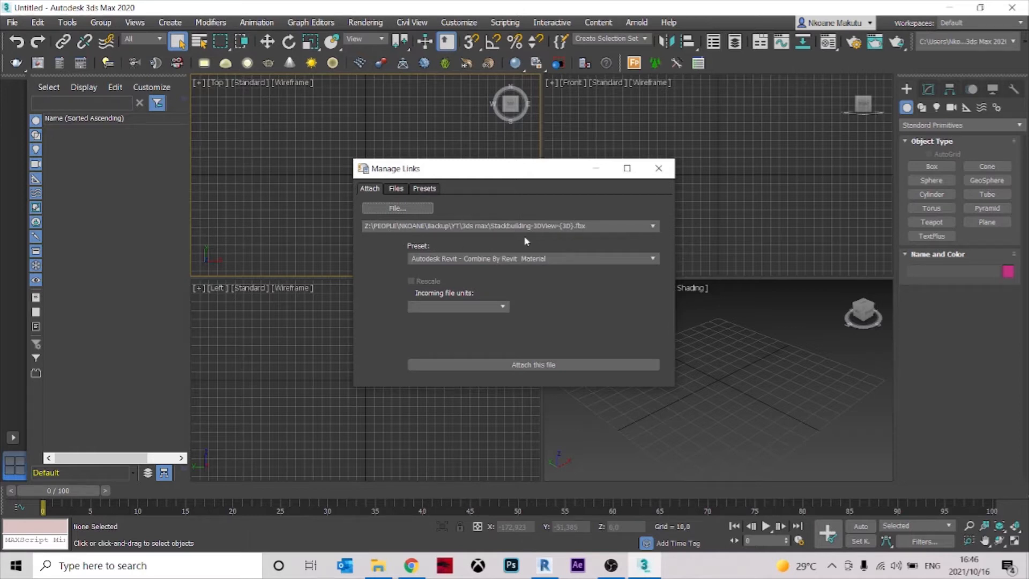
# Review the linked files and named presets, and attach the FBX file with the Autodesk Revit - Combine By Revit Material preset
pyautogui.click(399, 190)
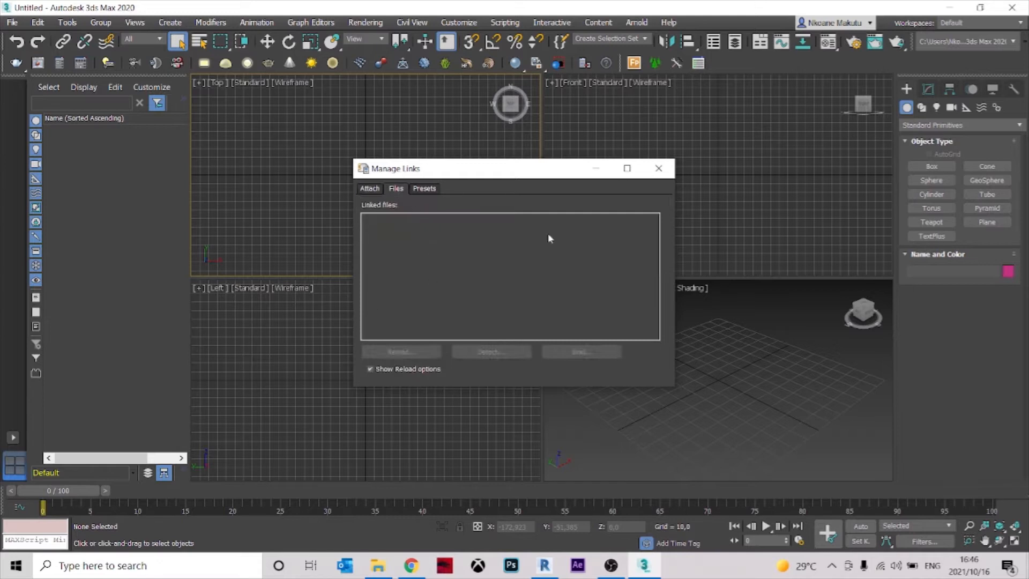
pyautogui.click(426, 191)
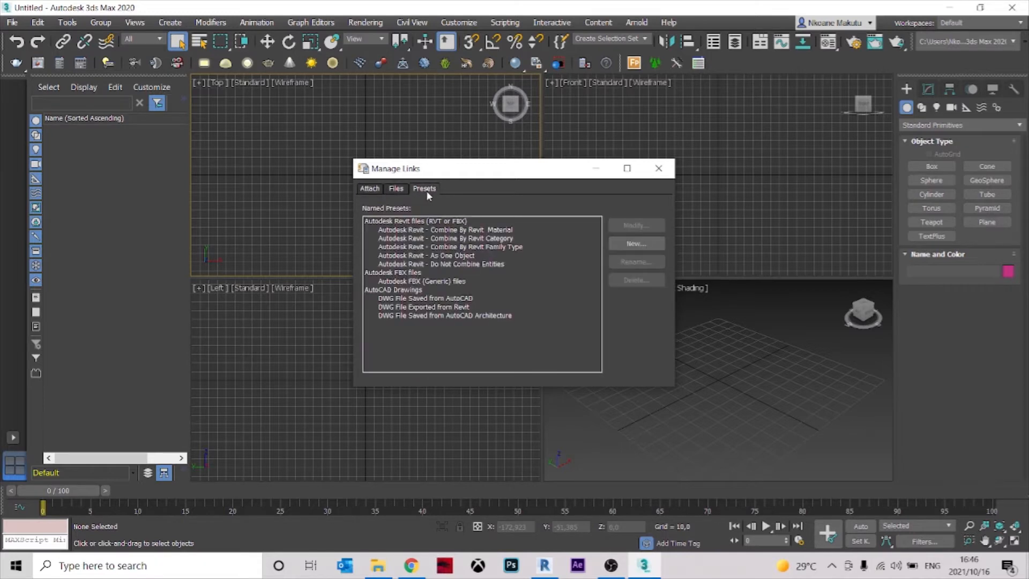
pyautogui.click(371, 189)
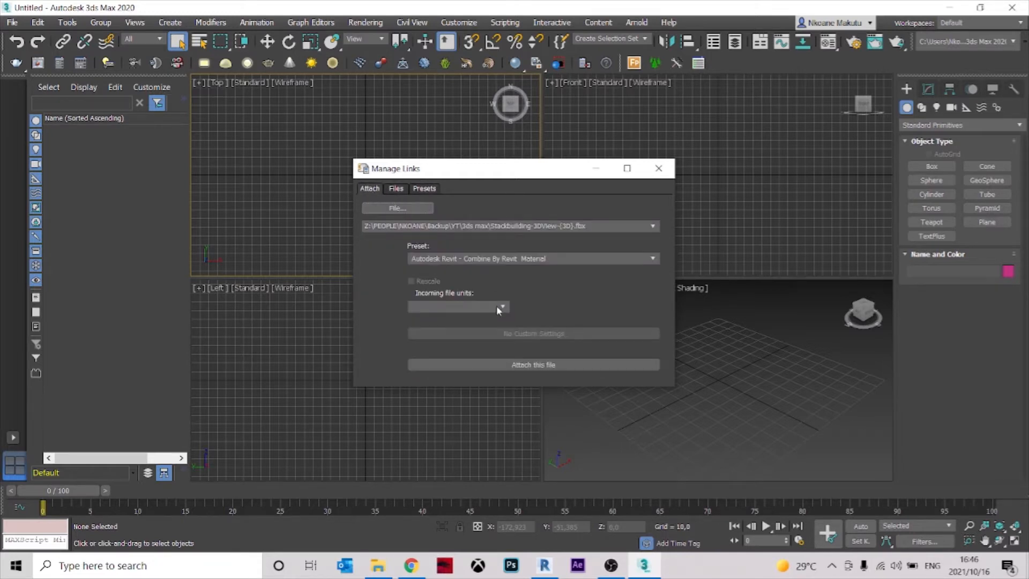
pyautogui.click(535, 365)
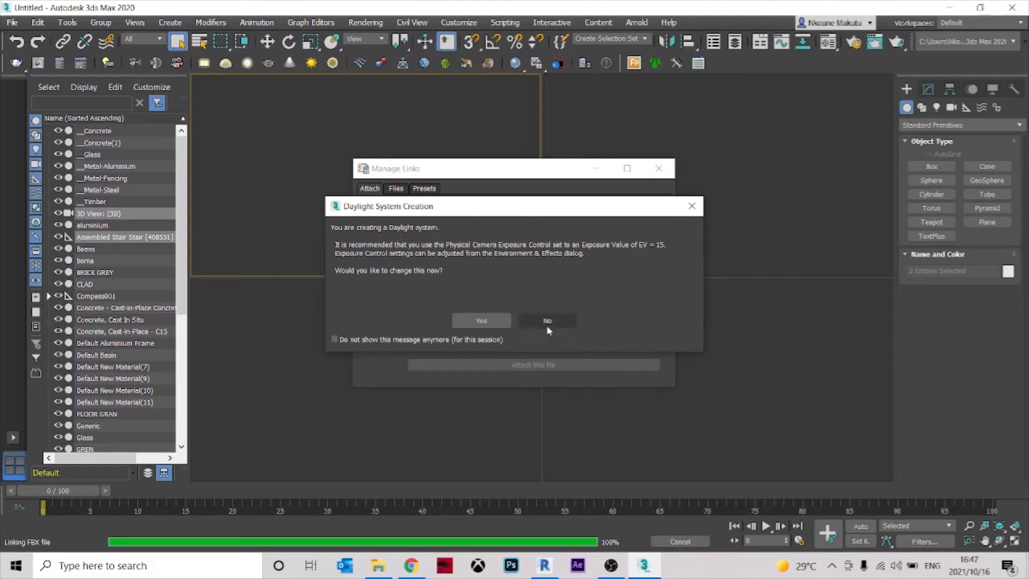
# Accept the recommended Physical Camera Exposure Control at EV 15 for the daylight system and close the link manager
pyautogui.moveTo(451, 214); pyautogui.dragTo(439, 214)
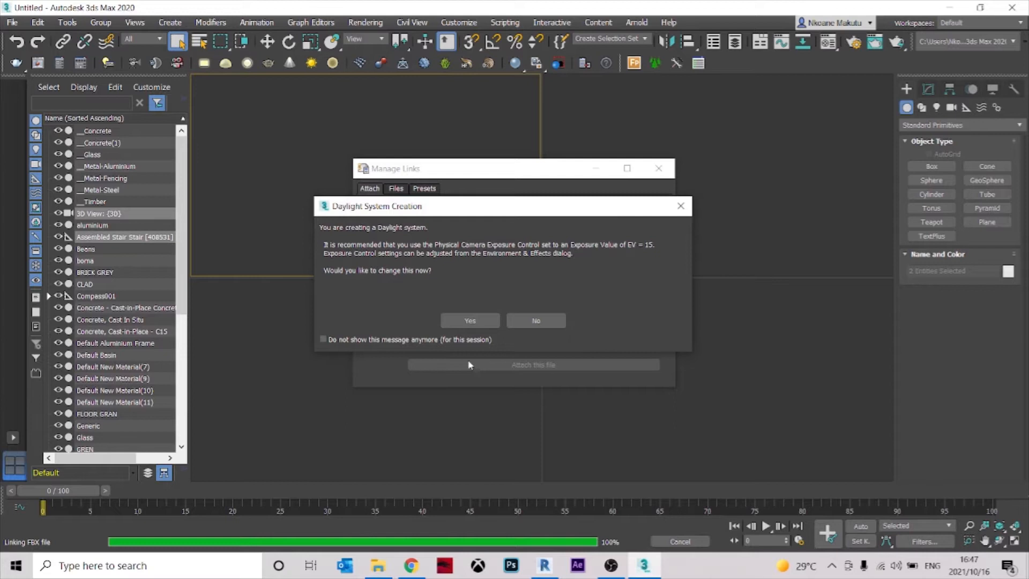
pyautogui.click(465, 321)
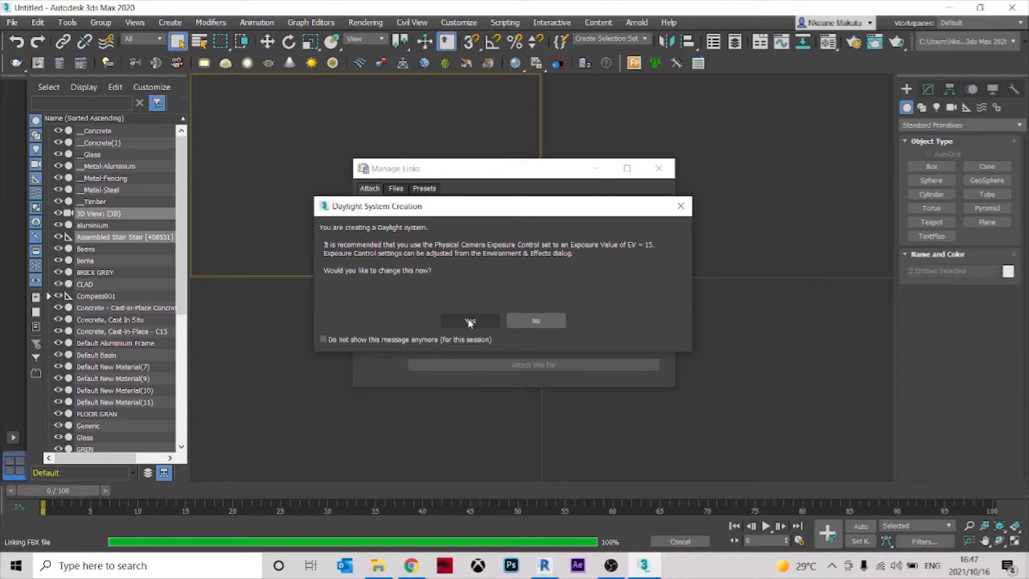
pyautogui.click(471, 323)
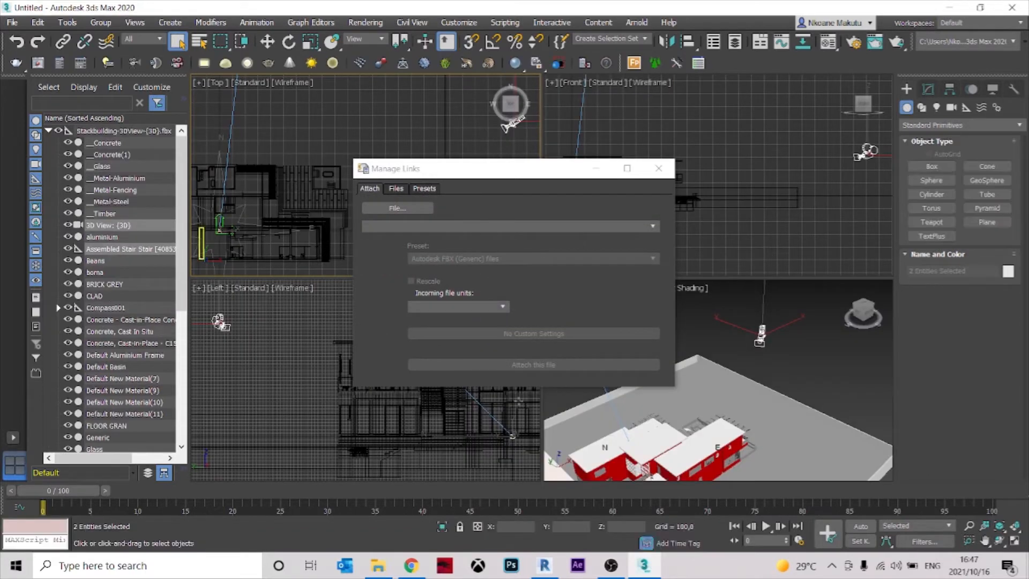
pyautogui.click(659, 169)
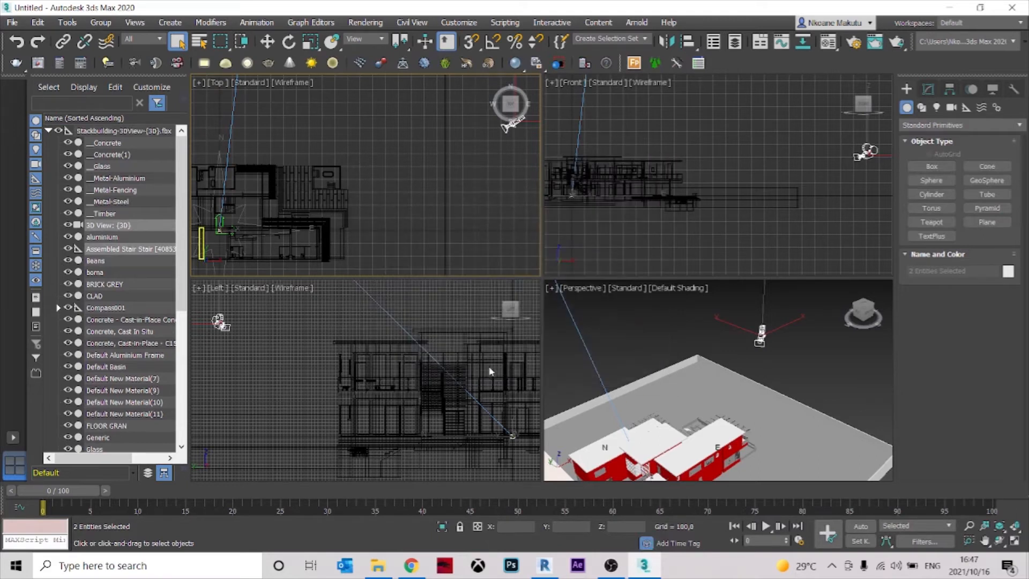
# Examine the linked building in the Top, Front, Left and Perspective viewports with nothing selected
pyautogui.scroll(-3, 430, 214)
pyautogui.moveTo(413, 186)
pyautogui.mouseDown()
pyautogui.moveTo(386, 198)
pyautogui.moveTo(409, 183)
pyautogui.mouseUp()
pyautogui.click(701, 168)
pyautogui.rightClick(751, 167)
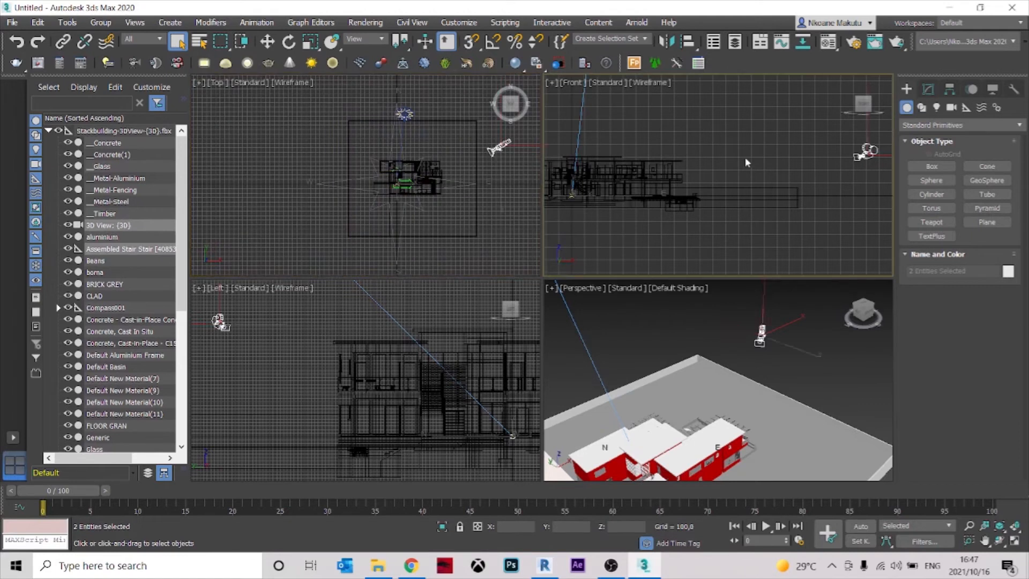
pyautogui.moveTo(680, 194); pyautogui.dragTo(738, 241, button='middle')
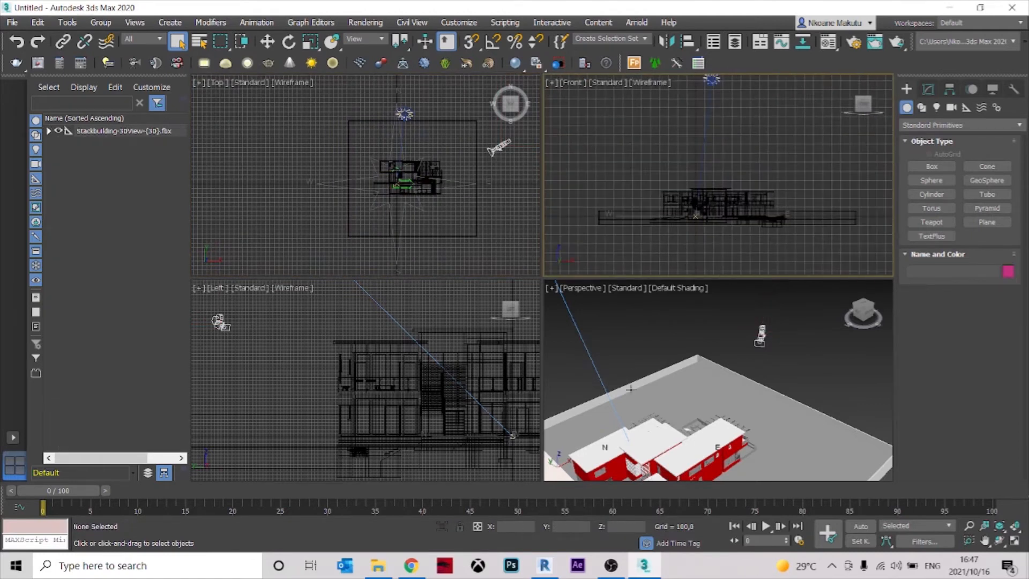
pyautogui.moveTo(622, 400); pyautogui.dragTo(667, 346, button='middle')
pyautogui.click(774, 121)
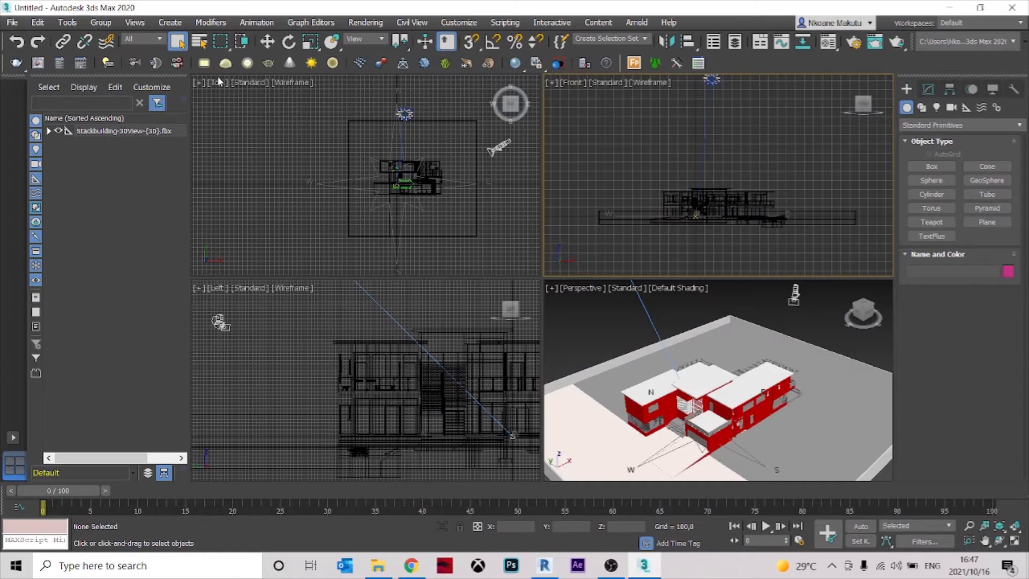
pyautogui.moveTo(291, 375); pyautogui.dragTo(225, 377, button='middle')
pyautogui.moveTo(792, 362); pyautogui.dragTo(808, 309, button='middle')
pyautogui.scroll(5, 718, 353)
pyautogui.keyDown('alt'); pyautogui.moveTo(545, 332); pyautogui.dragTo(552, 375, button='middle'); pyautogui.keyUp('alt')
pyautogui.hotkey('shift', 'z')
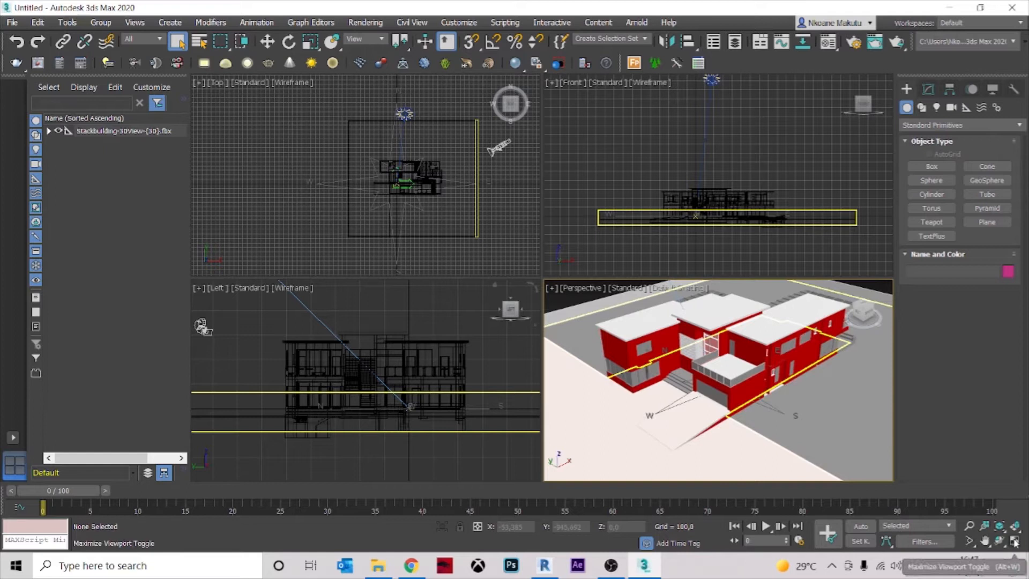
# Maximize the Perspective viewport and select the compass helper around the building
pyautogui.click(1015, 542)
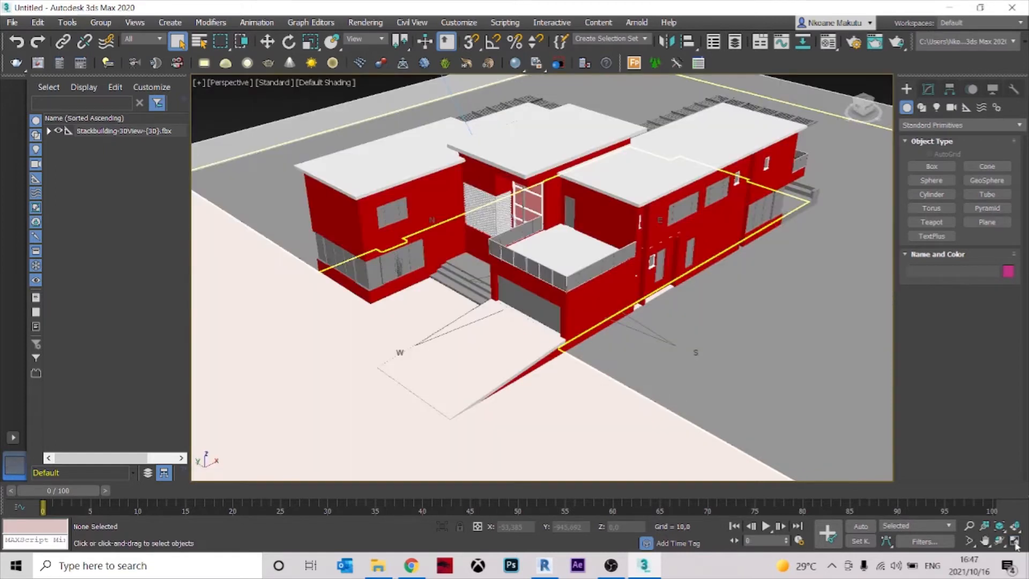
pyautogui.scroll(-5, 656, 372)
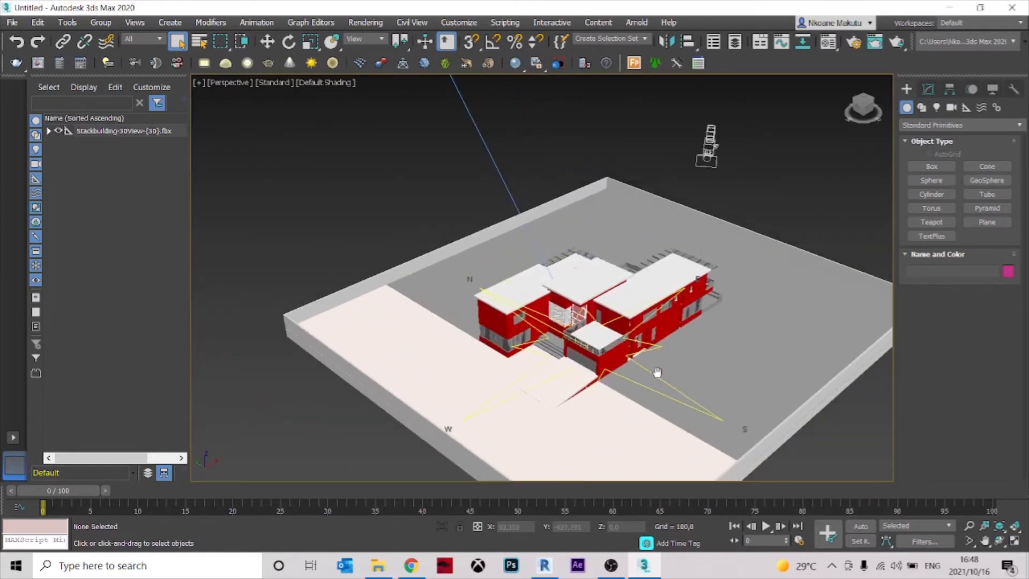
pyautogui.scroll(-4, 659, 370)
pyautogui.moveTo(659, 369); pyautogui.dragTo(626, 383, button='middle')
pyautogui.scroll(2, 683, 350)
pyautogui.click(605, 359)
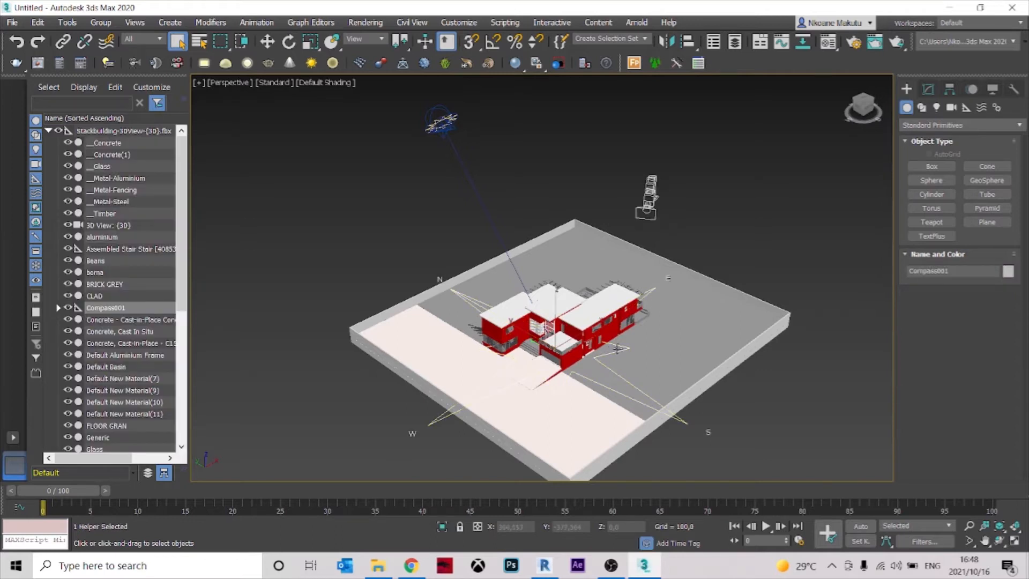
pyautogui.moveTo(634, 353)
pyautogui.keyDown('alt'); pyautogui.mouseDown(button='middle')
pyautogui.moveTo(606, 351)
pyautogui.moveTo(646, 362)
pyautogui.mouseUp(button='middle'); pyautogui.keyUp('alt')
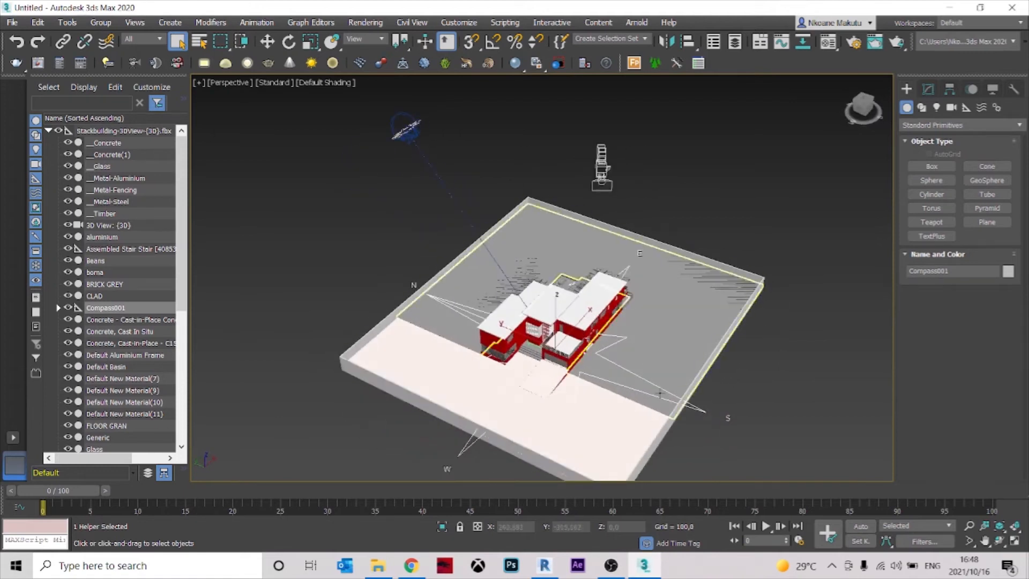
# Inspect the compass helper's SunAndSky-002 child in the object hierarchy, and delete the Compass001 helper around the building
pyautogui.keyDown('alt'); pyautogui.moveTo(532, 409); pyautogui.dragTo(672, 323, button='middle'); pyautogui.keyUp('alt')
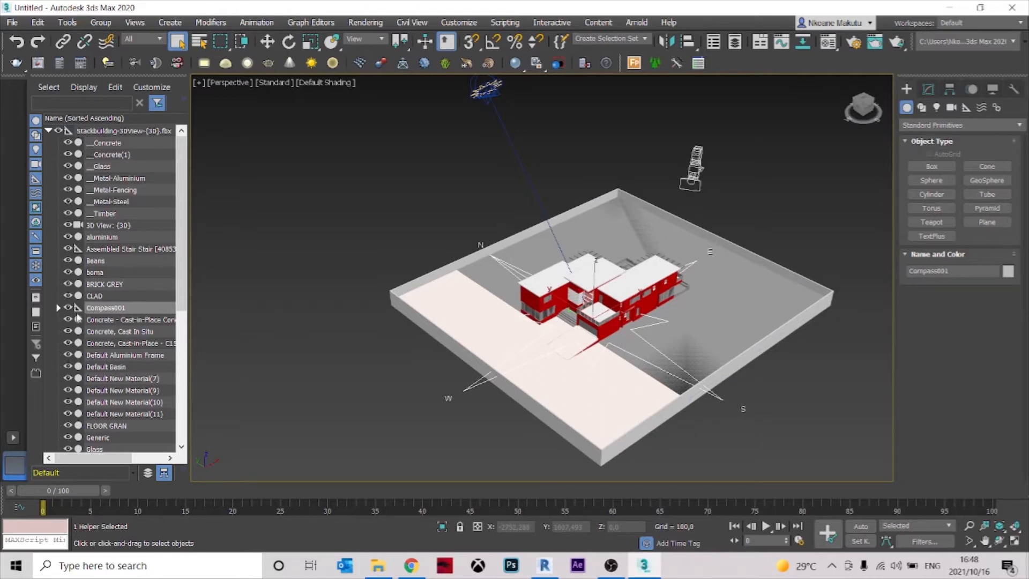
pyautogui.click(58, 308)
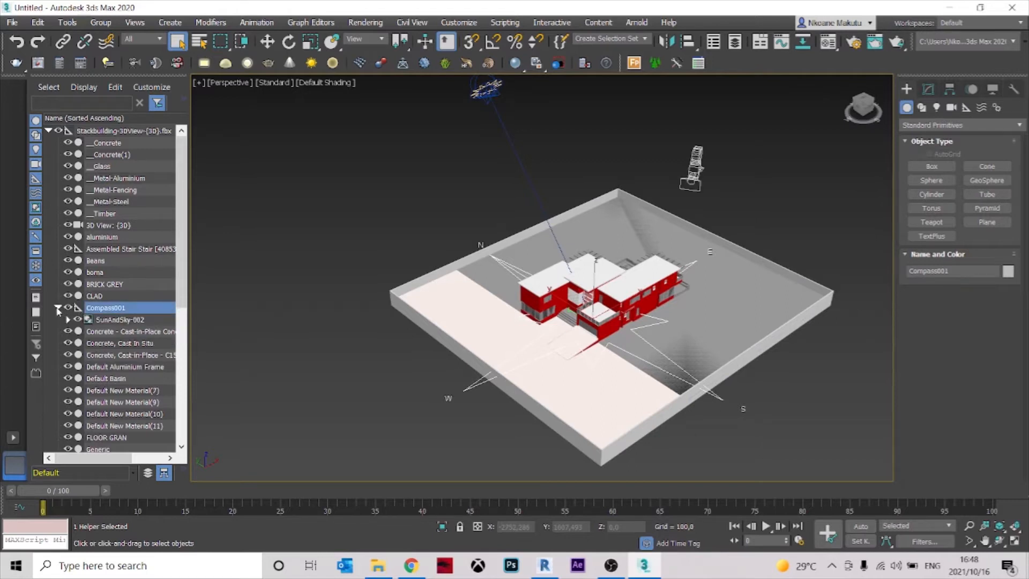
pyautogui.click(131, 326)
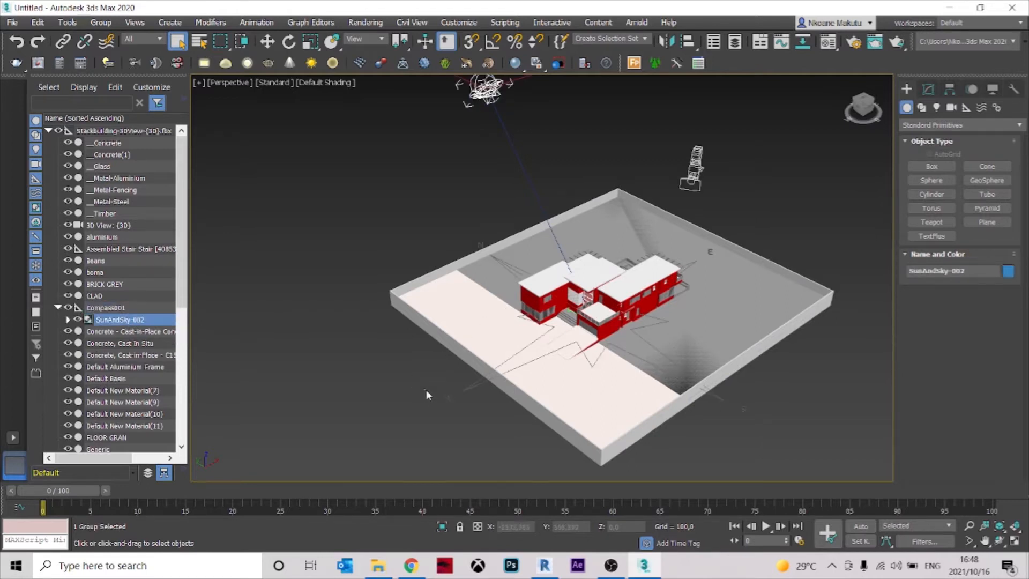
pyautogui.click(478, 397)
pyautogui.click(538, 340)
pyautogui.moveTo(538, 340); pyautogui.dragTo(518, 353, button='middle')
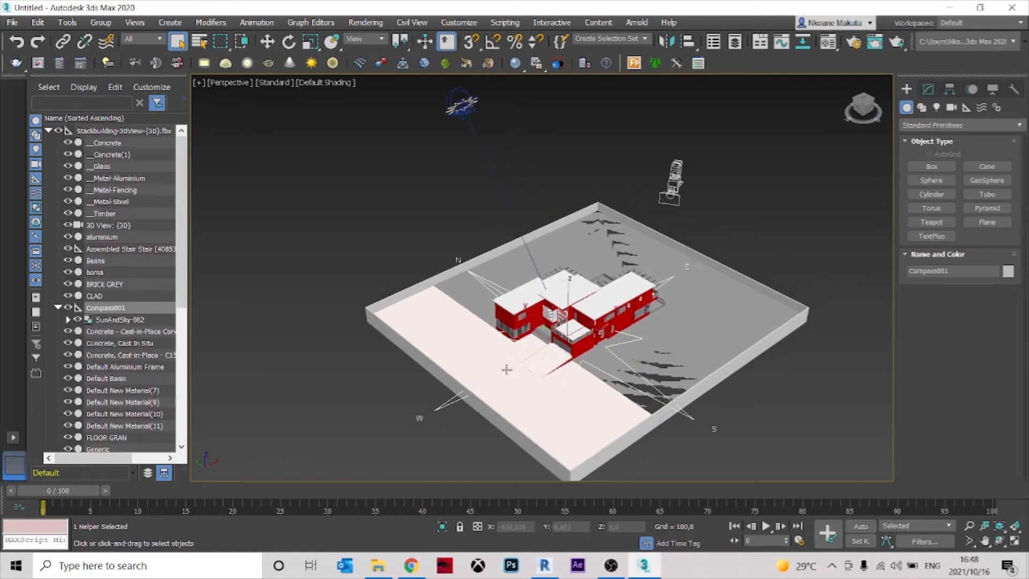
pyautogui.press('Delete')
# Delete the SunAndSky-002 daylight group above the building
pyautogui.moveTo(524, 208); pyautogui.dragTo(506, 266, button='middle')
pyautogui.click(443, 174)
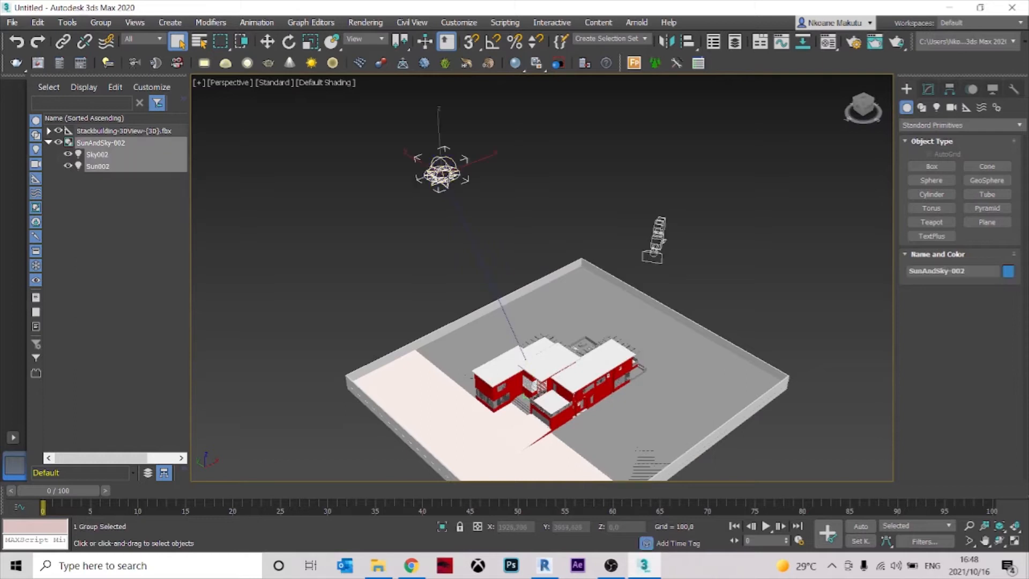
pyautogui.scroll(-4, 454, 234)
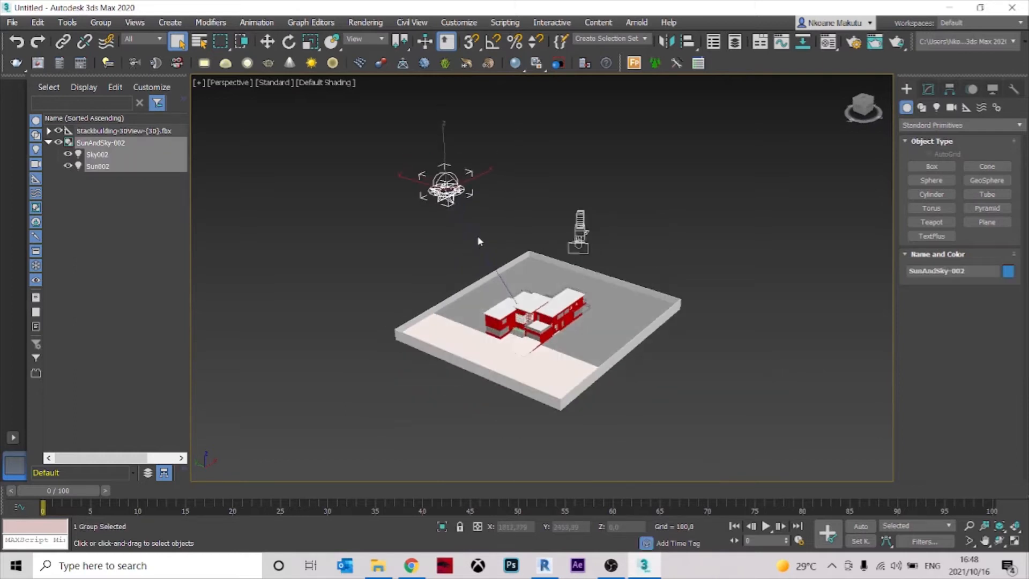
pyautogui.click(477, 245)
# Select the imported 3D View camera and examine its position and view cone relative to the building, leaving nothing selected
pyautogui.scroll(3, 590, 222)
pyautogui.click(589, 222)
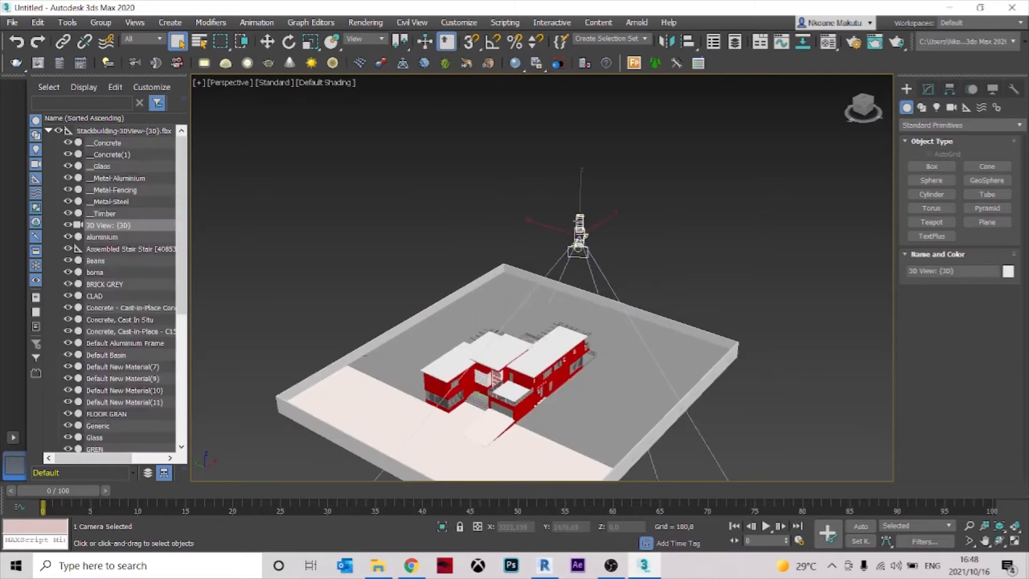
pyautogui.keyDown('alt'); pyautogui.moveTo(589, 222); pyautogui.dragTo(661, 285, button='middle'); pyautogui.keyUp('alt')
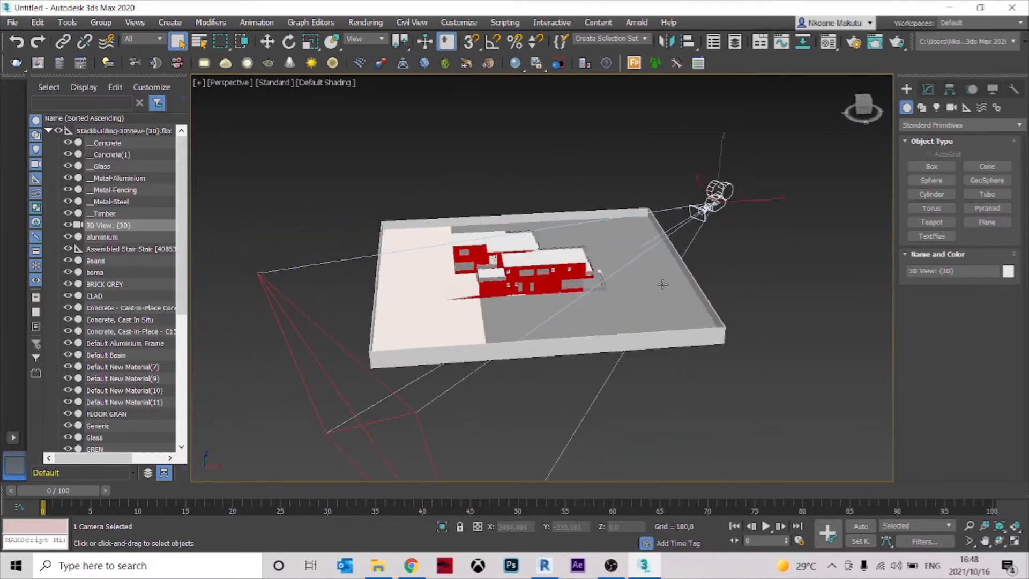
pyautogui.click(730, 240)
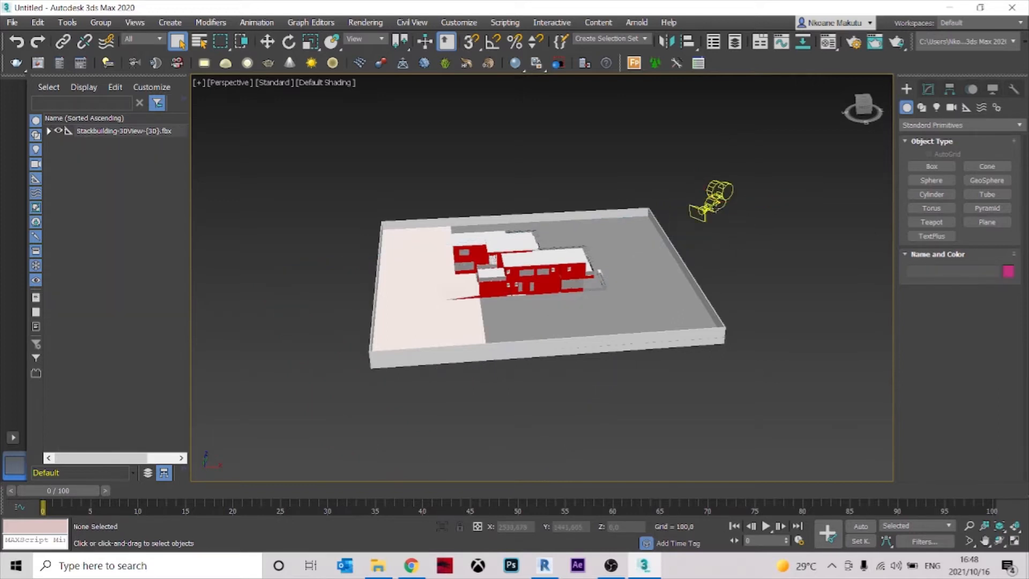
pyautogui.scroll(5, 718, 203)
pyautogui.click(712, 205)
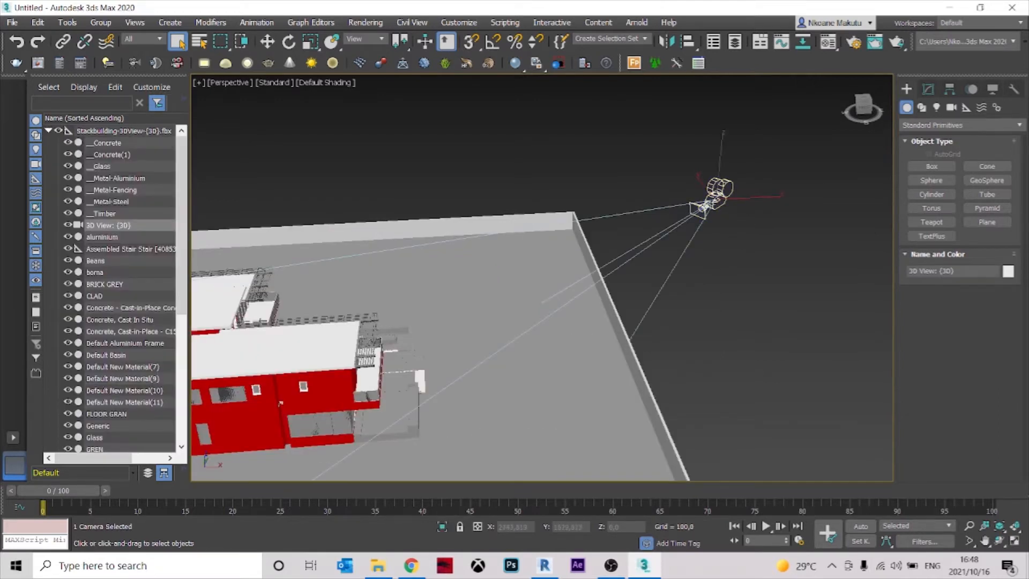
pyautogui.click(713, 240)
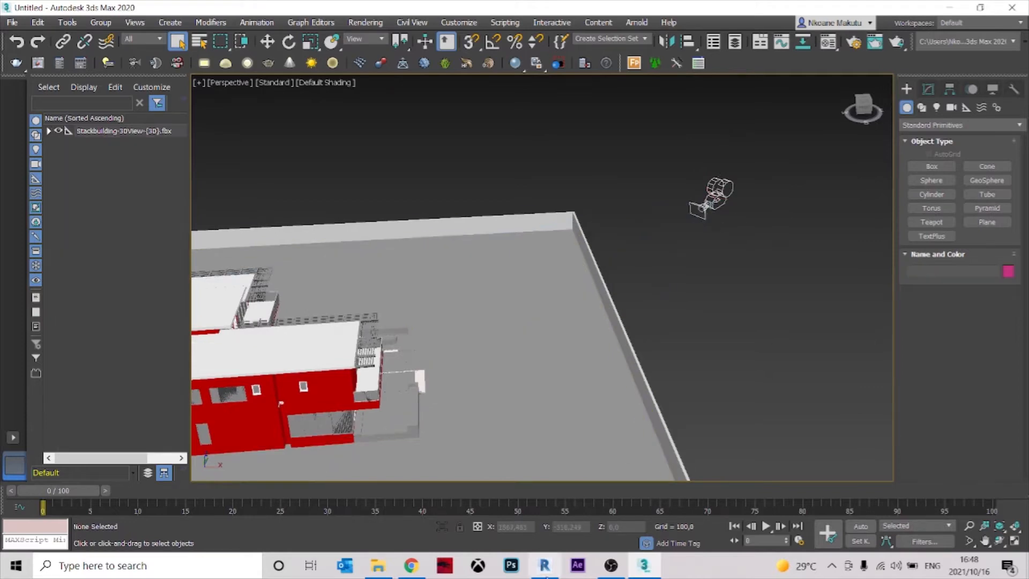
# Switch to Revit, check the 3D View 1 and {3D} views of the Stack building project, and return to 3ds Max
pyautogui.click(542, 567)
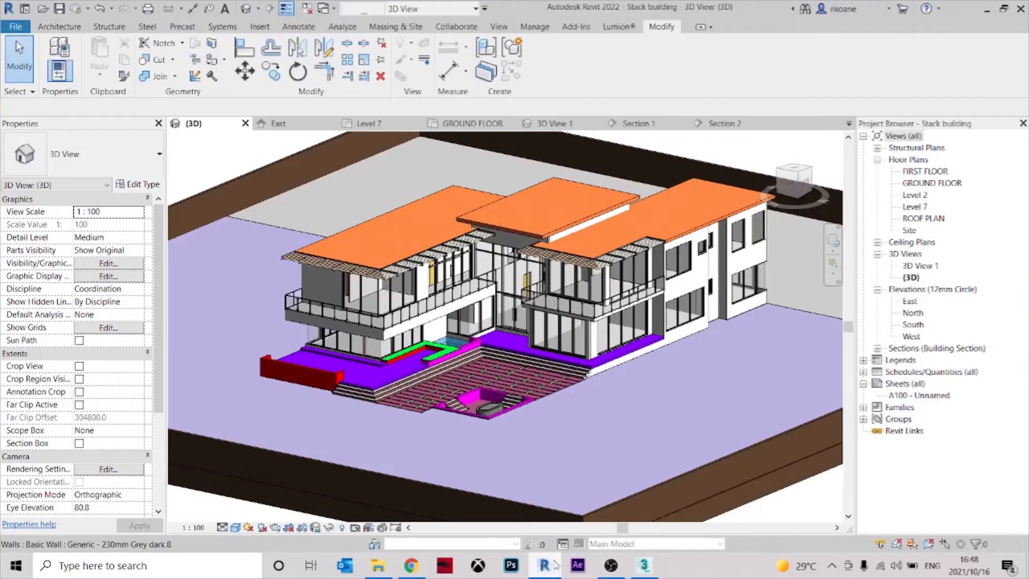
pyautogui.click(919, 266)
pyautogui.click(911, 276)
pyautogui.click(915, 270)
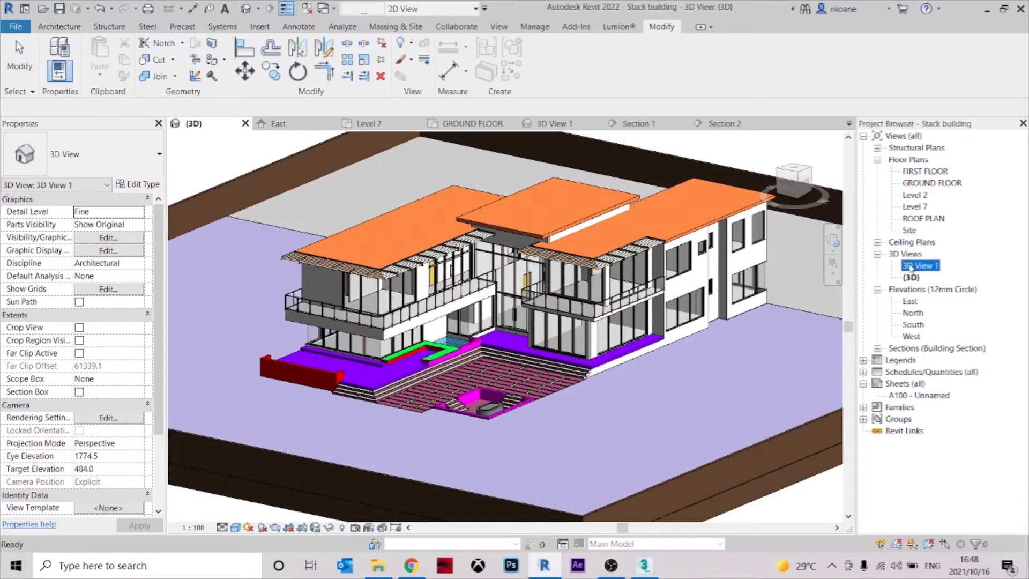
pyautogui.click(646, 568)
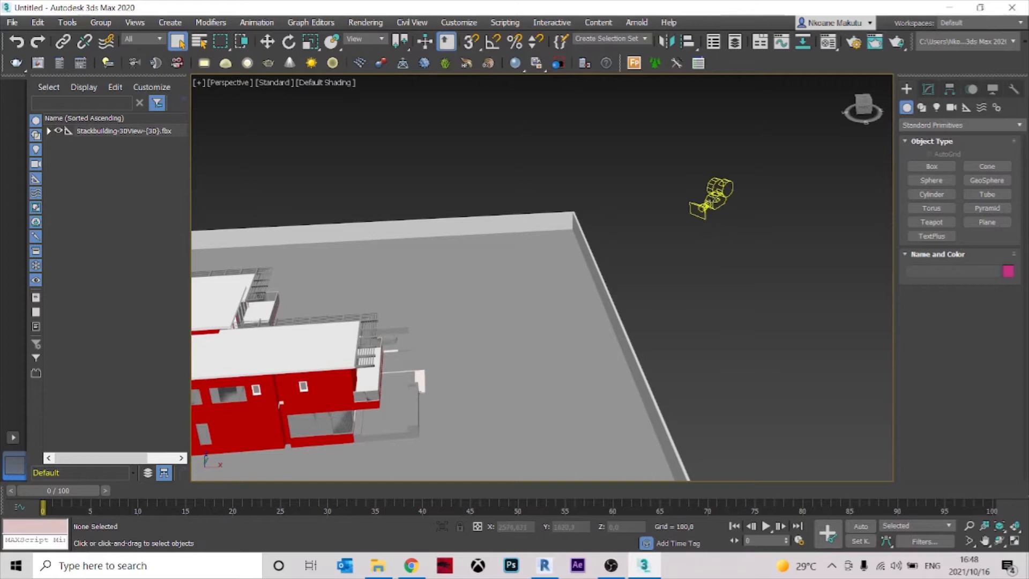
# Delete the imported 3D View camera beside the building
pyautogui.click(714, 200)
pyautogui.scroll(-5, 714, 204)
pyautogui.scroll(4, 702, 227)
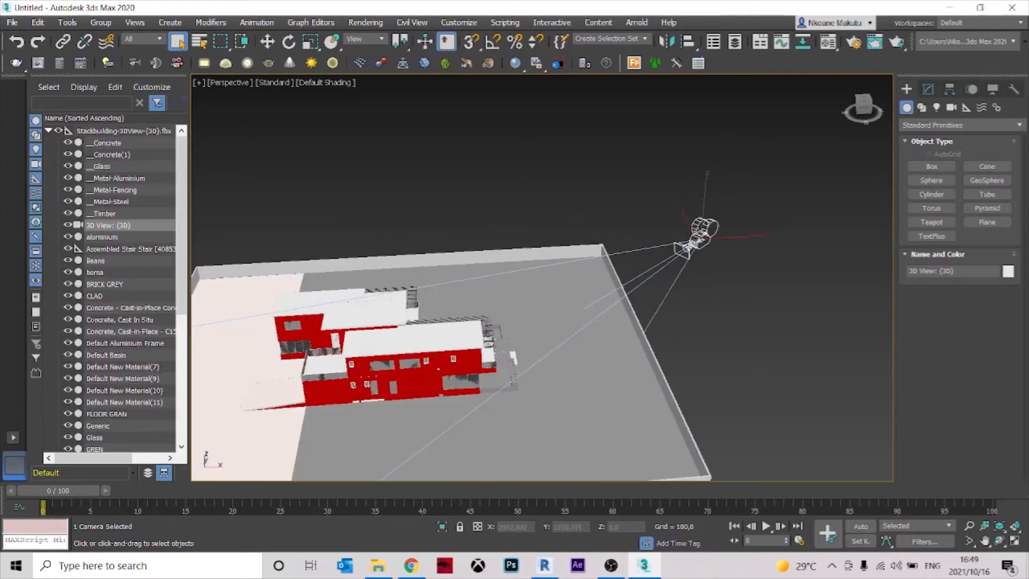
pyautogui.rightClick(692, 233)
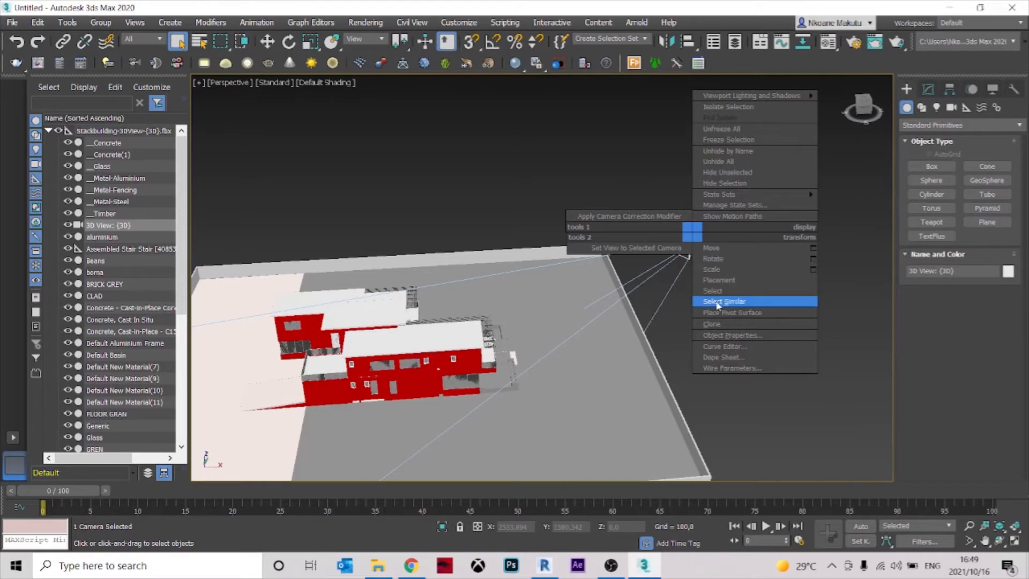
pyautogui.click(717, 302)
pyautogui.scroll(-3, 699, 261)
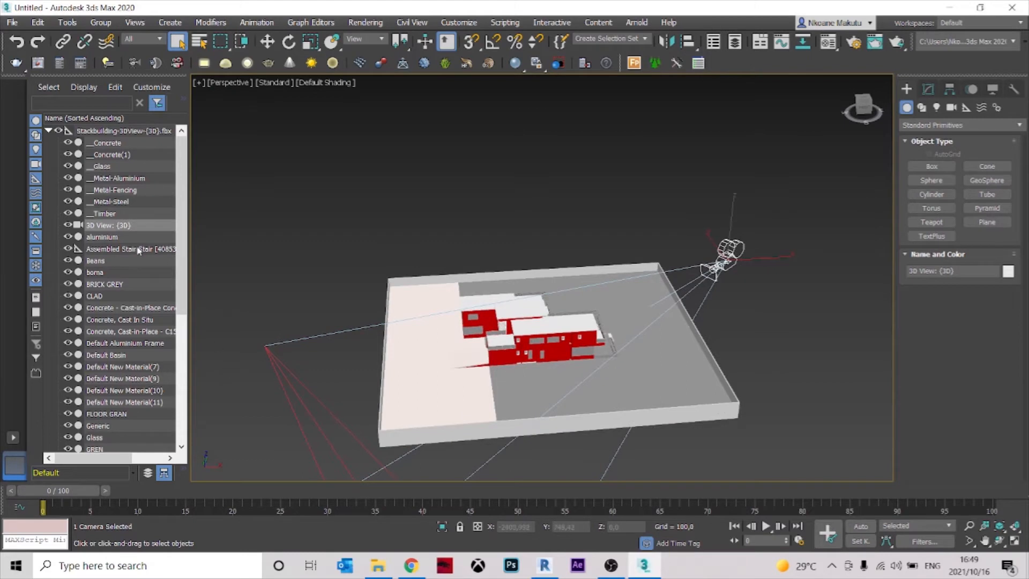
pyautogui.moveTo(726, 281); pyautogui.dragTo(695, 292, button='middle')
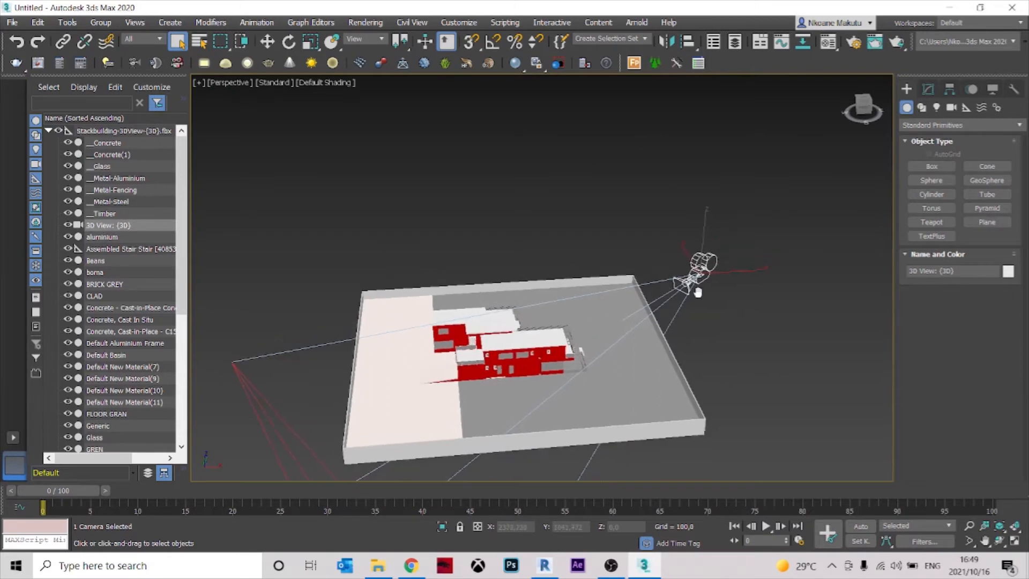
pyautogui.press('Delete')
# Select the Glass object at the front balcony to examine which building parts are combined in it
pyautogui.moveTo(622, 402); pyautogui.dragTo(574, 313, button='middle')
pyautogui.scroll(5, 499, 413)
pyautogui.scroll(-3, 553, 311)
pyautogui.scroll(12, 575, 313)
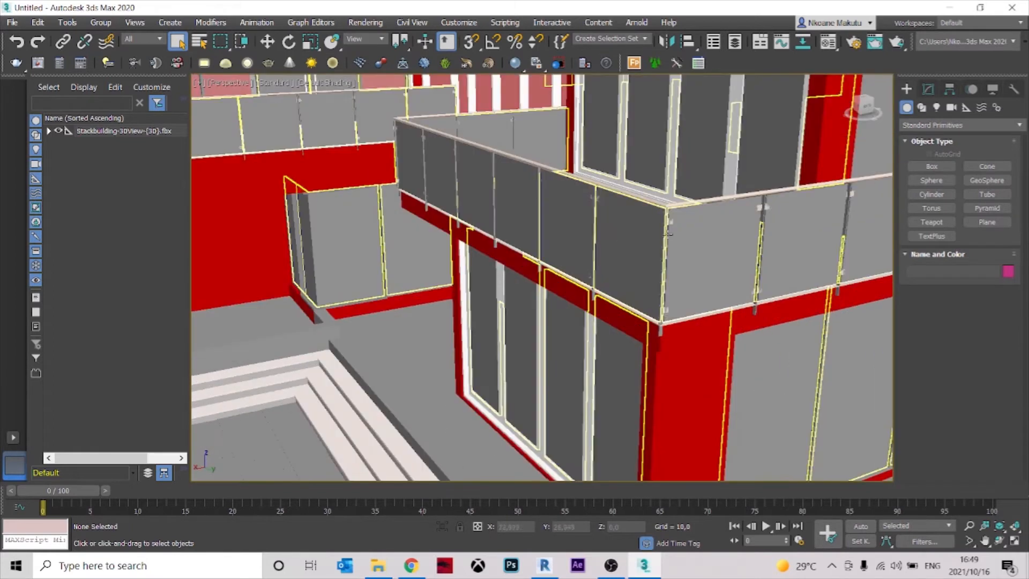
pyautogui.click(668, 232)
pyautogui.scroll(-15, 633, 261)
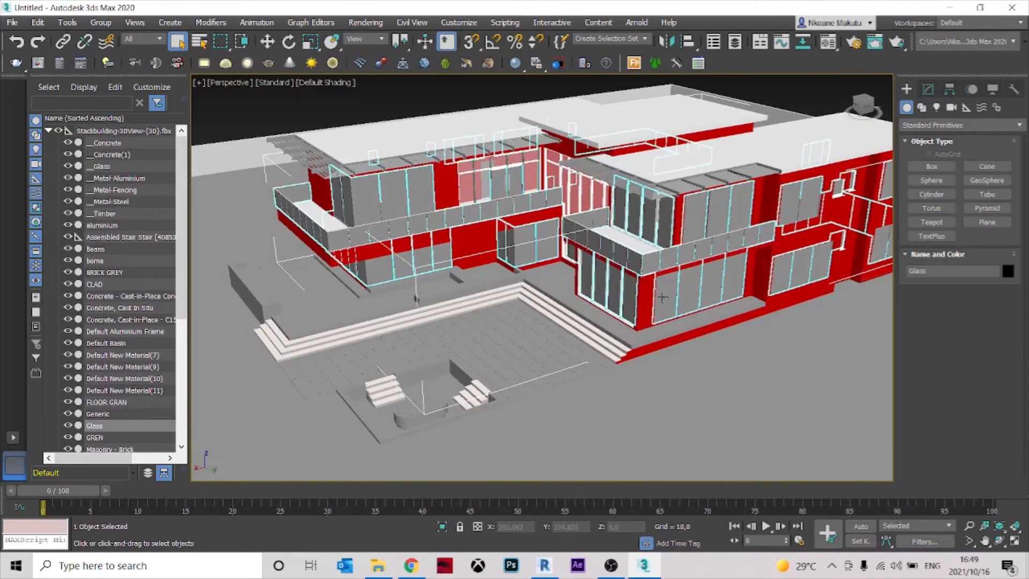
# Select the courtyard paving, the concrete steps and the entrance glazing to examine their grouping by material, and clear the selection
pyautogui.click(650, 298)
pyautogui.click(586, 364)
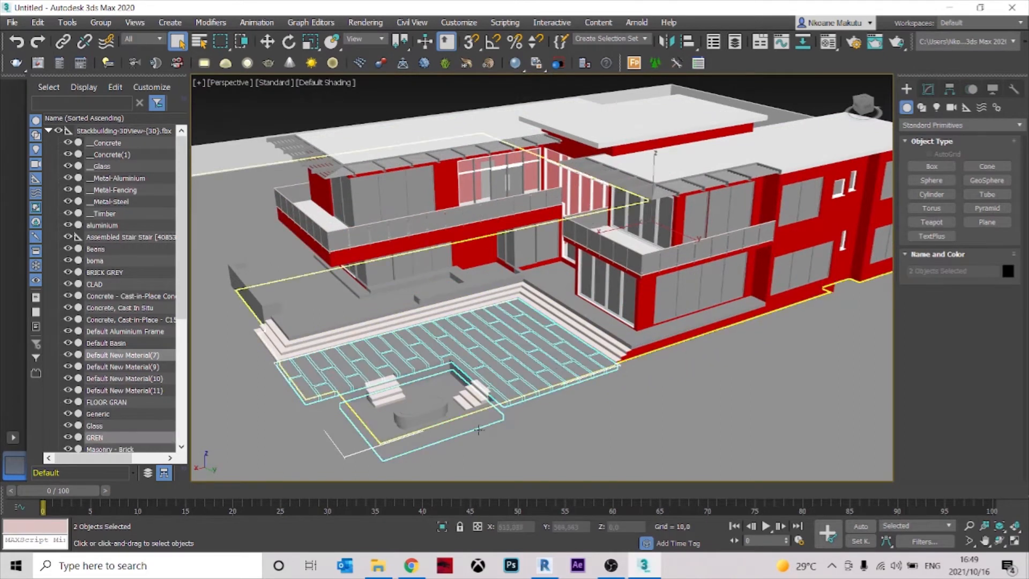
pyautogui.click(479, 393)
pyautogui.scroll(-3, 479, 392)
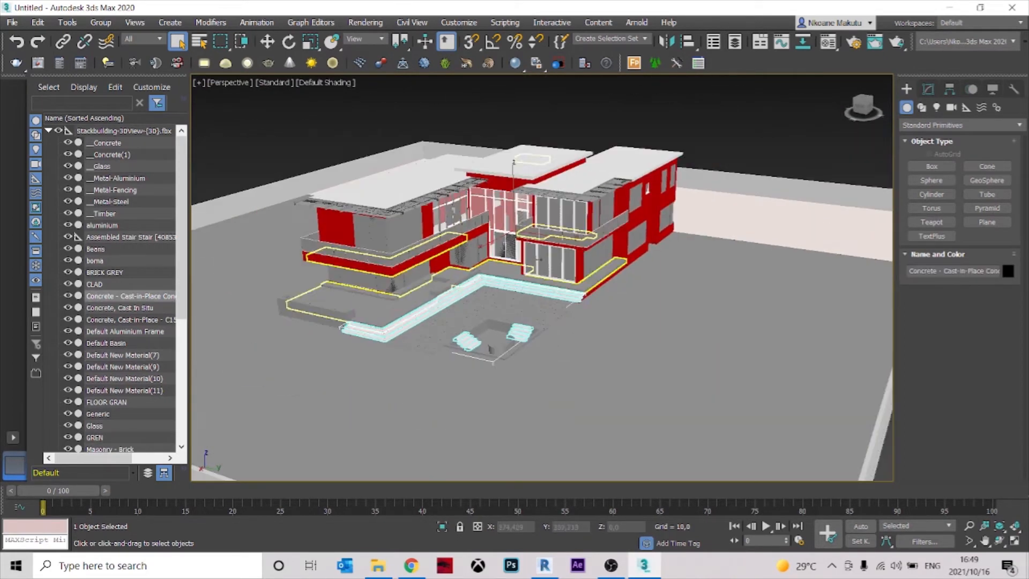
pyautogui.scroll(10, 499, 227)
pyautogui.click(499, 228)
pyautogui.scroll(-15, 499, 228)
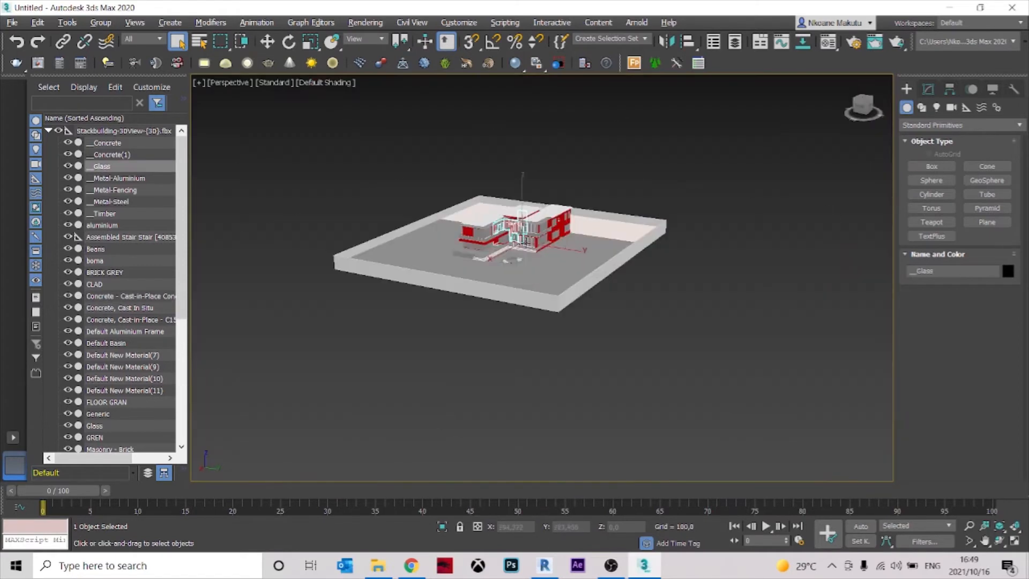
pyautogui.keyDown('alt'); pyautogui.moveTo(627, 279); pyautogui.dragTo(648, 356, button='middle'); pyautogui.keyUp('alt')
pyautogui.click(625, 316)
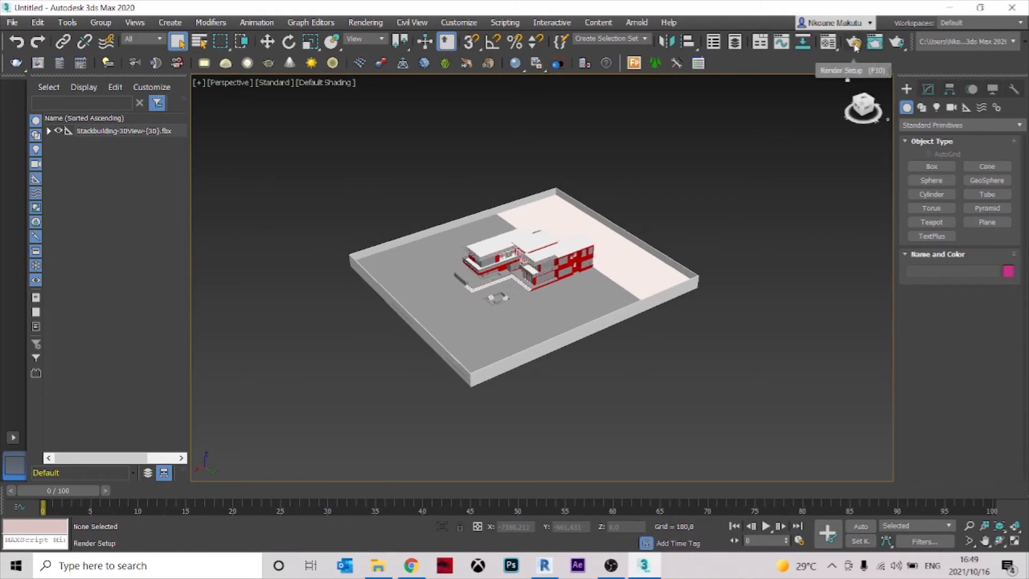
# Set the production renderer to V-Ray Next, update 1.2 and close the render setup
pyautogui.click(852, 41)
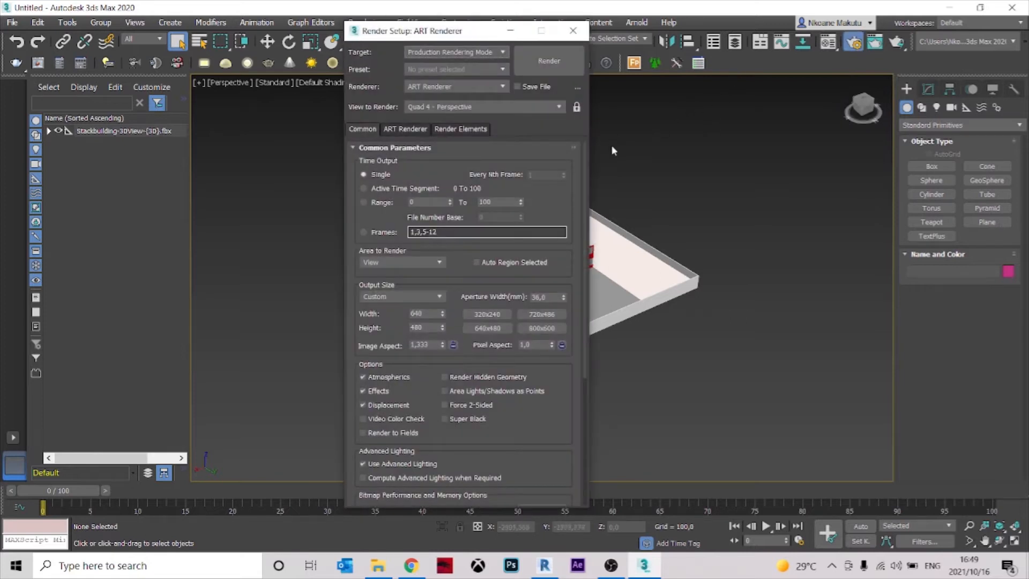
pyautogui.moveTo(465, 33); pyautogui.dragTo(704, 36)
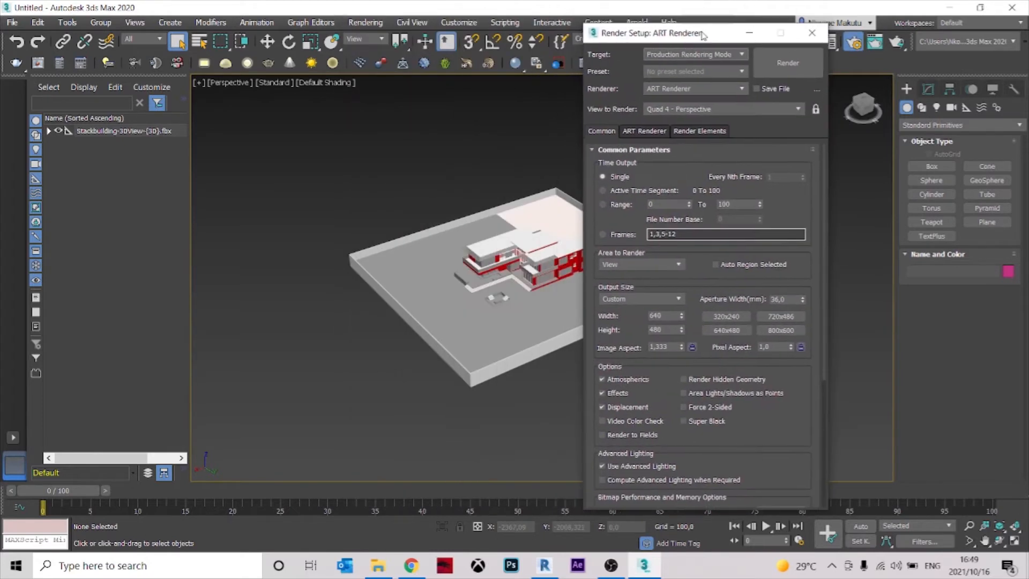
pyautogui.click(678, 91)
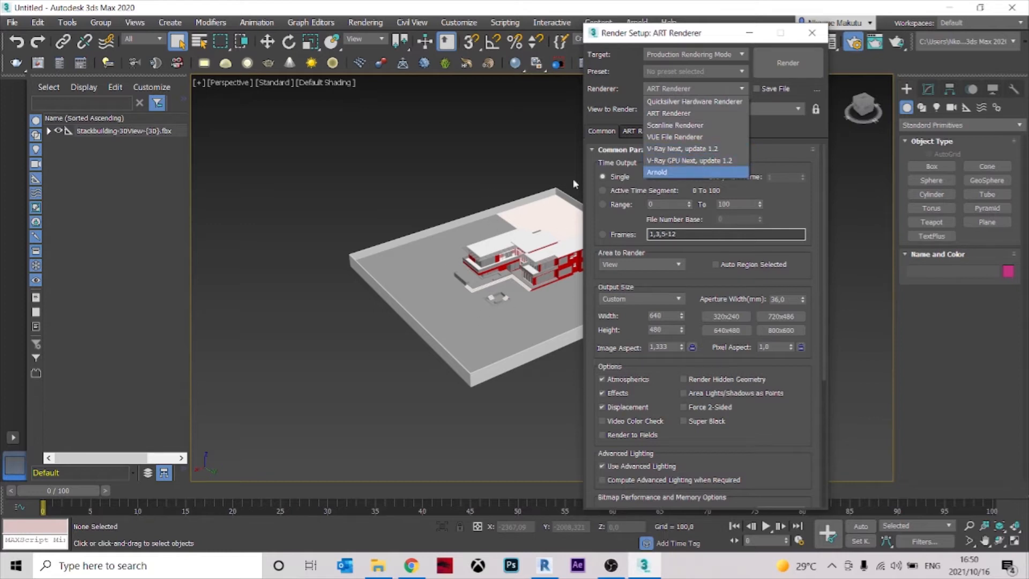
pyautogui.click(697, 150)
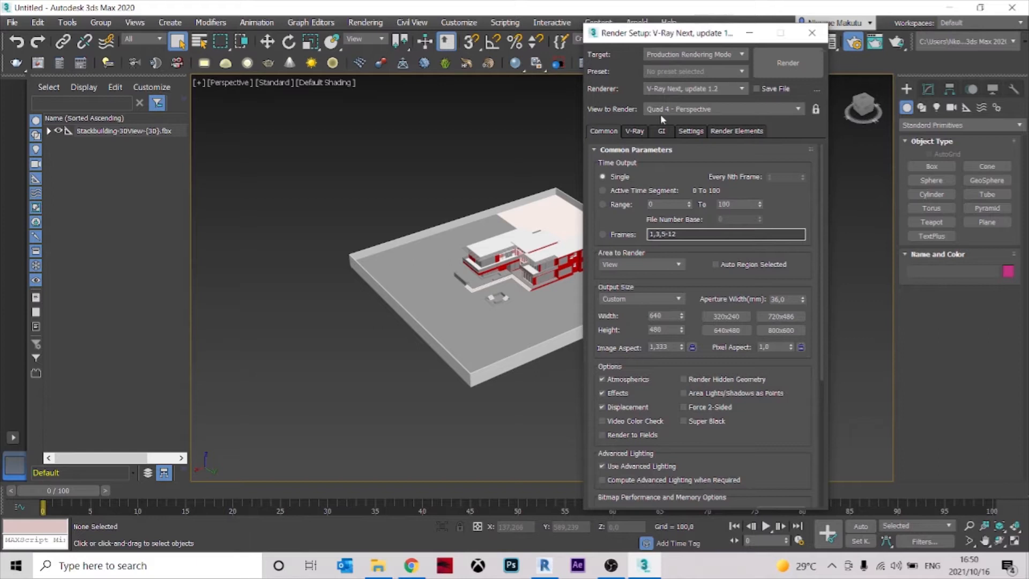
pyautogui.scroll(8, 405, 367)
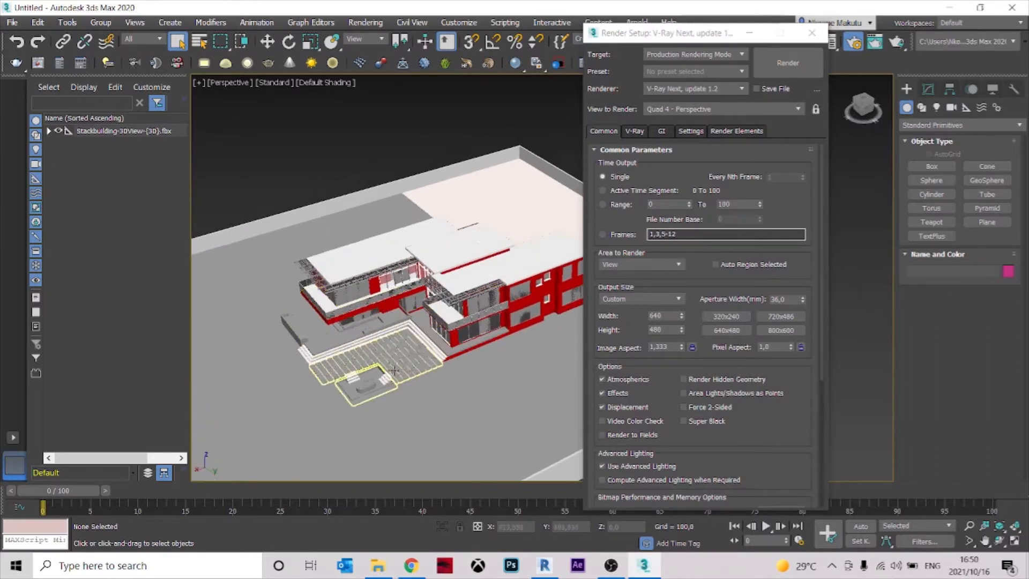
pyautogui.scroll(3, 394, 370)
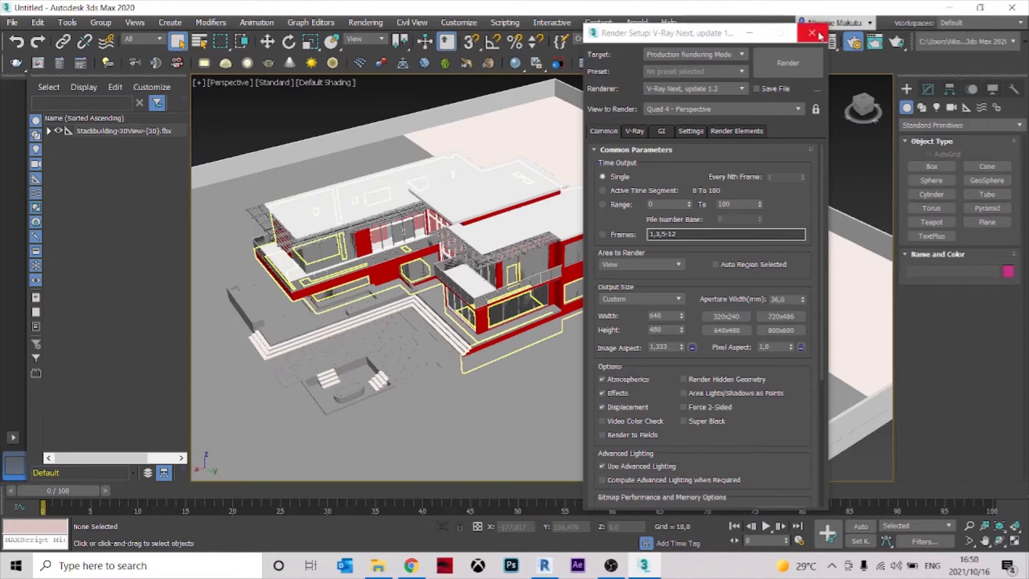
pyautogui.click(812, 34)
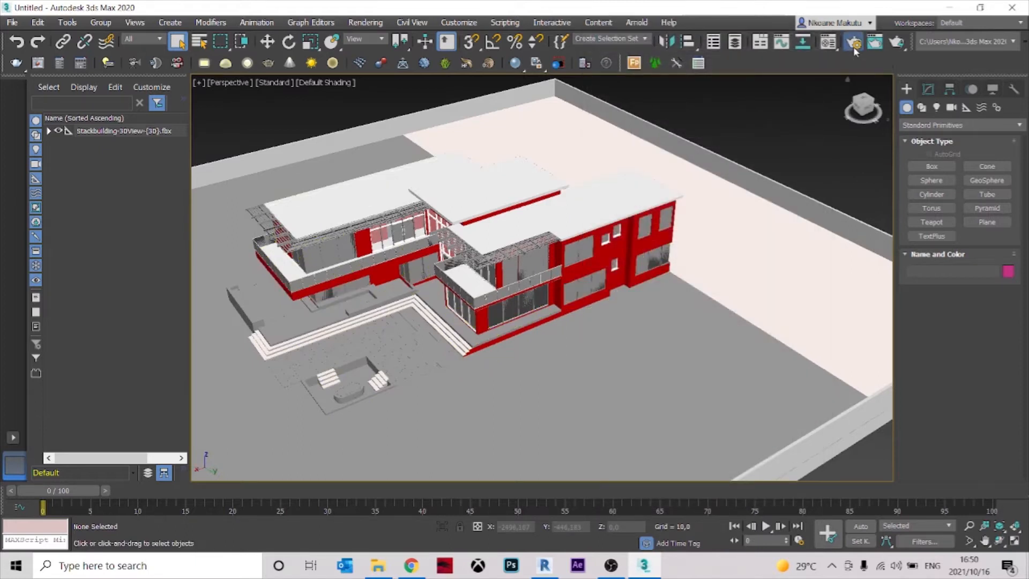
pyautogui.click(853, 45)
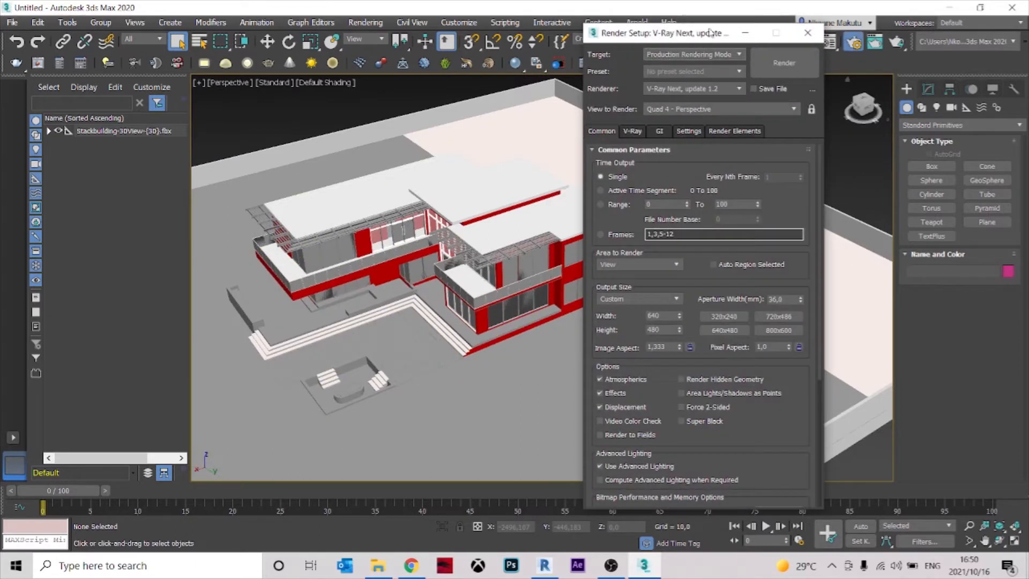
pyautogui.click(808, 33)
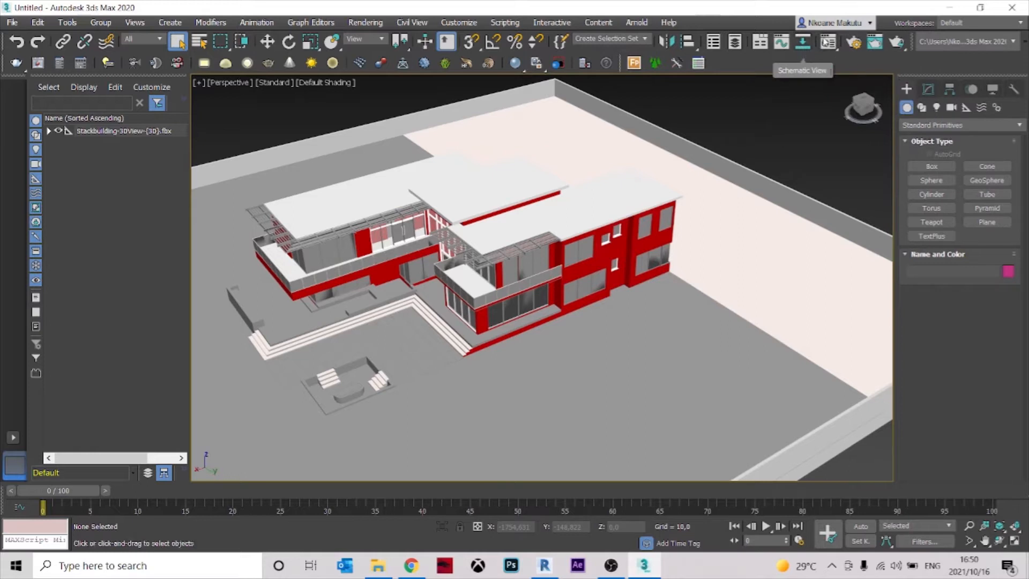
# Open the Material Editor, switch it to Slate mode and examine the V-Ray materials and maps in the browser
pyautogui.click(828, 41)
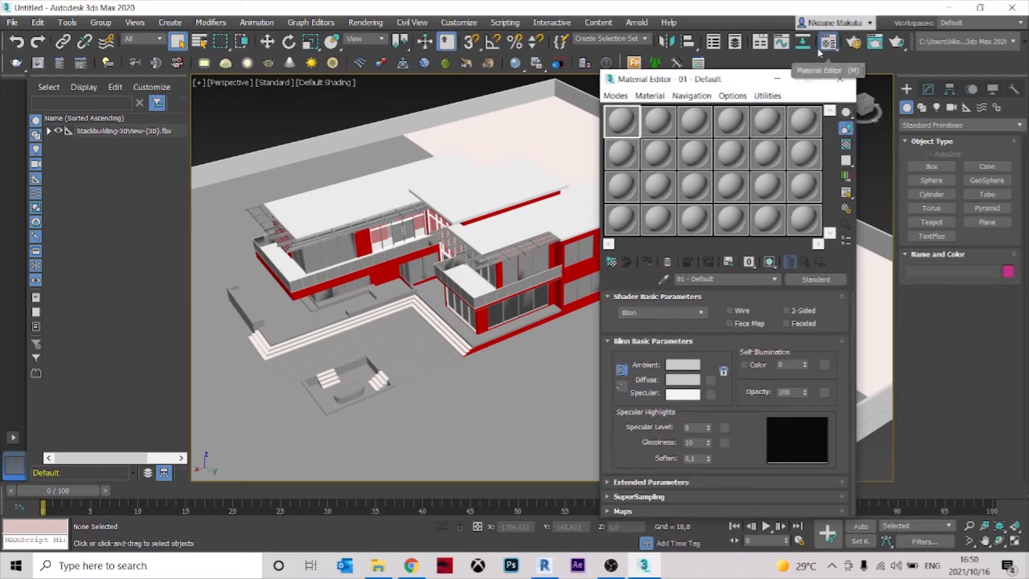
pyautogui.click(616, 97)
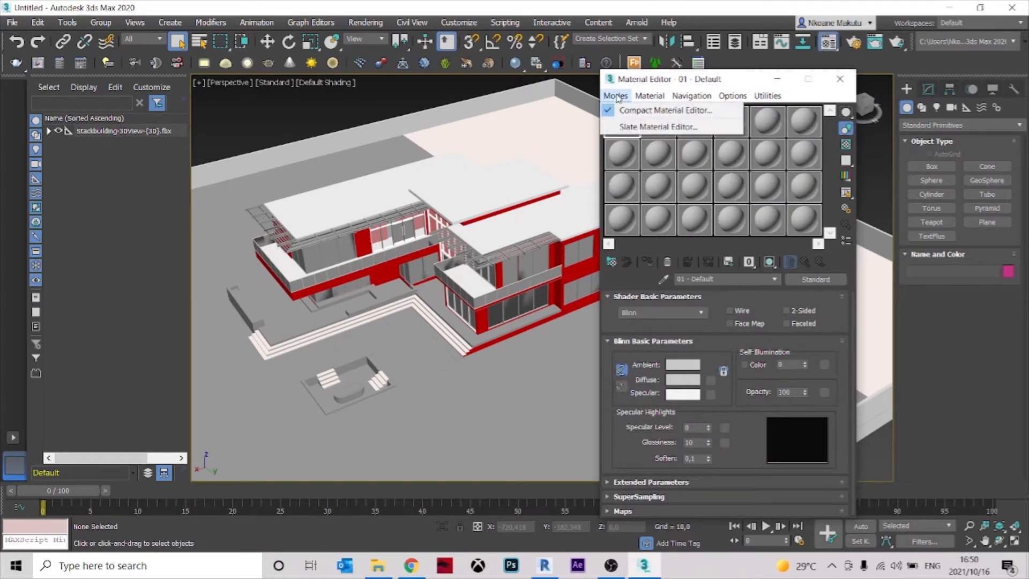
pyautogui.click(644, 128)
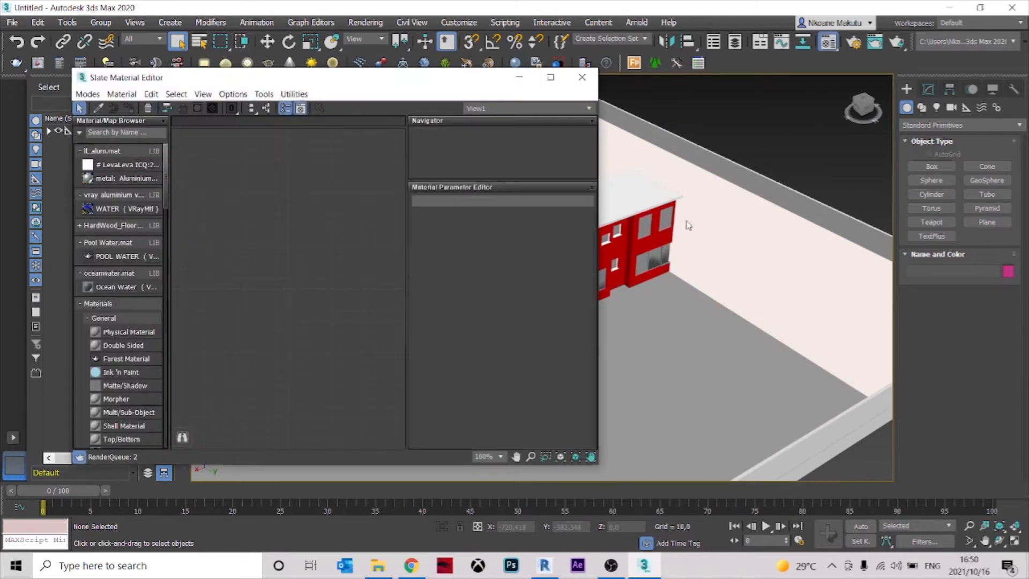
pyautogui.scroll(-15, 144, 299)
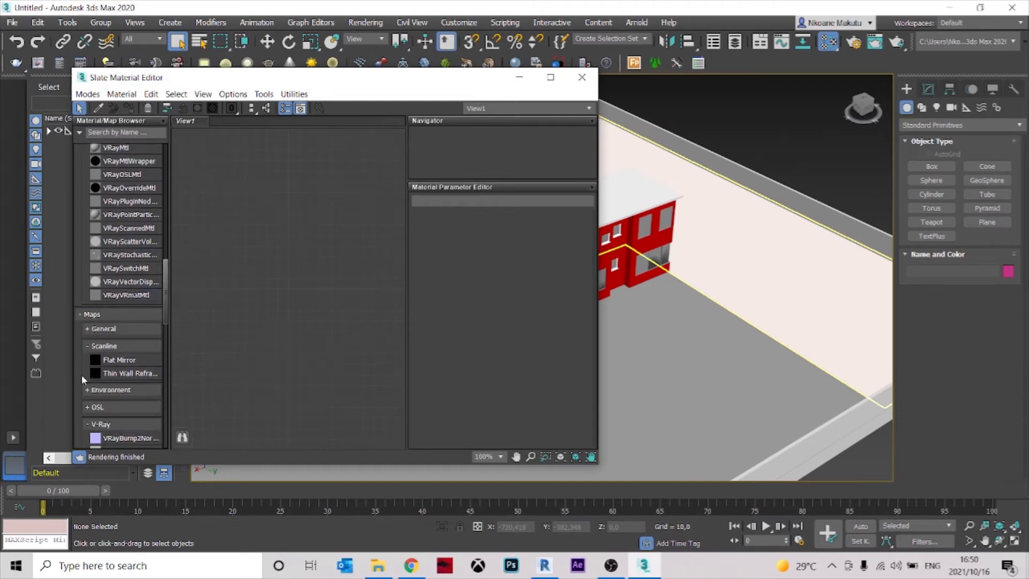
pyautogui.scroll(-5, 150, 288)
pyautogui.scroll(8, 128, 316)
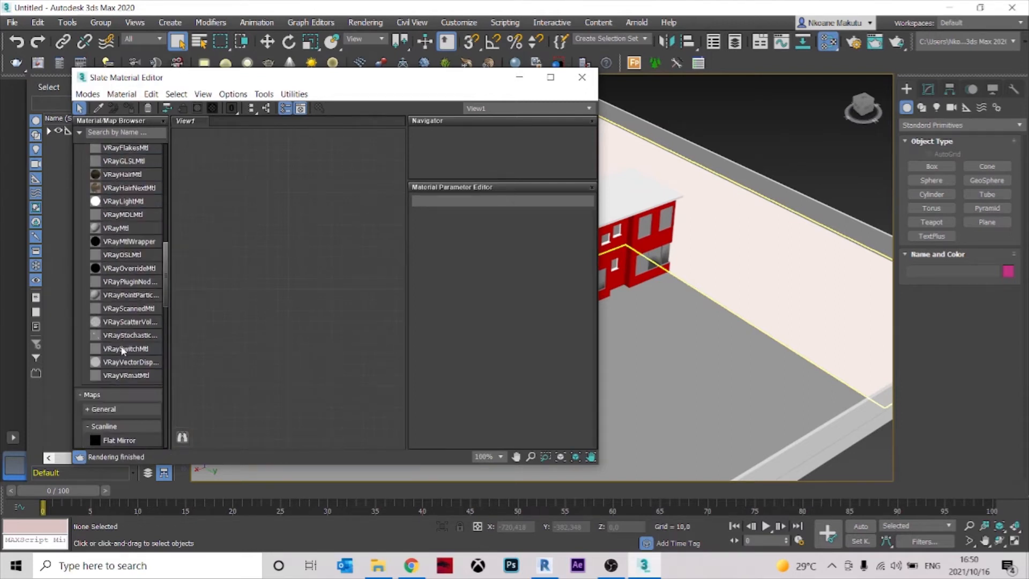
pyautogui.scroll(6, 123, 350)
# Switch the Material Editor to compact mode and move its window away from the building
pyautogui.click(87, 95)
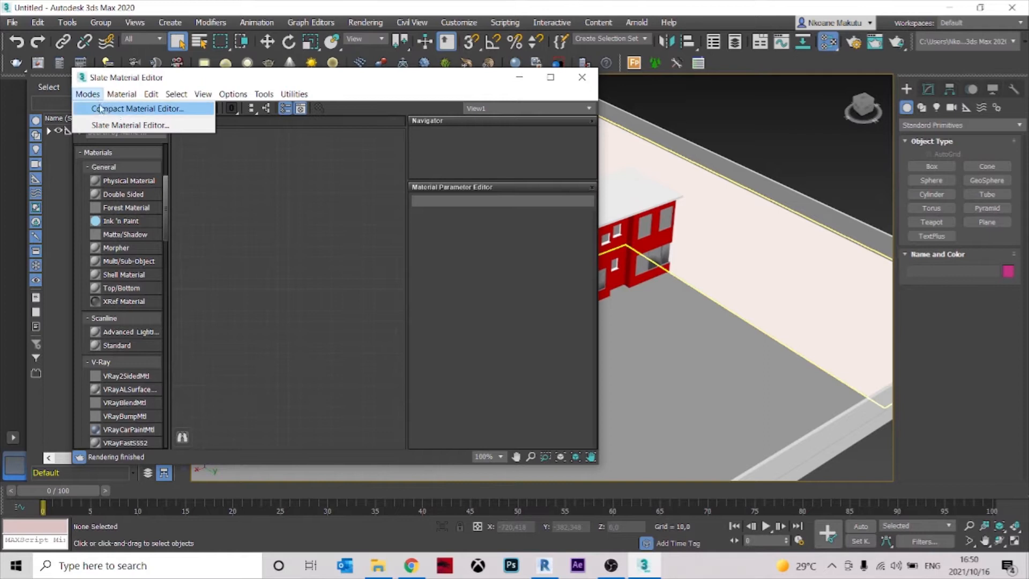
pyautogui.click(125, 109)
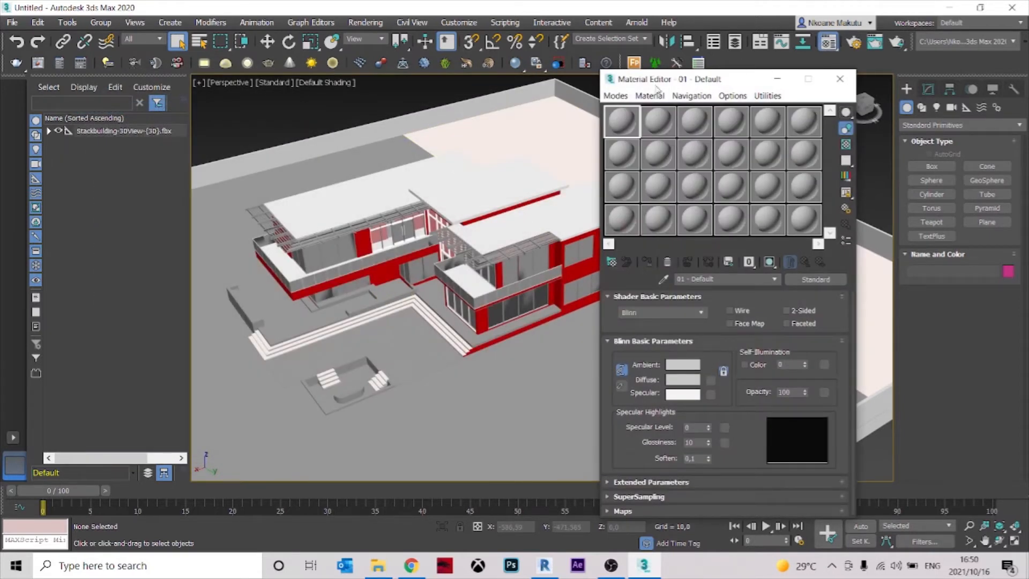
pyautogui.moveTo(750, 85); pyautogui.dragTo(778, 44)
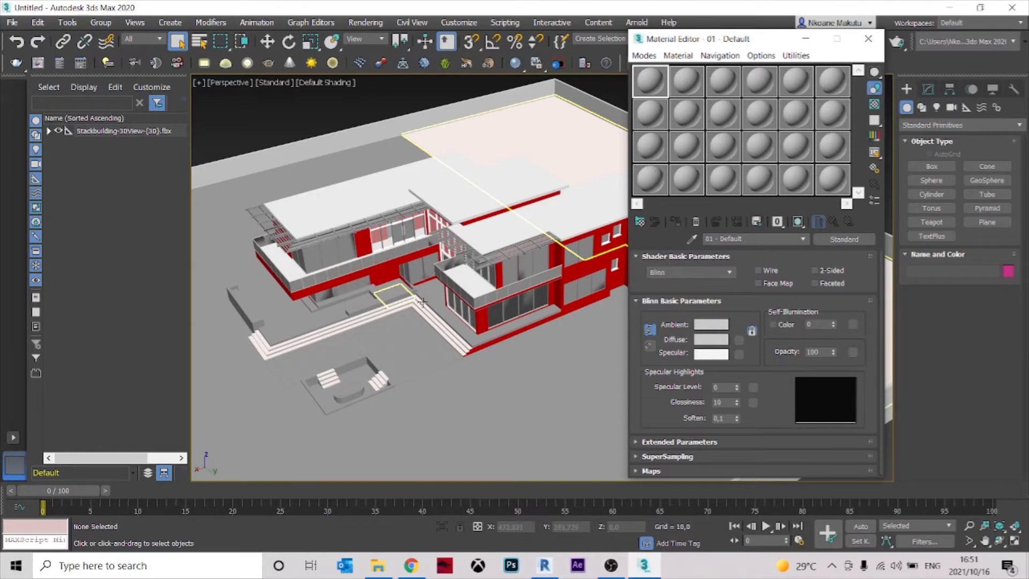
pyautogui.scroll(-2, 422, 302)
pyautogui.scroll(5, 498, 378)
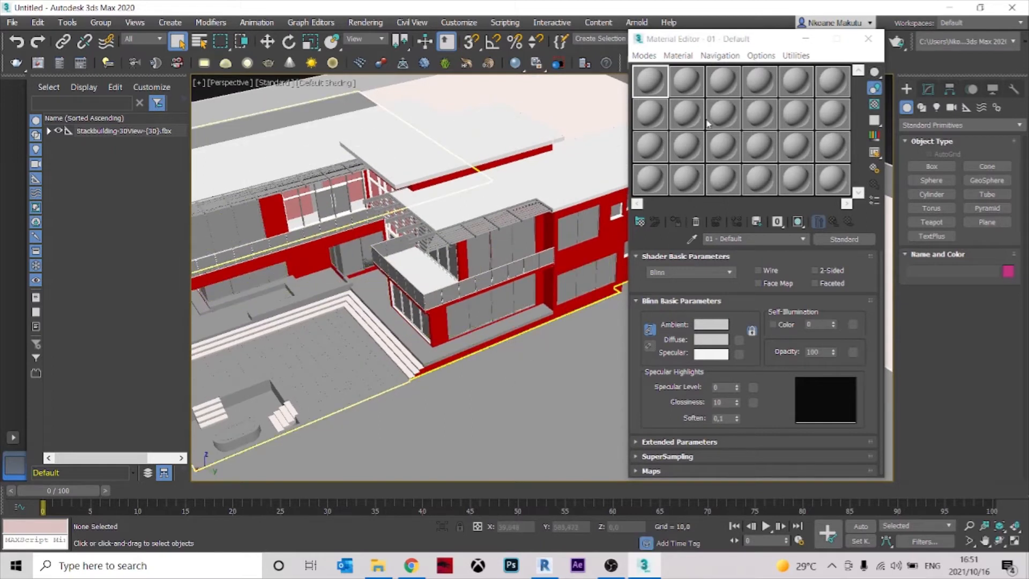
pyautogui.scroll(-3, 499, 404)
pyautogui.scroll(1, 576, 348)
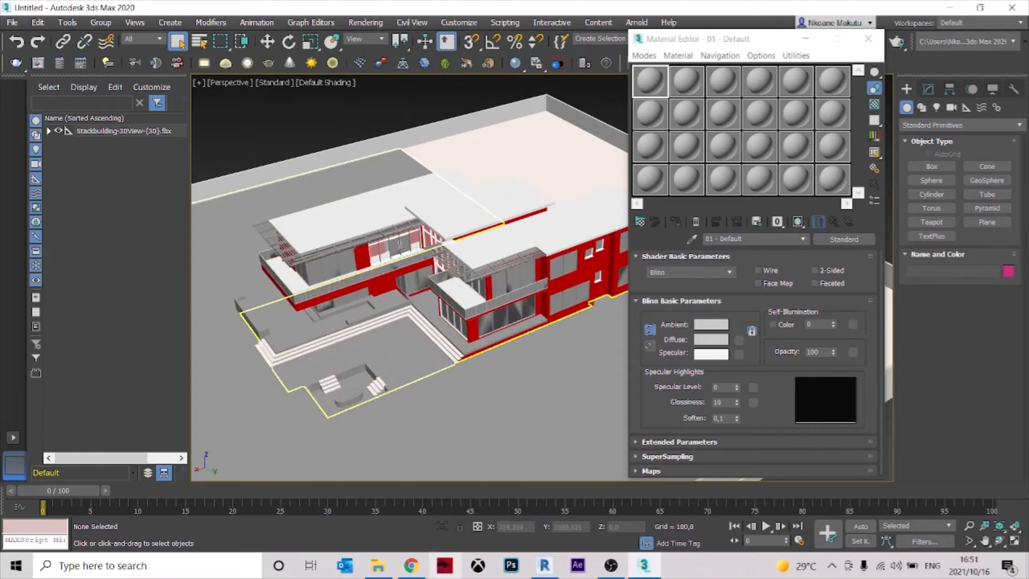
# Switch to Chrome and browse the Pinterest results for modern house landscape as design references
pyautogui.click(411, 568)
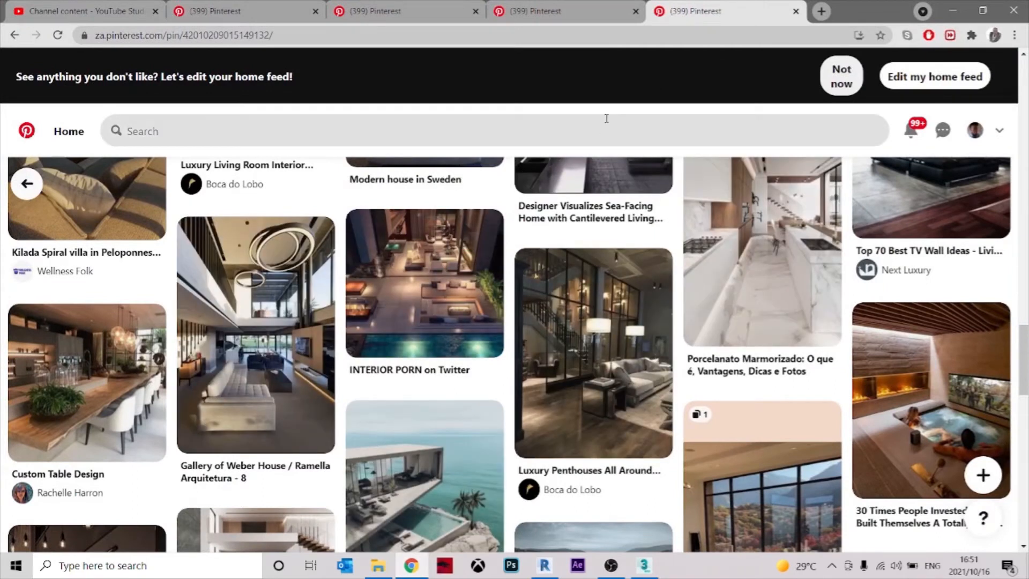
pyautogui.click(608, 6)
pyautogui.click(282, 5)
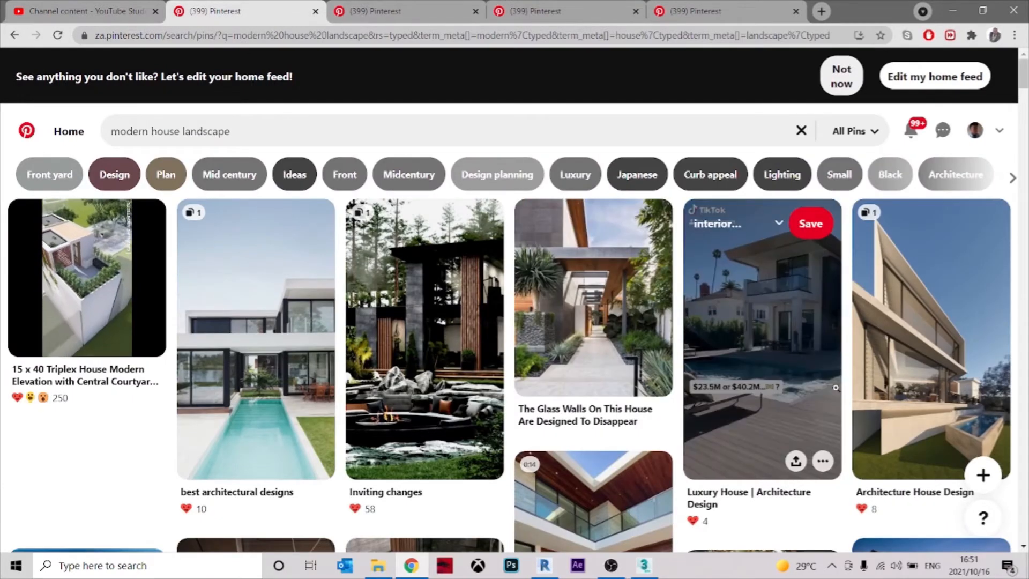
pyautogui.scroll(-3, 774, 388)
pyautogui.scroll(4, 734, 411)
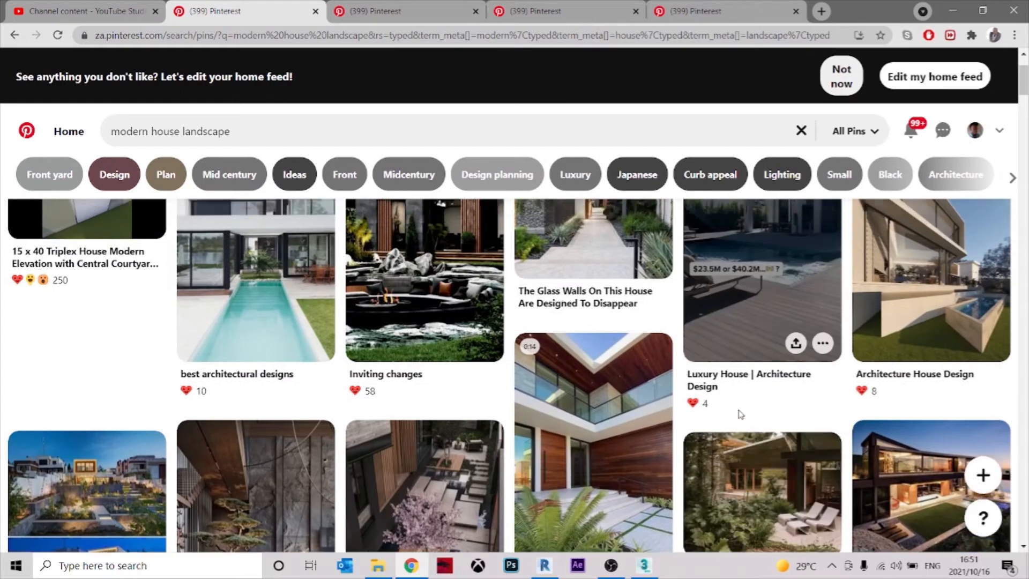
pyautogui.scroll(-5, 735, 411)
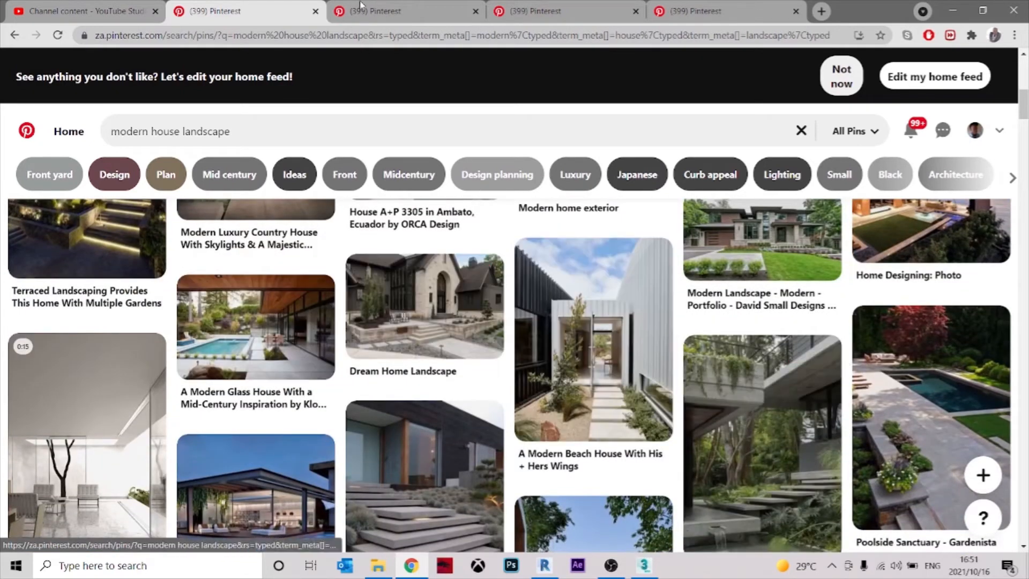
# Examine the Pinterest pin of the terrace with the long fire pit and browse its similar pins for outdoor material ideas
pyautogui.click(444, 5)
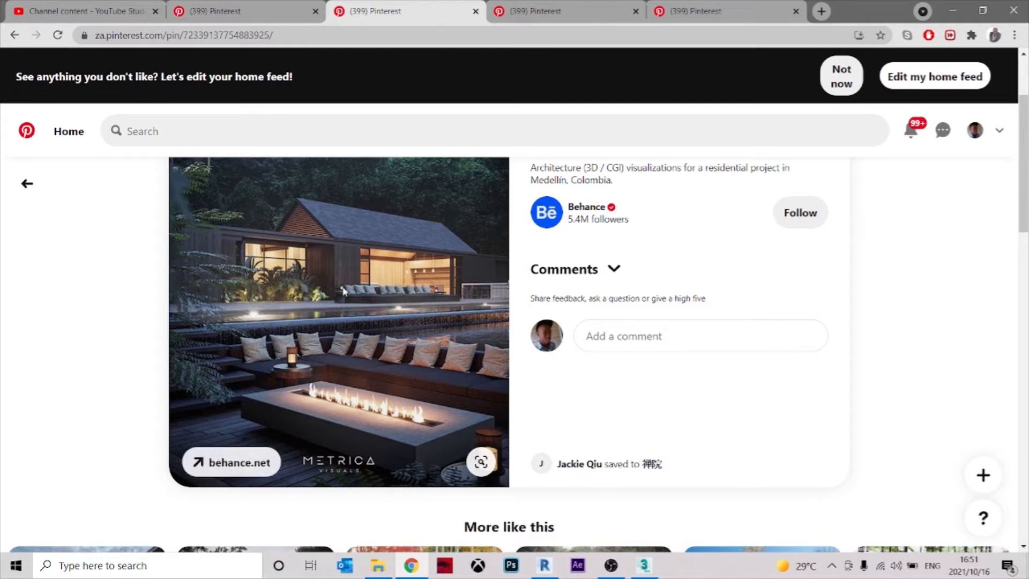
pyautogui.scroll(-3, 422, 290)
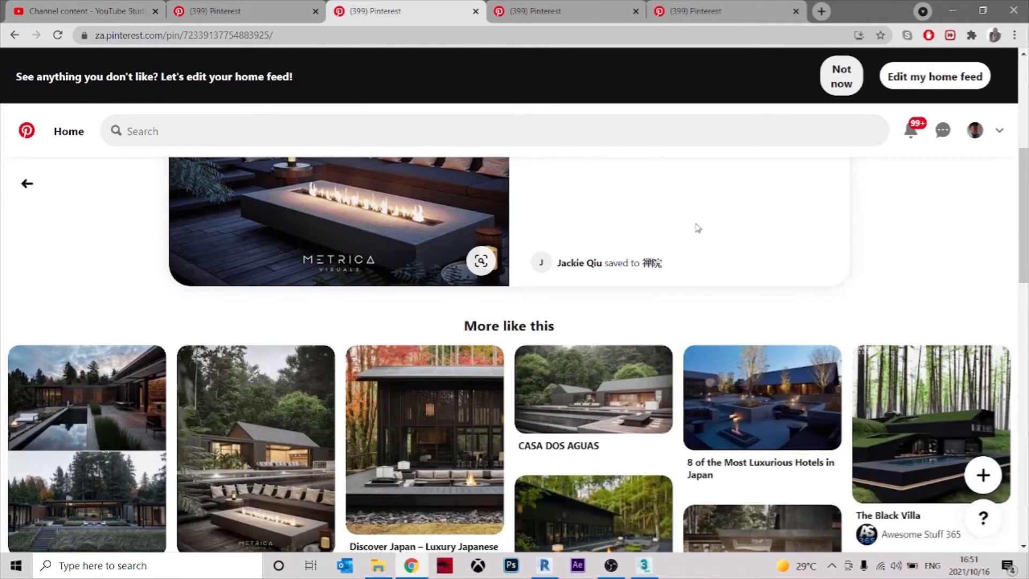
pyautogui.scroll(-2, 696, 225)
pyautogui.scroll(1, 521, 341)
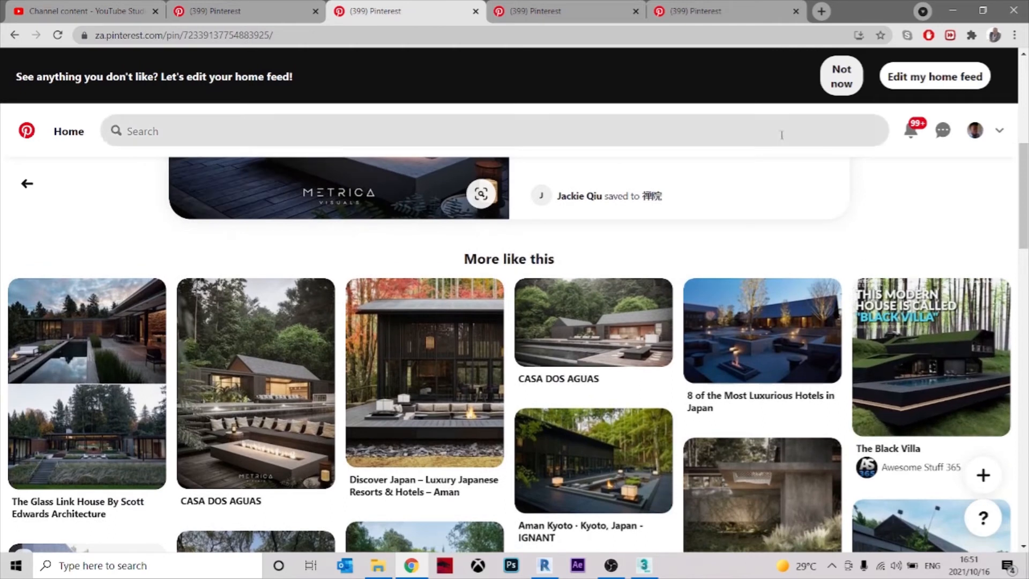
pyautogui.scroll(-2, 772, 172)
pyautogui.scroll(-5, 785, 346)
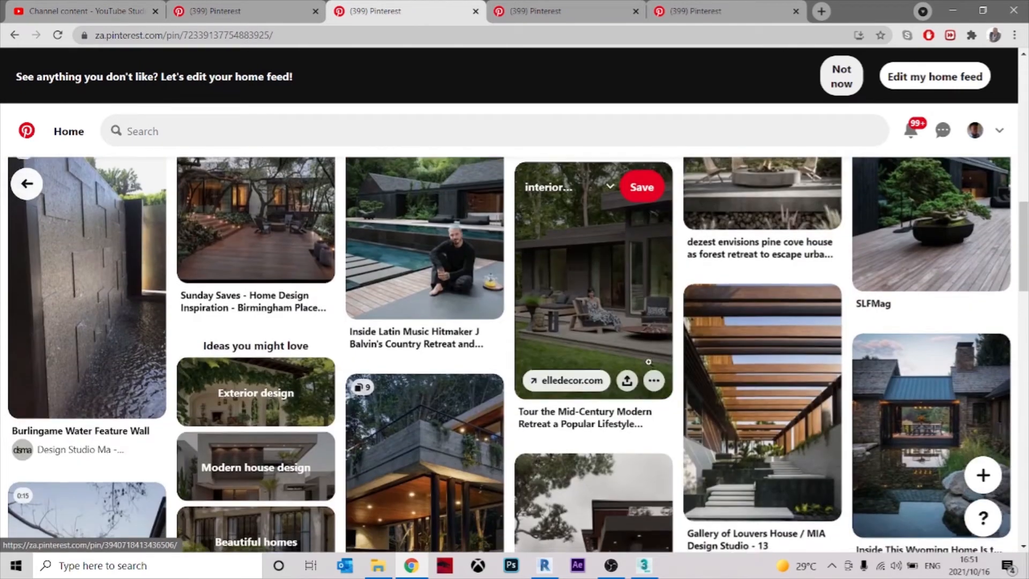
pyautogui.scroll(-4, 649, 361)
# Browse the Pinterest pins of forest and prairie-style houses for exterior stone and timber references
pyautogui.click(590, 14)
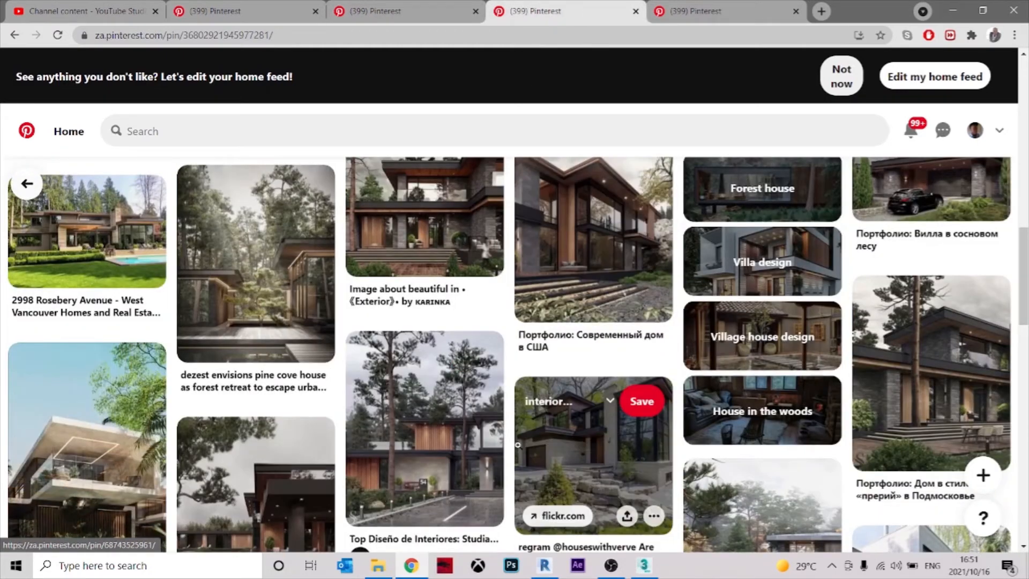
pyautogui.scroll(-6, 563, 482)
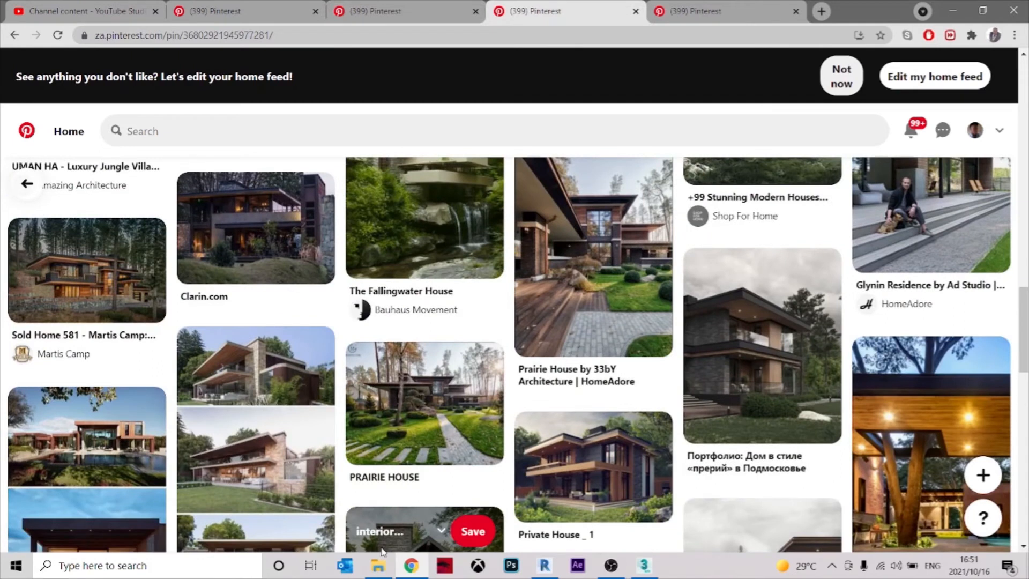
pyautogui.scroll(-1, 203, 476)
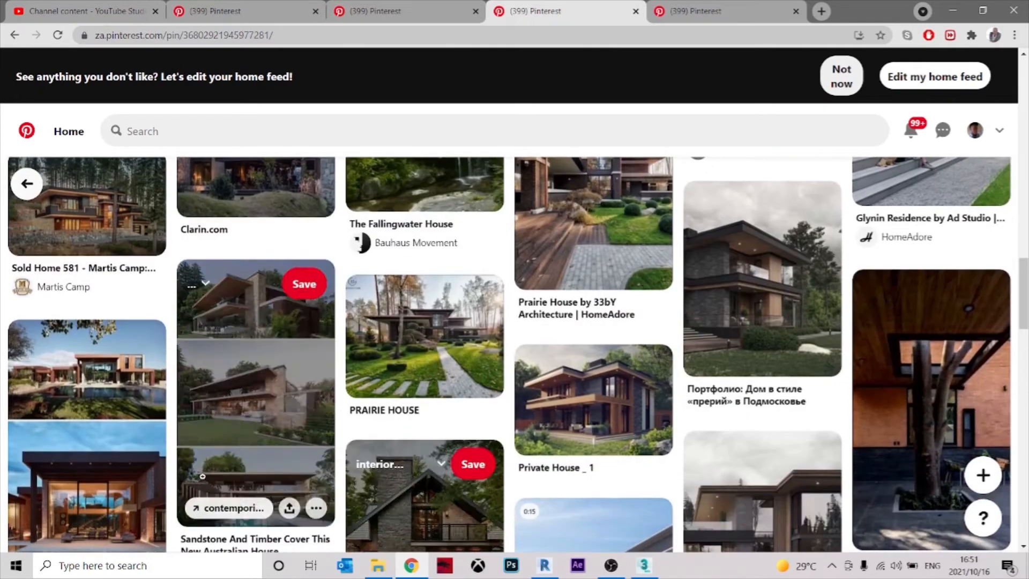
pyautogui.hotkey('ctrl', 'Tab')
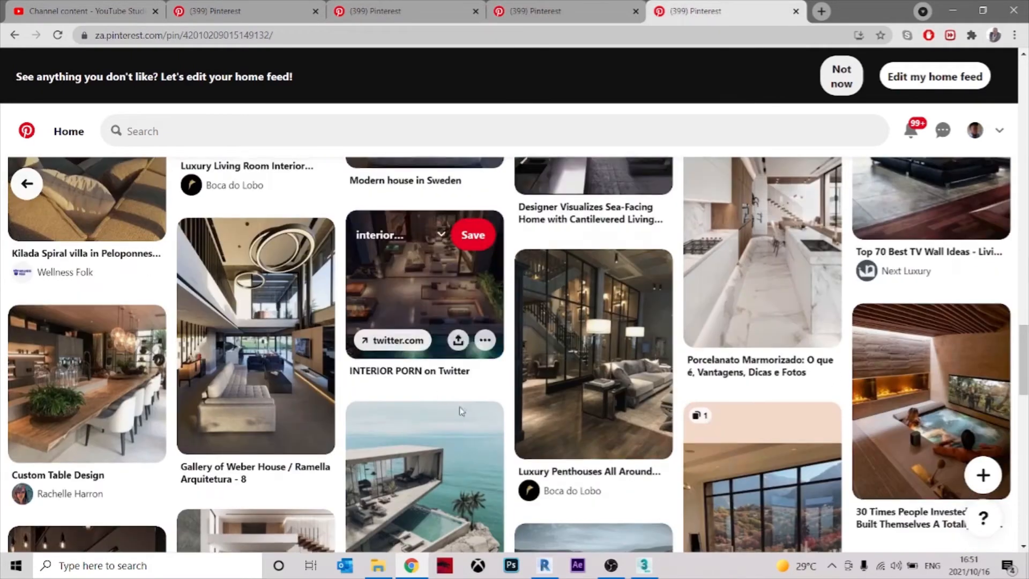
pyautogui.hotkey('ctrl', 'shift', 'Tab')
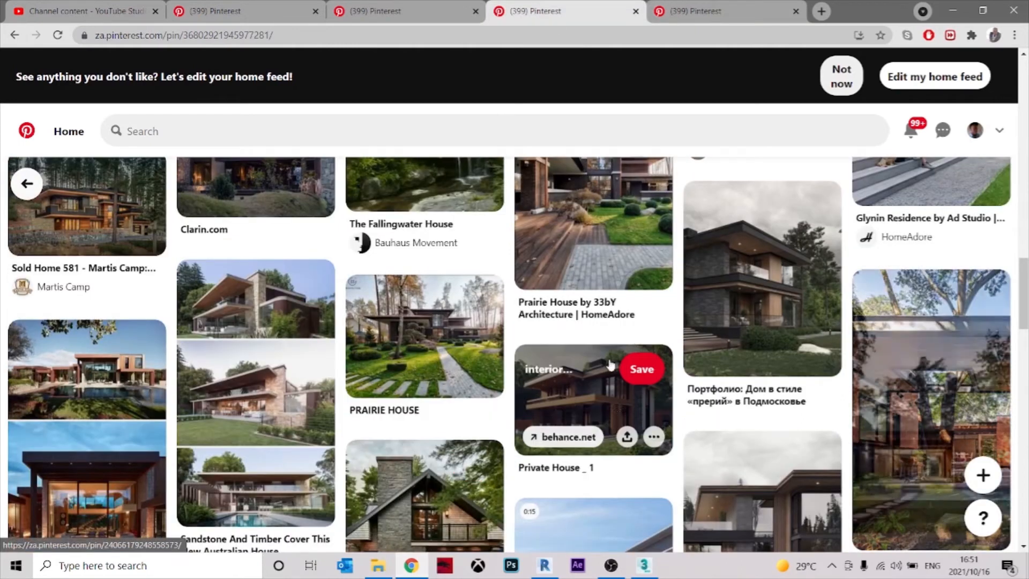
pyautogui.scroll(1, 611, 365)
# Open the dark stone and timber house pin in a new tab, and examine the Prairie House by 33bY Architecture pin
pyautogui.middleClick(757, 312)
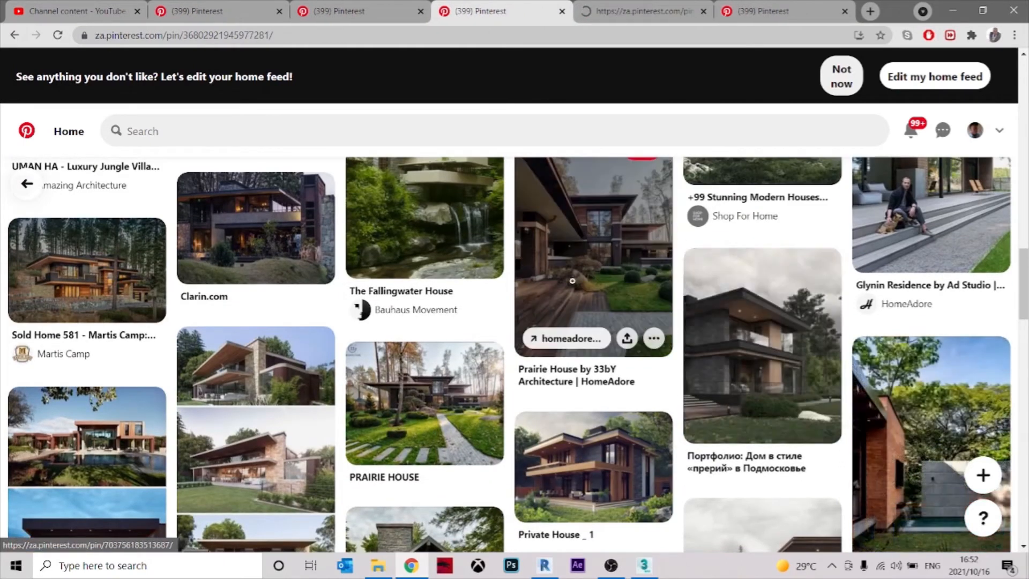
pyautogui.click(587, 266)
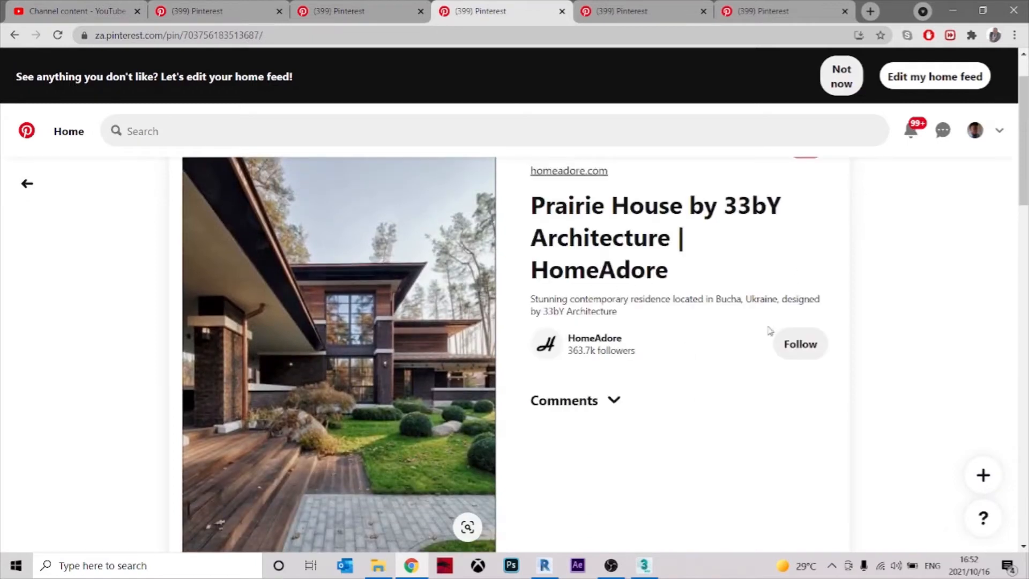
pyautogui.scroll(-1, 774, 367)
pyautogui.scroll(1, 633, 189)
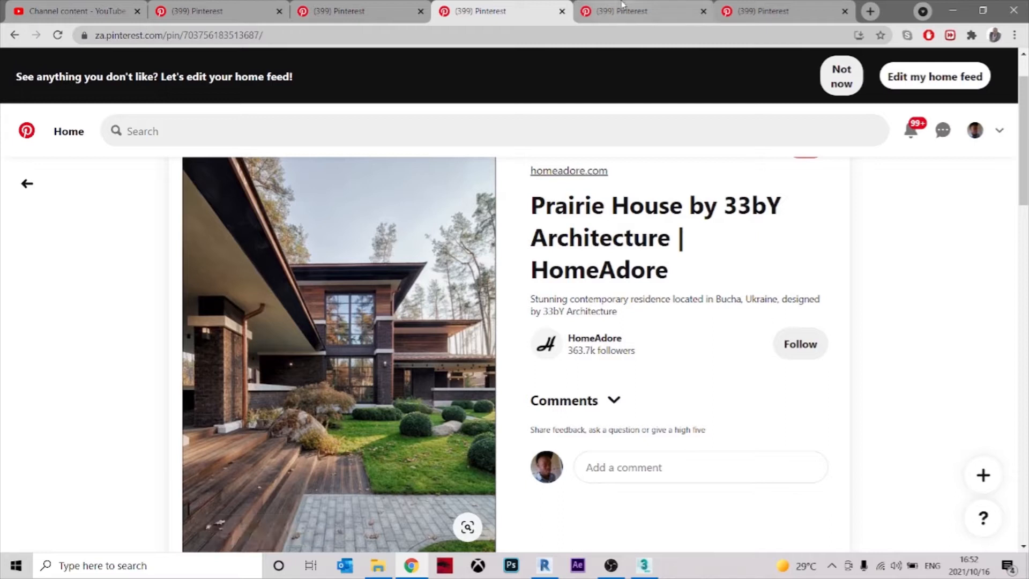
# Examine the dark stone and timber house pin from studia-54.ru, translating its page from Russian to English
pyautogui.click(647, 10)
pyautogui.scroll(-1, 625, 326)
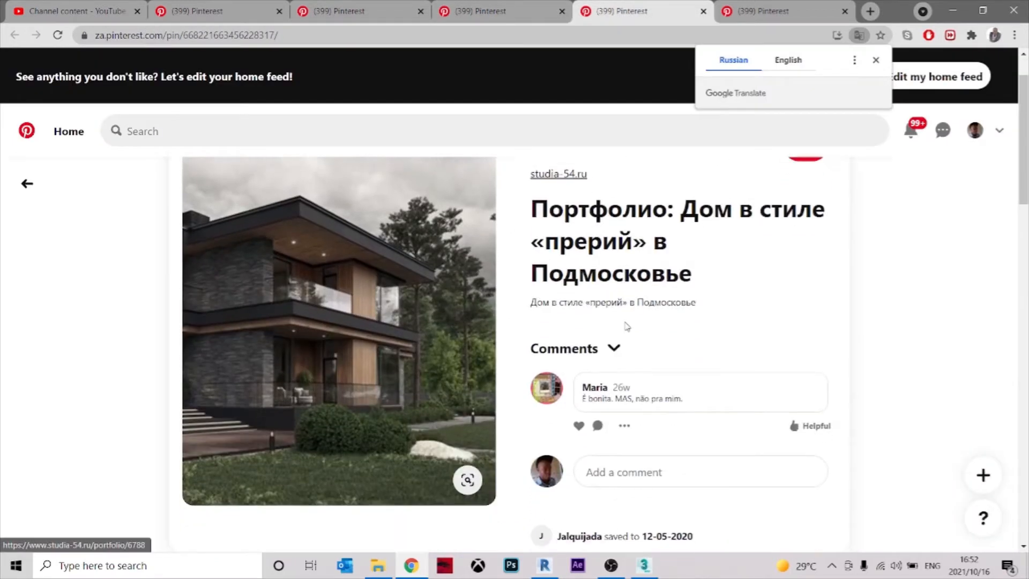
pyautogui.scroll(1, 418, 278)
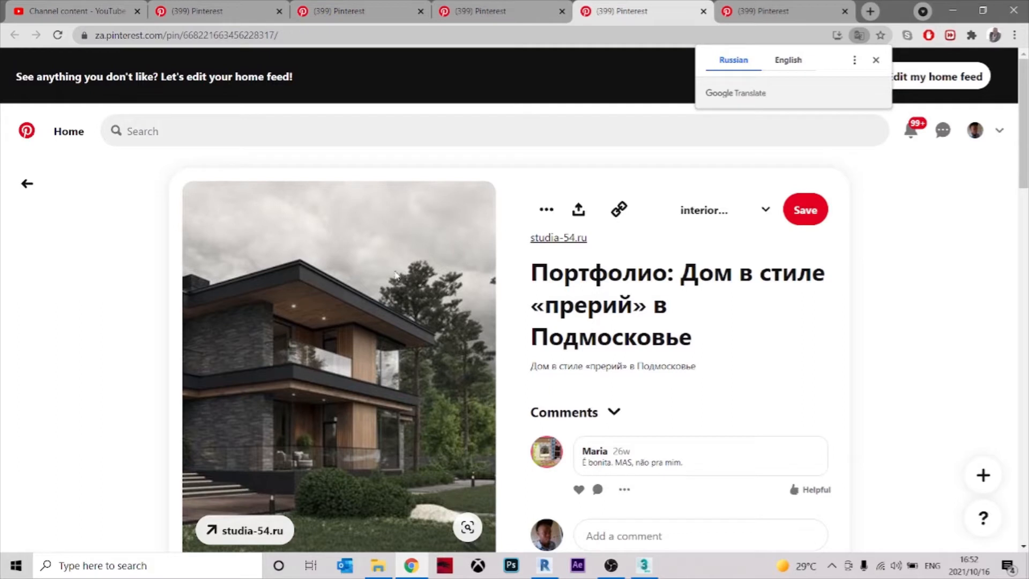
pyautogui.click(792, 72)
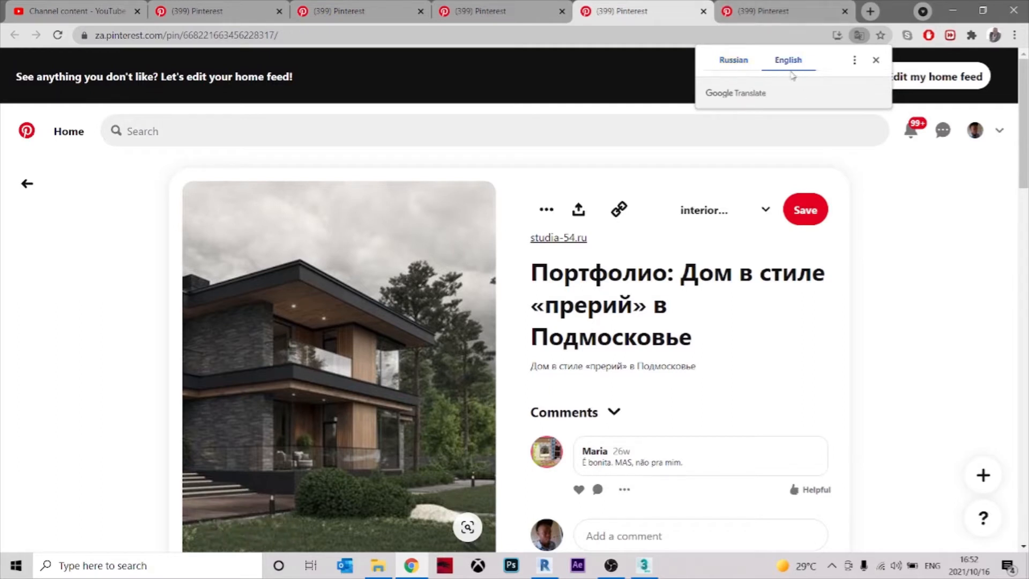
pyautogui.click(877, 60)
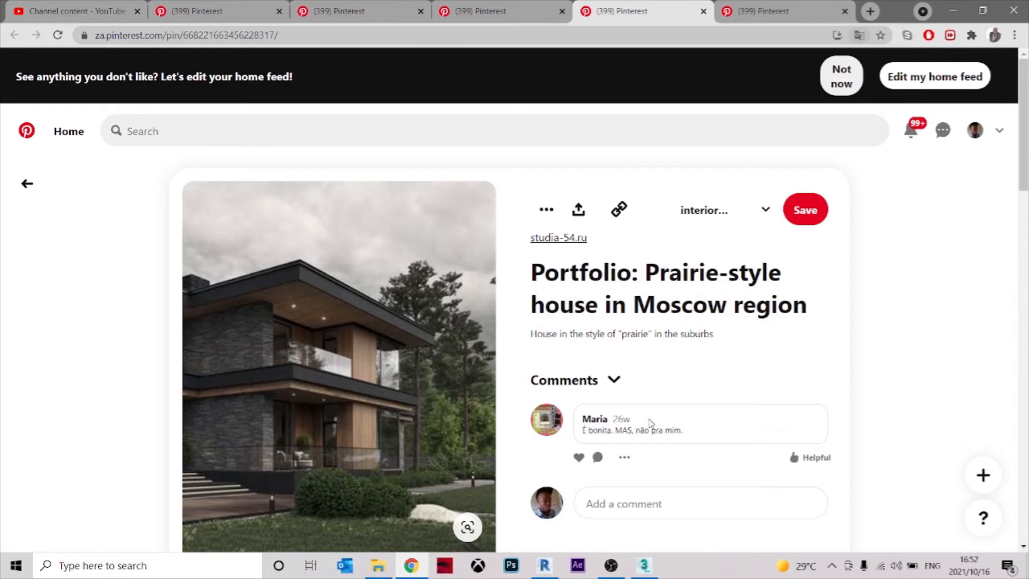
pyautogui.scroll(-4, 664, 407)
pyautogui.scroll(3, 679, 391)
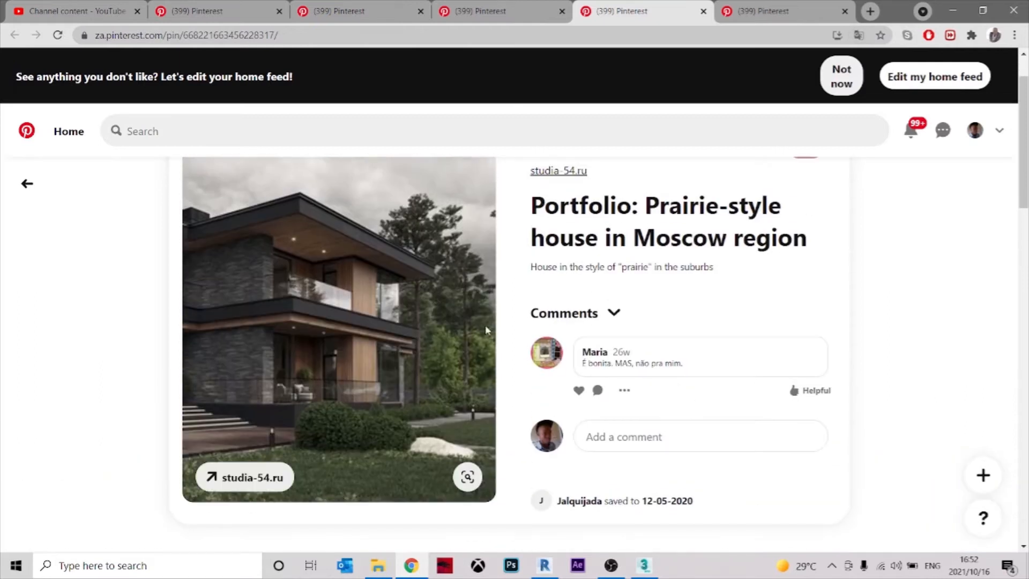
# Browse the pins similar to the Prairie House by 33bY Architecture for more exterior references
pyautogui.click(506, 13)
pyautogui.scroll(-7, 339, 388)
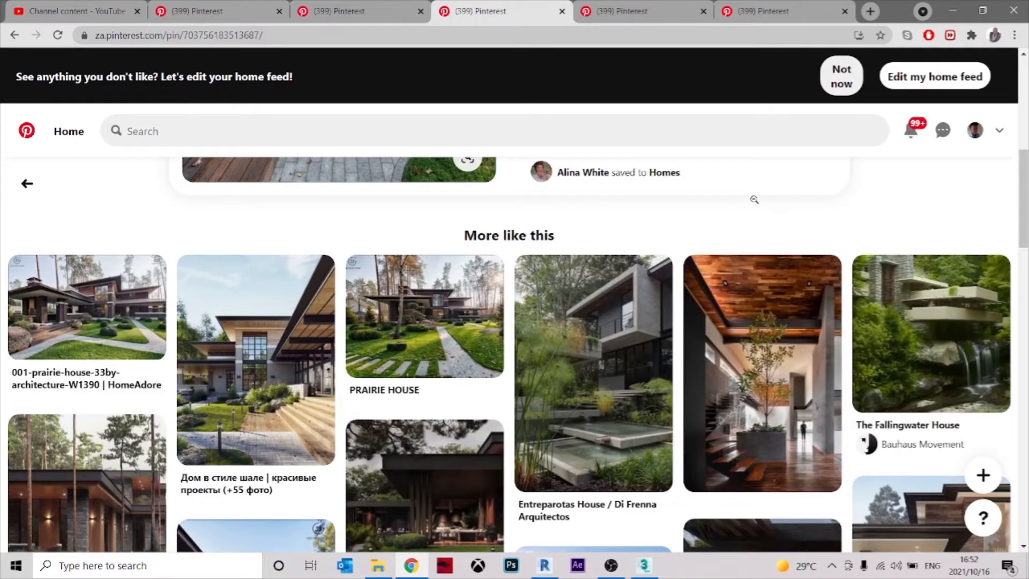
pyautogui.scroll(-5, 756, 203)
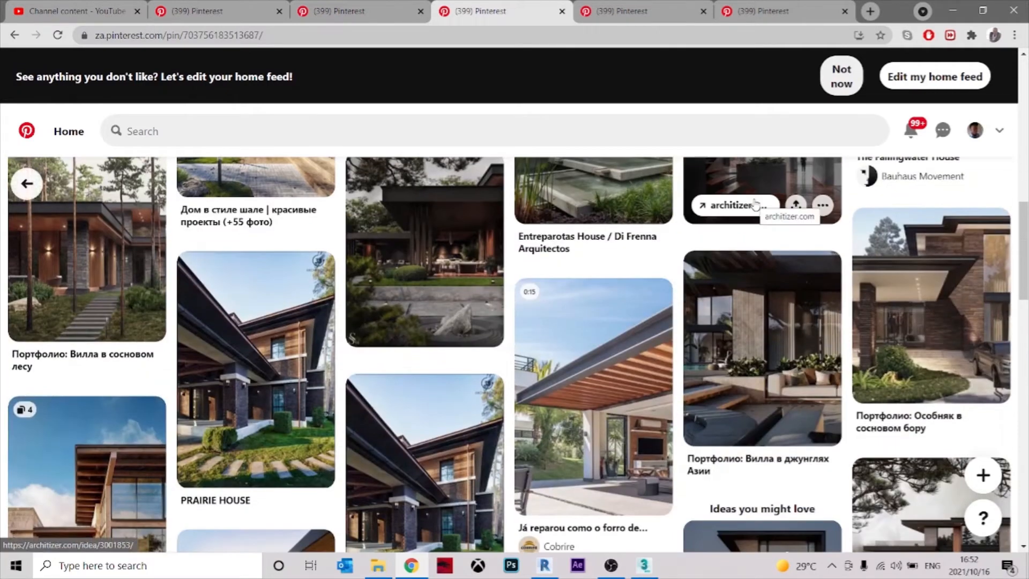
# Return to 3ds Max and view the whole building from its courtyard side
pyautogui.click(953, 11)
pyautogui.scroll(-5, 512, 399)
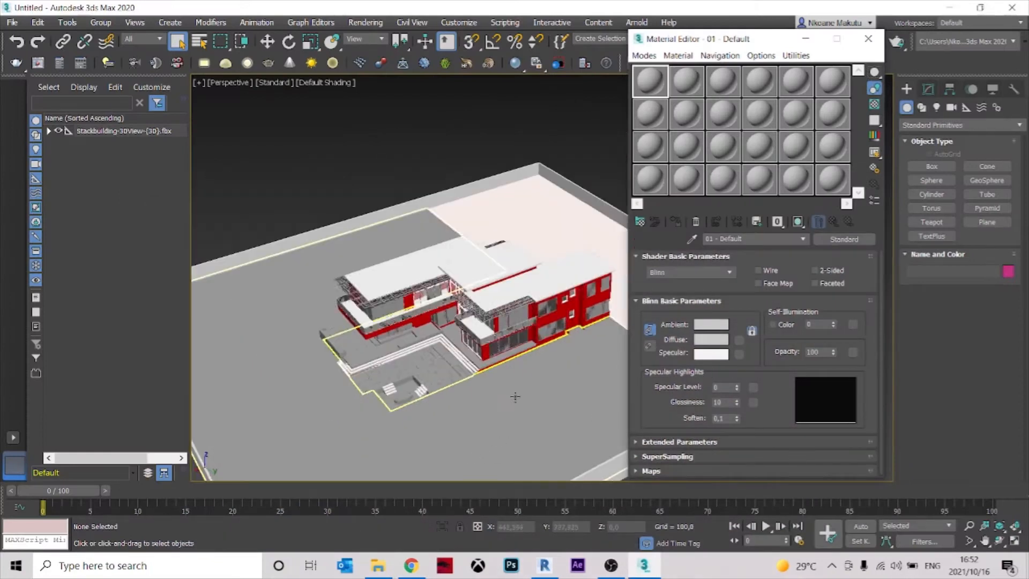
pyautogui.keyDown('alt'); pyautogui.moveTo(521, 378); pyautogui.dragTo(553, 332, button='middle'); pyautogui.keyUp('alt')
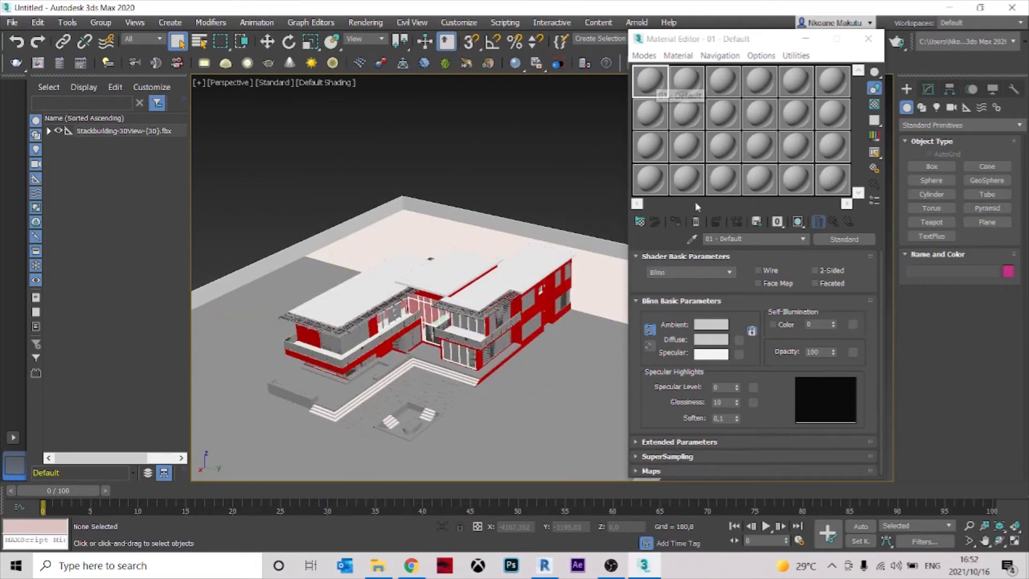
# Name the first sample material "Material override" and change its type from Standard to VRayMtl
pyautogui.click(740, 240)
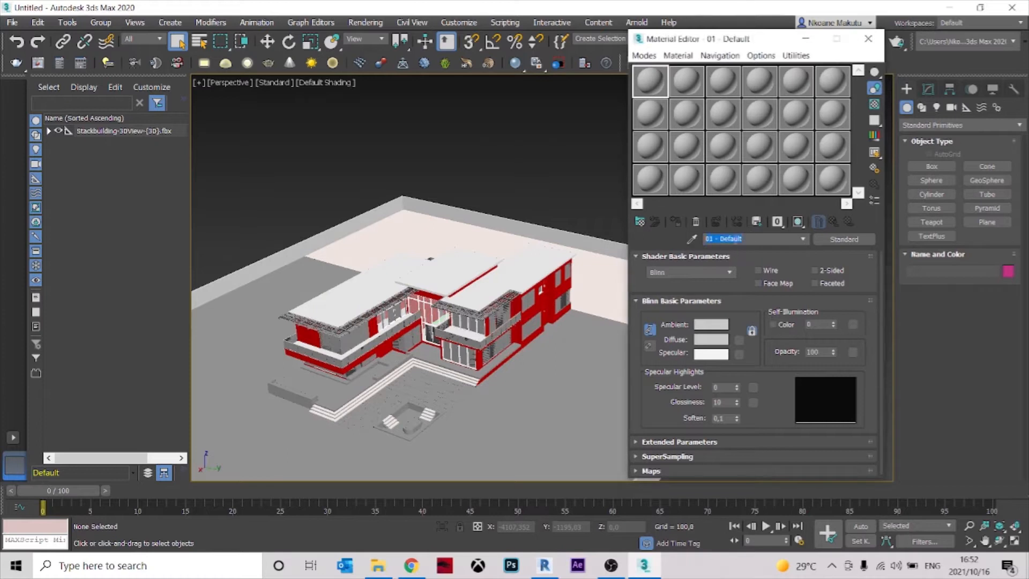
pyautogui.write('Material override')
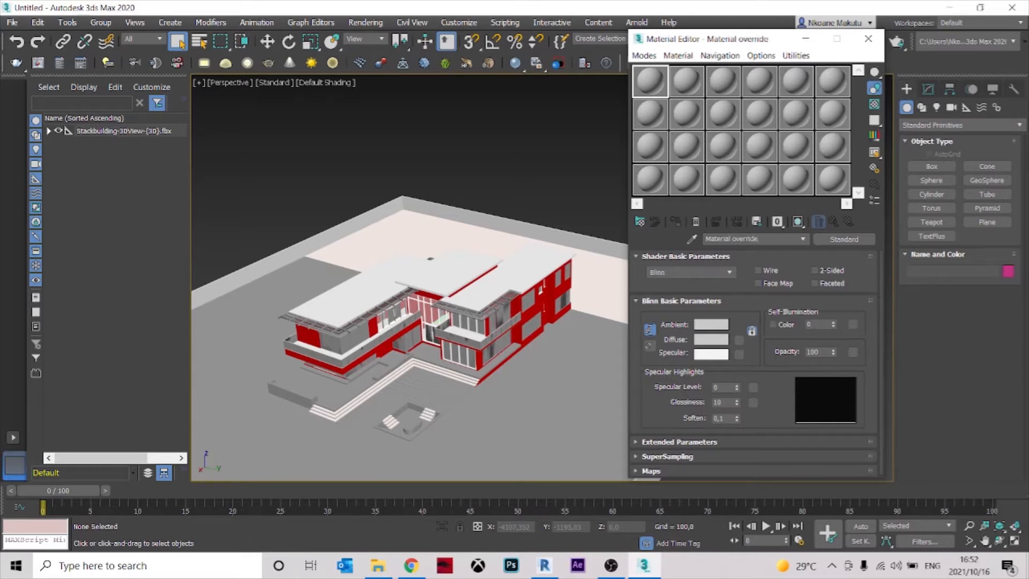
pyautogui.click(844, 240)
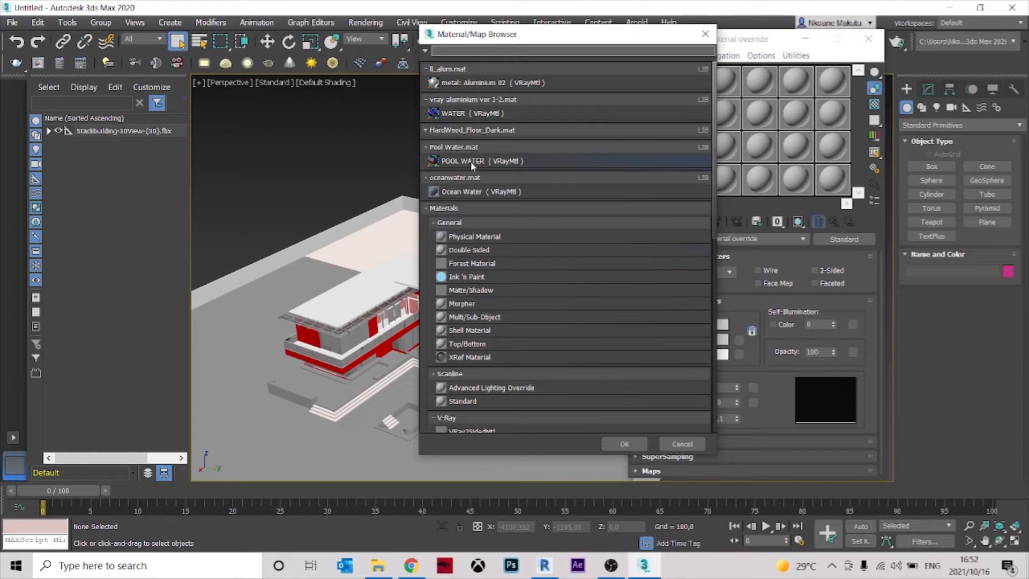
pyautogui.click(428, 209)
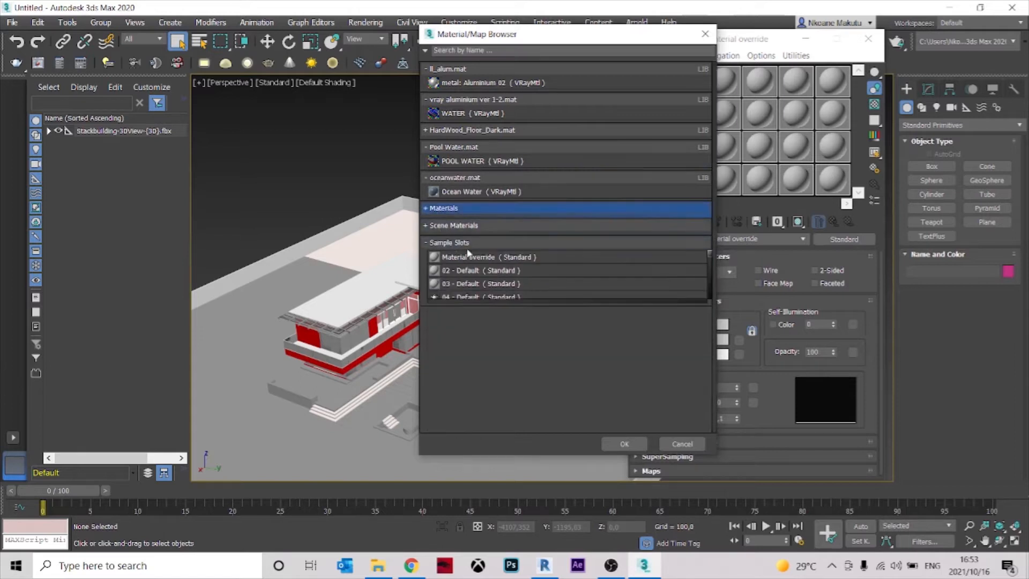
pyautogui.click(433, 226)
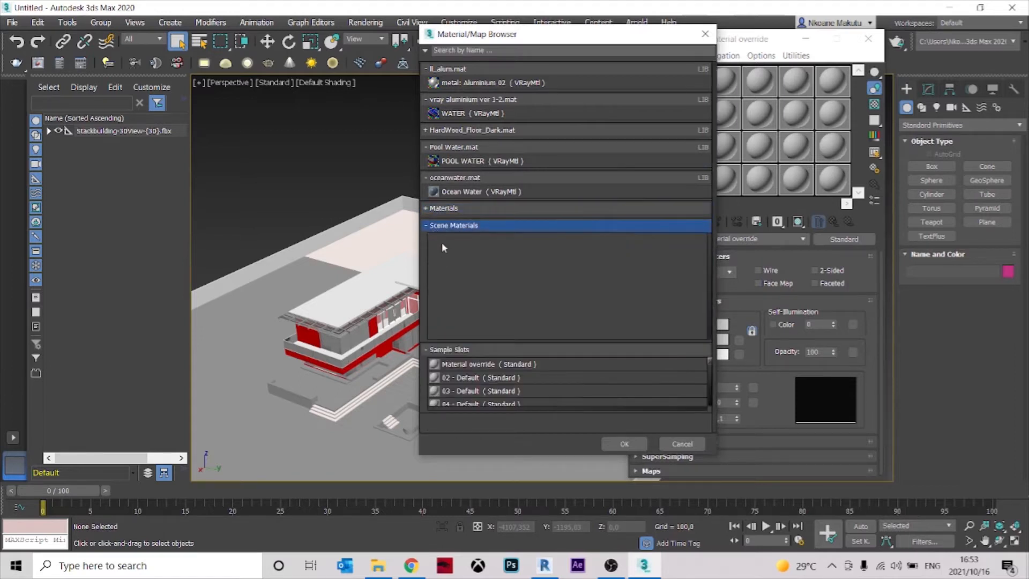
pyautogui.click(427, 226)
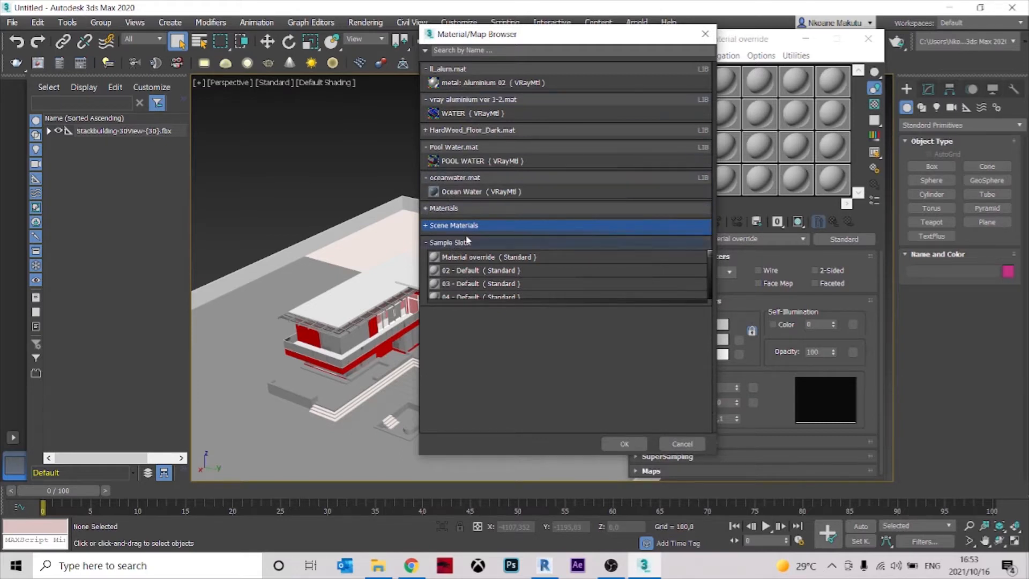
pyautogui.click(425, 213)
pyautogui.click(426, 209)
pyautogui.scroll(-4, 464, 247)
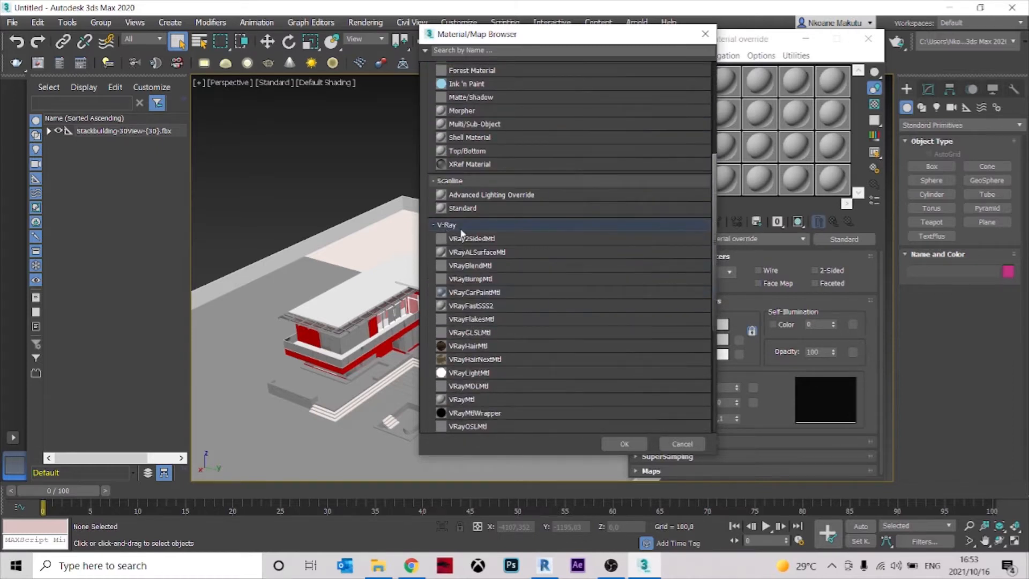
pyautogui.scroll(-2, 542, 281)
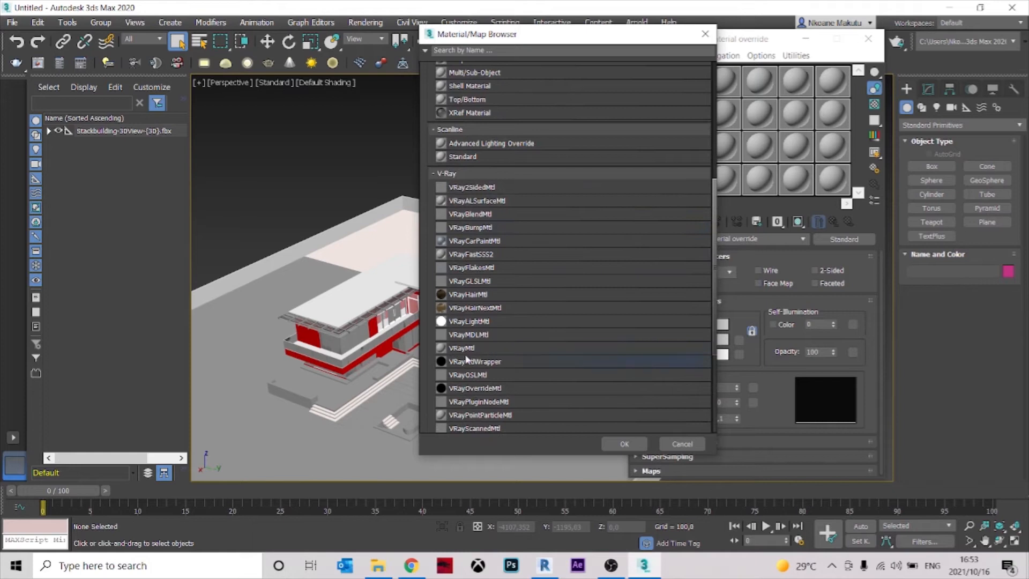
pyautogui.click(484, 349)
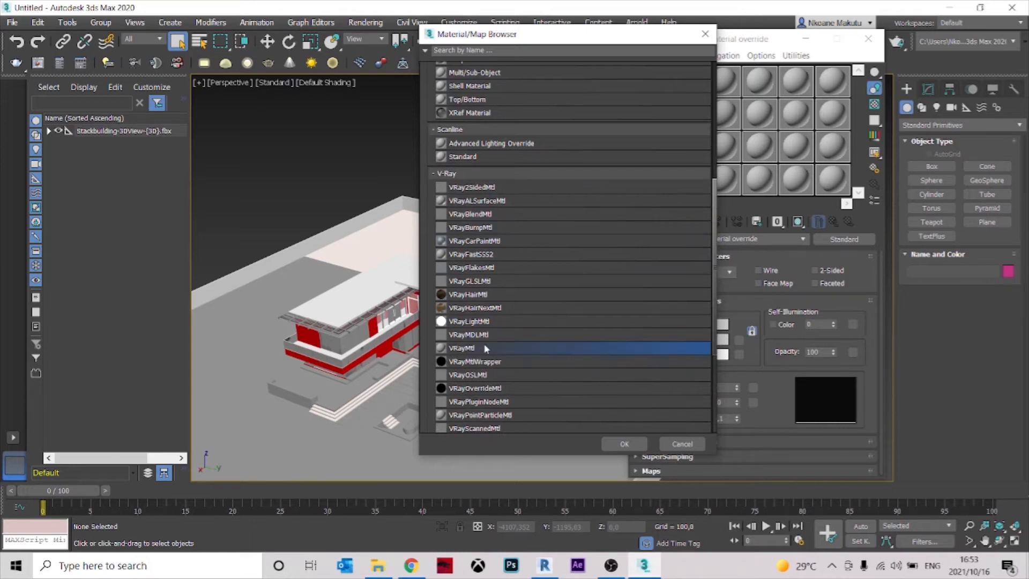
pyautogui.click(625, 444)
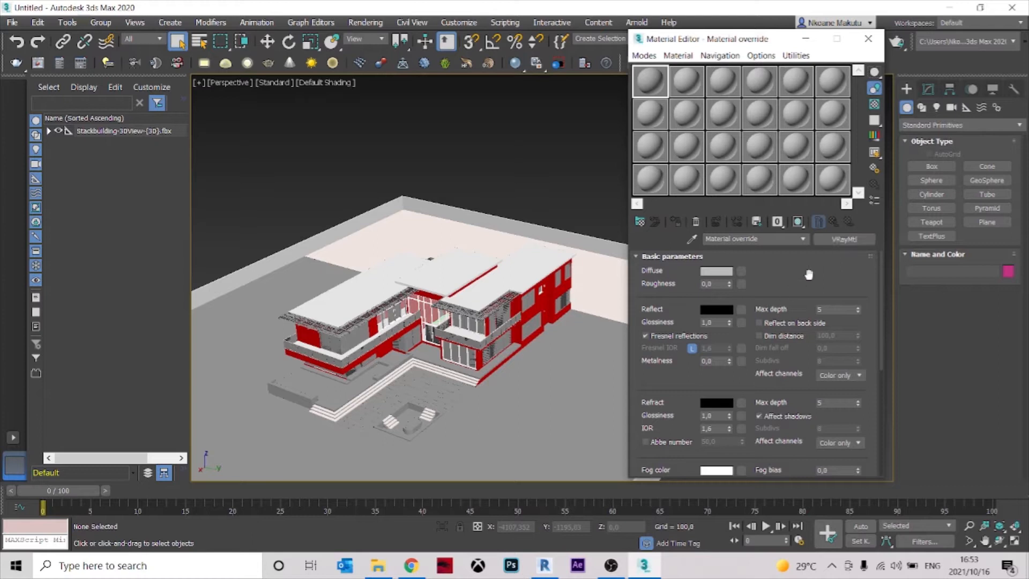
# Set the diffuse colour of Material override to a light grey with a value of 229
pyautogui.click(721, 272)
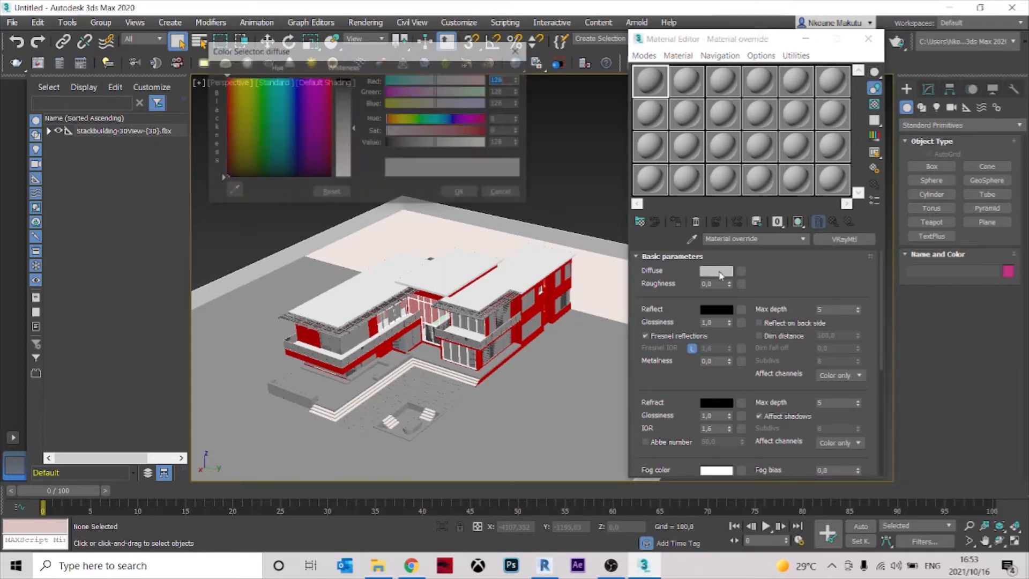
pyautogui.moveTo(353, 132); pyautogui.dragTo(353, 169)
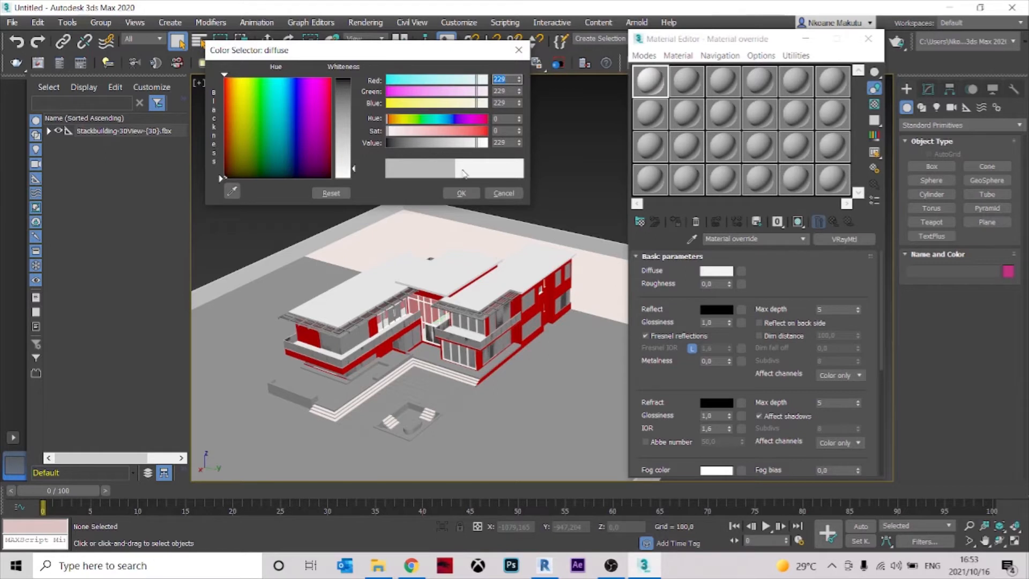
pyautogui.click(462, 194)
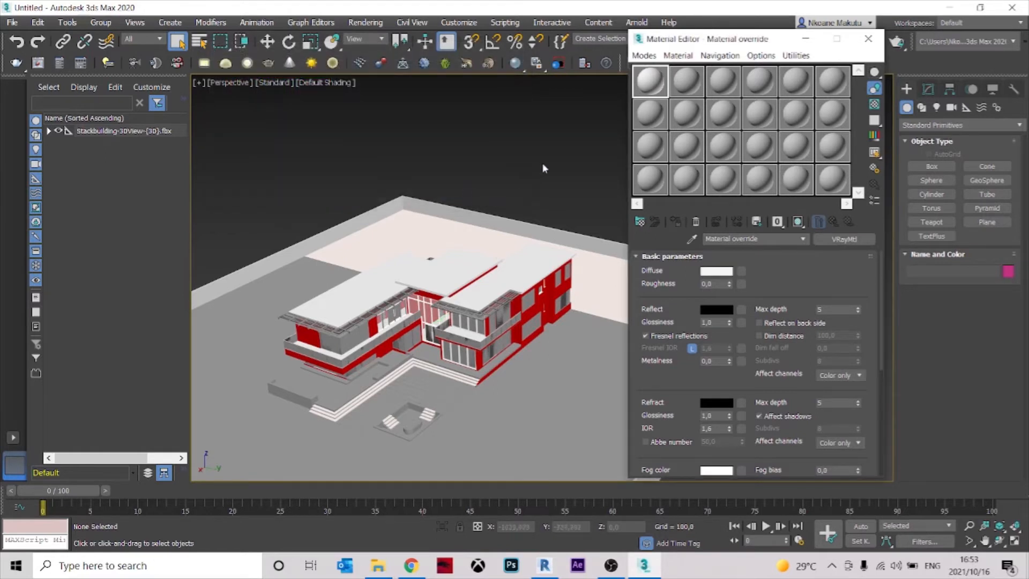
# Select all objects of the linked Stack building, including its site and boundary walls
pyautogui.scroll(-5, 543, 168)
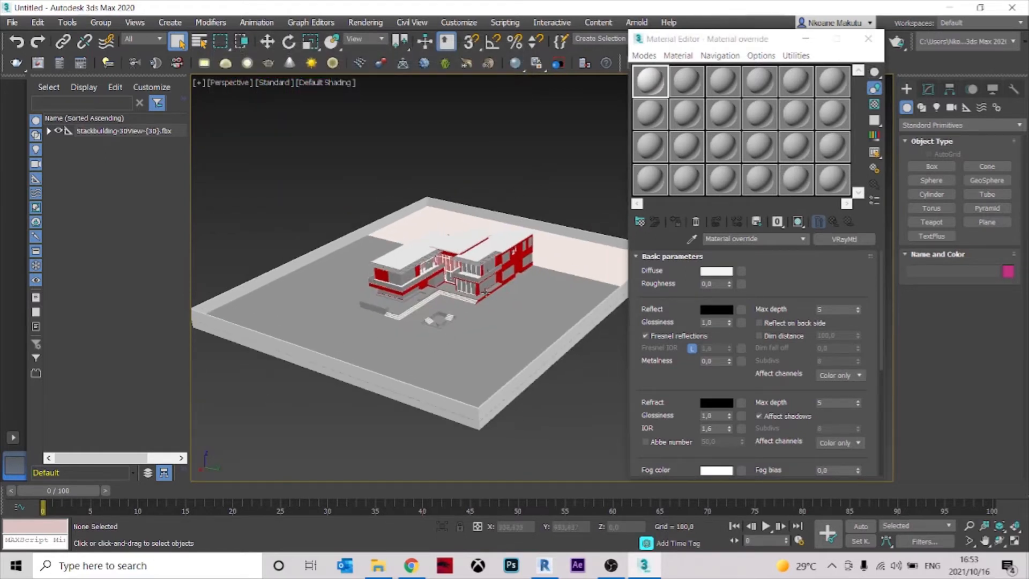
pyautogui.moveTo(485, 293); pyautogui.dragTo(463, 307, button='middle')
pyautogui.moveTo(507, 260); pyautogui.dragTo(498, 265, button='middle')
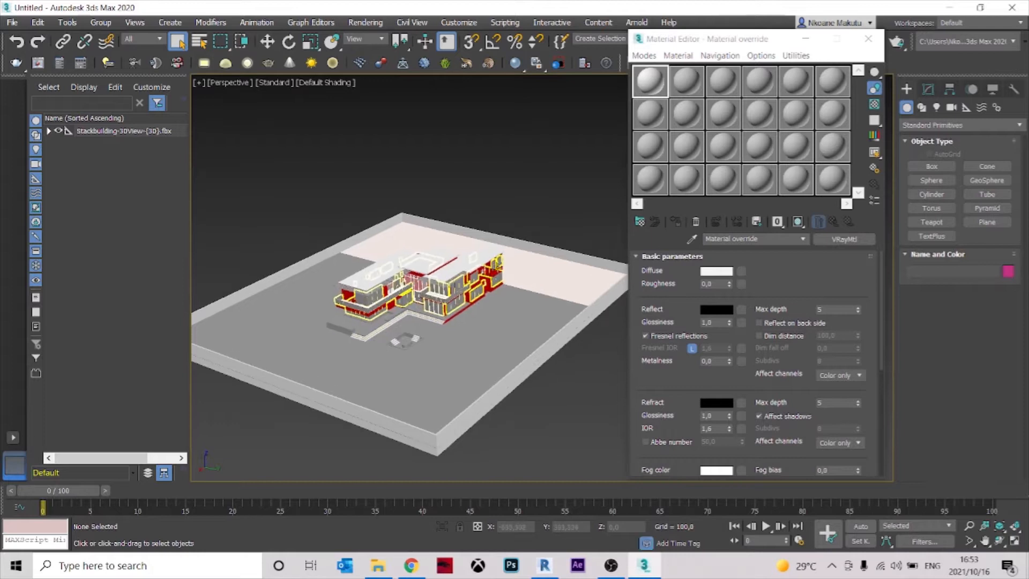
pyautogui.scroll(-3, 516, 299)
pyautogui.scroll(3, 510, 297)
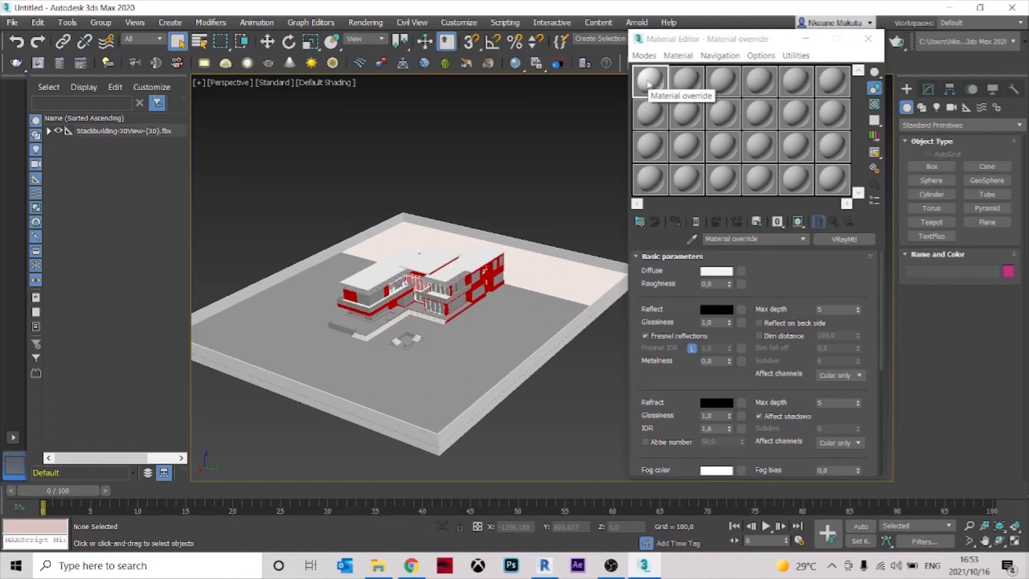
pyautogui.scroll(-3, 436, 360)
pyautogui.moveTo(501, 307); pyautogui.dragTo(294, 200)
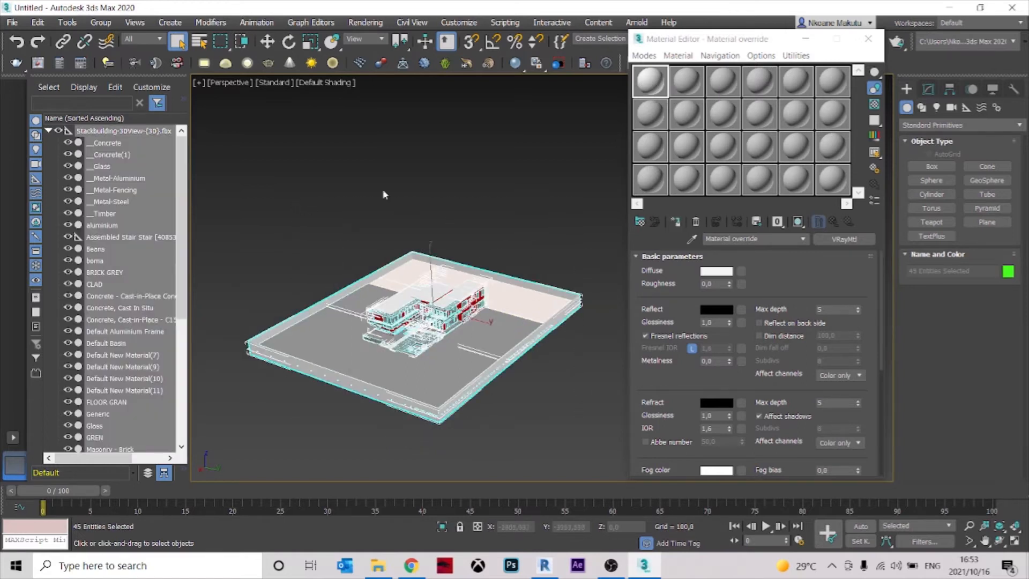
pyautogui.click(354, 203)
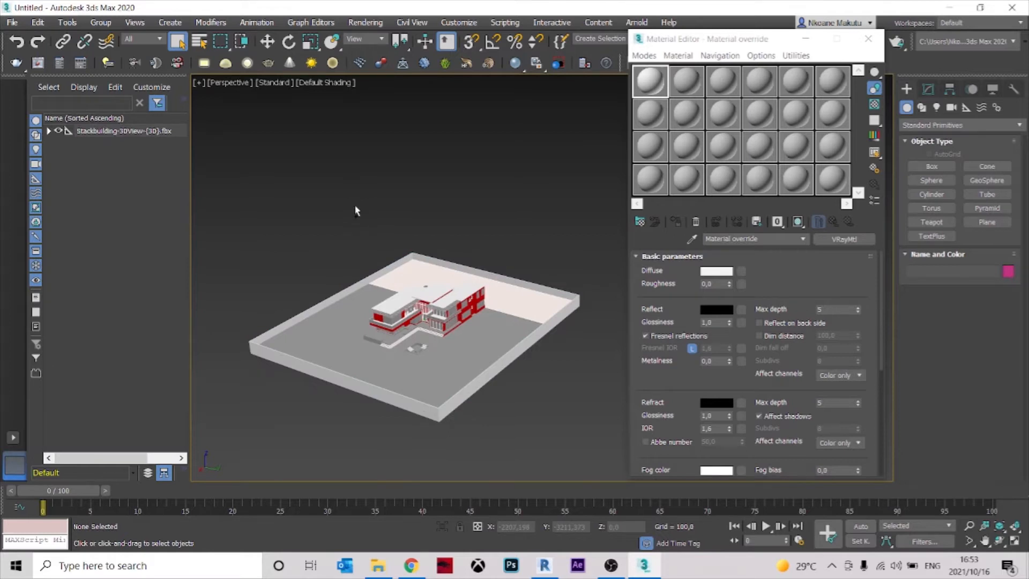
pyautogui.hotkey('ctrl', 'a')
pyautogui.press('z')
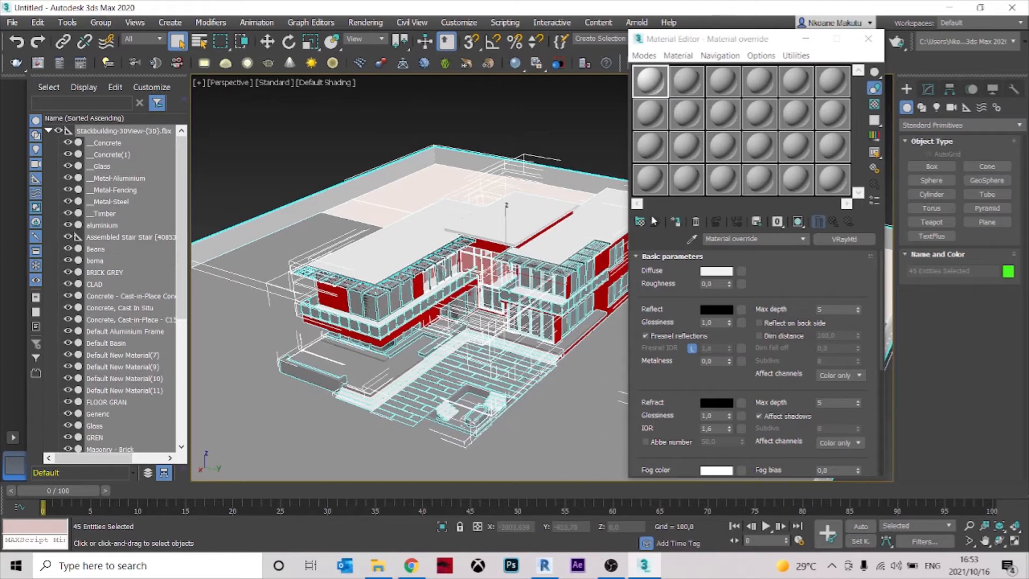
# Try assigning Material override to the whole selection from its sample slot, and undo the assignment
pyautogui.moveTo(655, 84); pyautogui.dragTo(487, 248)
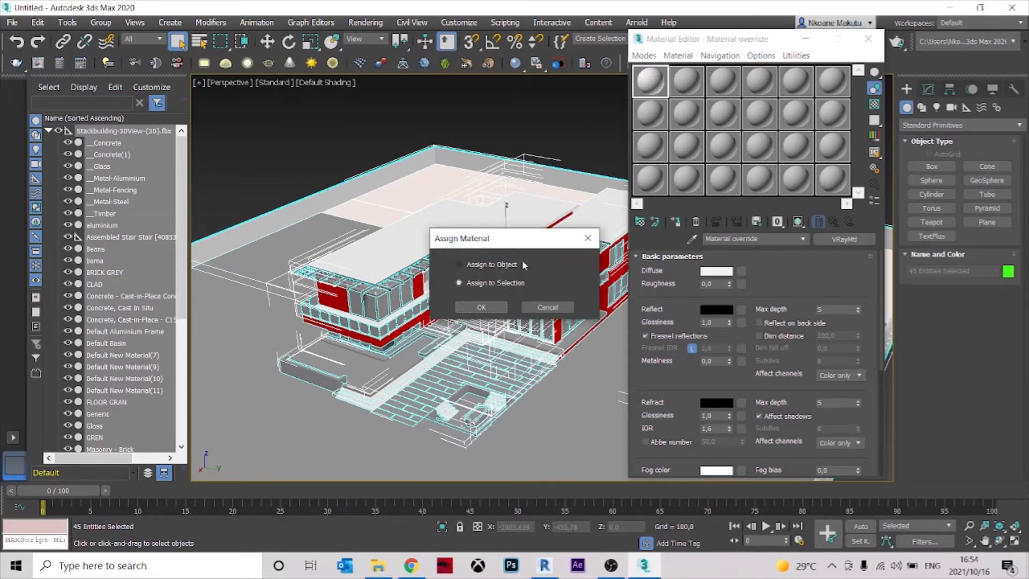
pyautogui.click(485, 306)
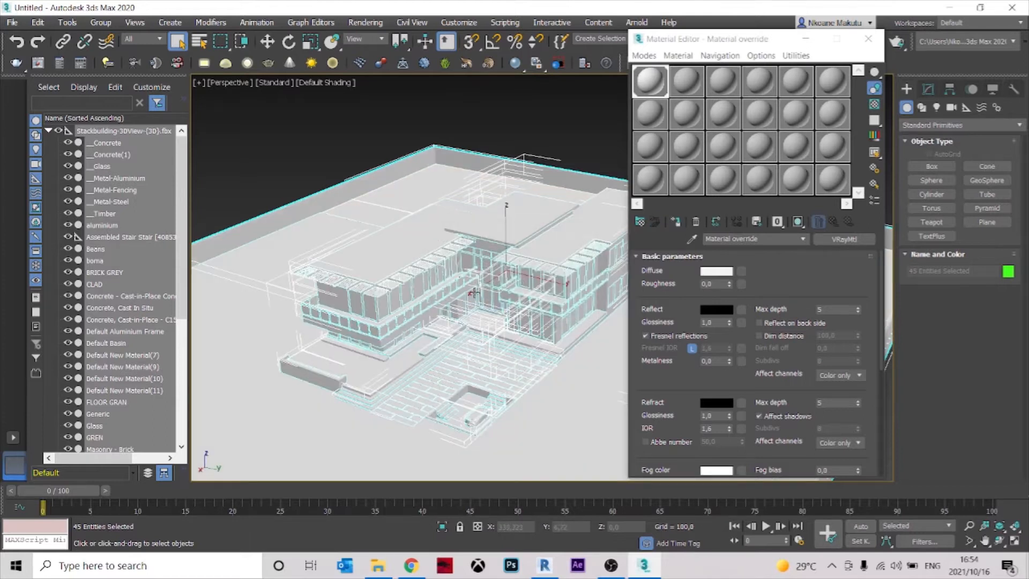
pyautogui.keyDown('alt'); pyautogui.moveTo(475, 292); pyautogui.dragTo(490, 313, button='middle'); pyautogui.keyUp('alt')
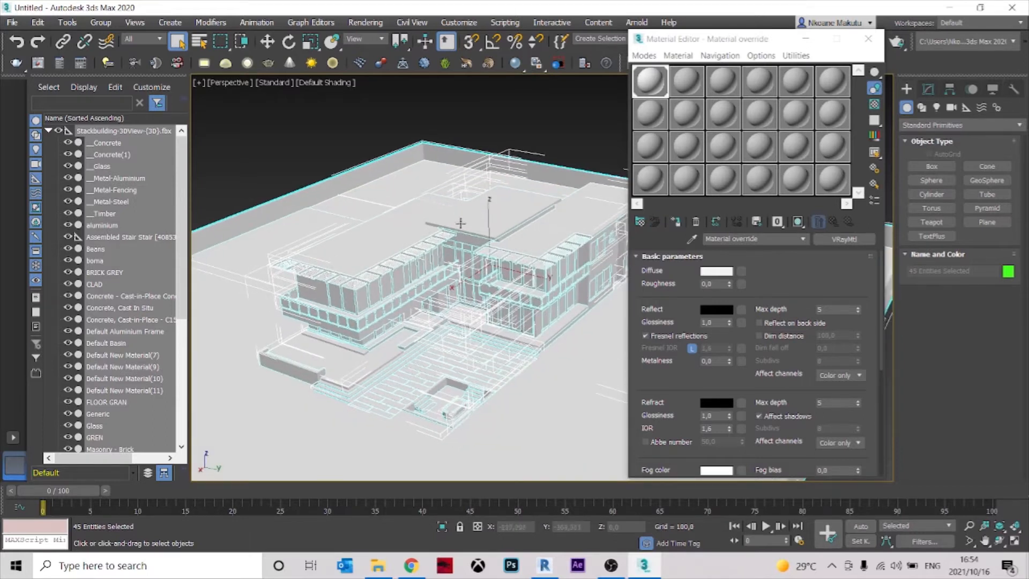
pyautogui.click(16, 42)
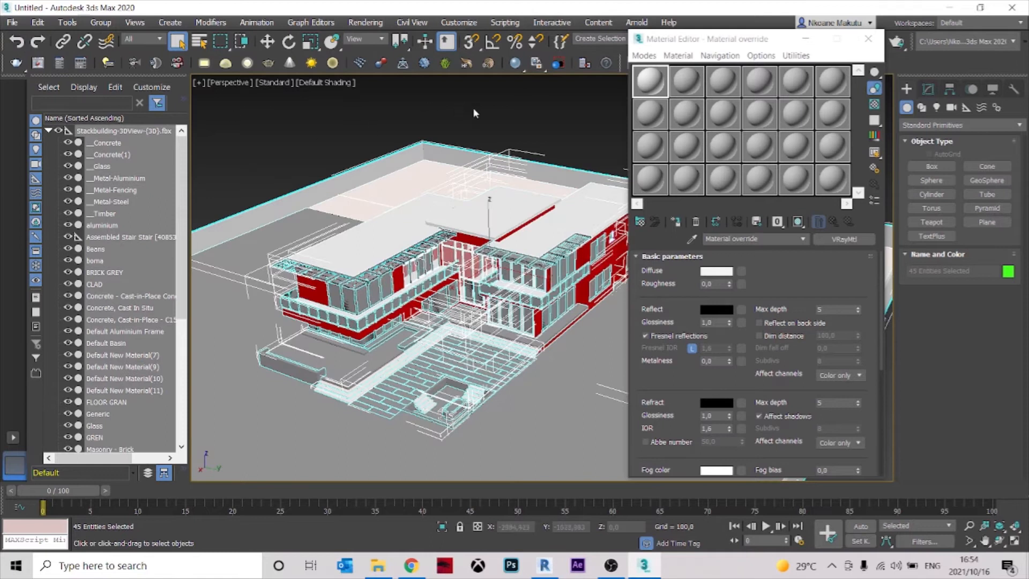
pyautogui.keyDown('alt'); pyautogui.moveTo(474, 108); pyautogui.dragTo(477, 114, button='middle'); pyautogui.keyUp('alt')
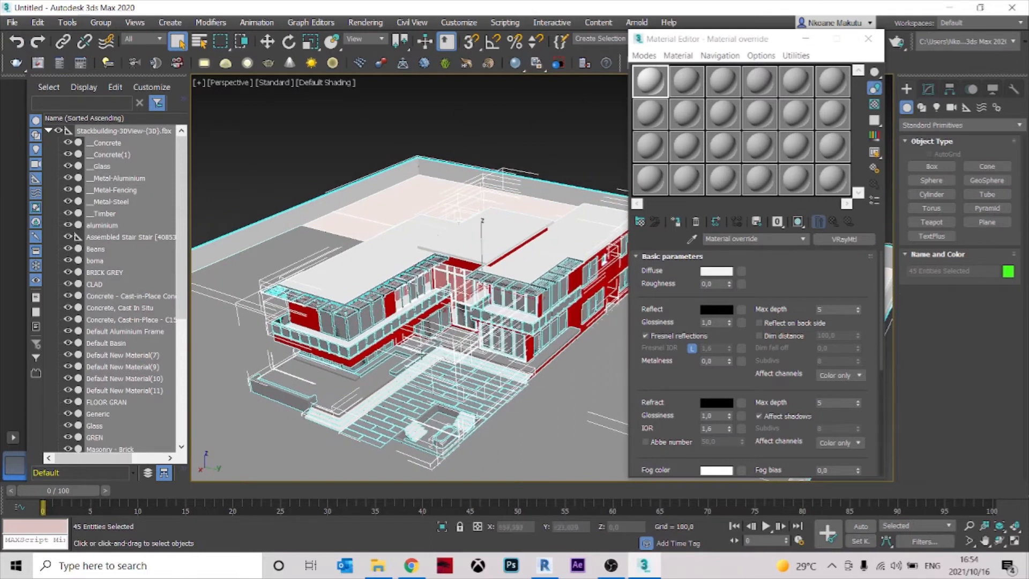
# Assign Material override to all the selected building and site objects, and clear the selection
pyautogui.click(678, 224)
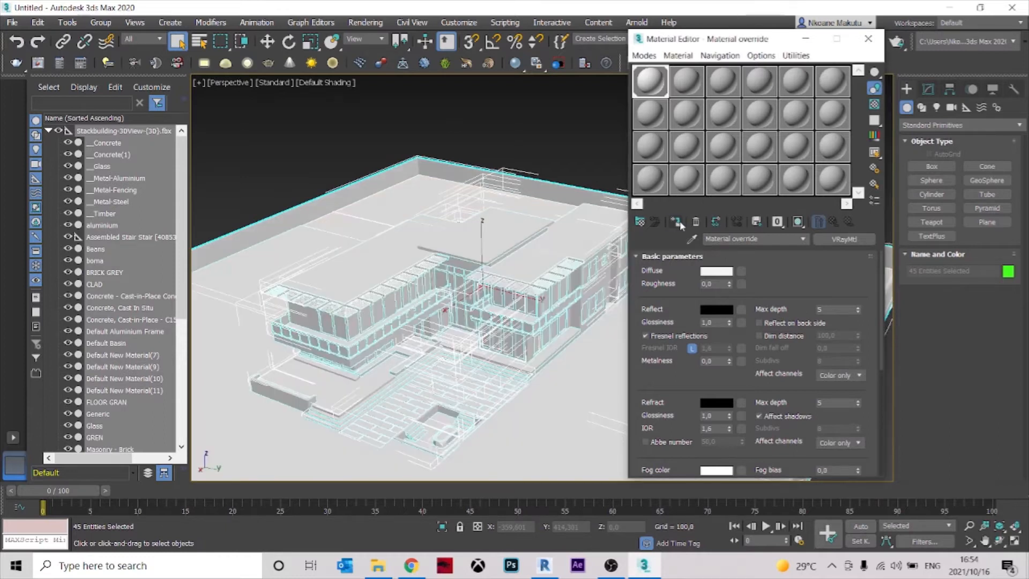
pyautogui.click(516, 134)
# Examine the overridden building from its courtyard side, including the terraces, steps and sunken seating area
pyautogui.moveTo(437, 260); pyautogui.dragTo(449, 286, button='middle')
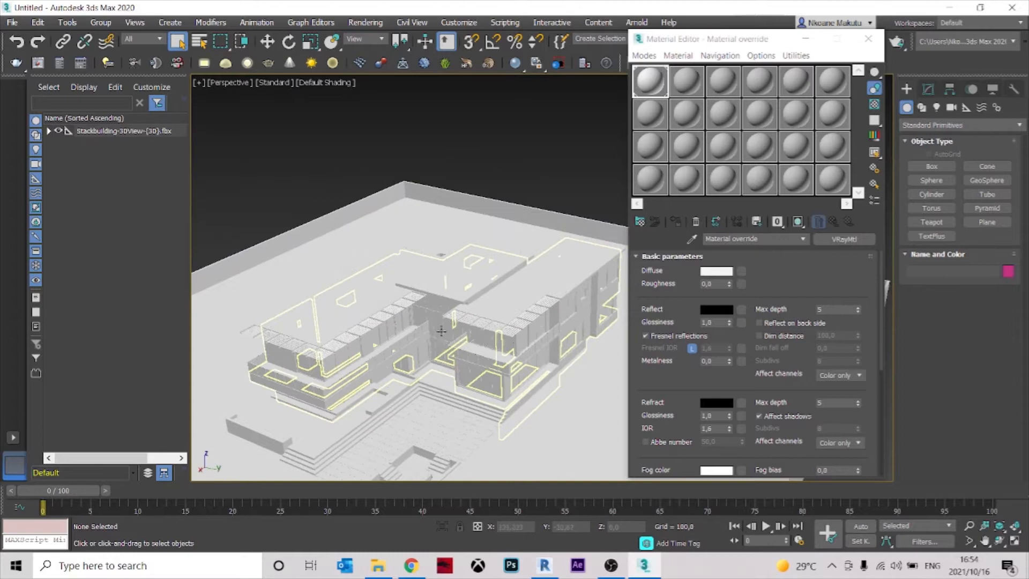
pyautogui.scroll(-3, 474, 231)
pyautogui.keyDown('alt'); pyautogui.moveTo(475, 231); pyautogui.dragTo(506, 268, button='middle'); pyautogui.keyUp('alt')
pyautogui.scroll(3, 547, 292)
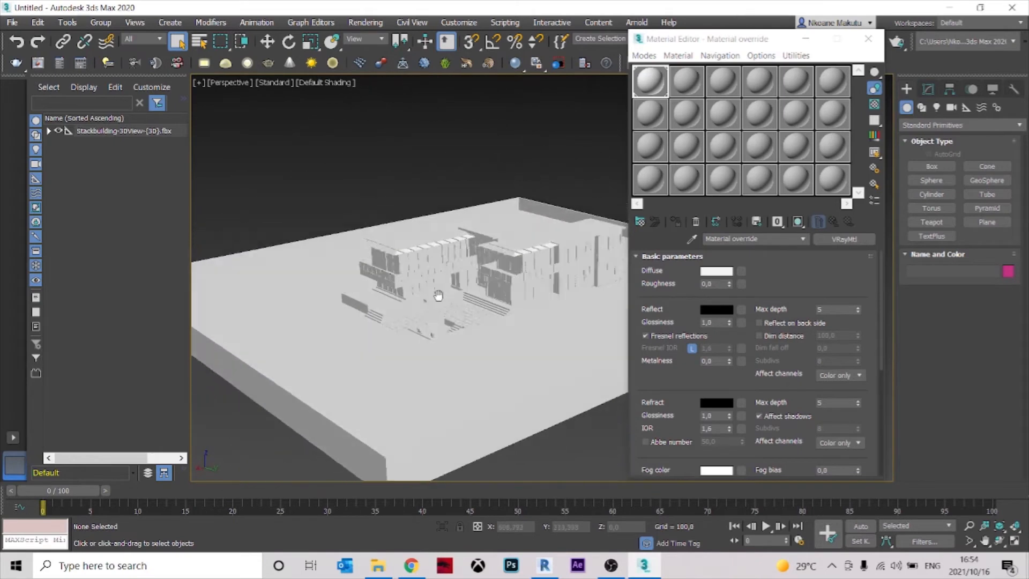
pyautogui.scroll(2, 506, 268)
pyautogui.scroll(5, 505, 268)
pyautogui.moveTo(509, 356); pyautogui.dragTo(598, 236, button='middle')
pyautogui.scroll(-8, 599, 237)
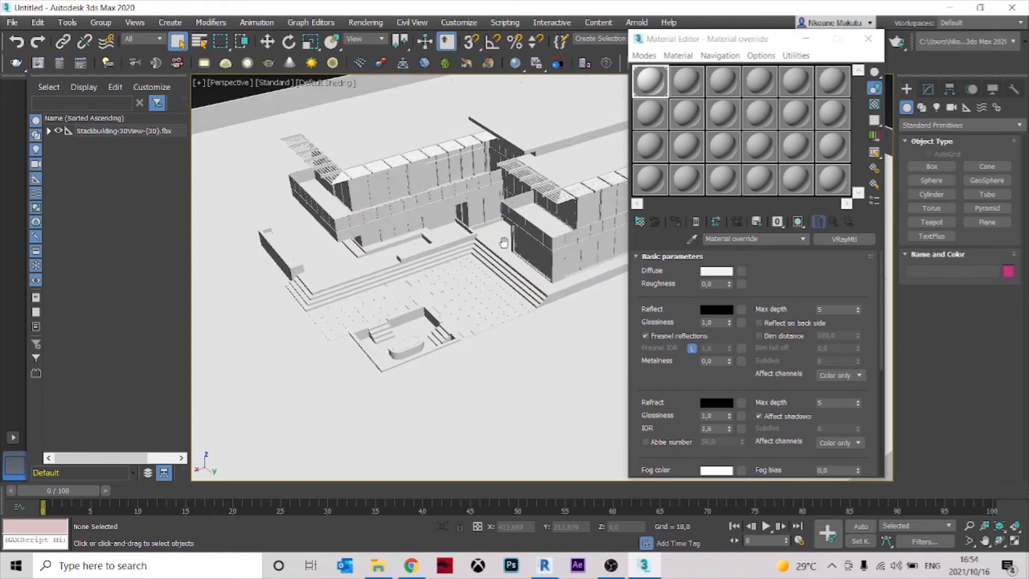
# Select the Glass object at the balcony and name the second sample material "GLASS MATERIAL"
pyautogui.scroll(7, 525, 243)
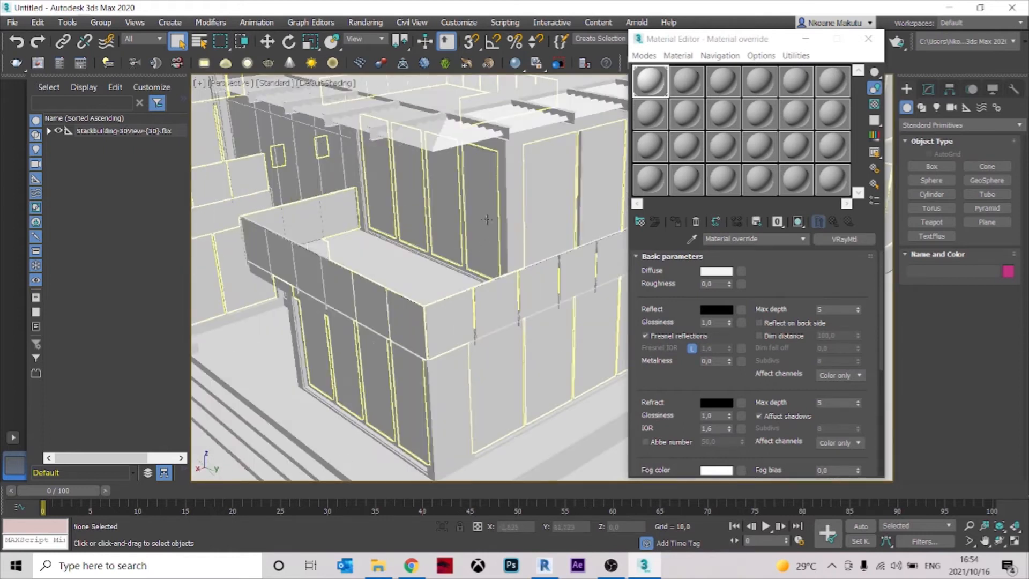
pyautogui.click(474, 213)
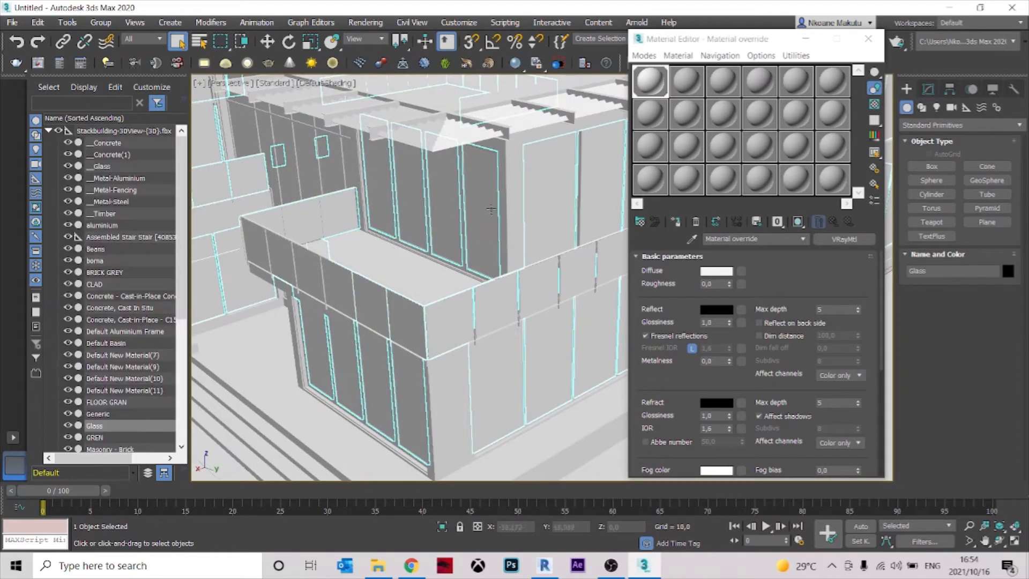
pyautogui.click(685, 83)
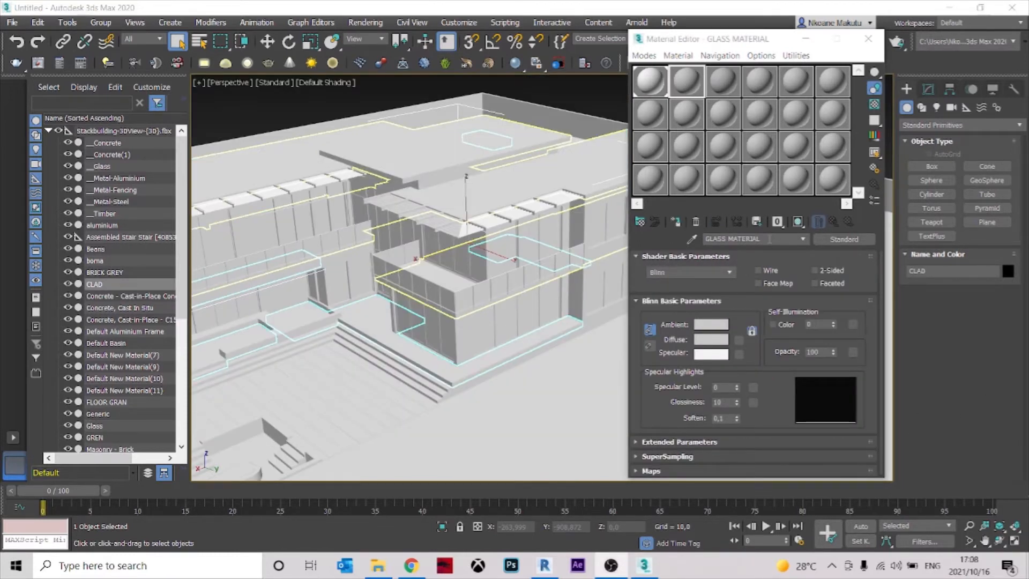
pyautogui.click(714, 240)
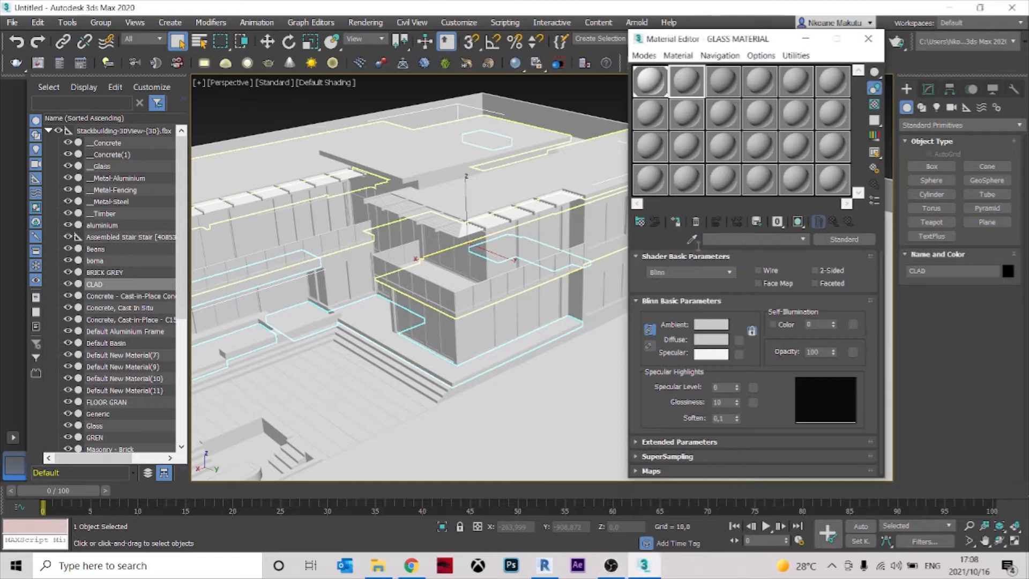
# Load the arch_glass material library from the Architectural Glass folder into the Material/Map Browser
pyautogui.click(641, 222)
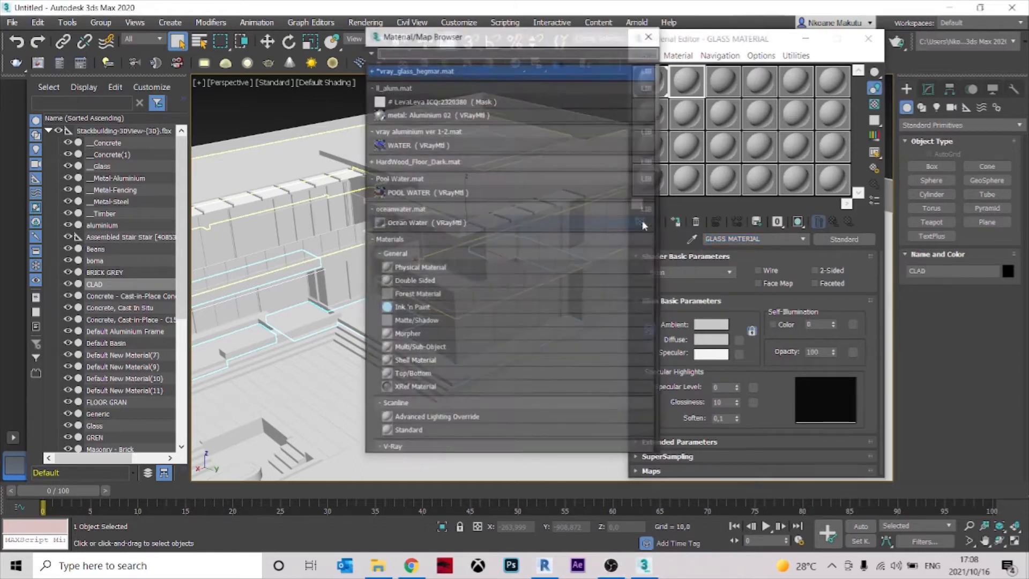
pyautogui.click(371, 52)
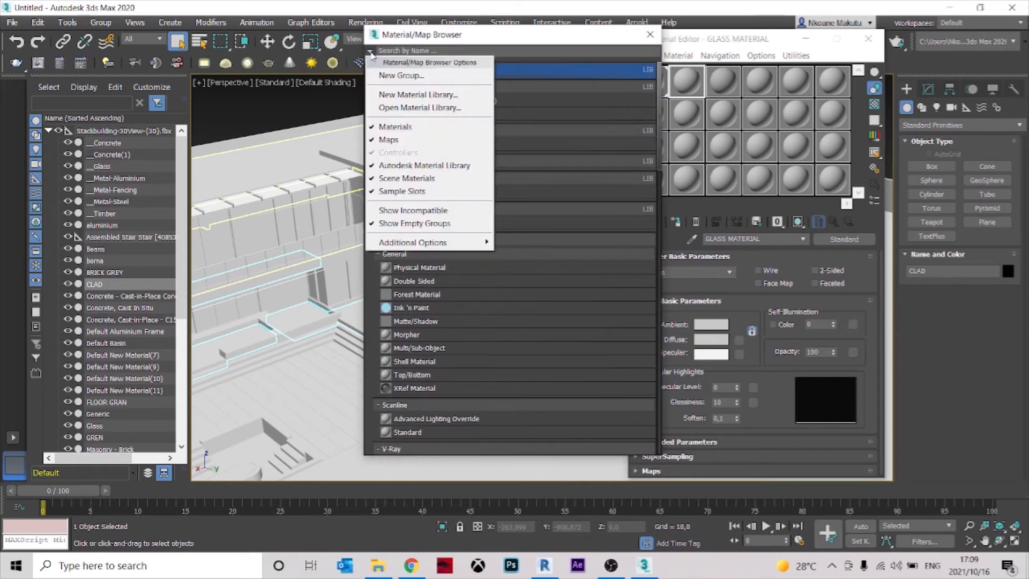
pyautogui.click(421, 109)
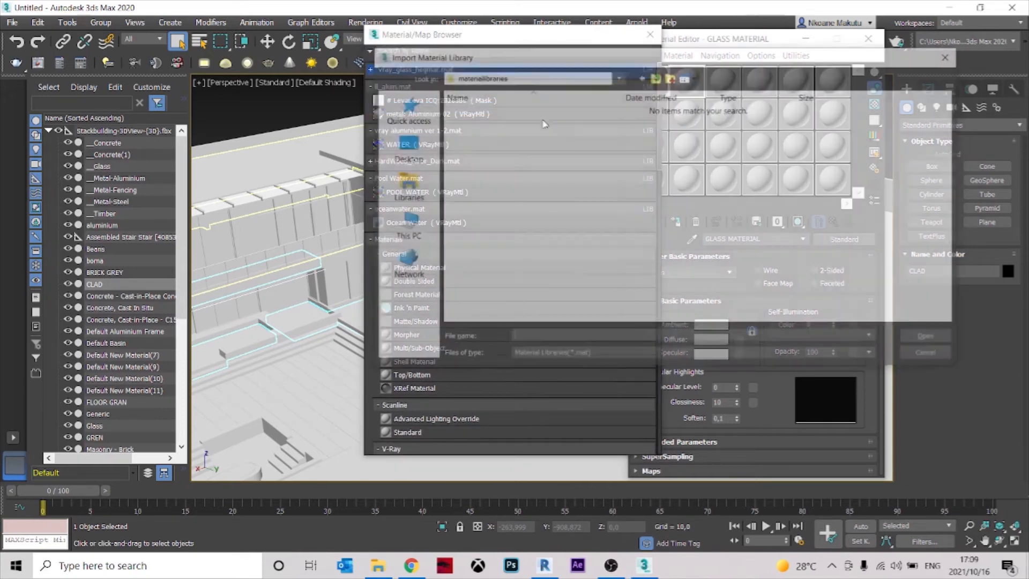
pyautogui.doubleClick(536, 173)
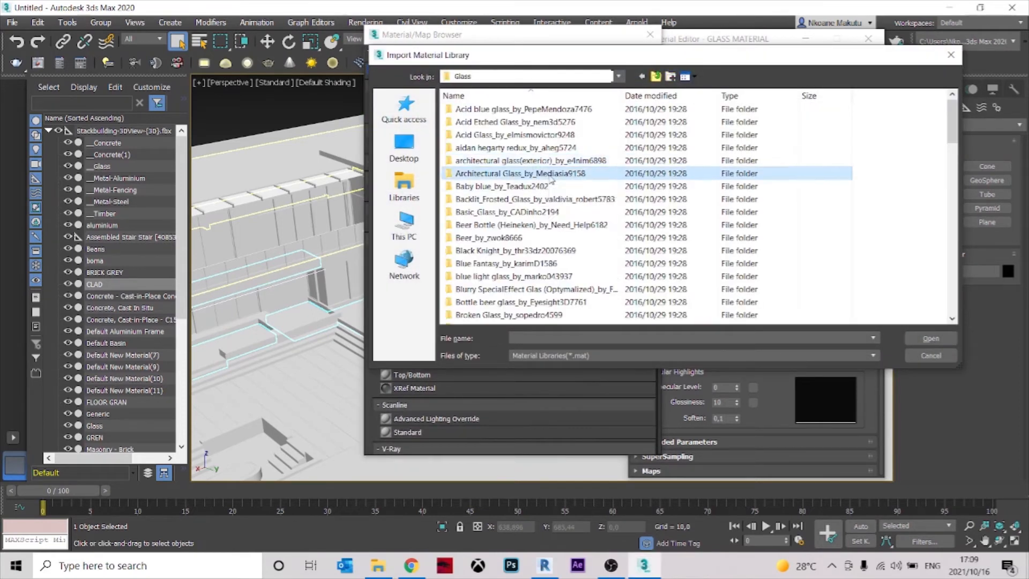
pyautogui.click(484, 134)
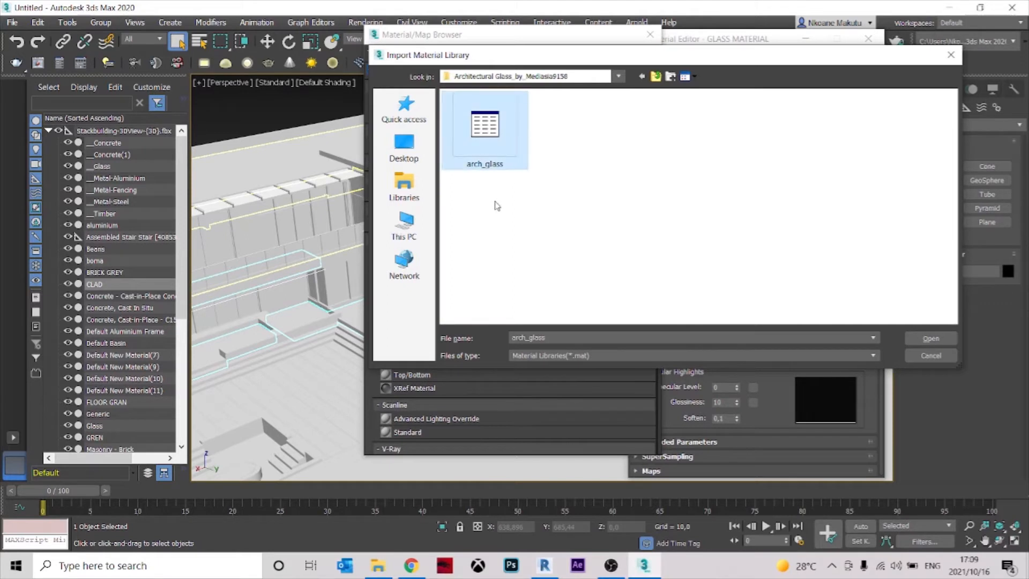
pyautogui.click(933, 339)
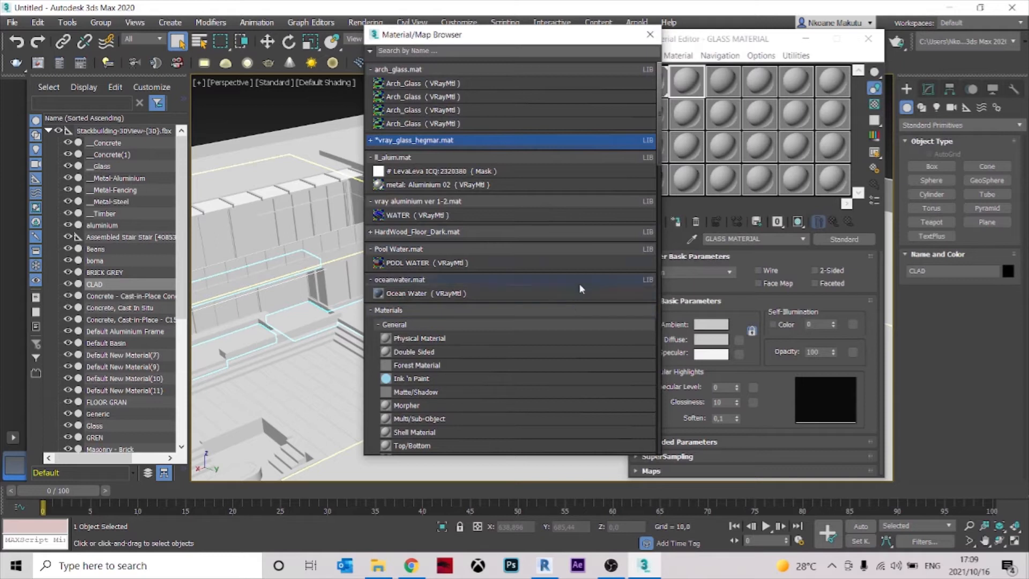
# Load the first Arch_Glass VRayMtl from the arch_glass library into the second sample slot and close the browser
pyautogui.click(444, 82)
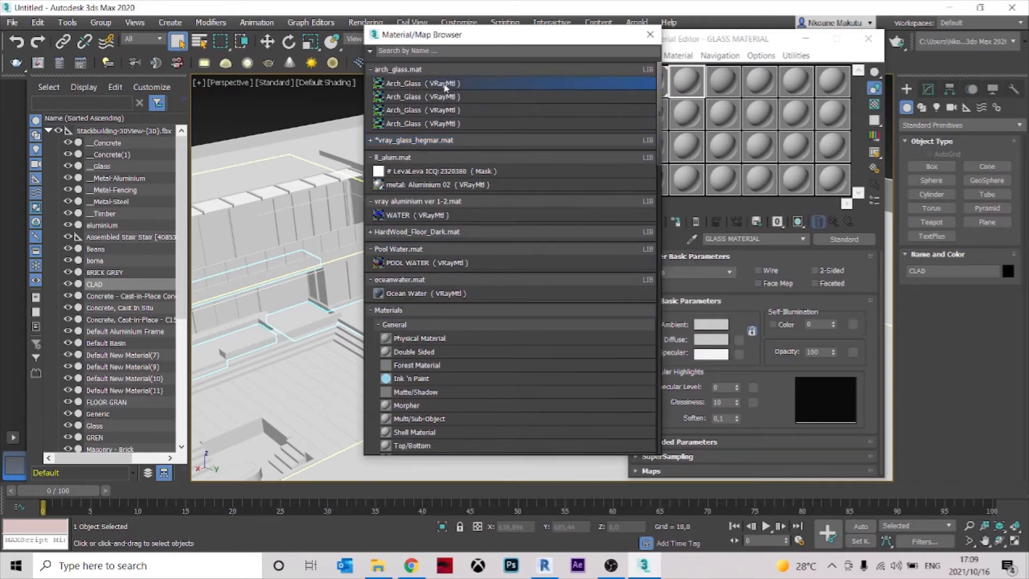
pyautogui.doubleClick(455, 83)
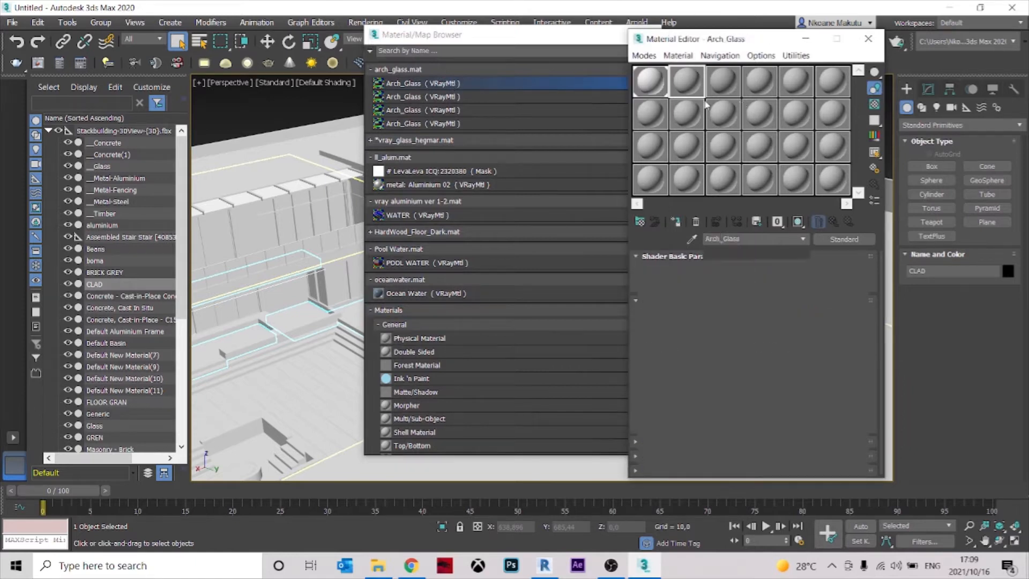
pyautogui.click(606, 41)
pyautogui.click(649, 34)
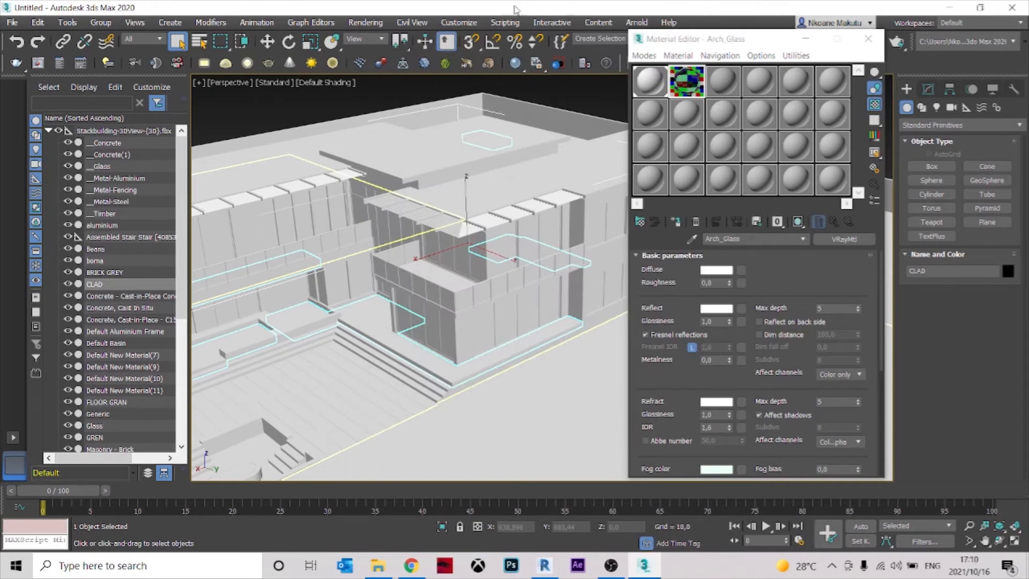
# Select the Glass object in the building's windows and assign the Arch_Glass material to it
pyautogui.click(501, 245)
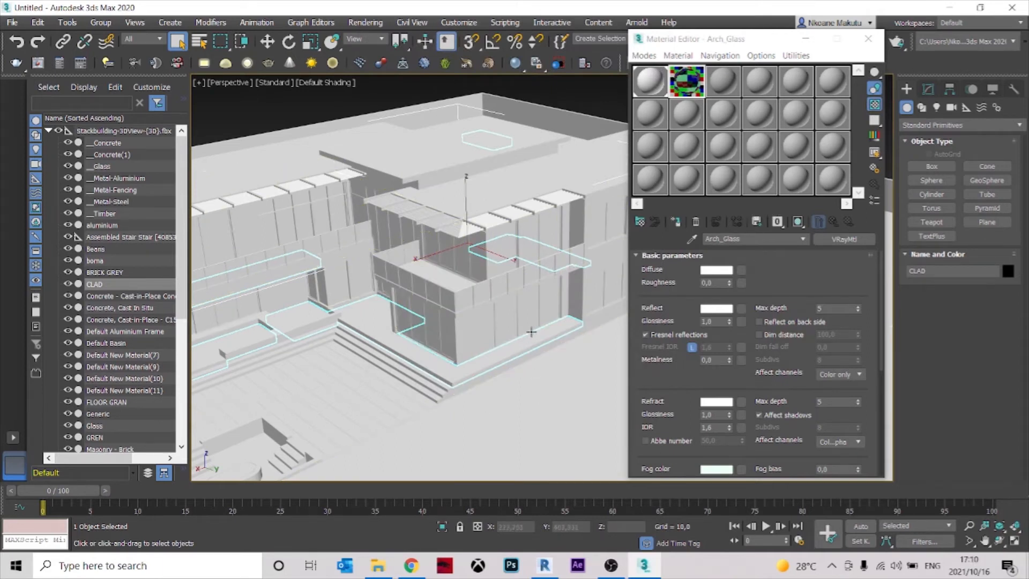
pyautogui.click(514, 315)
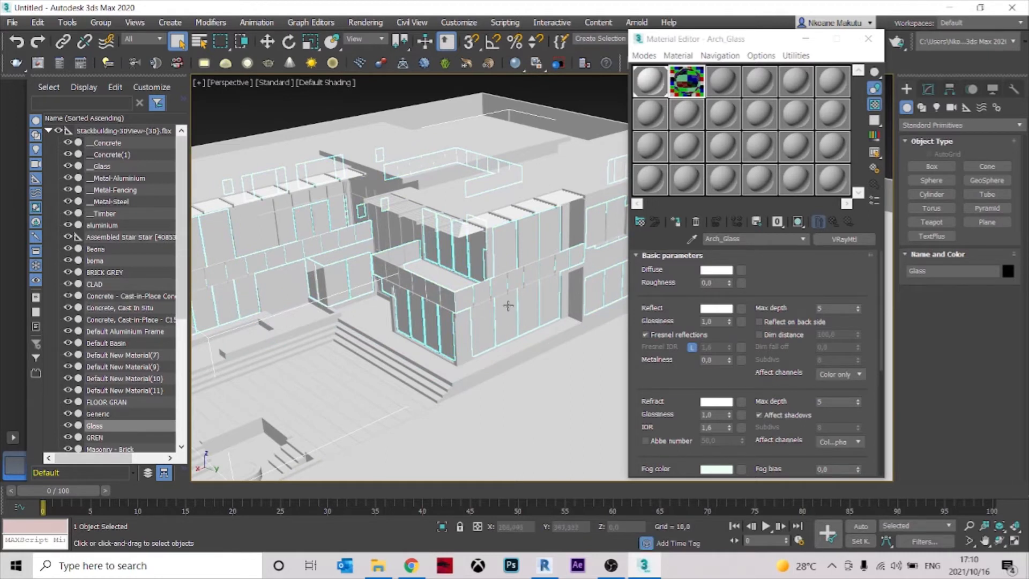
pyautogui.click(535, 367)
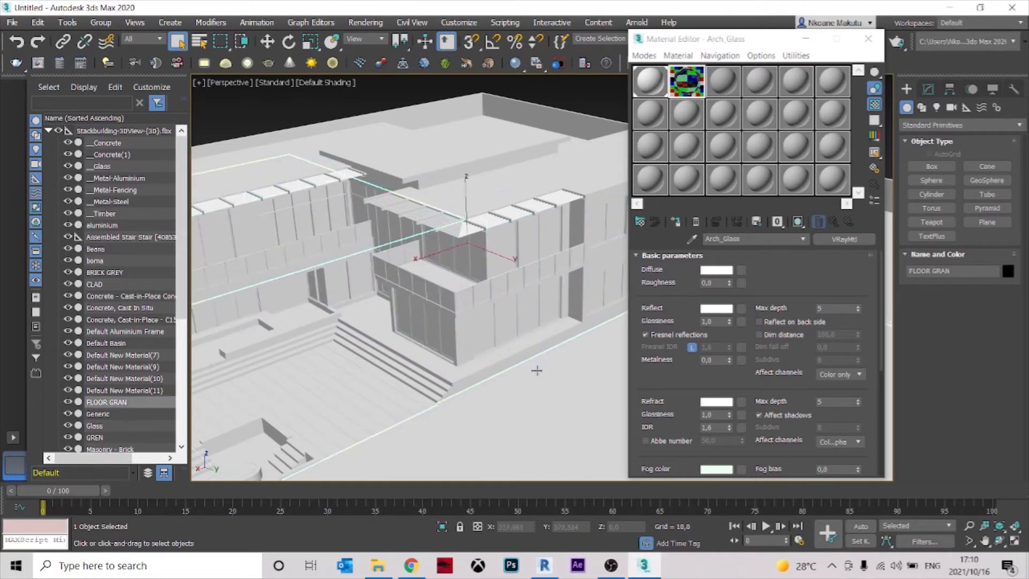
pyautogui.click(458, 257)
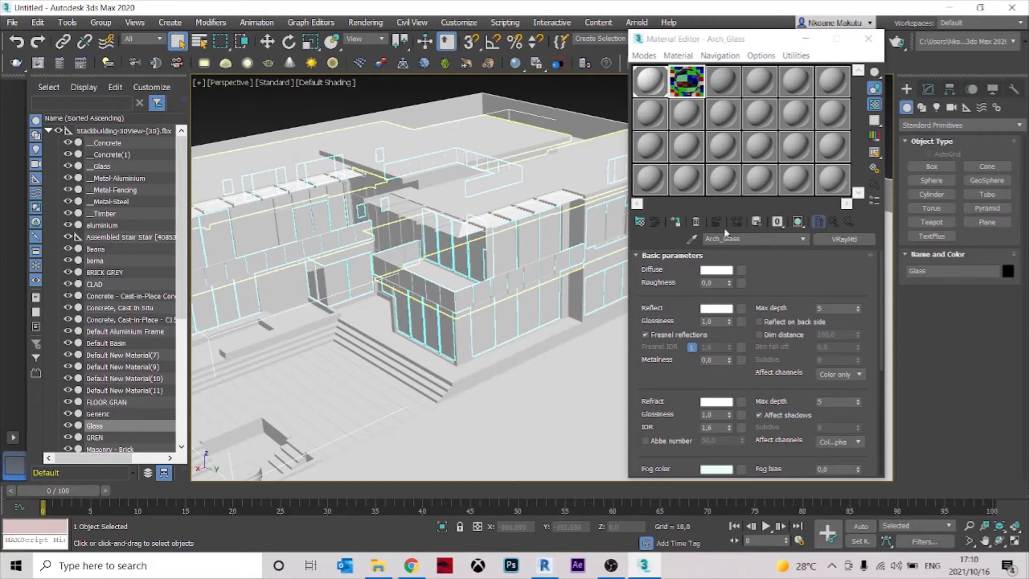
pyautogui.click(676, 222)
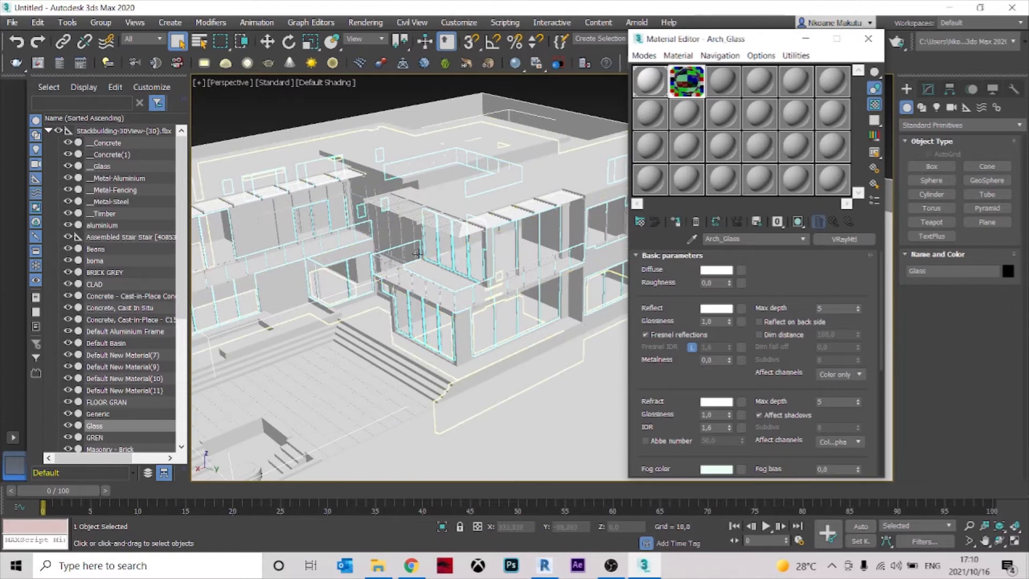
# Assign the Arch_Glass material to the __Glass object at the inner corner of the building, and clear the selection
pyautogui.scroll(-3, 465, 362)
pyautogui.keyDown('alt'); pyautogui.moveTo(462, 379); pyautogui.dragTo(482, 368, button='middle'); pyautogui.keyUp('alt')
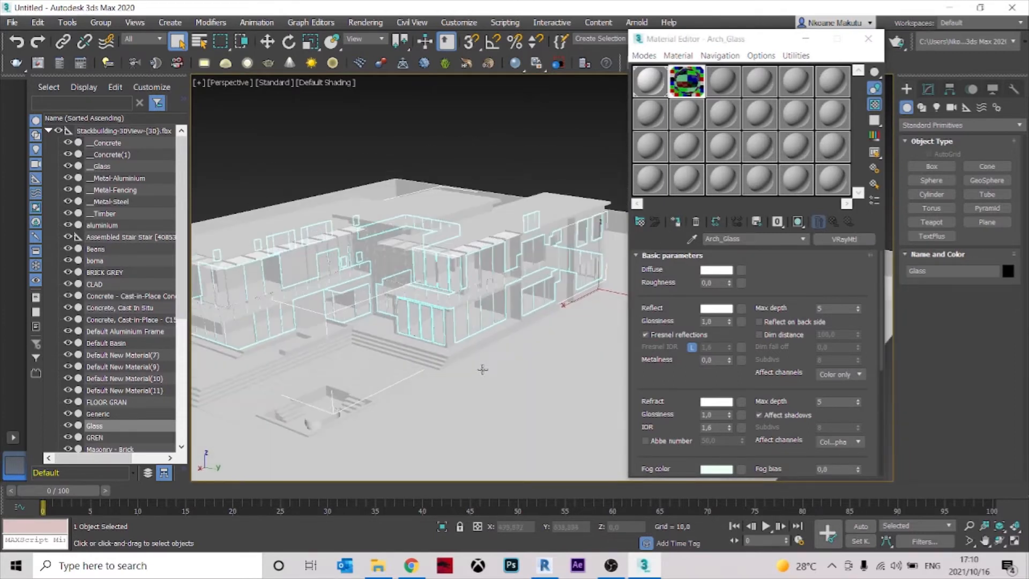
pyautogui.click(424, 395)
pyautogui.moveTo(424, 395); pyautogui.dragTo(475, 372, button='middle')
pyautogui.scroll(10, 506, 364)
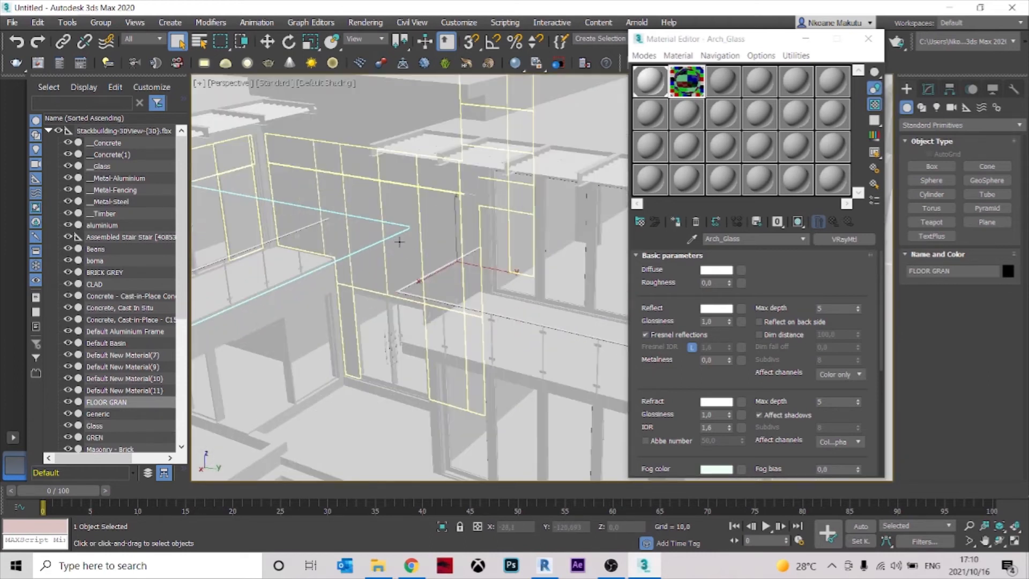
pyautogui.click(399, 242)
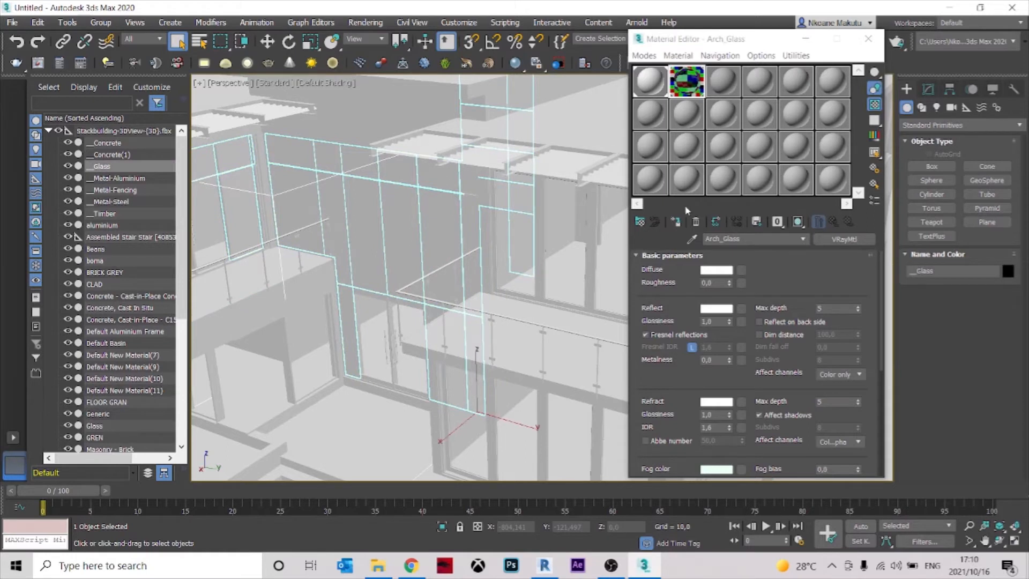
pyautogui.scroll(-10, 391, 247)
pyautogui.keyDown('alt'); pyautogui.moveTo(390, 243); pyautogui.dragTo(453, 303, button='middle'); pyautogui.keyUp('alt')
pyautogui.click(555, 104)
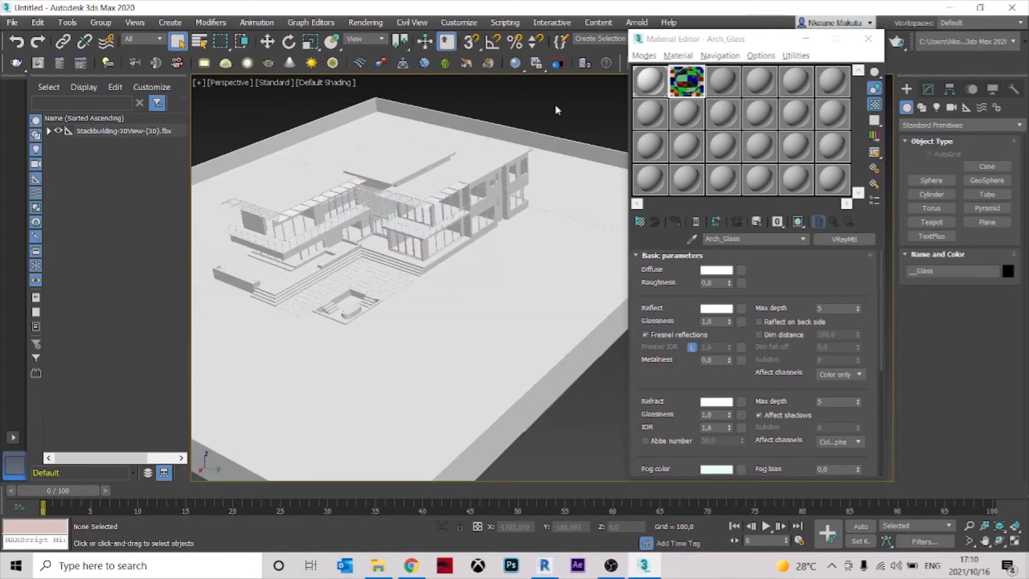
# Close the Material Editor and examine the building with its glass, from the whole site down to the roof pergola
pyautogui.scroll(6, 424, 225)
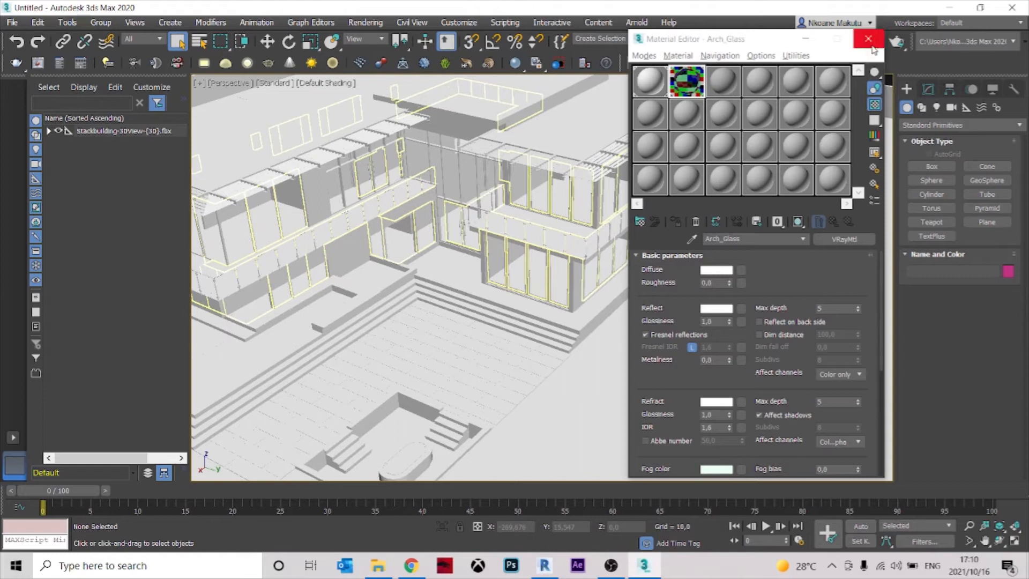
pyautogui.click(869, 41)
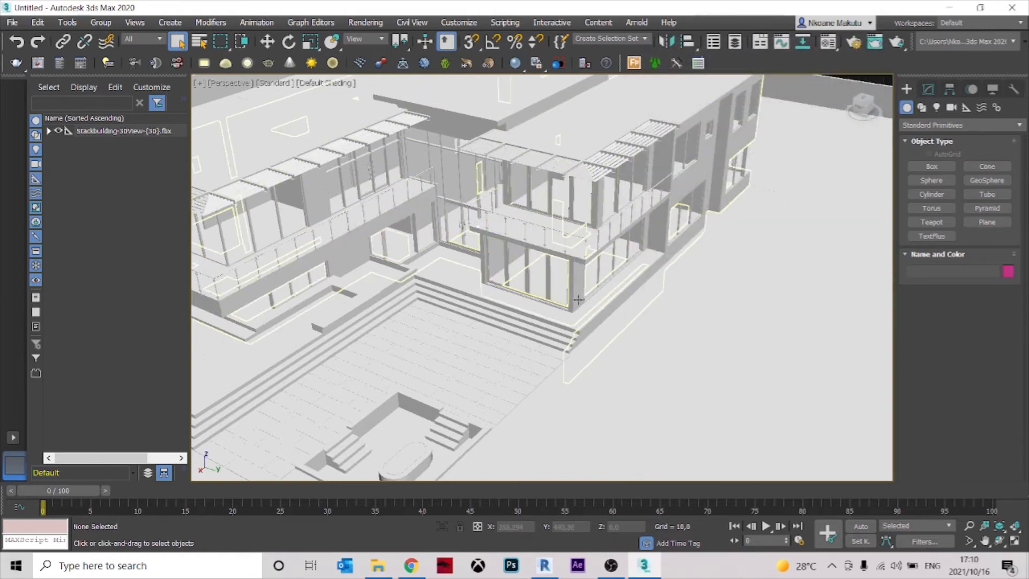
pyautogui.scroll(-5, 685, 293)
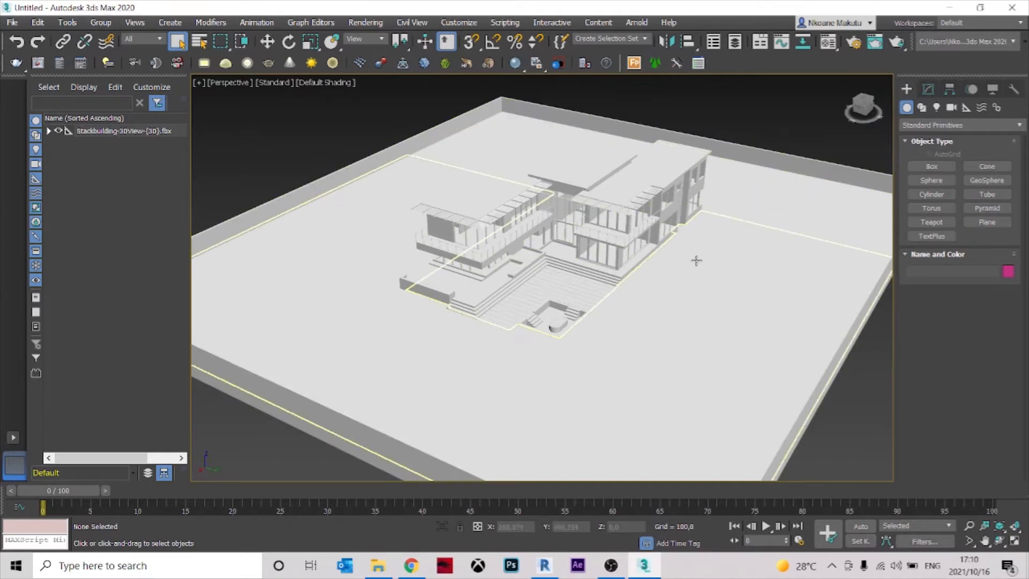
pyautogui.scroll(-5, 718, 306)
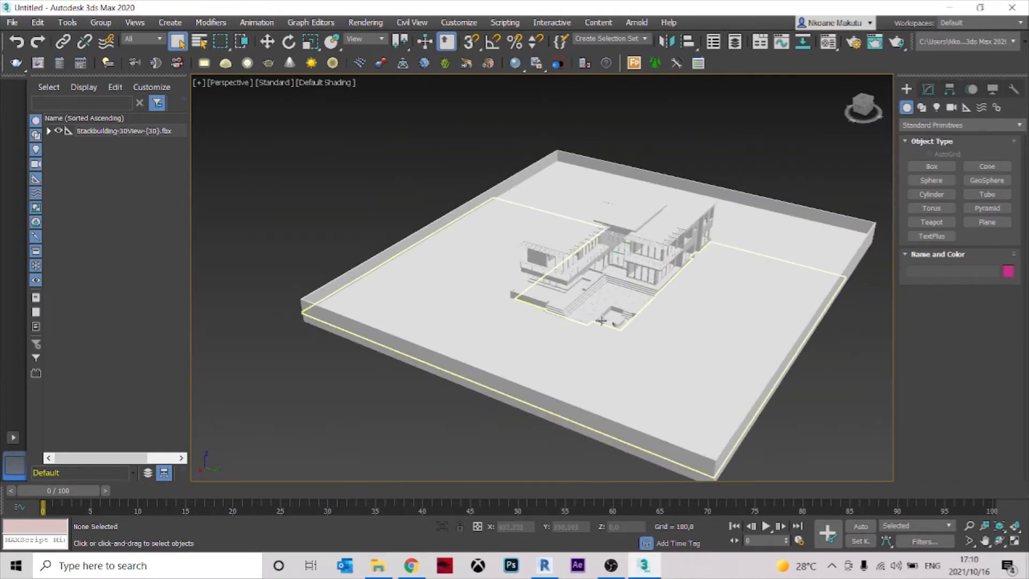
pyautogui.scroll(5, 679, 387)
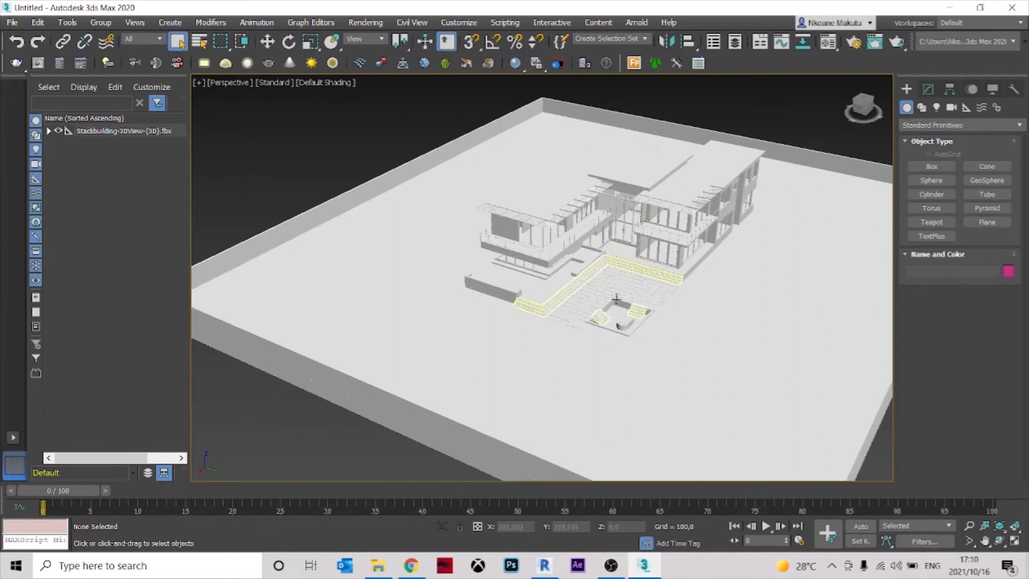
pyautogui.scroll(4, 555, 296)
pyautogui.moveTo(623, 335); pyautogui.dragTo(621, 323, button='middle')
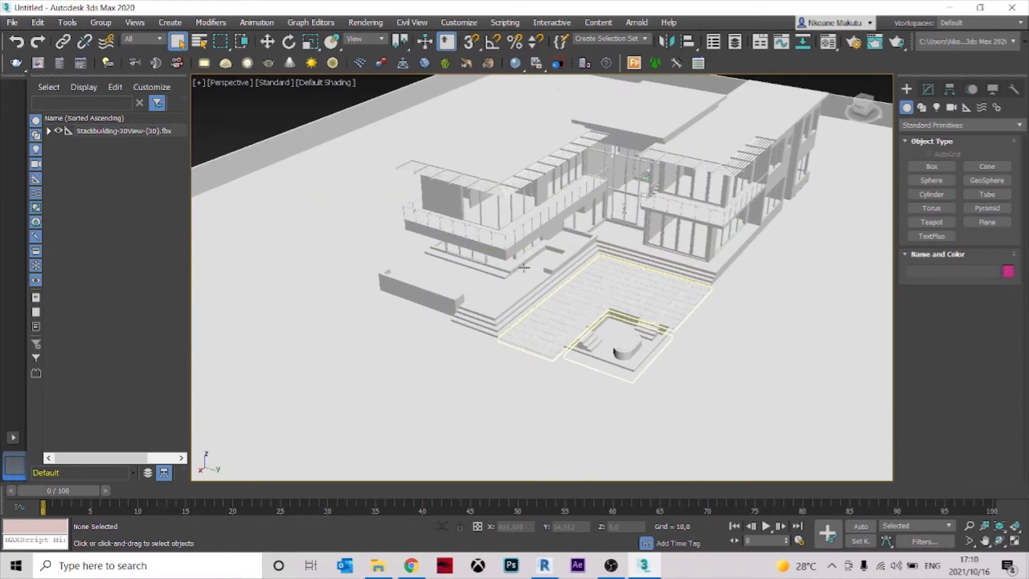
pyautogui.moveTo(531, 243)
pyautogui.mouseDown(button='middle')
pyautogui.moveTo(532, 276)
pyautogui.moveTo(530, 255)
pyautogui.mouseUp(button='middle')
pyautogui.hotkey('alt', 'space')
pyautogui.press('Escape')
pyautogui.moveTo(632, 292)
pyautogui.keyDown('alt'); pyautogui.mouseDown(button='middle')
pyautogui.moveTo(641, 264)
pyautogui.moveTo(636, 292)
pyautogui.mouseUp(button='middle'); pyautogui.keyUp('alt')
pyautogui.scroll(-5, 635, 292)
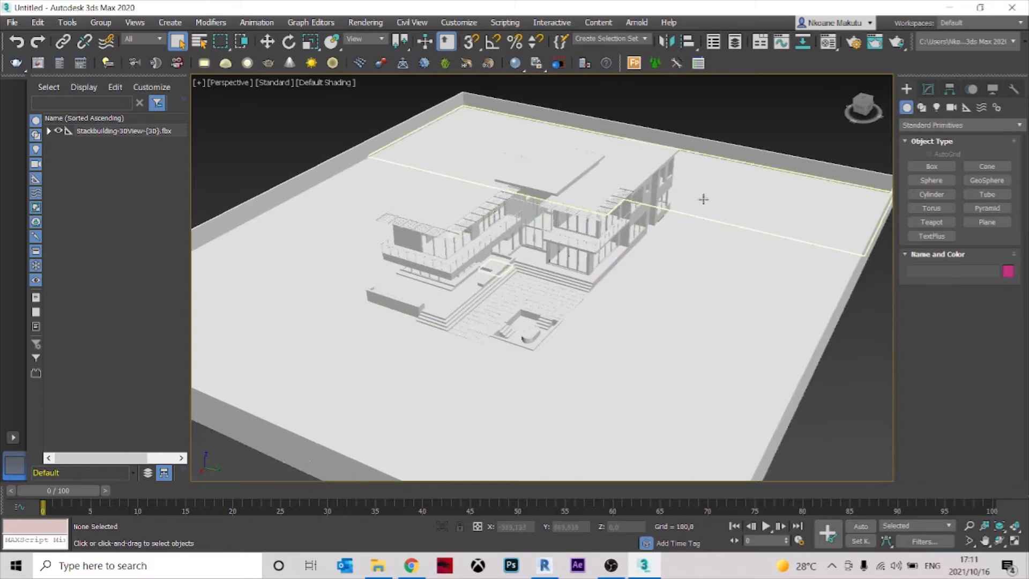
pyautogui.scroll(8, 780, 300)
pyautogui.scroll(-8, 780, 300)
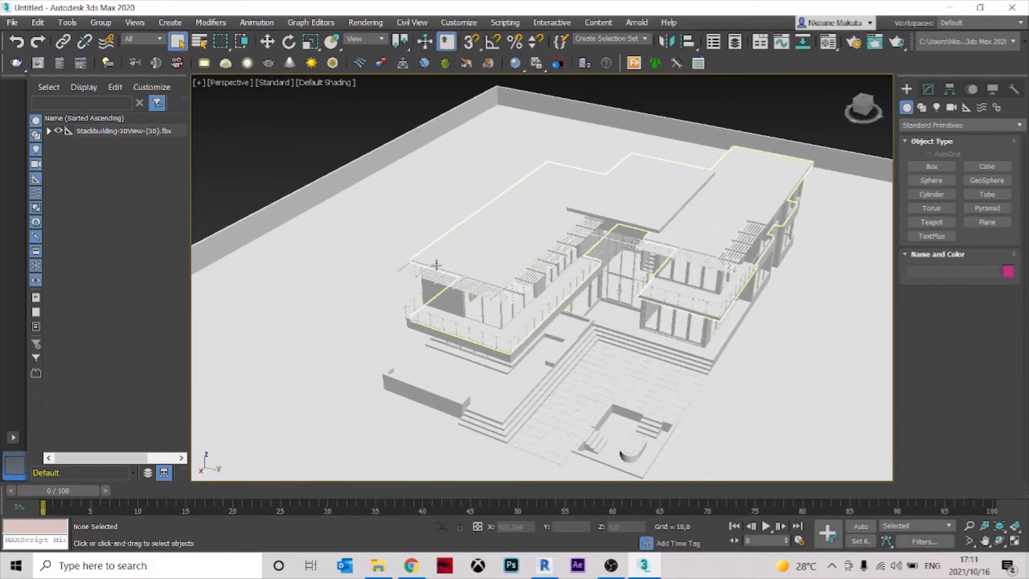
pyautogui.scroll(3, 420, 252)
pyautogui.scroll(4, 275, 354)
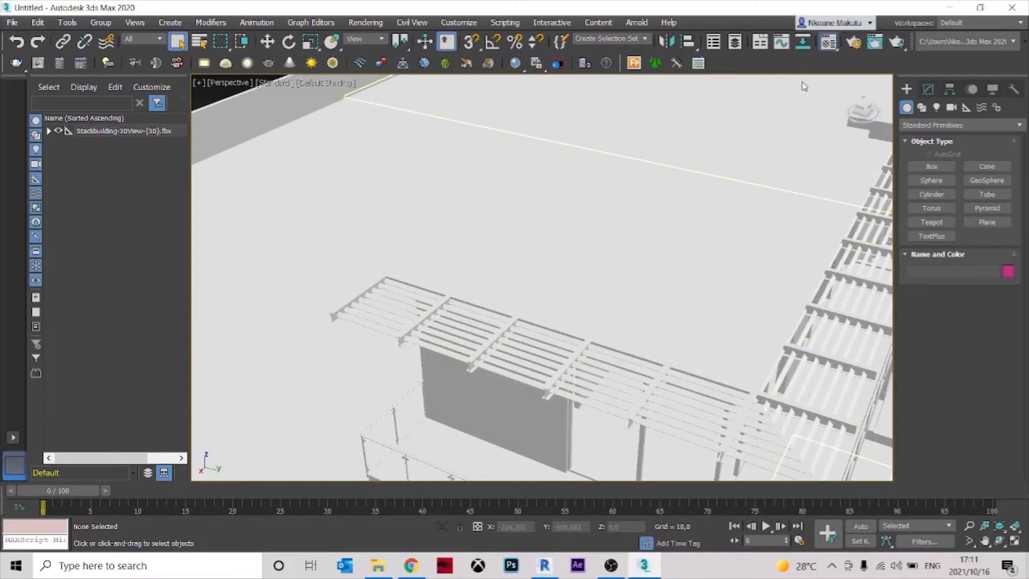
# Add a VRayEdgesTex map to the diffuse channel of the Material override material
pyautogui.press('m')
pyautogui.click(661, 90)
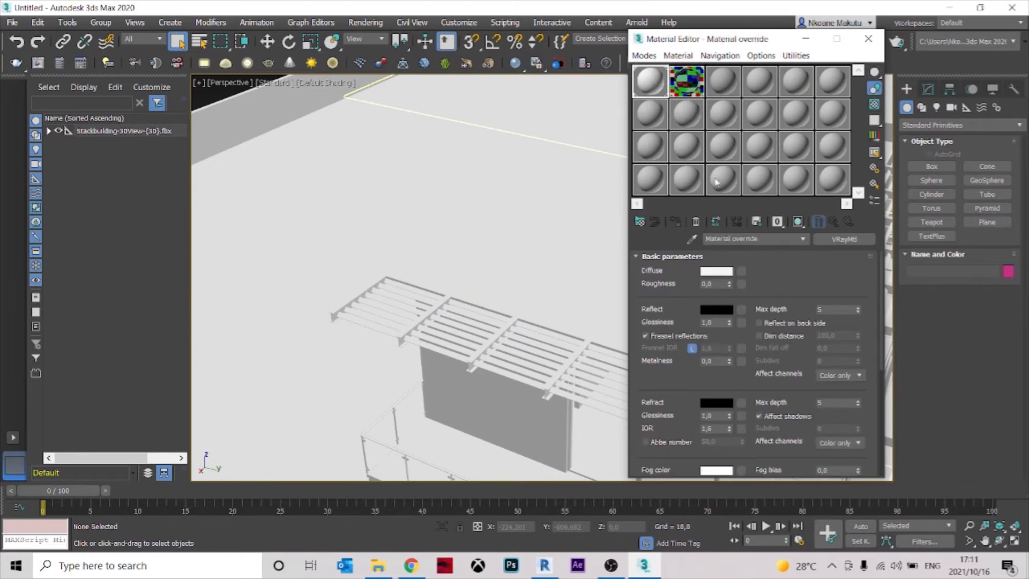
pyautogui.click(741, 272)
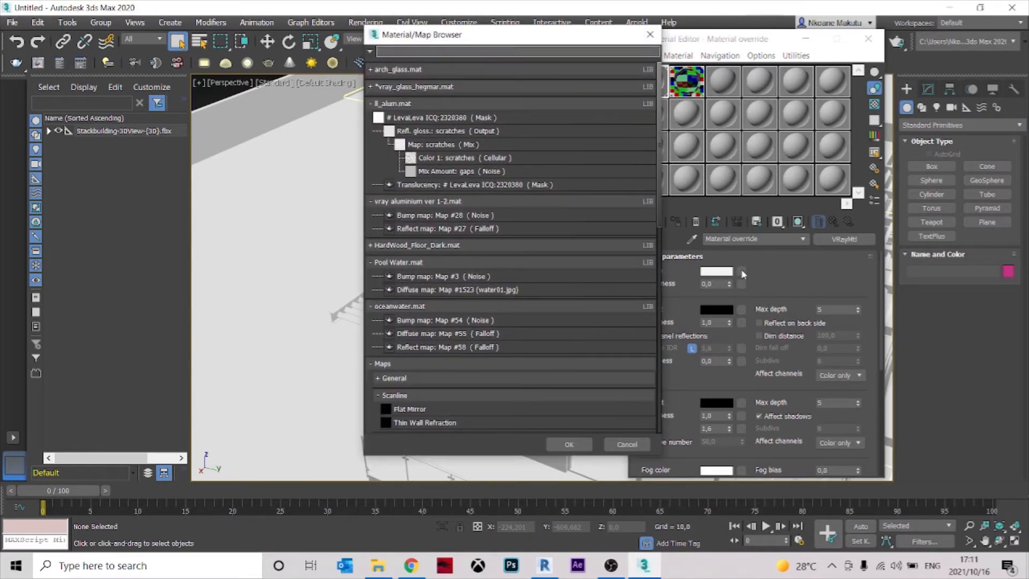
pyautogui.scroll(-7, 565, 263)
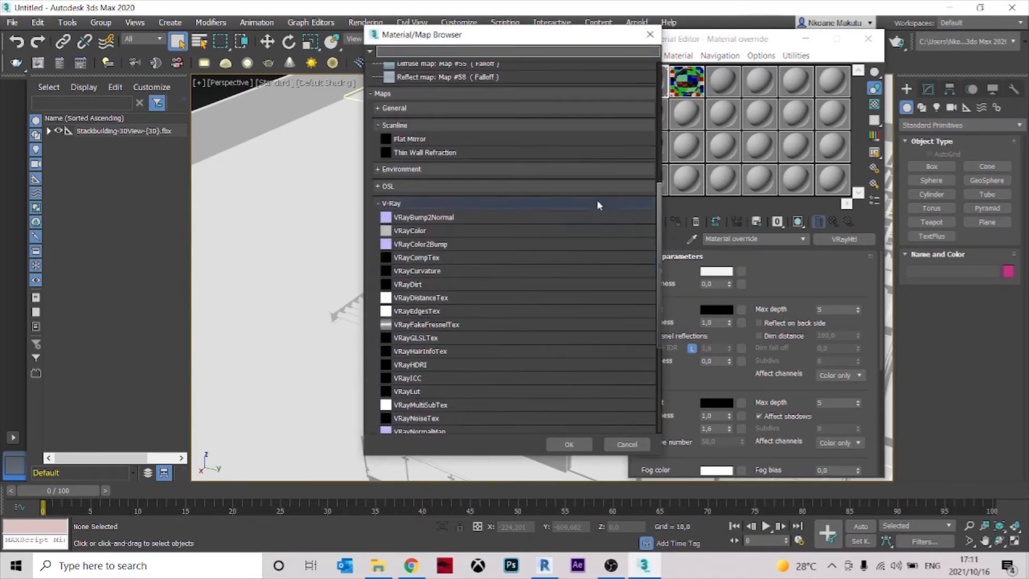
pyautogui.scroll(-1, 598, 204)
pyautogui.click(425, 290)
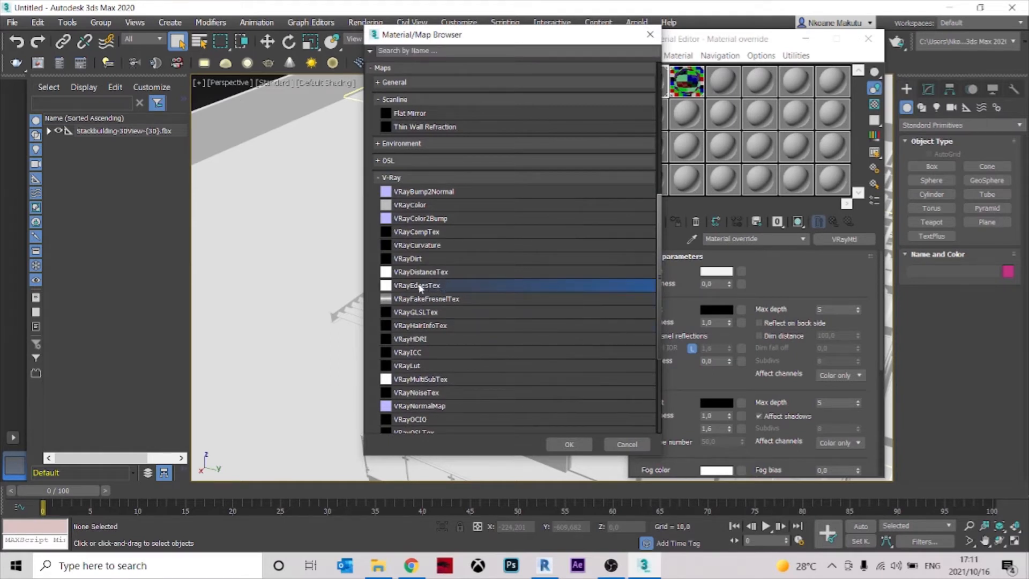
pyautogui.click(572, 446)
# Set the VRayEdgesTex edge colour to a very dark grey and return to the Material override parameters
pyautogui.click(688, 284)
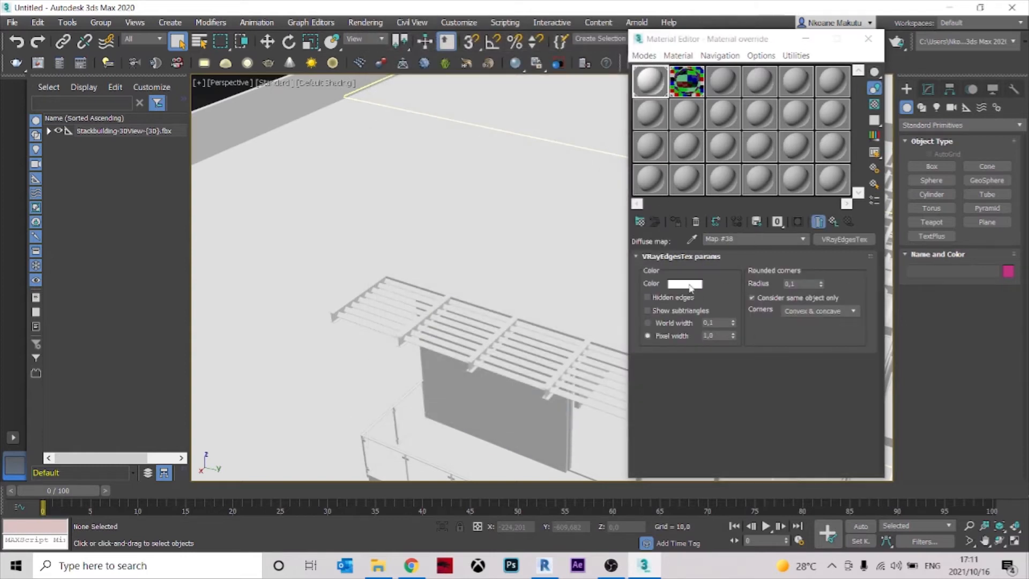
pyautogui.moveTo(344, 97); pyautogui.dragTo(350, 88)
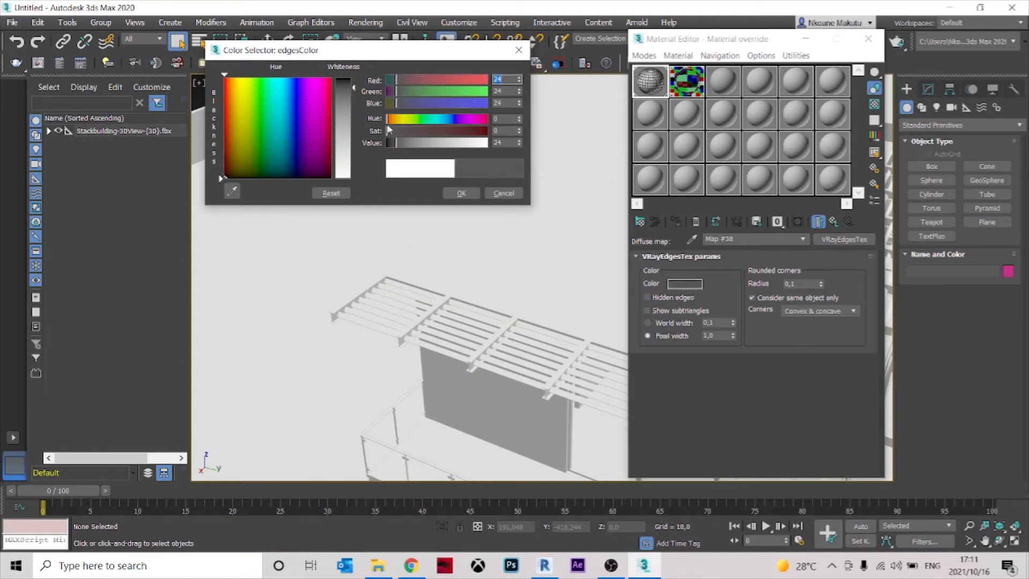
pyautogui.click(461, 193)
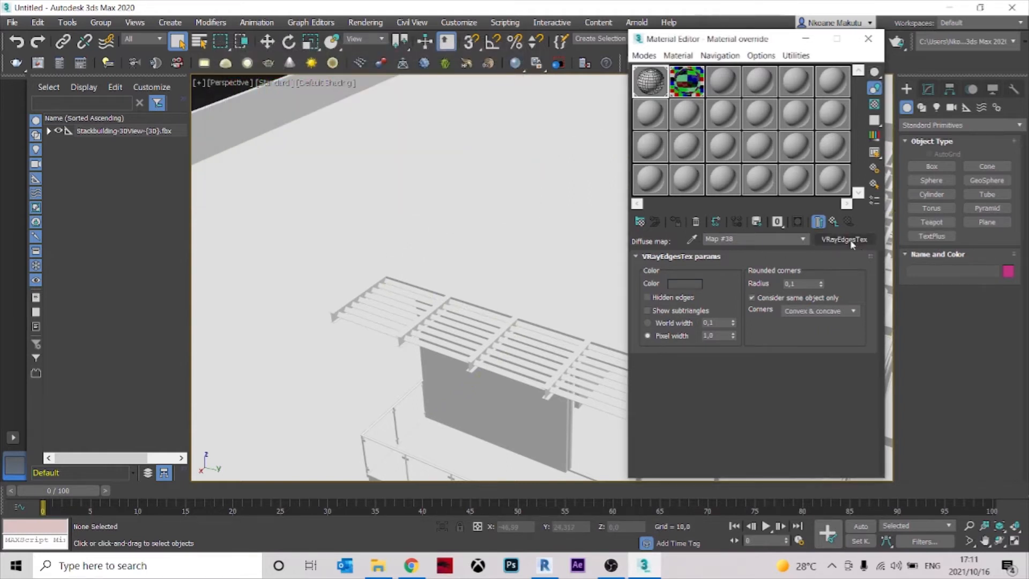
pyautogui.click(802, 238)
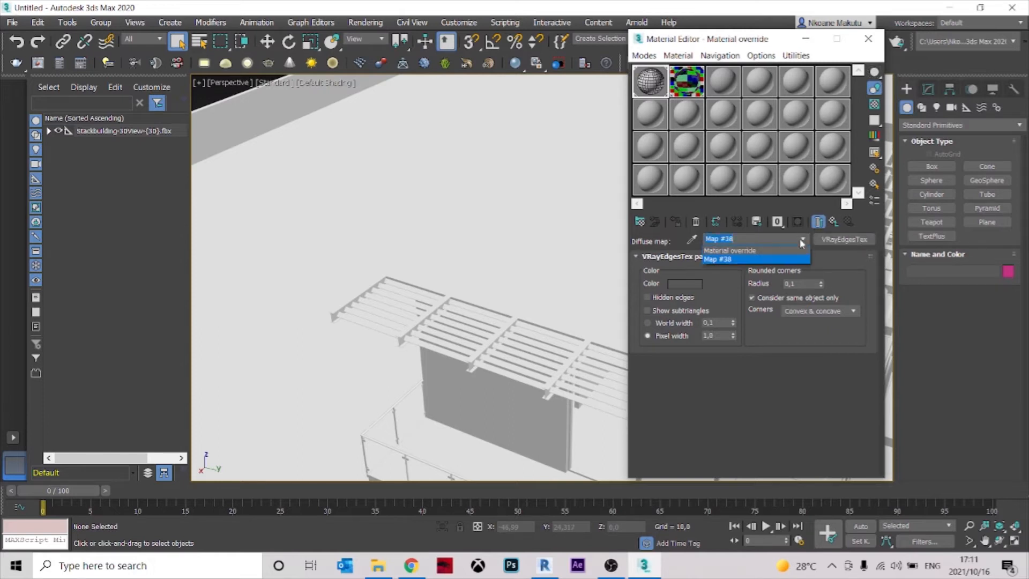
pyautogui.click(765, 251)
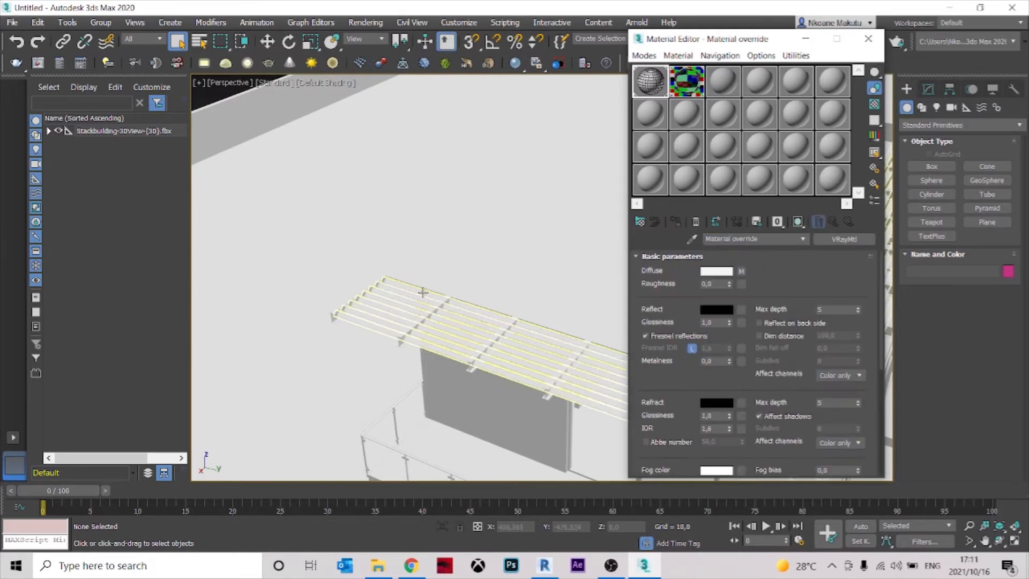
# Check the Material override's diffuse colour and inspect its edge pattern on an enlarged sample sphere
pyautogui.scroll(-5, 423, 292)
pyautogui.scroll(4, 458, 279)
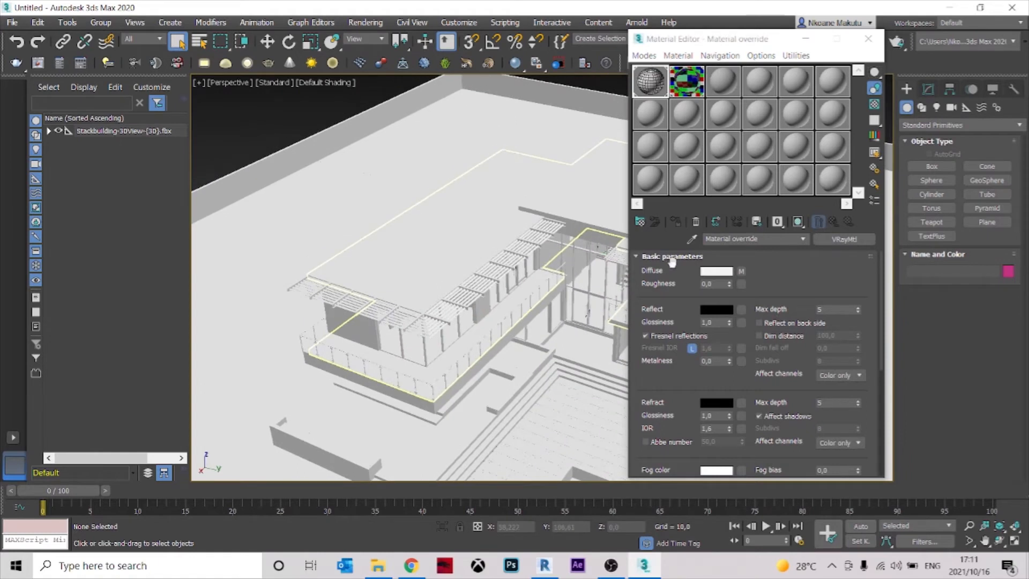
pyautogui.scroll(4, 355, 264)
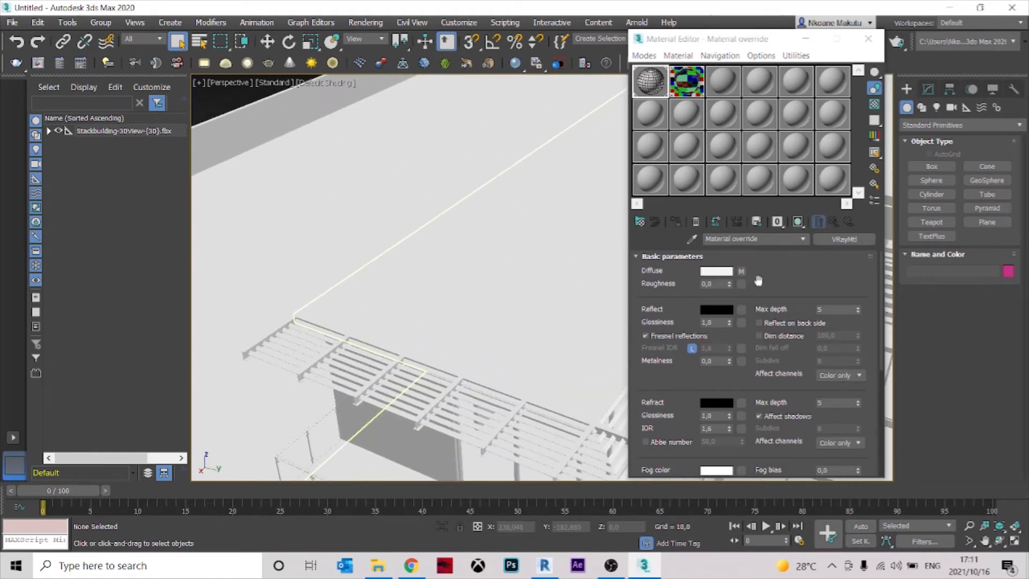
pyautogui.click(718, 272)
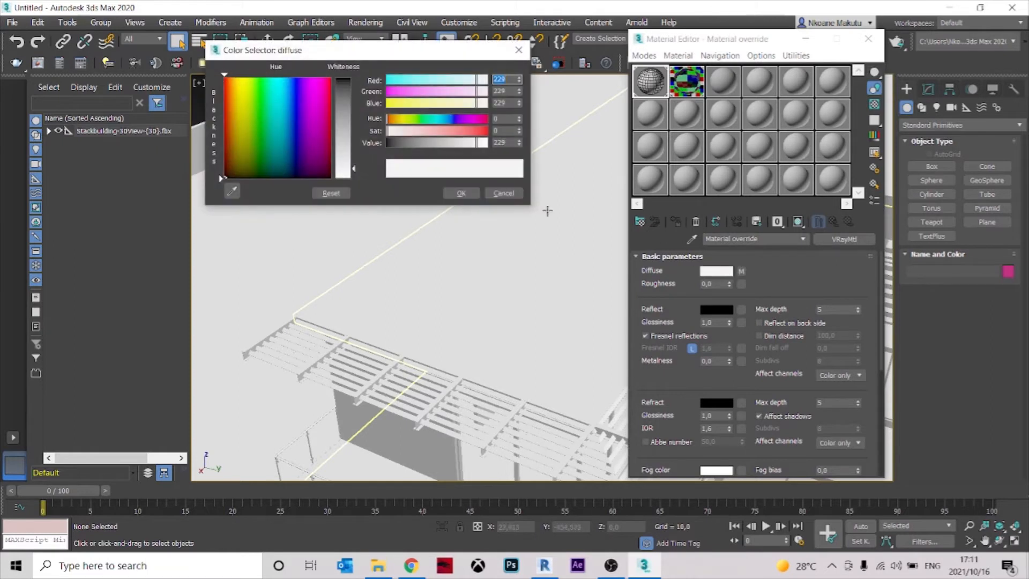
pyautogui.click(502, 193)
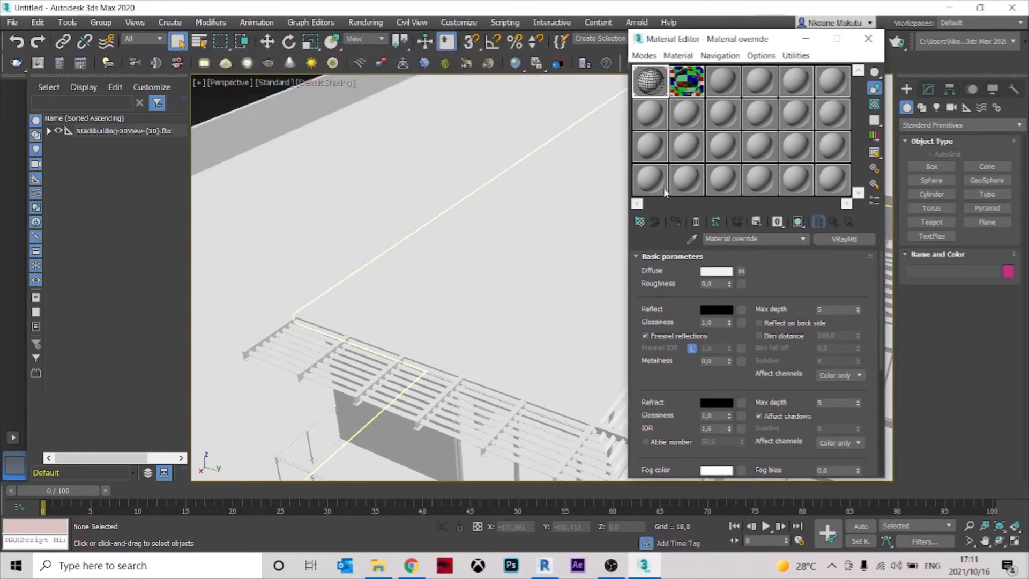
pyautogui.doubleClick(651, 83)
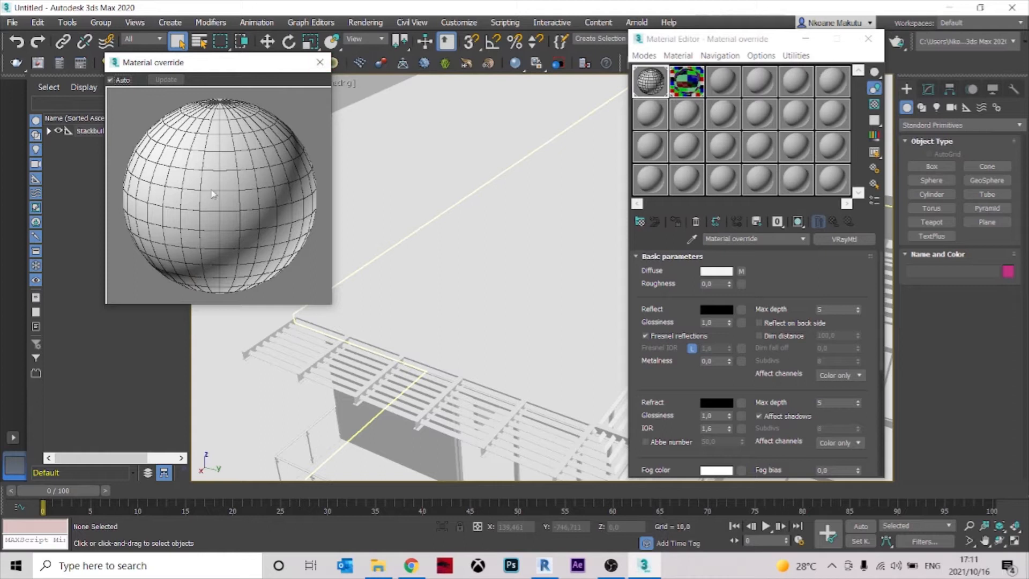
pyautogui.click(320, 62)
# Examine the building's facades, courtyard and roof pergola from several angles and distances, and close the Material Editor
pyautogui.scroll(3, 400, 252)
pyautogui.scroll(-8, 400, 252)
pyautogui.moveTo(433, 298); pyautogui.dragTo(420, 307, button='middle')
pyautogui.scroll(4, 491, 255)
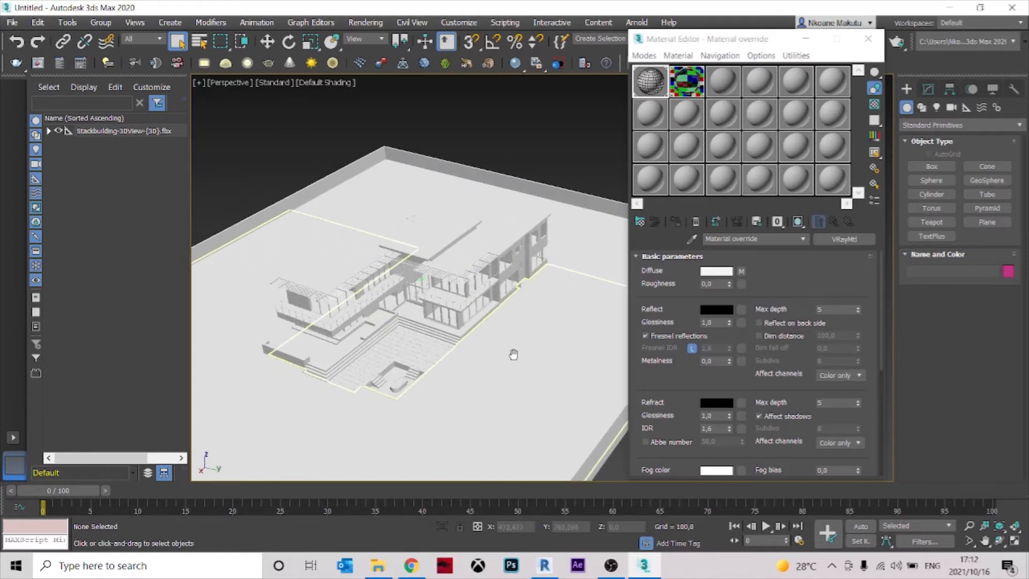
pyautogui.scroll(6, 561, 340)
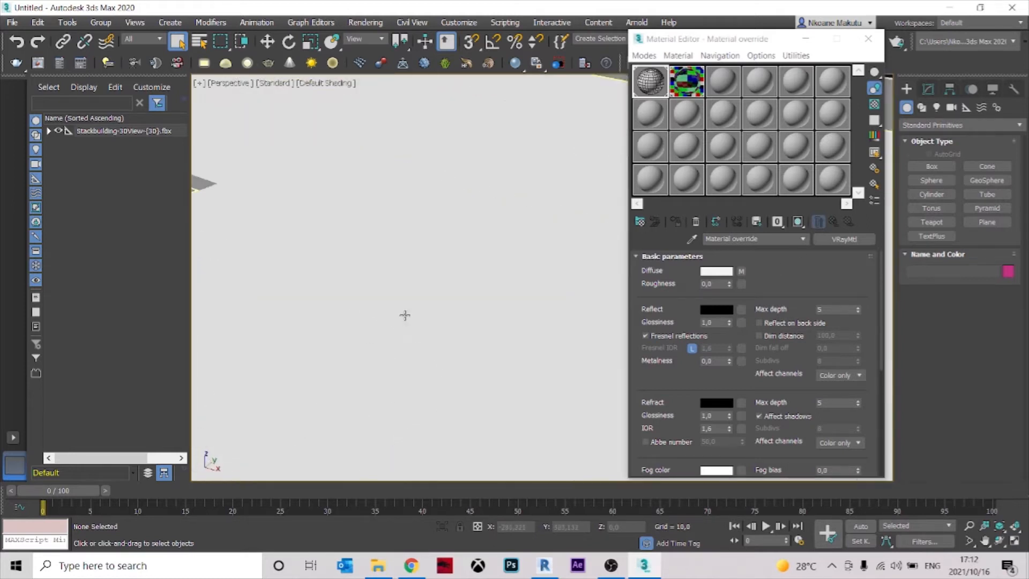
pyautogui.scroll(-5, 404, 315)
pyautogui.scroll(6, 352, 301)
pyautogui.scroll(-7, 390, 214)
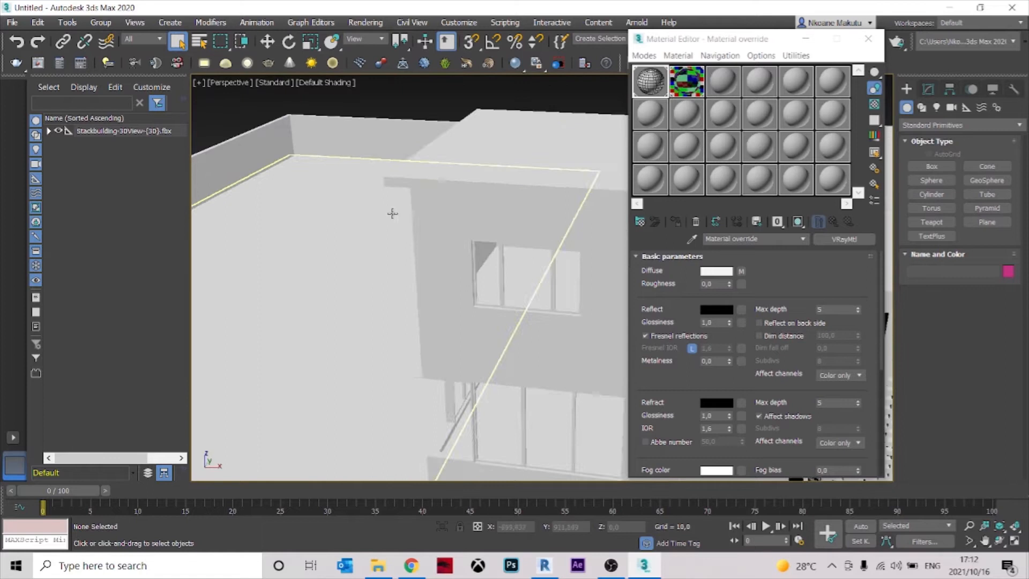
pyautogui.keyDown('alt'); pyautogui.moveTo(449, 244); pyautogui.dragTo(377, 207, button='middle'); pyautogui.keyUp('alt')
pyautogui.scroll(5, 410, 333)
pyautogui.scroll(-4, 393, 292)
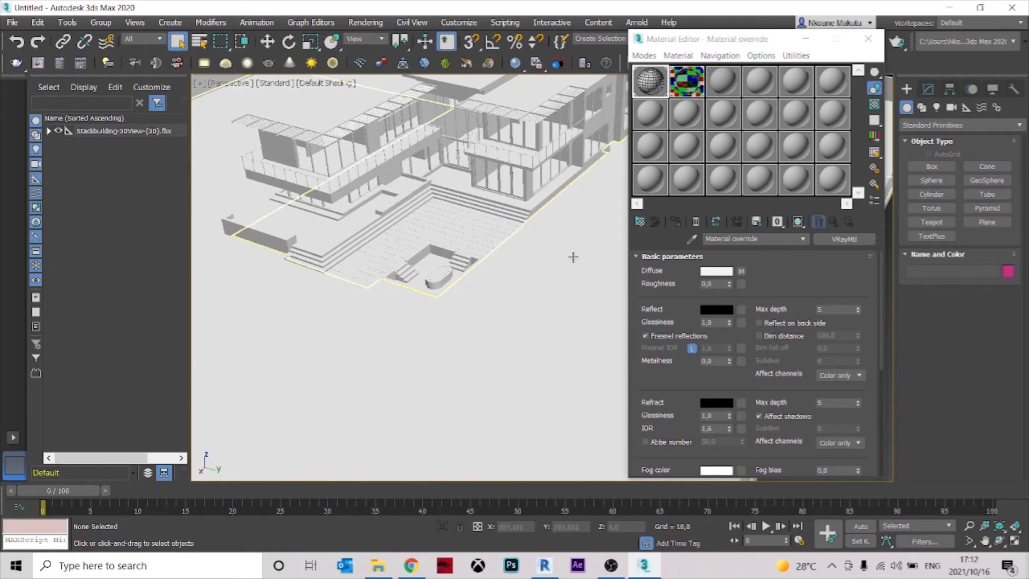
pyautogui.moveTo(516, 255); pyautogui.dragTo(509, 333, button='middle')
pyautogui.moveTo(367, 215); pyautogui.dragTo(396, 231, button='middle')
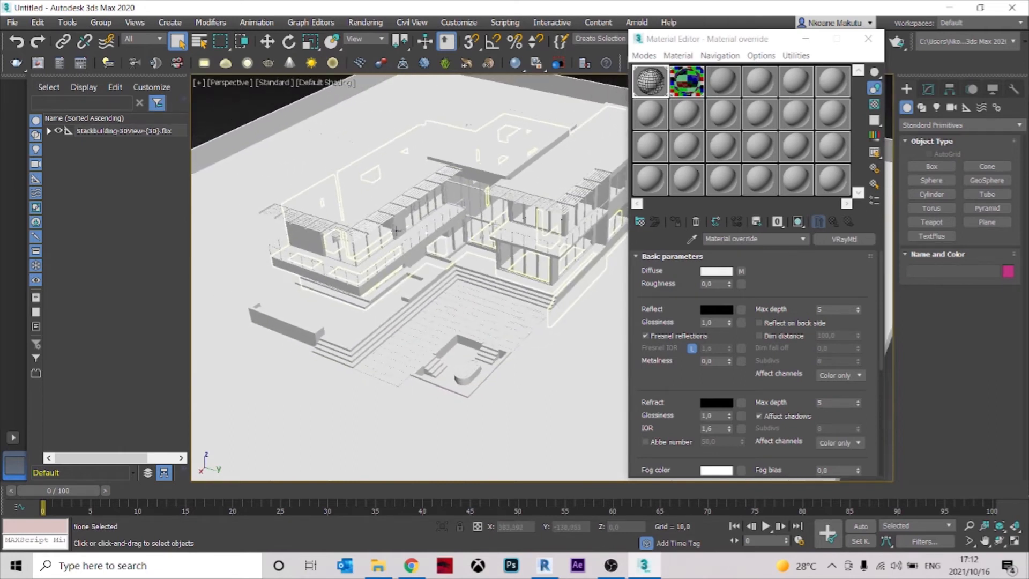
pyautogui.scroll(5, 294, 172)
pyautogui.moveTo(294, 172); pyautogui.dragTo(343, 196, button='middle')
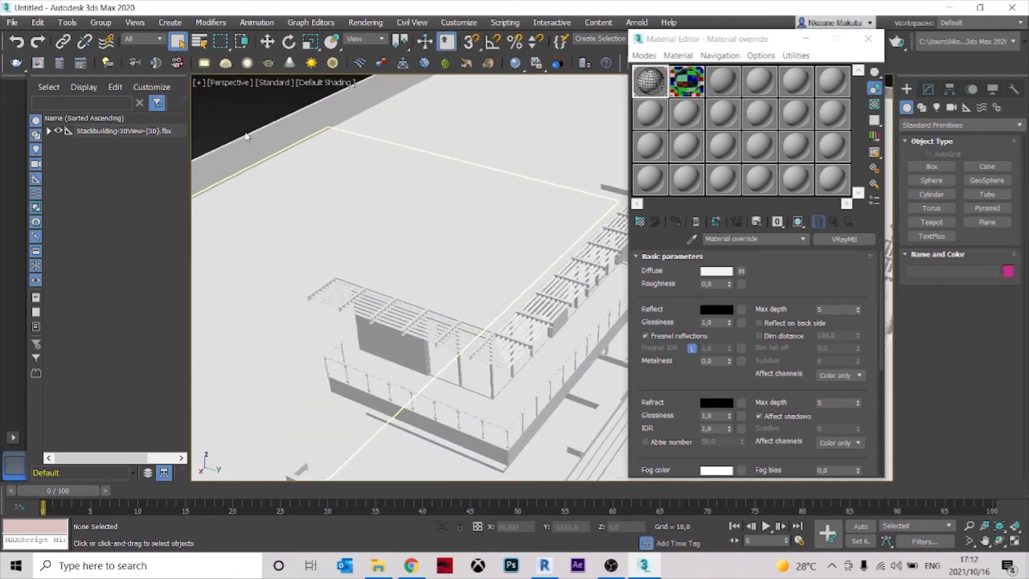
pyautogui.click(869, 40)
pyautogui.scroll(-4, 629, 201)
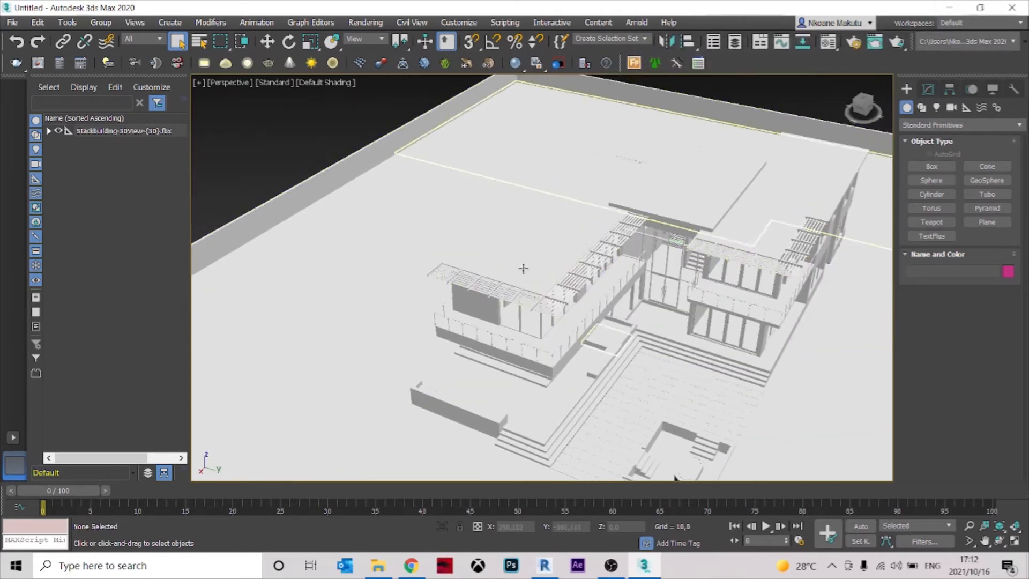
# Change the viewport layout to two side-by-side views, Top and Front
pyautogui.rightClick(1014, 542)
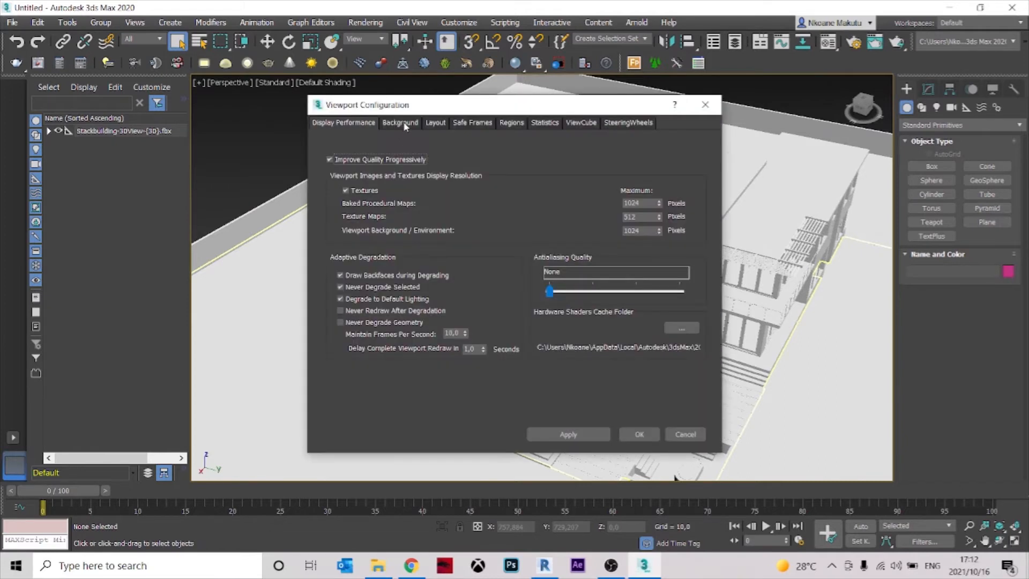
pyautogui.click(436, 123)
pyautogui.click(399, 155)
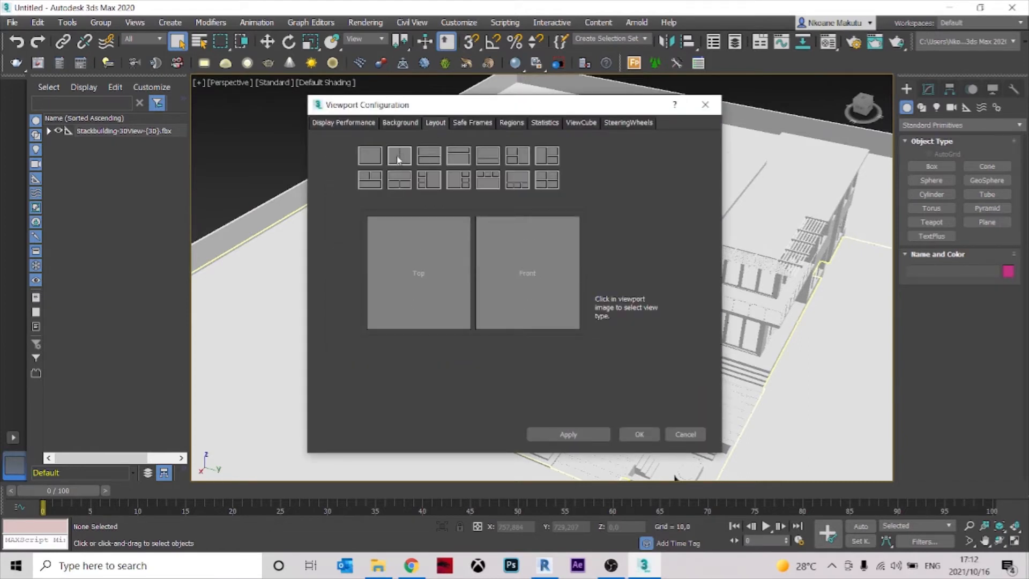
pyautogui.click(639, 434)
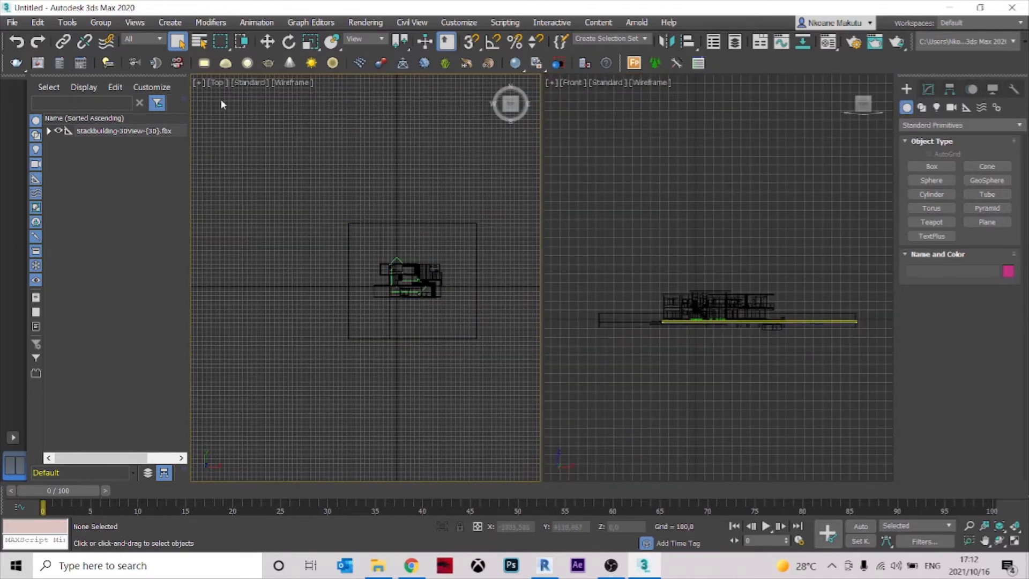
pyautogui.click(218, 82)
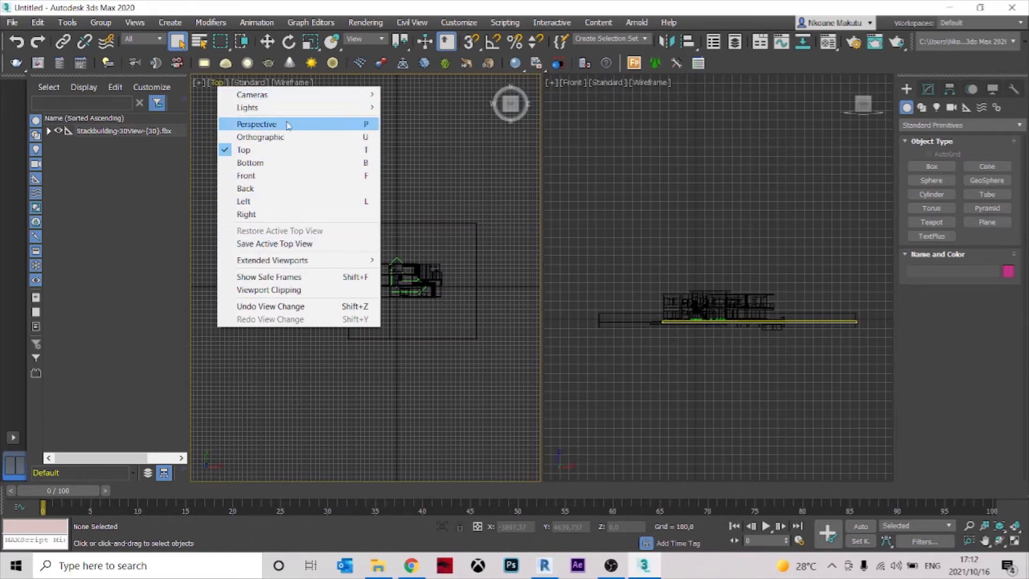
pyautogui.click(477, 184)
pyautogui.click(684, 177)
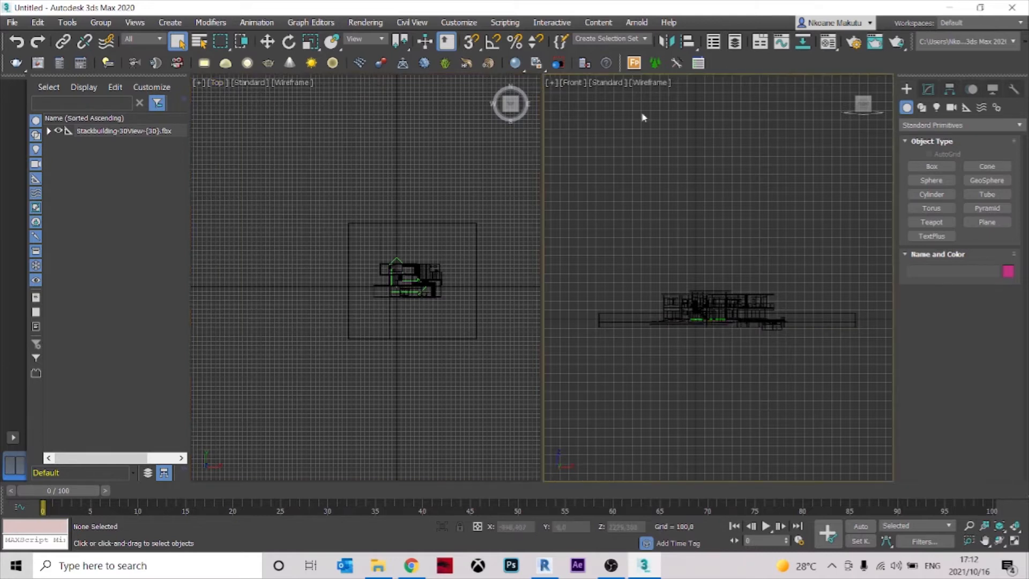
pyautogui.click(574, 84)
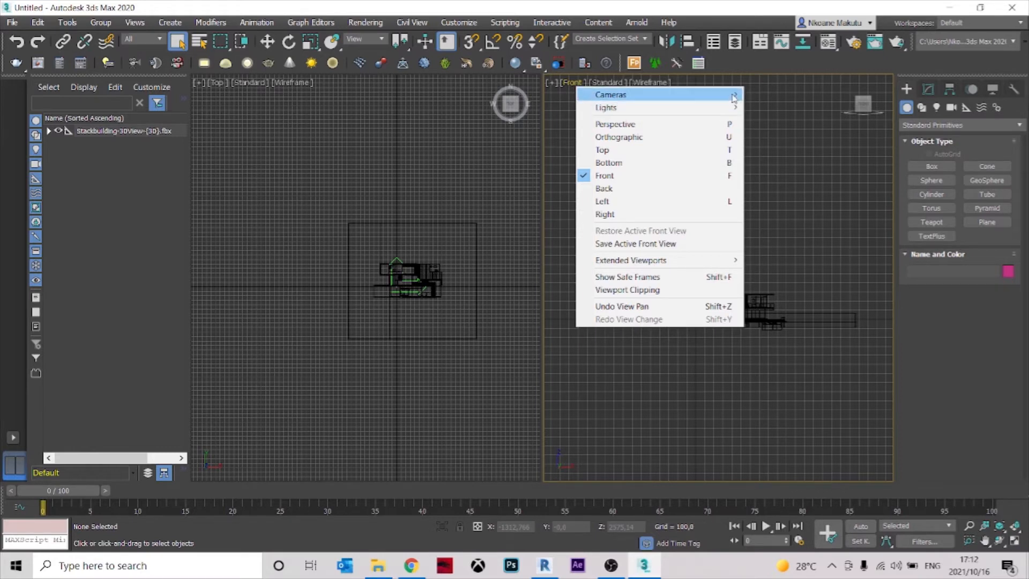
pyautogui.click(767, 138)
# Switch the Top viewport to a Perspective view of the building with Default Shading
pyautogui.click(216, 83)
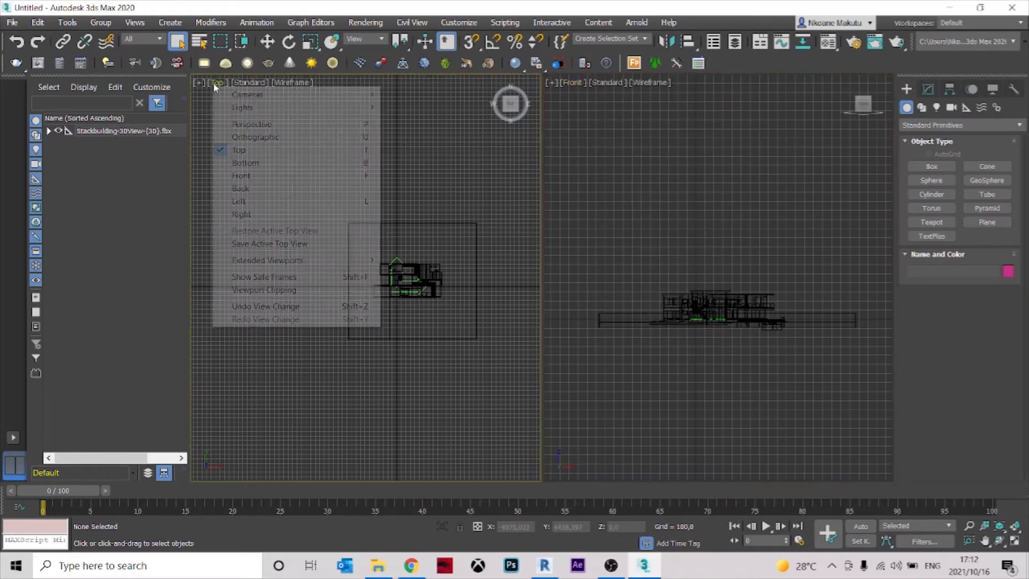
pyautogui.click(252, 124)
pyautogui.moveTo(415, 310); pyautogui.dragTo(410, 244, button='middle')
pyautogui.scroll(5, 362, 281)
pyautogui.click(317, 82)
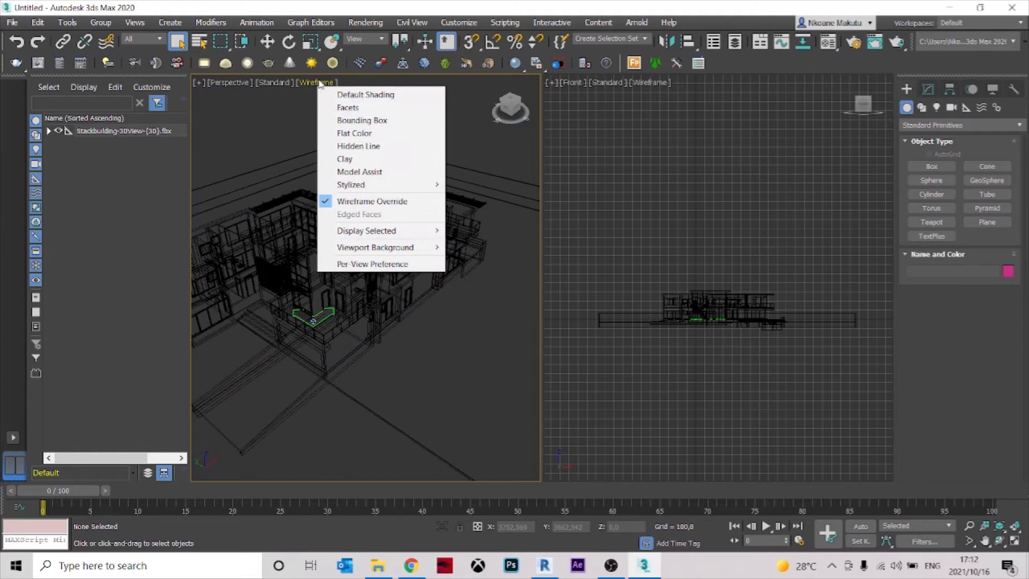
pyautogui.click(365, 92)
pyautogui.scroll(-4, 372, 274)
# Enlarge and recentre the building in the Front viewport, and shift the site within the Perspective viewport
pyautogui.click(653, 176)
pyautogui.moveTo(702, 236); pyautogui.dragTo(717, 234, button='middle')
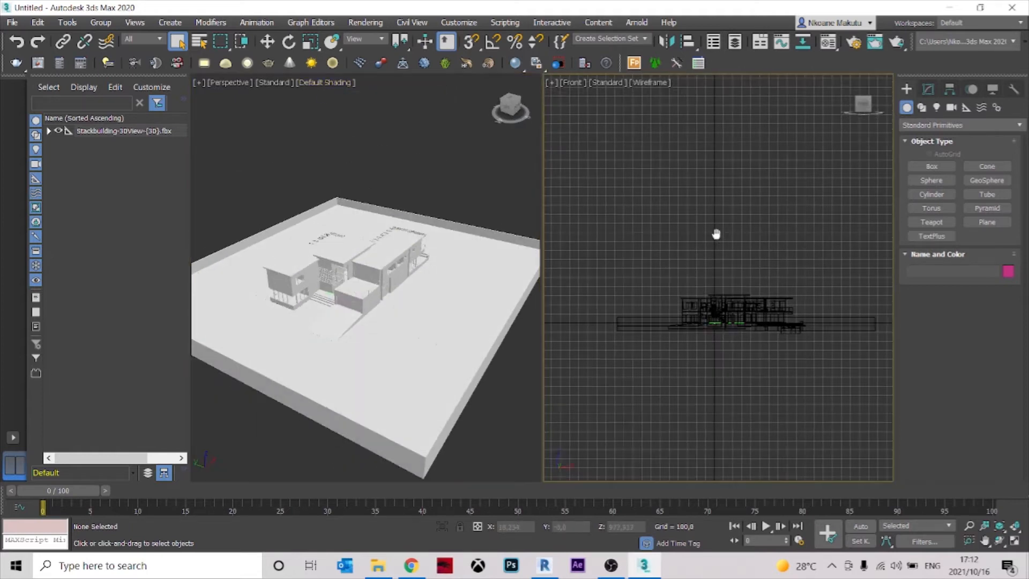
pyautogui.scroll(2, 707, 265)
pyautogui.moveTo(633, 252); pyautogui.dragTo(648, 244, button='middle')
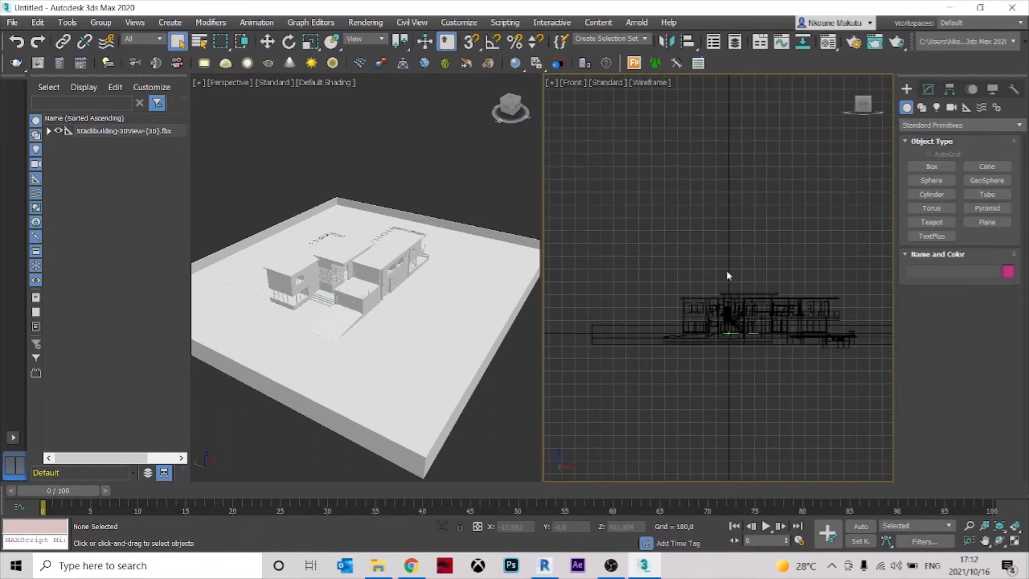
pyautogui.moveTo(406, 317); pyautogui.dragTo(442, 295, button='middle')
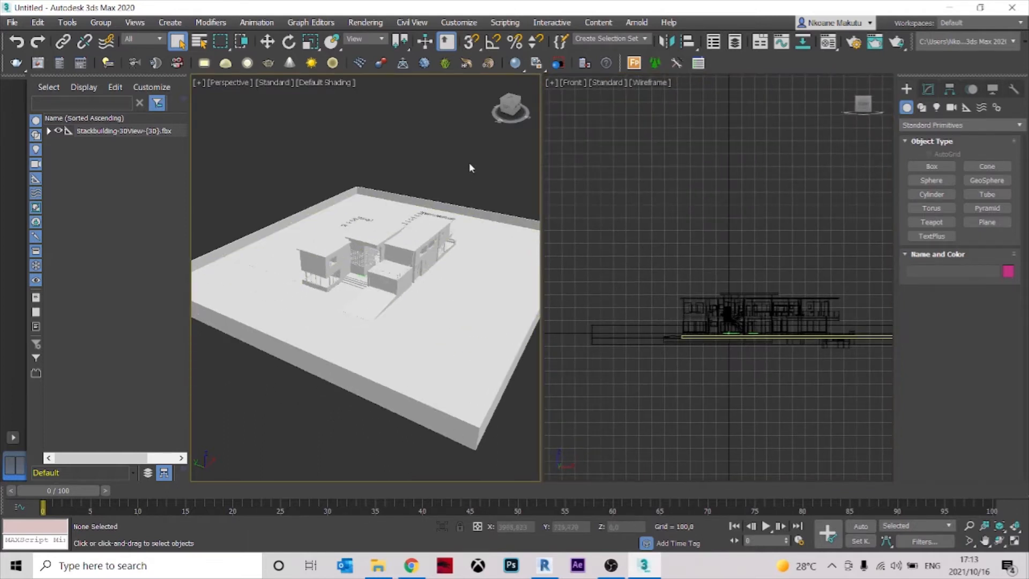
# Change the Perspective viewport to the Top view, hide its grid and frame the whole site
pyautogui.press('t')
pyautogui.scroll(2, 409, 343)
pyautogui.moveTo(421, 344); pyautogui.dragTo(409, 327, button='middle')
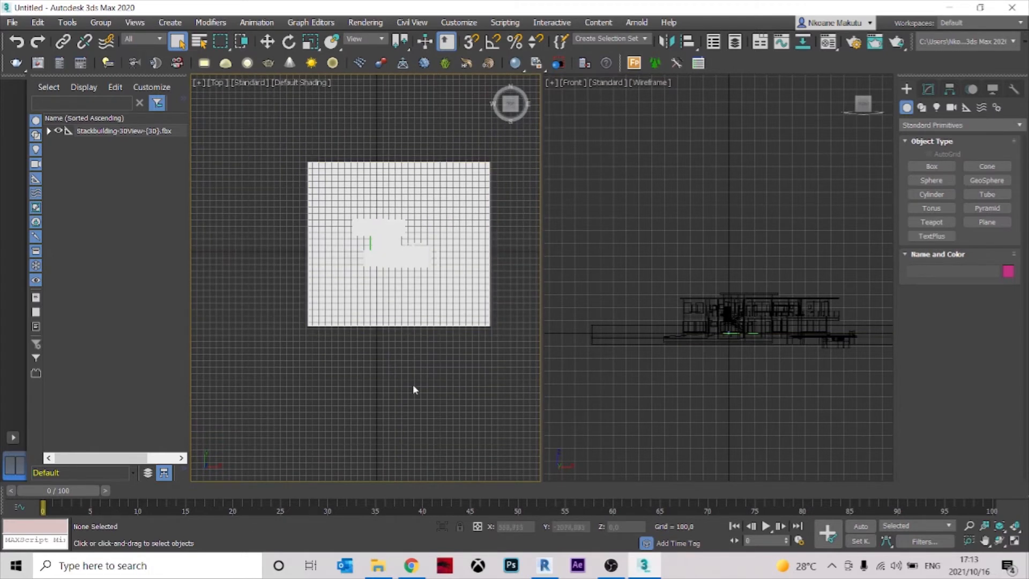
pyautogui.press('g')
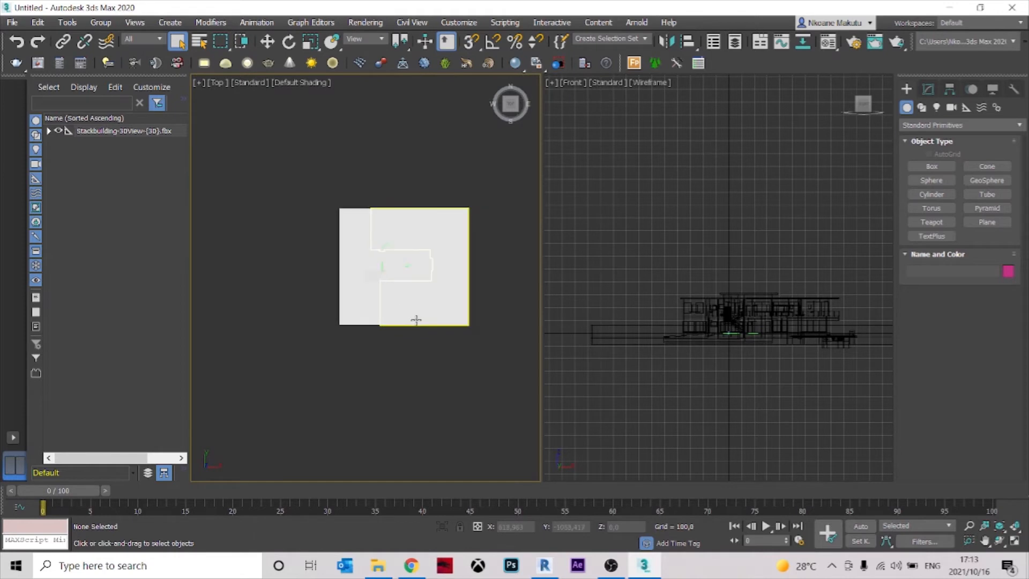
pyautogui.scroll(3, 422, 294)
pyautogui.scroll(-2, 379, 347)
pyautogui.moveTo(454, 269); pyautogui.dragTo(449, 284, button='middle')
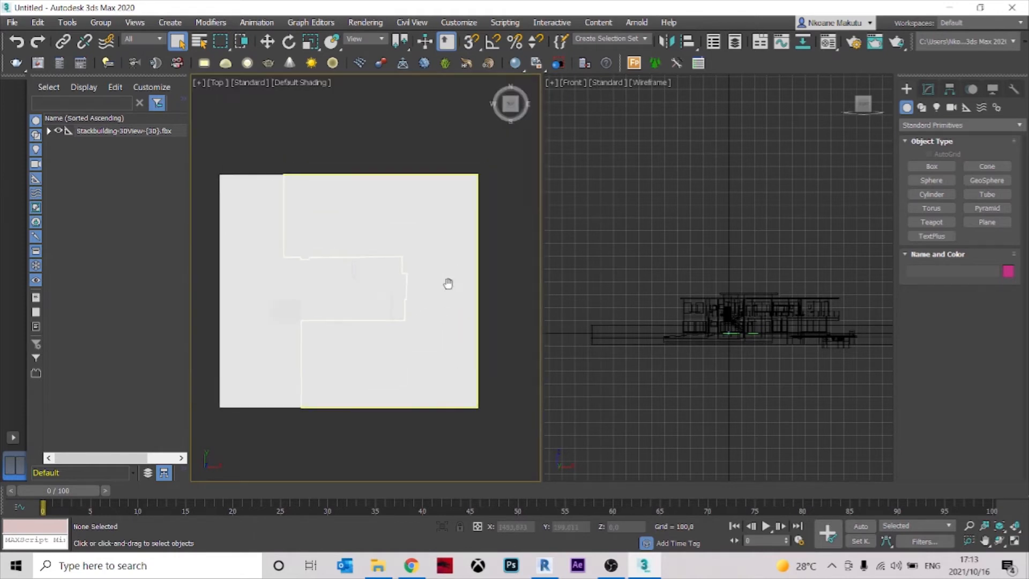
# Display the Top viewport in Wireframe Override and frame the building's plan more closely
pyautogui.click(299, 84)
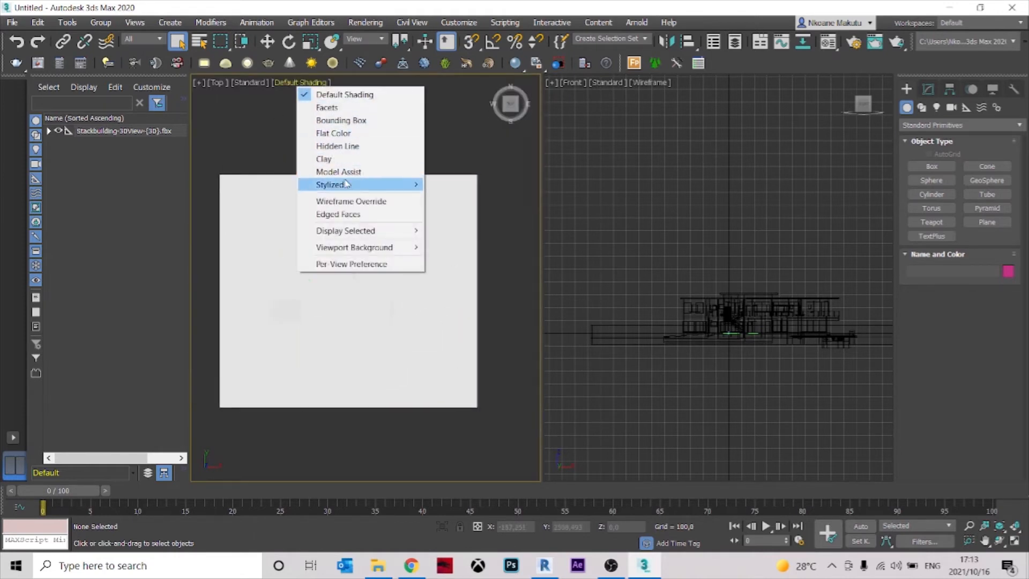
pyautogui.click(360, 205)
pyautogui.scroll(4, 429, 230)
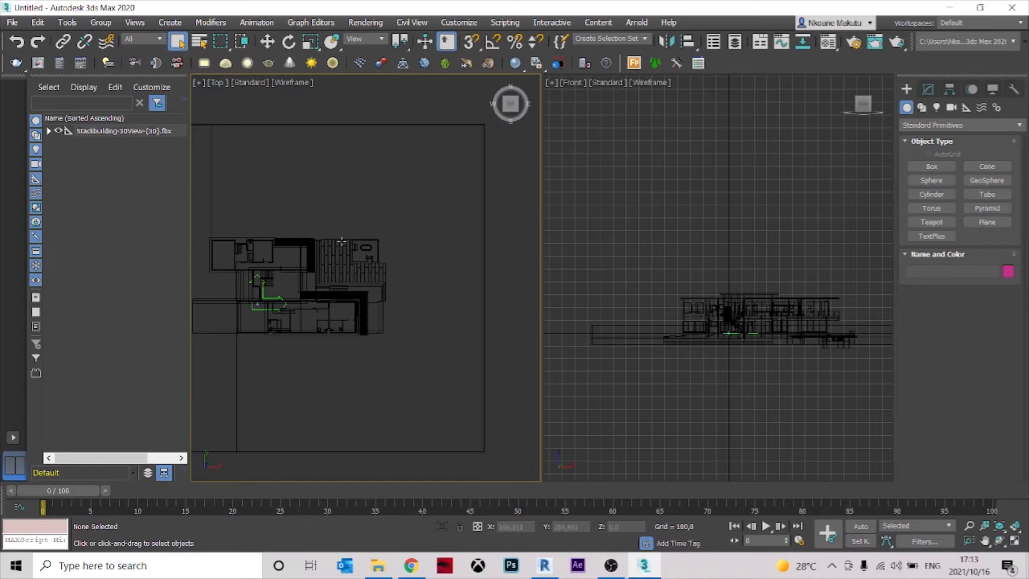
pyautogui.click(929, 90)
pyautogui.click(950, 90)
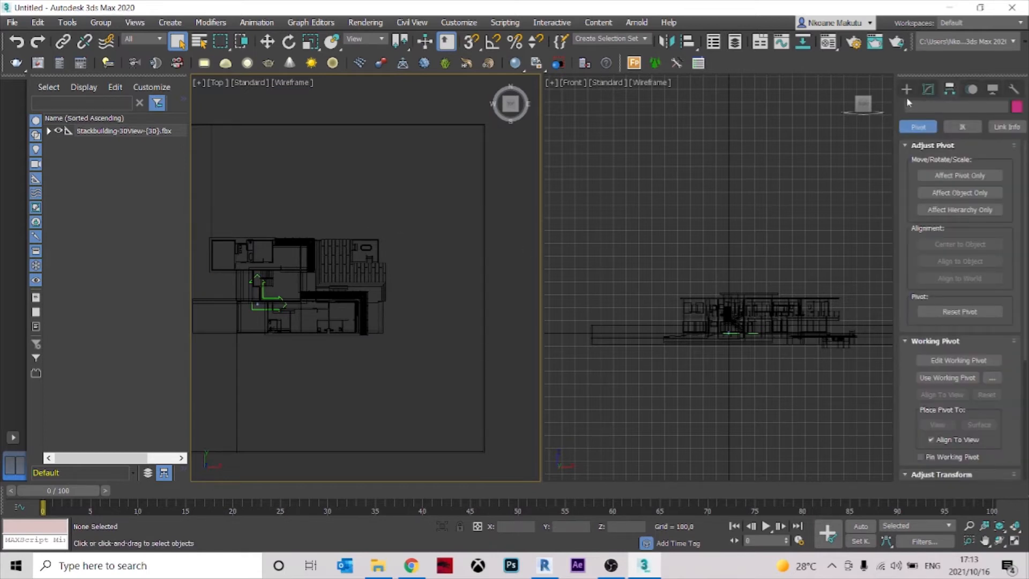
pyautogui.click(905, 92)
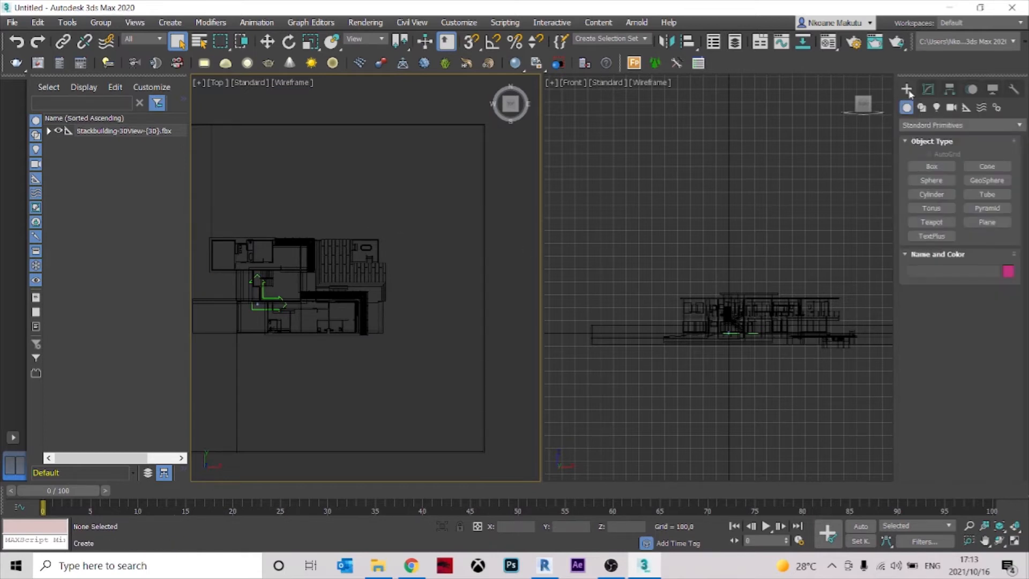
# Place a targeted Physical camera in the Top view, from the site's east edge across the building, with a target distance of about 2336
pyautogui.click(951, 109)
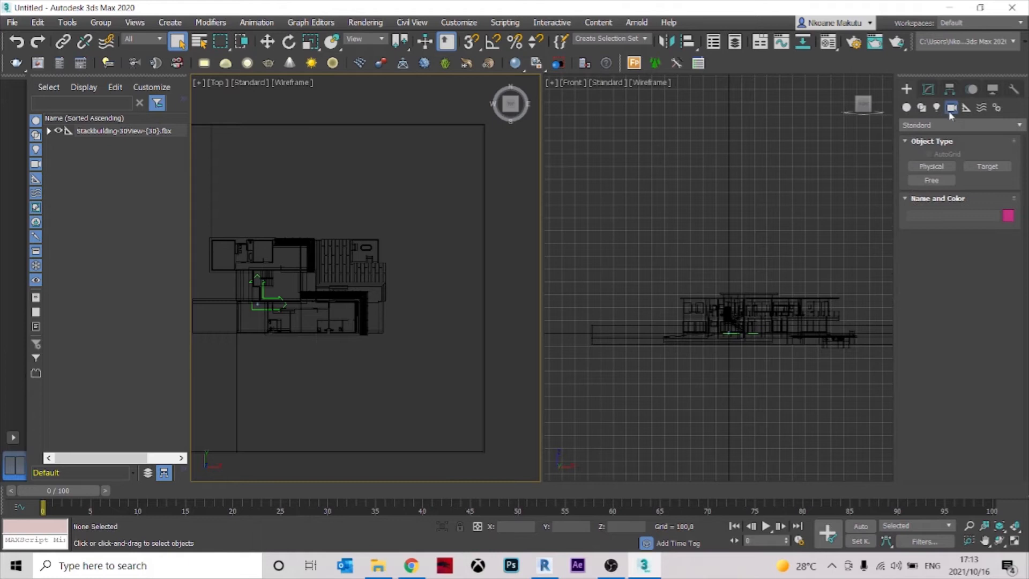
pyautogui.click(945, 127)
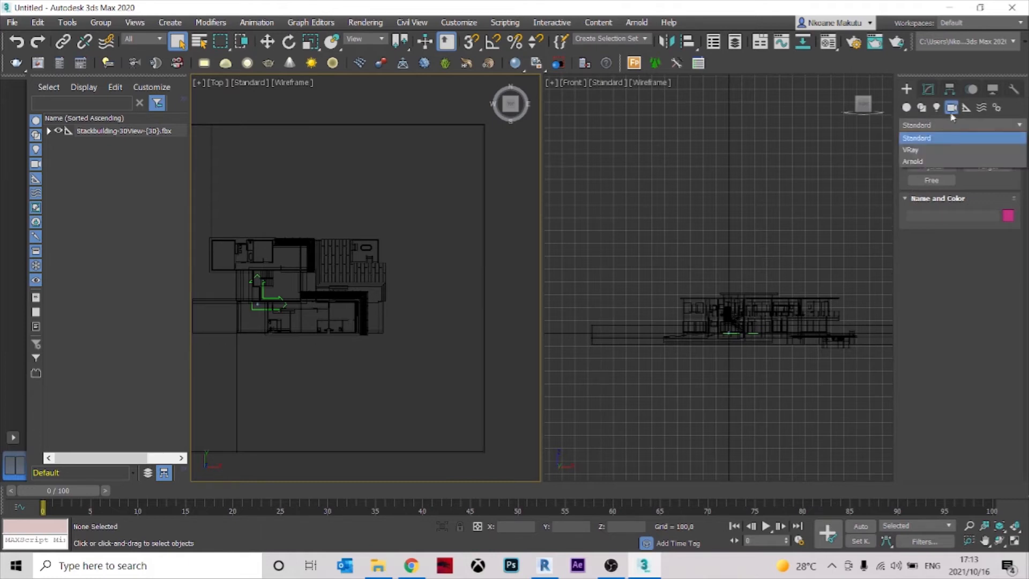
pyautogui.click(952, 117)
pyautogui.click(932, 167)
pyautogui.moveTo(382, 287); pyautogui.dragTo(437, 276, button='middle')
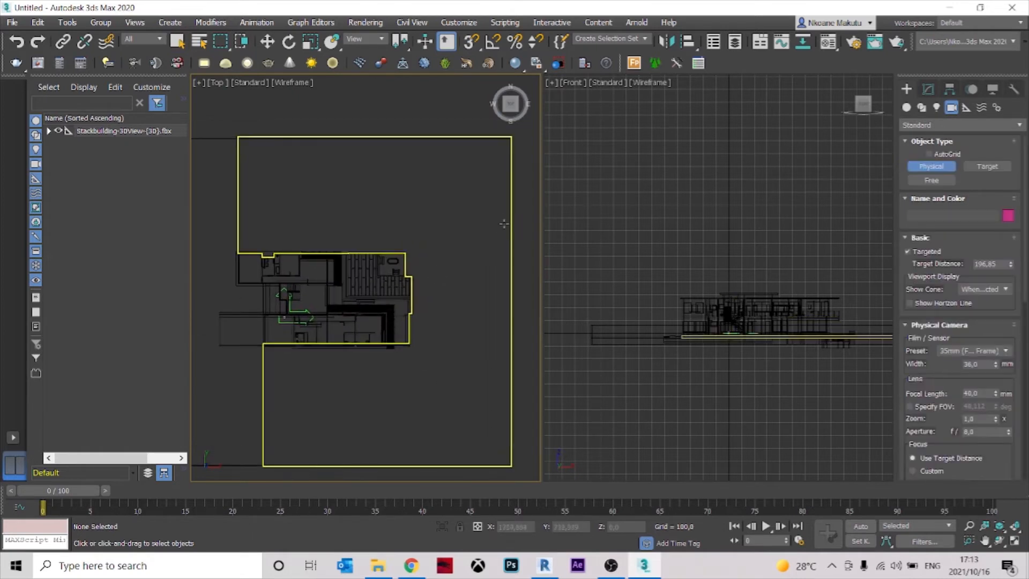
pyautogui.moveTo(504, 223); pyautogui.dragTo(233, 348)
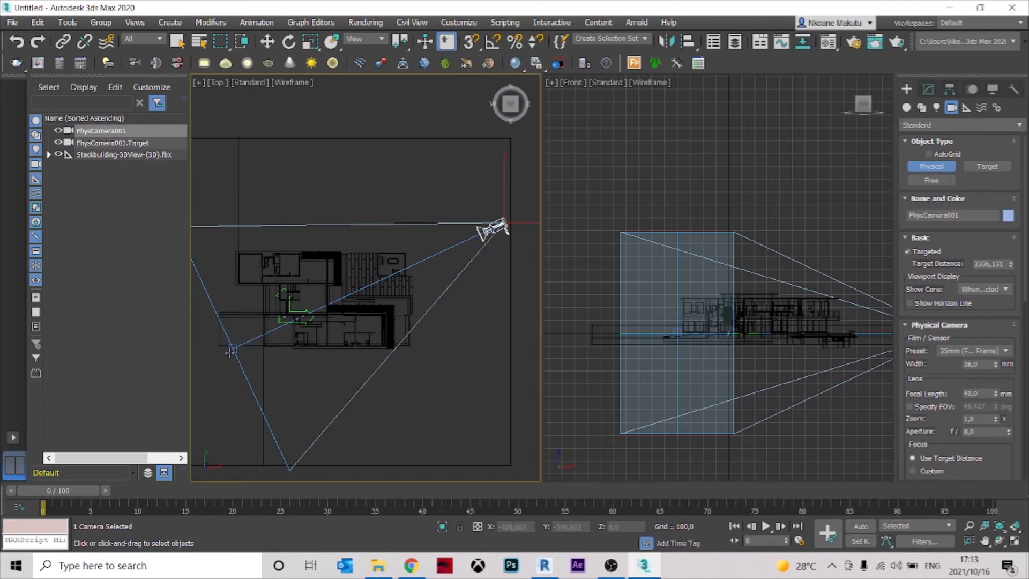
pyautogui.click(177, 42)
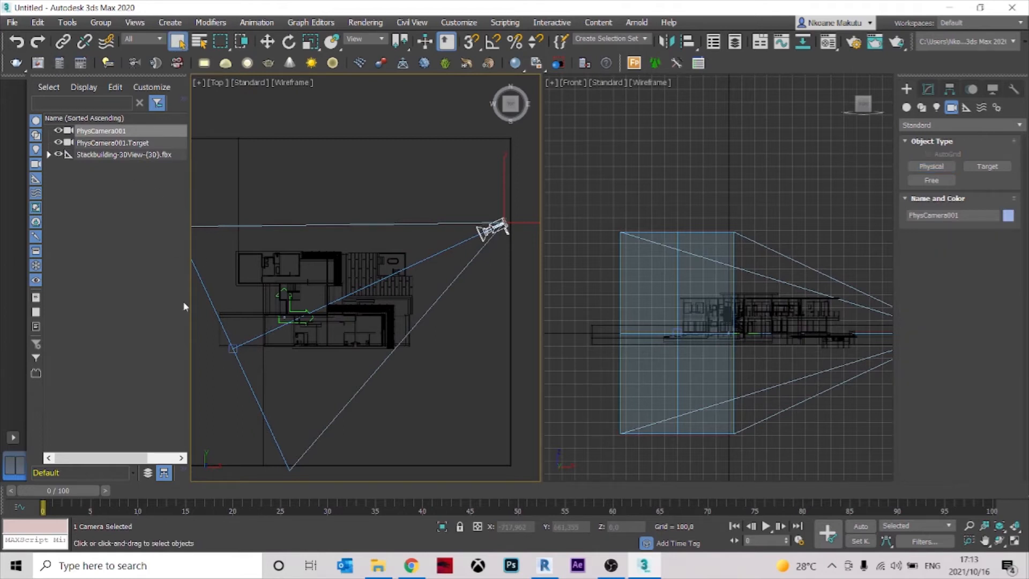
# Move the camera's target from beyond the building's southwest corner to the middle of the building plan
pyautogui.click(233, 349)
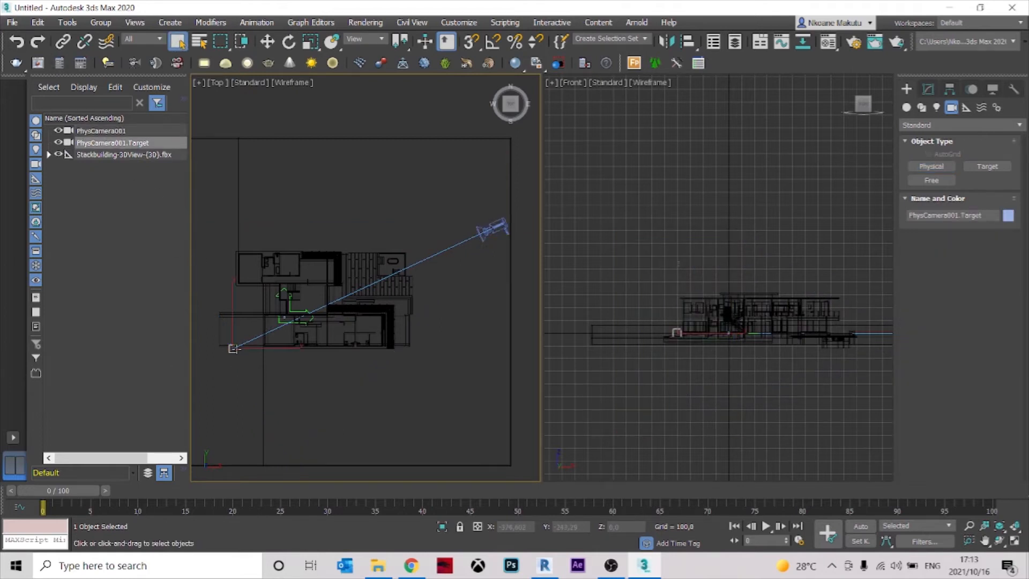
pyautogui.click(255, 346)
pyautogui.click(267, 41)
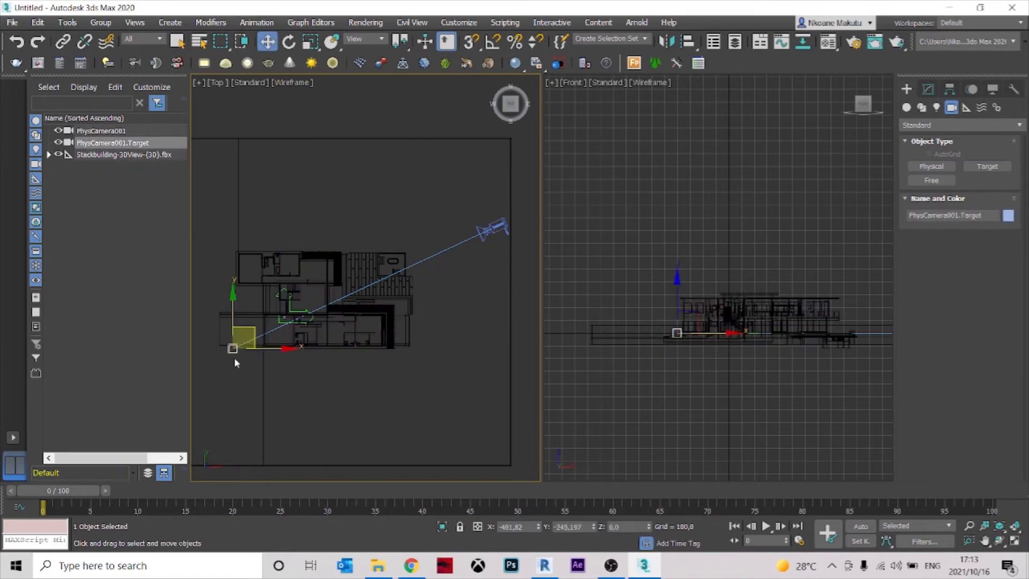
pyautogui.moveTo(234, 349); pyautogui.dragTo(336, 304)
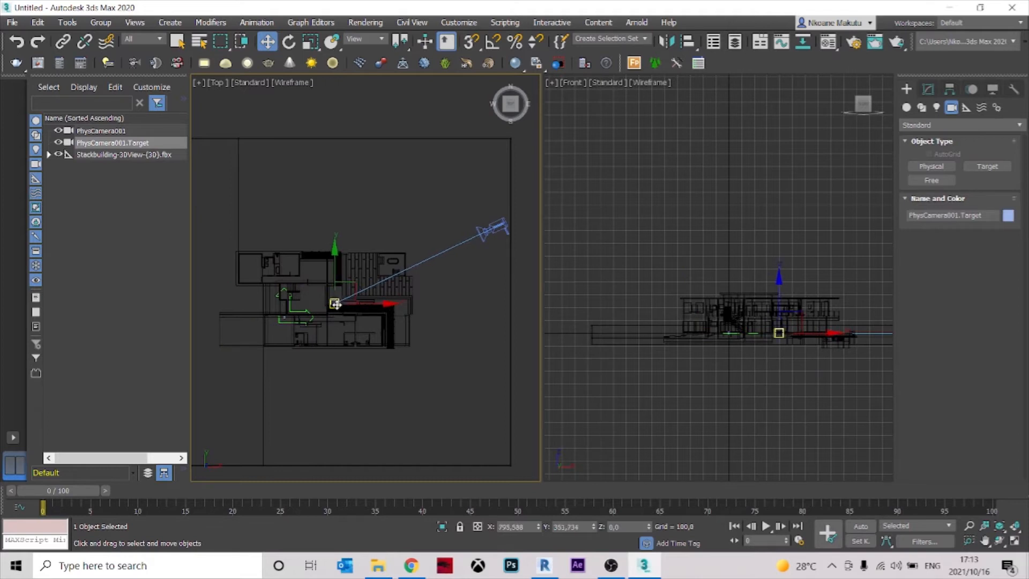
pyautogui.click(459, 285)
# Switch the Front viewport to the PhysCamera001 view and display it with Default Shading
pyautogui.click(651, 208)
pyautogui.click(571, 82)
pyautogui.moveTo(713, 94)
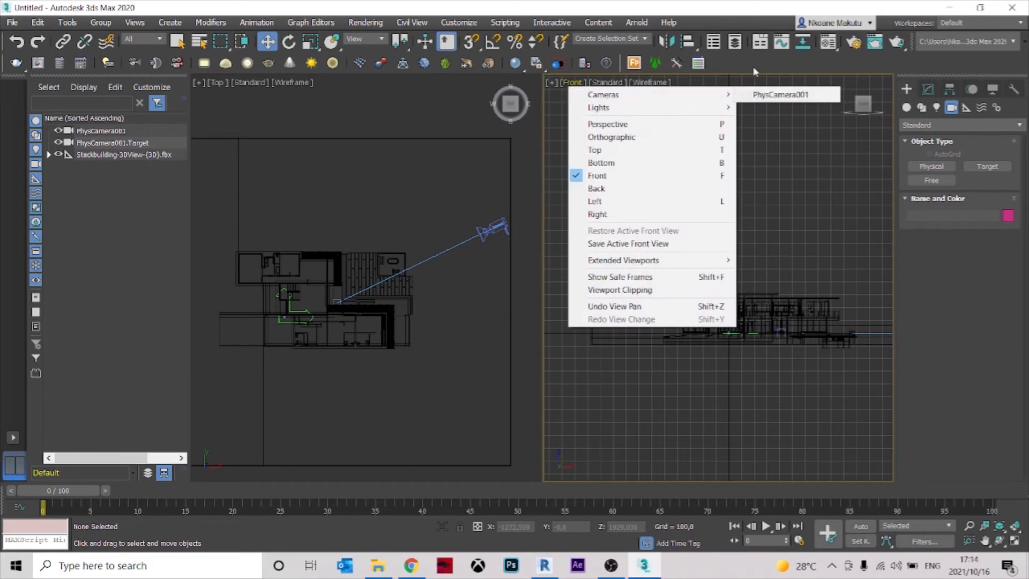
pyautogui.click(780, 95)
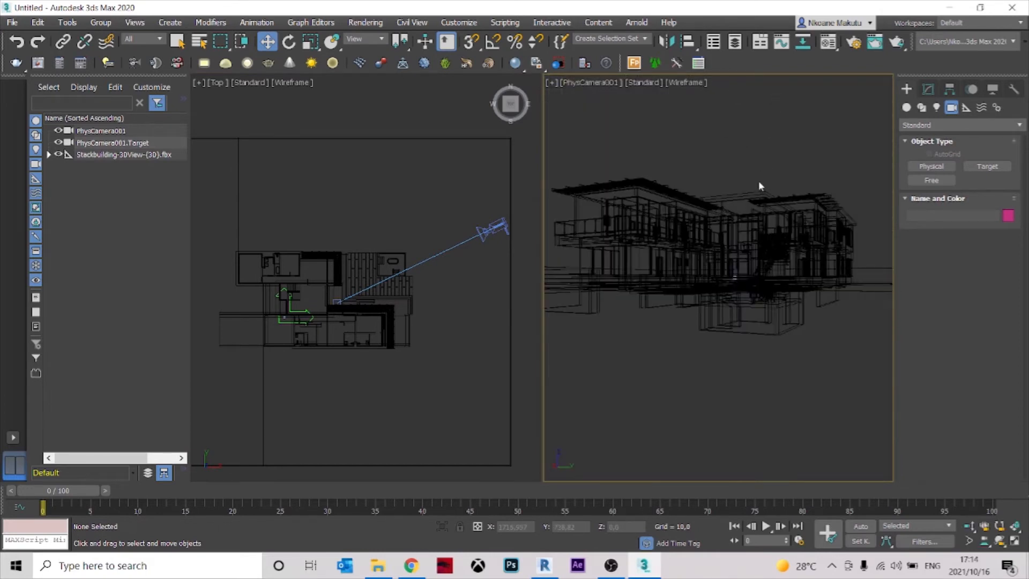
pyautogui.click(687, 83)
pyautogui.click(715, 97)
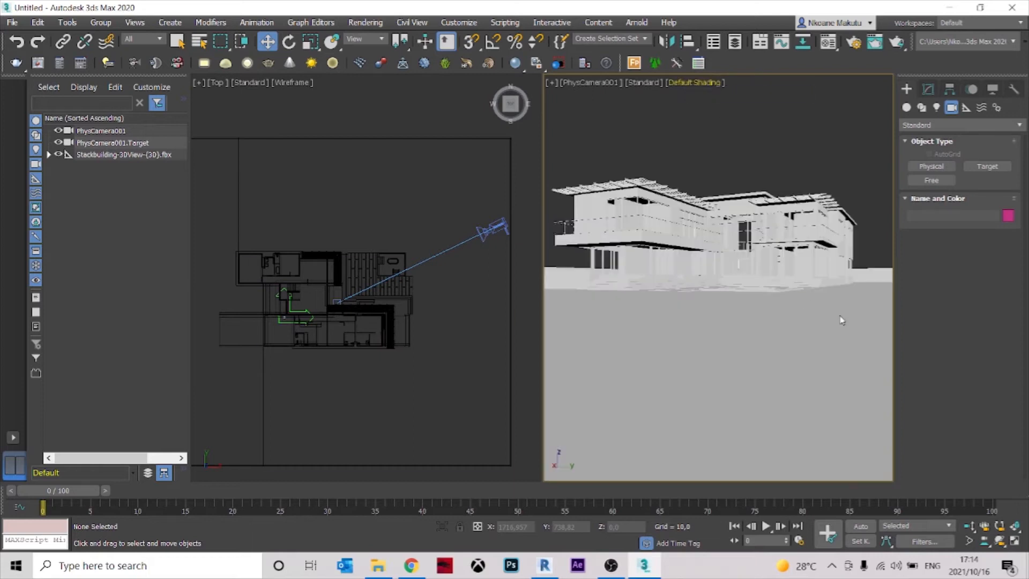
# Raise the physical camera and its target together to a height of about 58 units, working in a Front view
pyautogui.click(420, 218)
pyautogui.click(493, 229)
pyautogui.moveTo(430, 289); pyautogui.dragTo(523, 113, button='middle')
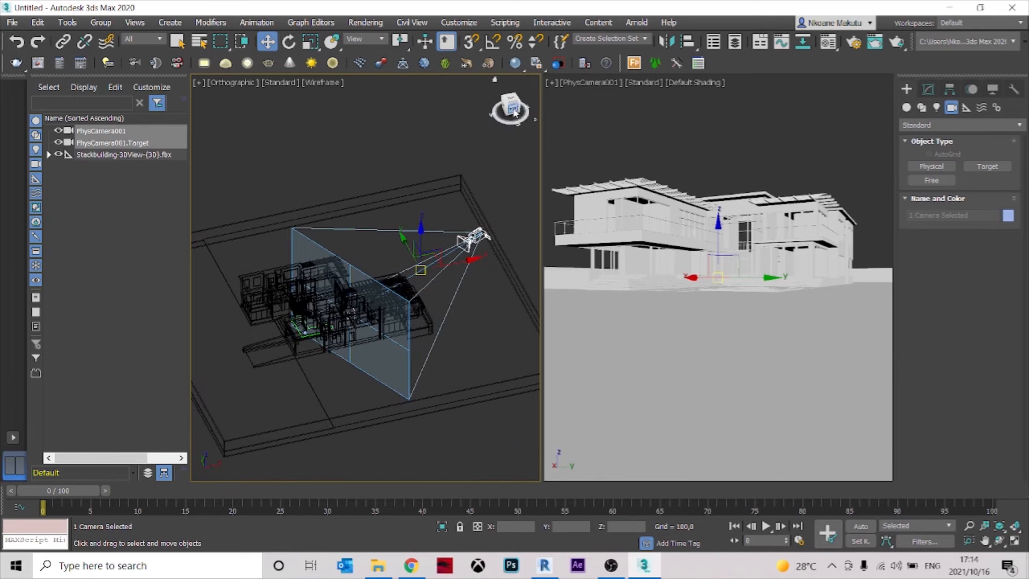
pyautogui.click(513, 111)
pyautogui.moveTo(439, 307); pyautogui.dragTo(349, 342, button='middle')
pyautogui.scroll(2, 325, 304)
pyautogui.scroll(-2, 343, 294)
pyautogui.scroll(4, 384, 275)
pyautogui.scroll(2, 316, 330)
pyautogui.moveTo(285, 333); pyautogui.dragTo(388, 351, button='middle')
pyautogui.scroll(-4, 411, 289)
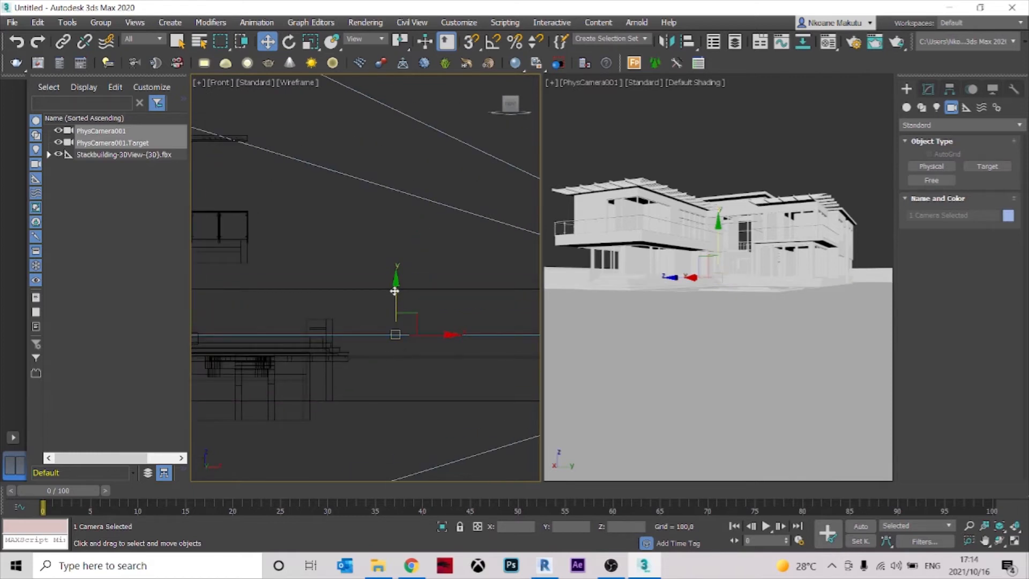
pyautogui.scroll(-3, 395, 299)
pyautogui.moveTo(395, 298); pyautogui.dragTo(404, 301, button='middle')
pyautogui.scroll(1, 404, 300)
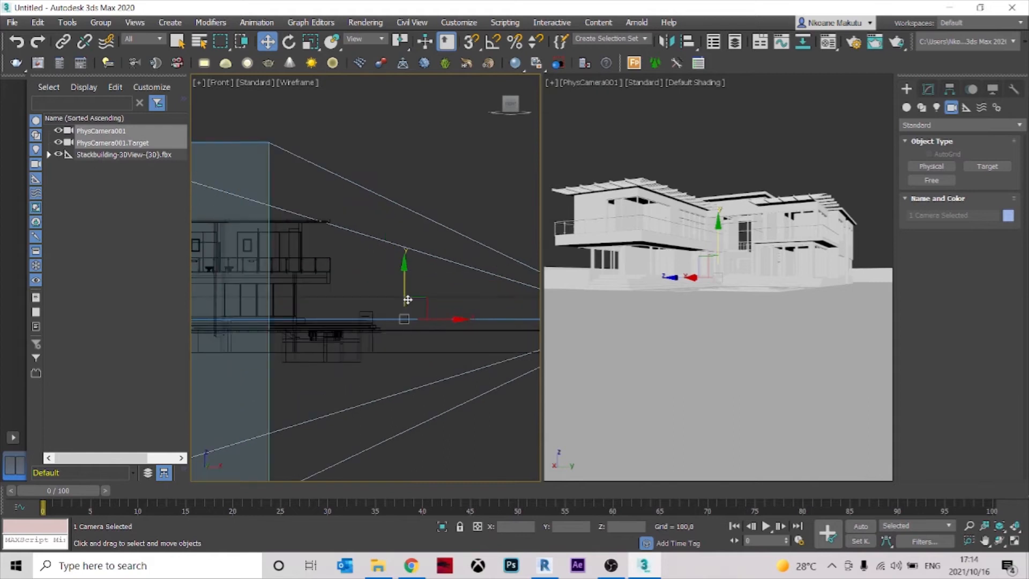
pyautogui.moveTo(407, 285); pyautogui.dragTo(411, 261)
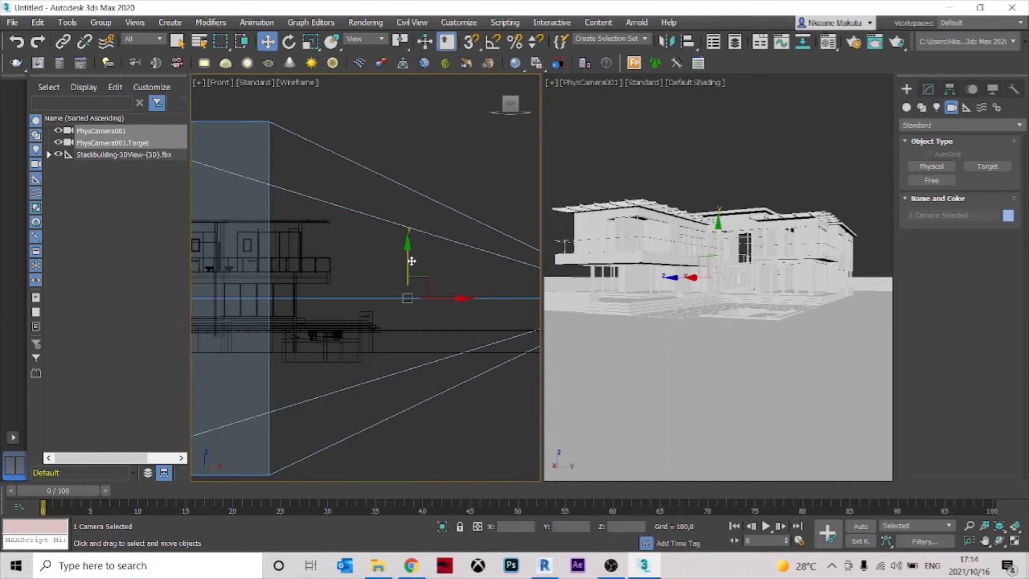
pyautogui.scroll(-5, 394, 289)
pyautogui.click(444, 198)
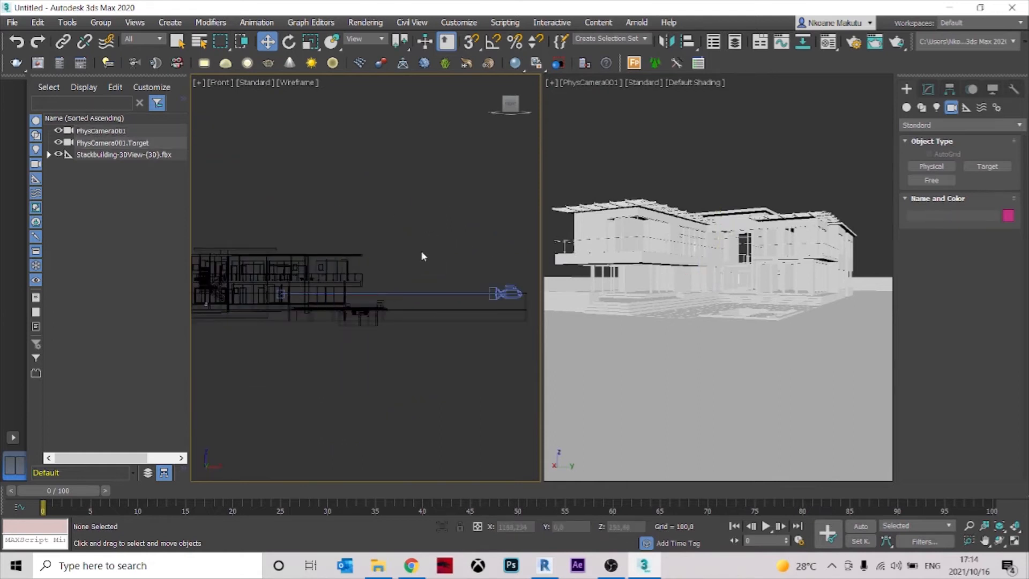
# Return to the Top view and move the camera northward to about X 1699, Y 887, keeping it aimed at the building
pyautogui.press('t')
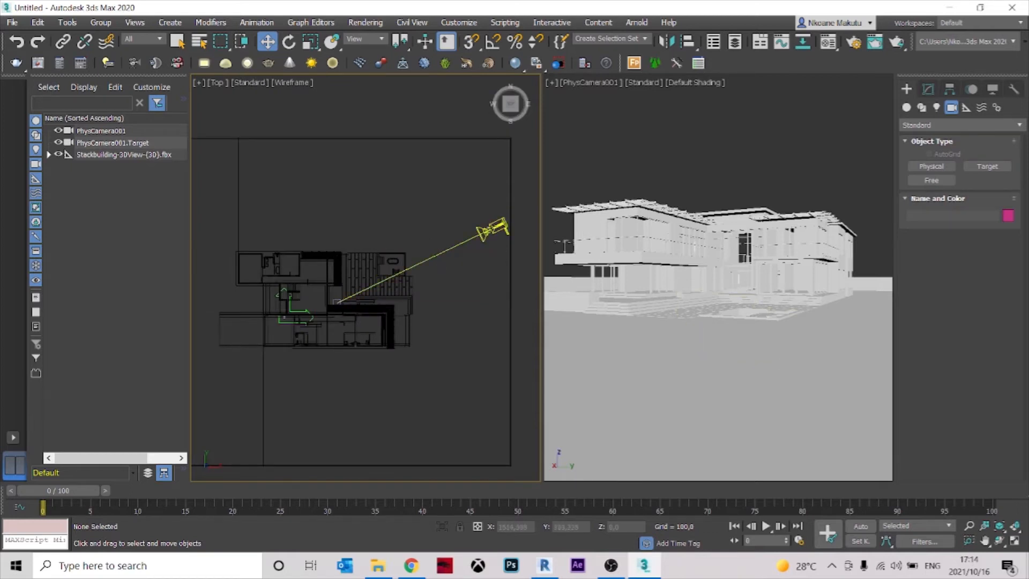
pyautogui.click(491, 228)
pyautogui.scroll(3, 504, 224)
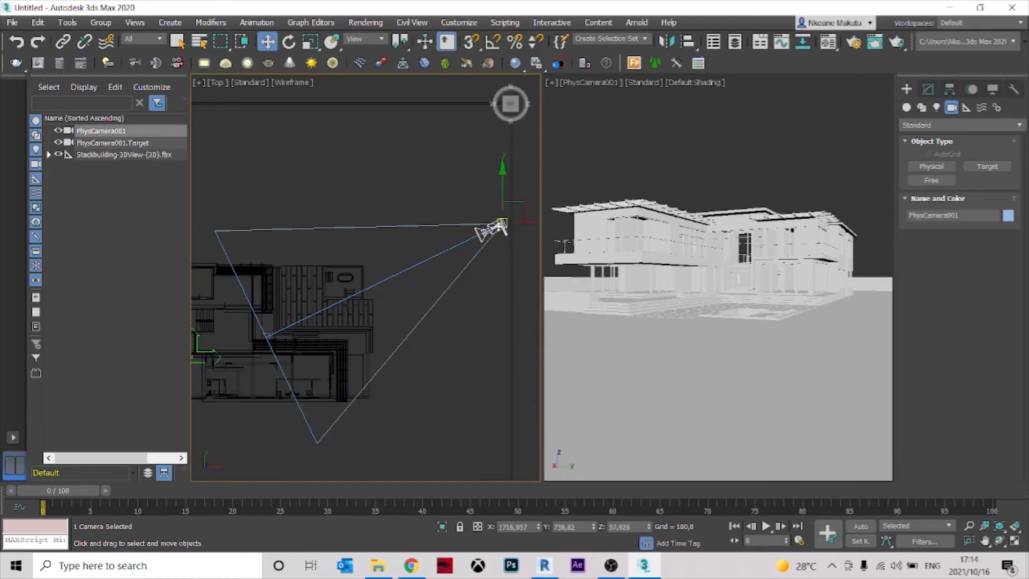
pyautogui.click(436, 257)
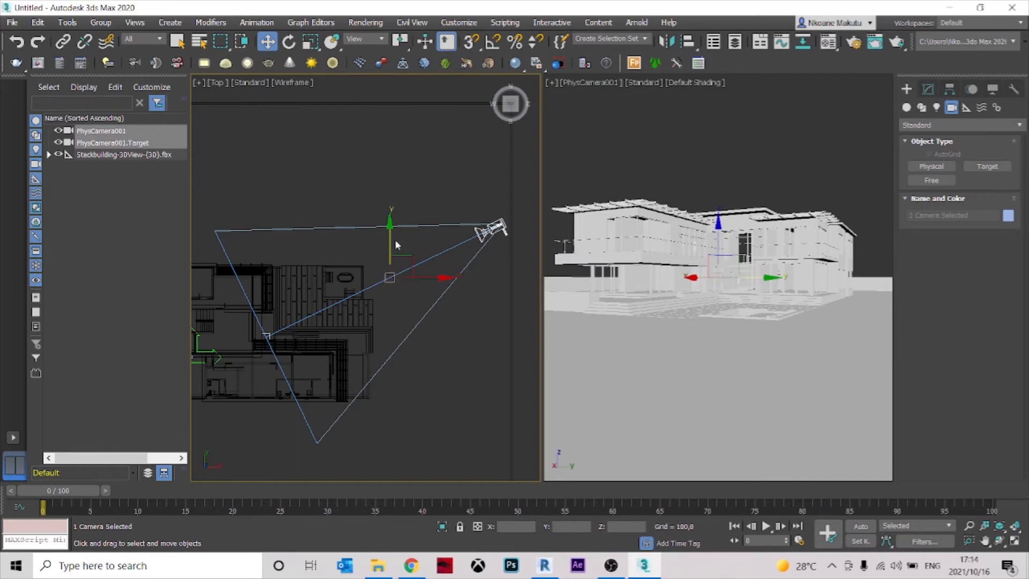
pyautogui.moveTo(393, 275)
pyautogui.mouseDown()
pyautogui.moveTo(424, 257)
pyautogui.moveTo(385, 253)
pyautogui.moveTo(387, 244)
pyautogui.moveTo(407, 246)
pyautogui.moveTo(399, 271)
pyautogui.mouseUp()
pyautogui.click(501, 219)
pyautogui.moveTo(503, 228); pyautogui.dragTo(501, 201)
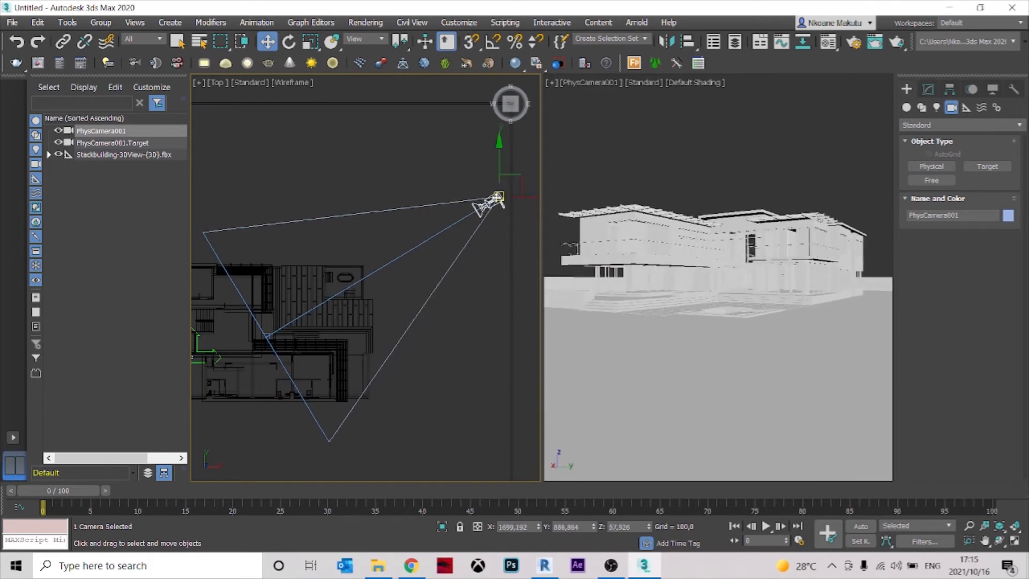
pyautogui.click(491, 272)
# Set the physical camera's lens zoom to 1,08
pyautogui.click(497, 200)
pyautogui.click(928, 90)
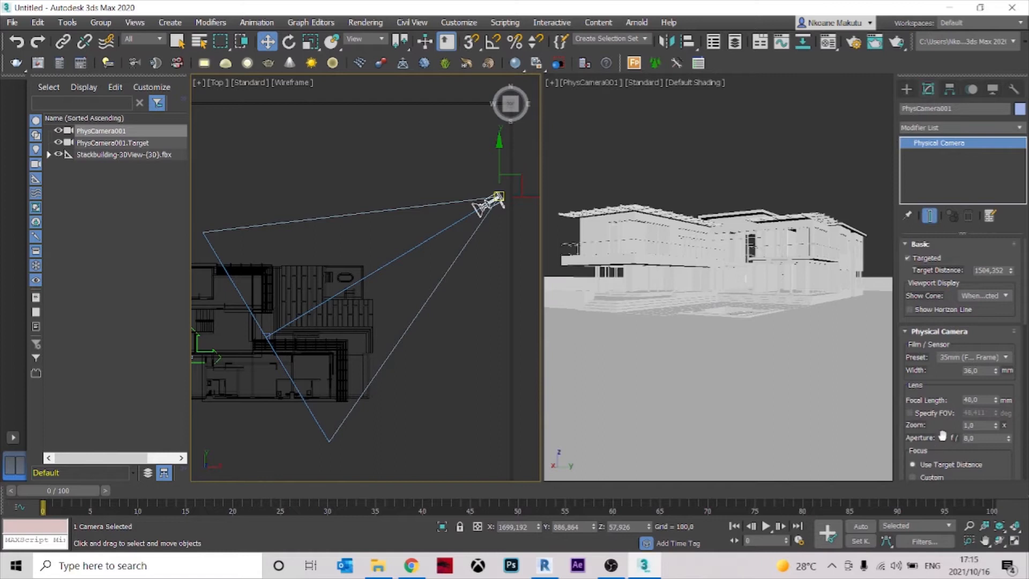
pyautogui.moveTo(997, 426); pyautogui.dragTo(998, 419)
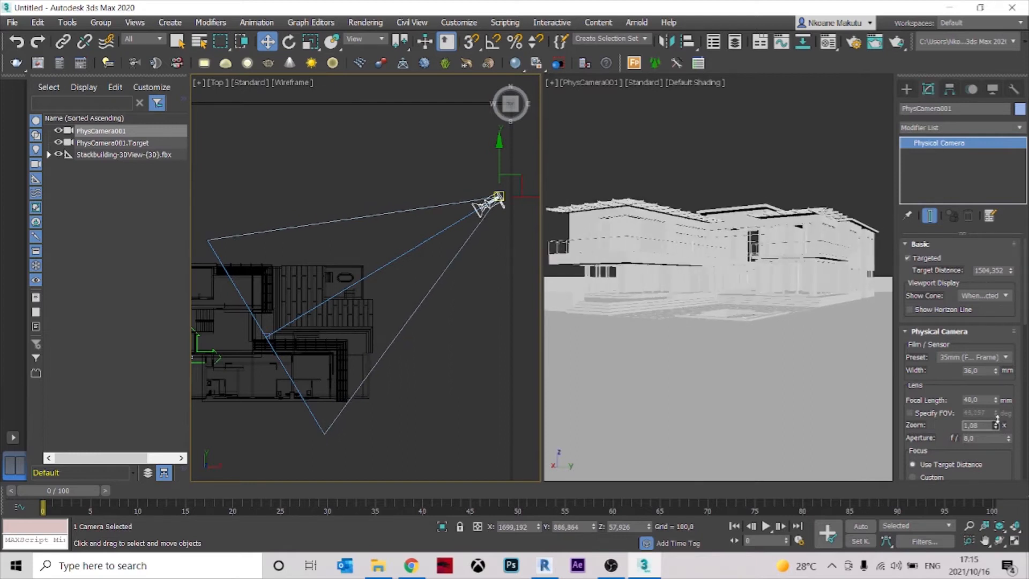
# Shift the camera and its target together slightly southeast in the Top view
pyautogui.moveTo(456, 301); pyautogui.dragTo(480, 303, button='middle')
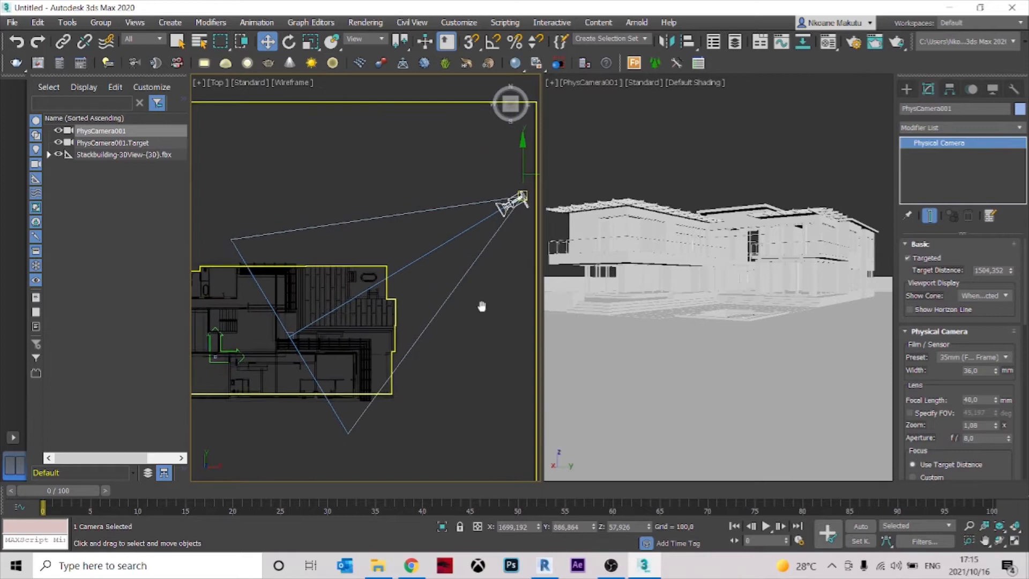
pyautogui.click(418, 263)
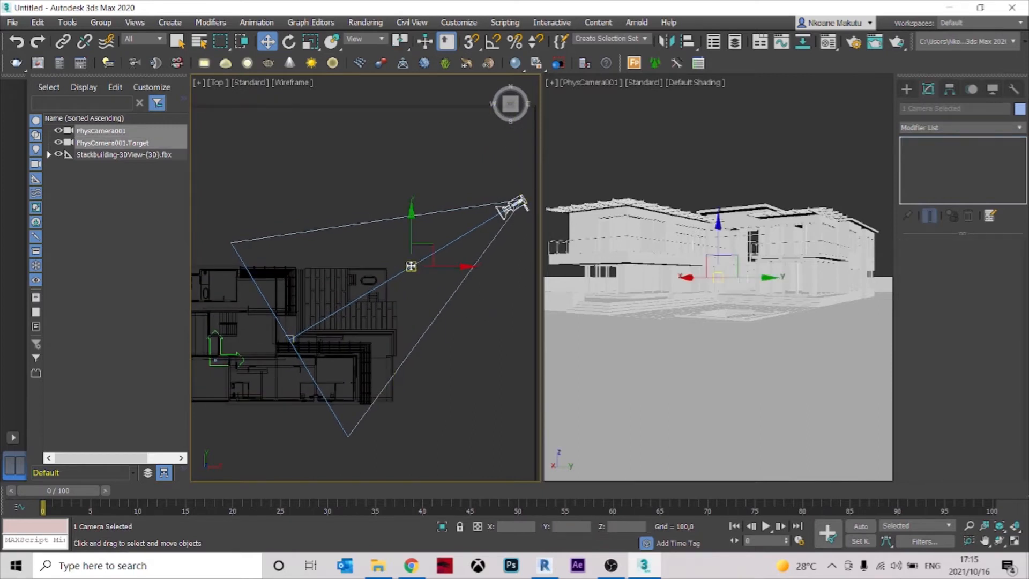
pyautogui.moveTo(411, 266); pyautogui.dragTo(416, 268)
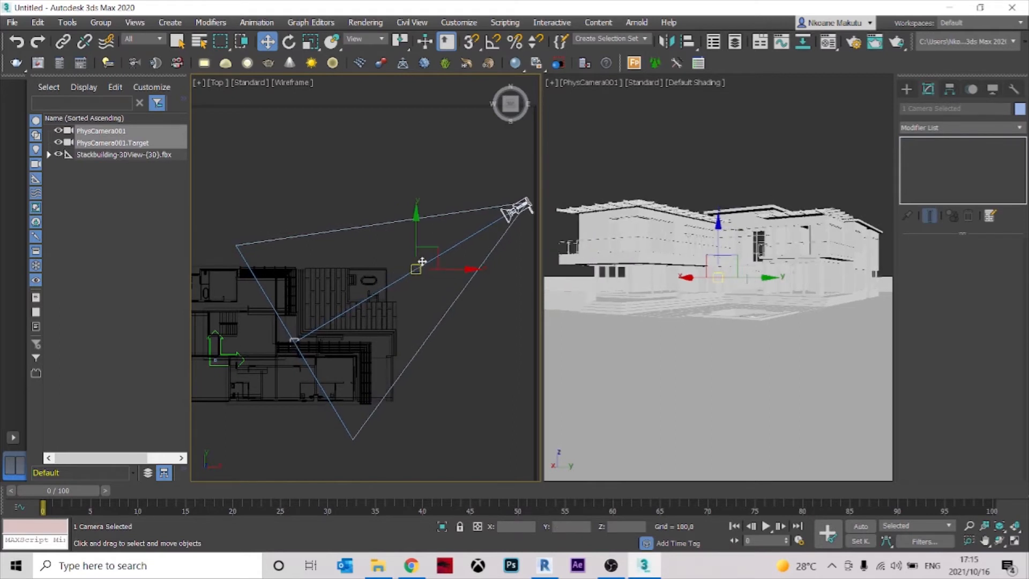
pyautogui.click(718, 132)
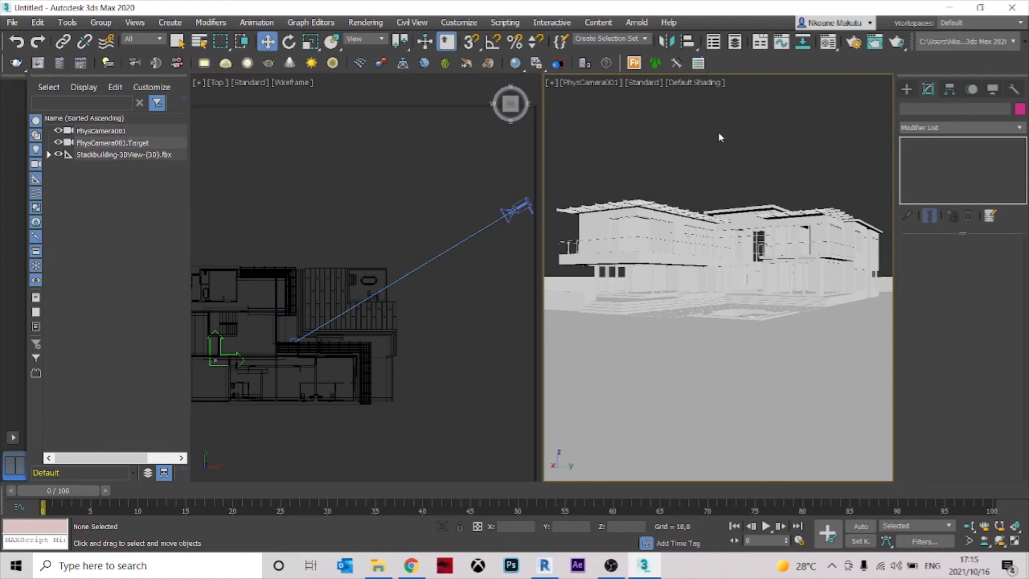
# Fine-tune the framing by panning the camera view so the building sits slightly lower and further left
pyautogui.scroll(-2, 422, 316)
pyautogui.scroll(3, 464, 232)
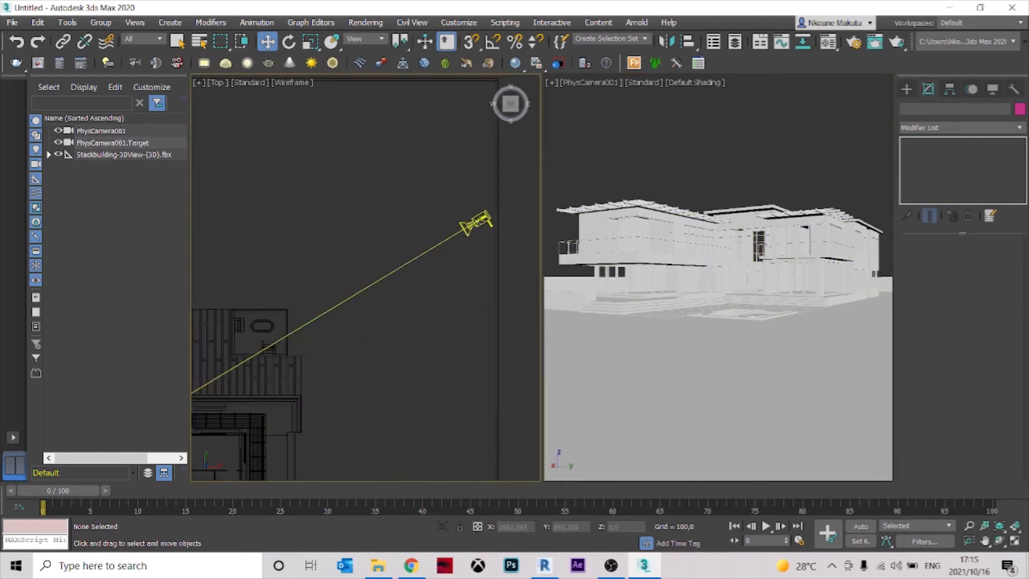
pyautogui.scroll(-2, 456, 257)
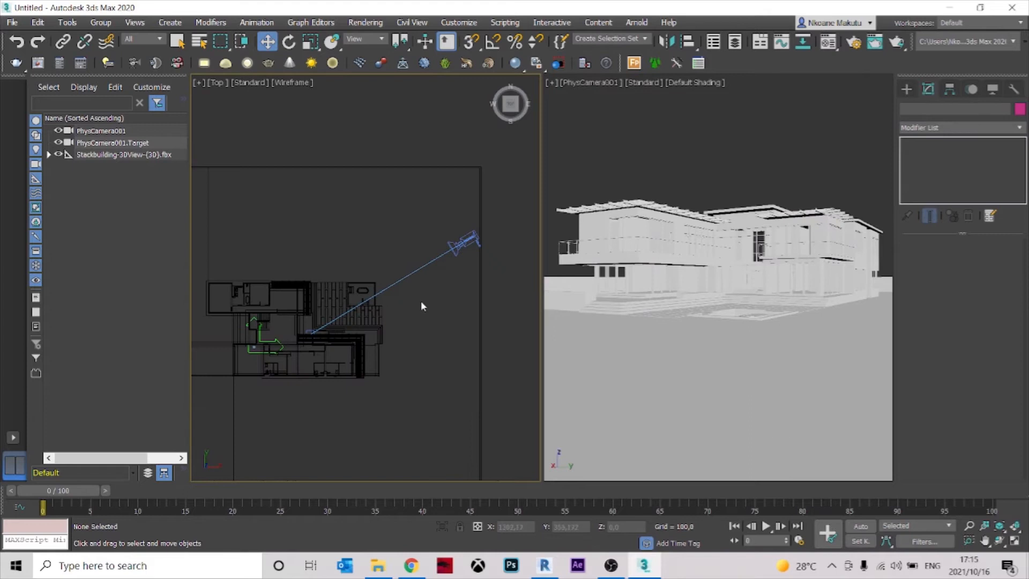
pyautogui.middleClick(649, 120)
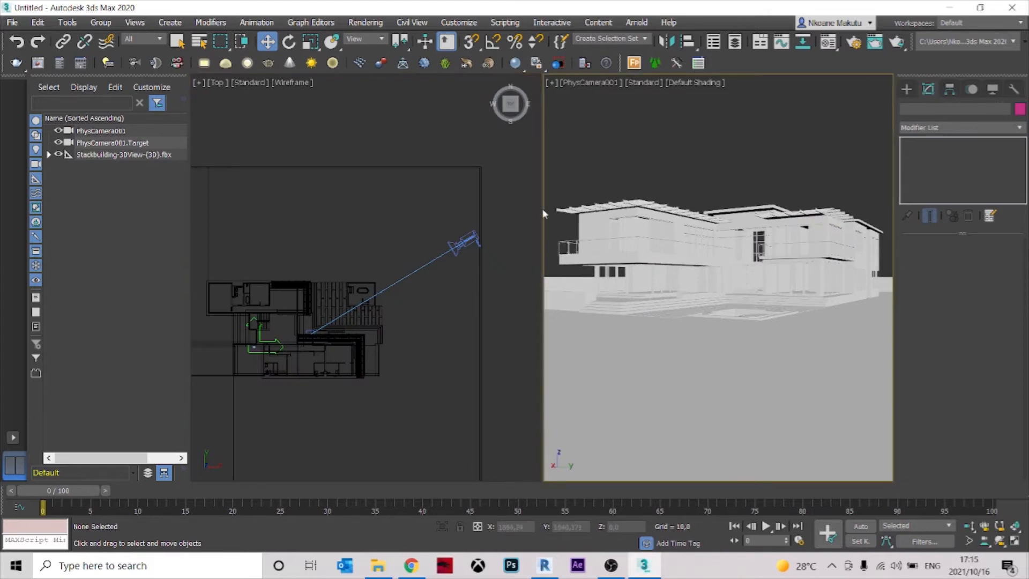
pyautogui.moveTo(722, 120); pyautogui.dragTo(717, 126, button='middle')
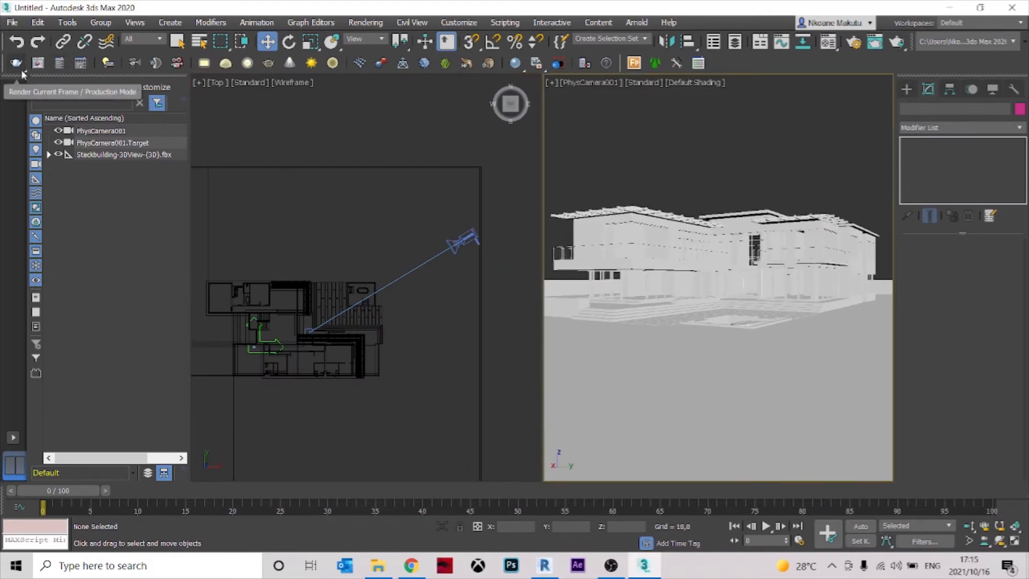
# Try a V-Ray test render of the camera view, then stop it and close the frame buffer
pyautogui.hotkey('shift', 'q')
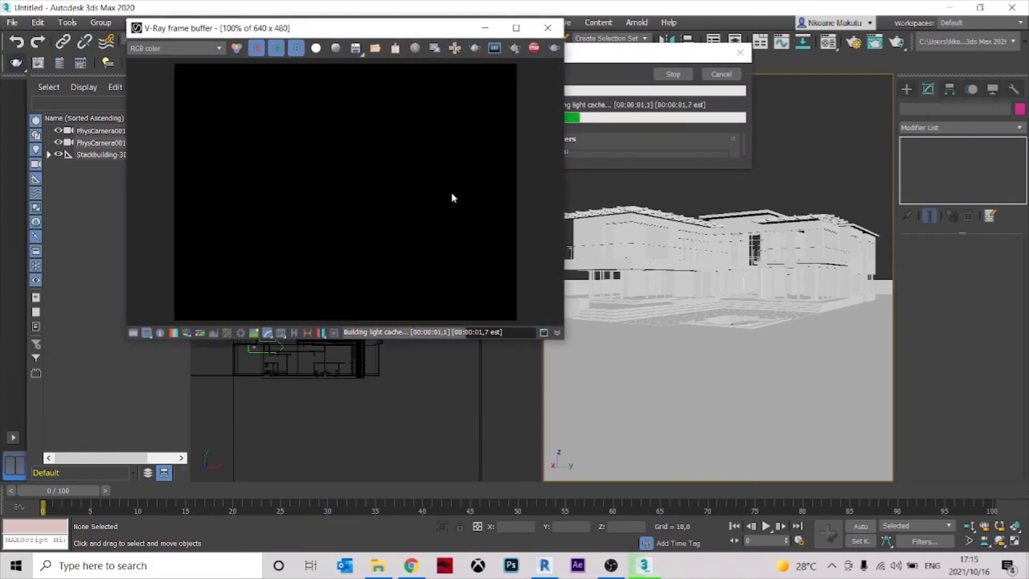
pyautogui.click(535, 48)
pyautogui.click(547, 28)
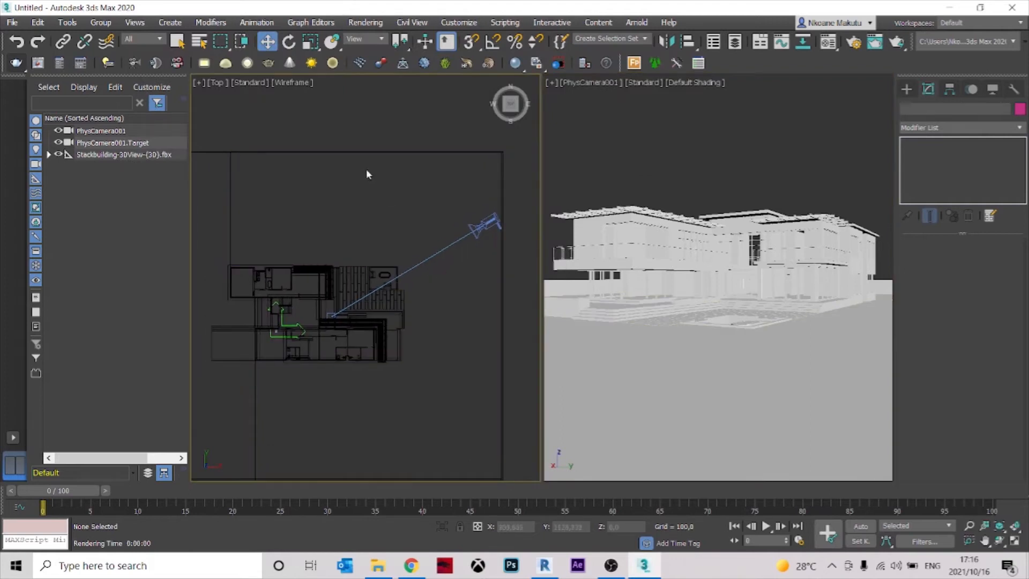
# Place a V-Ray dome light in the Top view, outside the site near its northwest corner
pyautogui.click(226, 64)
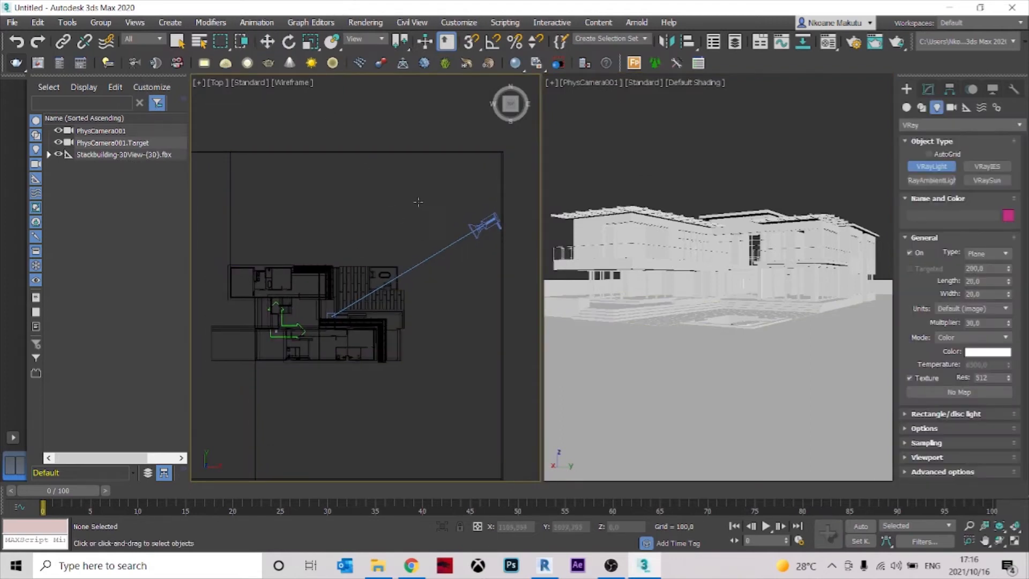
pyautogui.scroll(-5, 450, 179)
pyautogui.scroll(3, 408, 250)
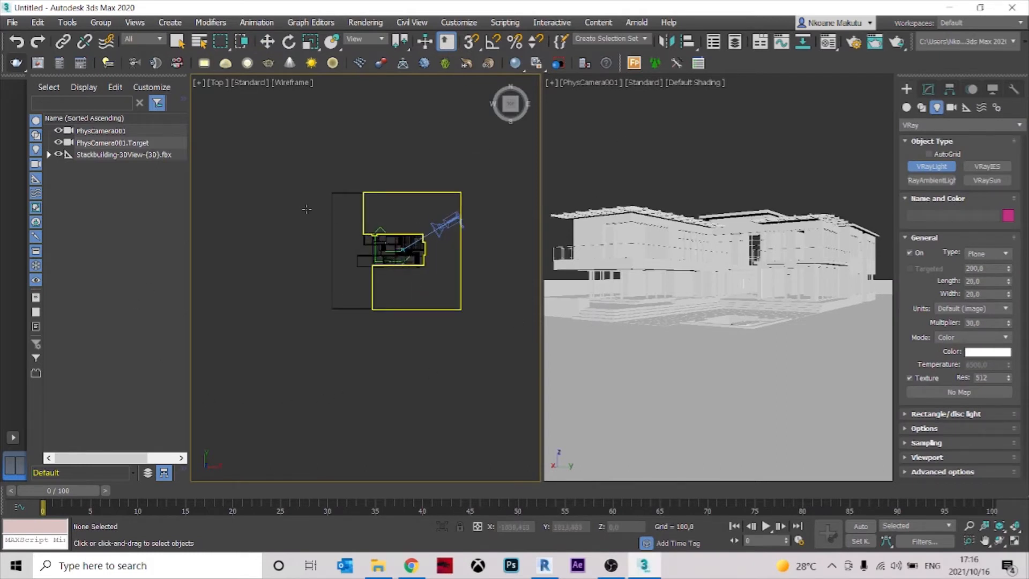
pyautogui.click(350, 151)
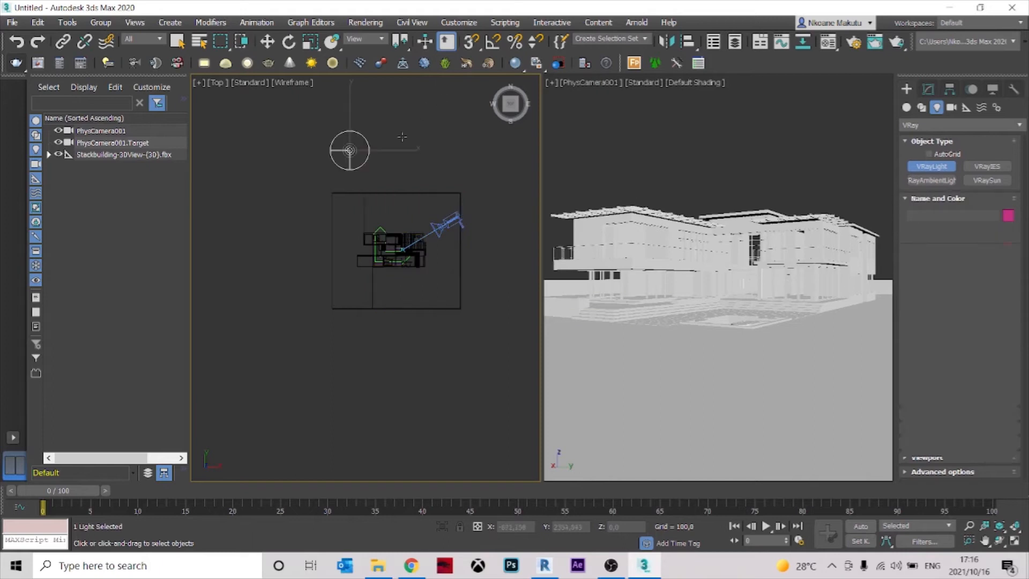
# Make the new V-Ray dome light invisible through its light options
pyautogui.moveTo(384, 177); pyautogui.dragTo(368, 185, button='middle')
pyautogui.press('w')
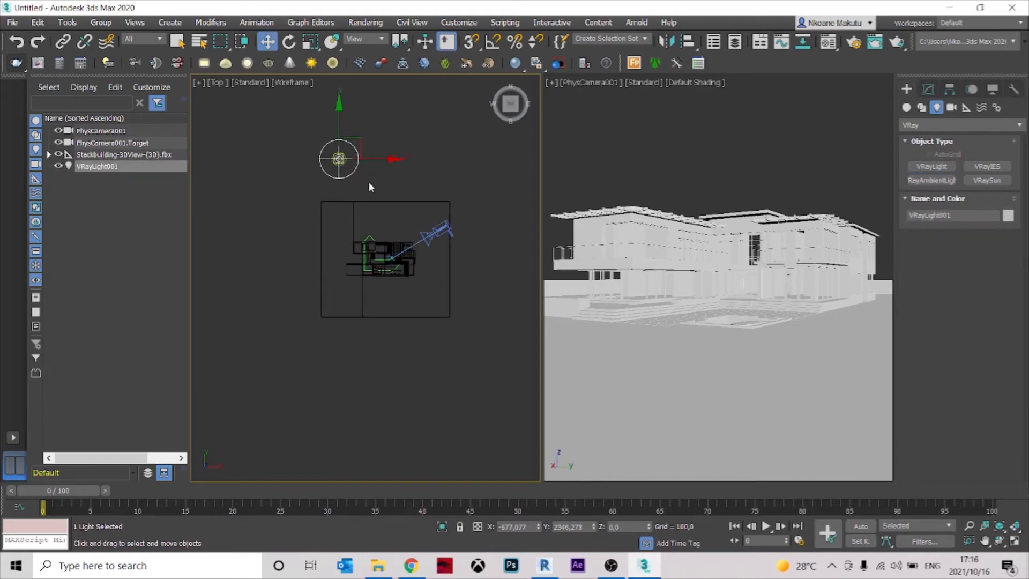
pyautogui.scroll(2, 347, 171)
pyautogui.moveTo(375, 179); pyautogui.dragTo(379, 196, button='middle')
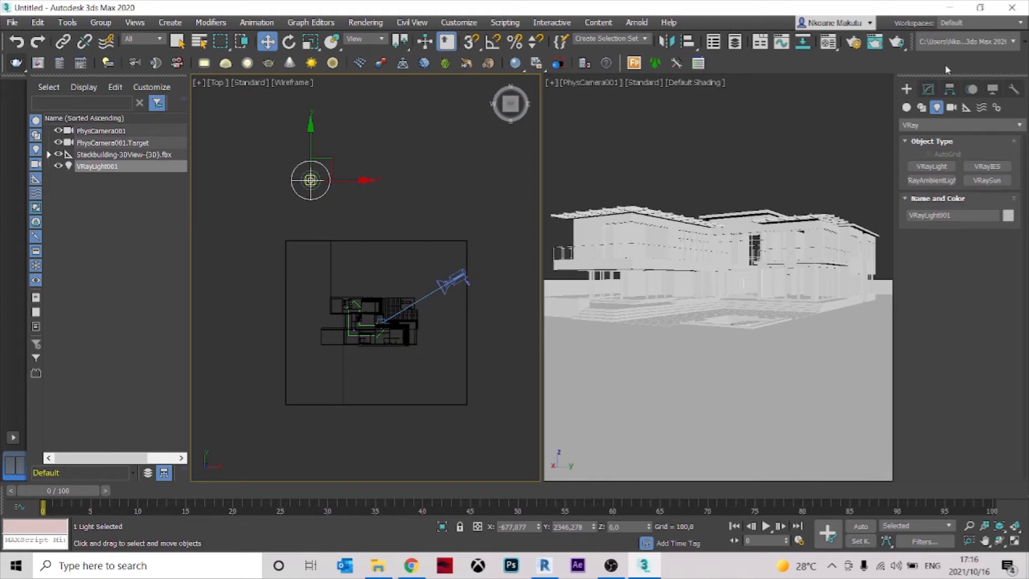
pyautogui.click(928, 89)
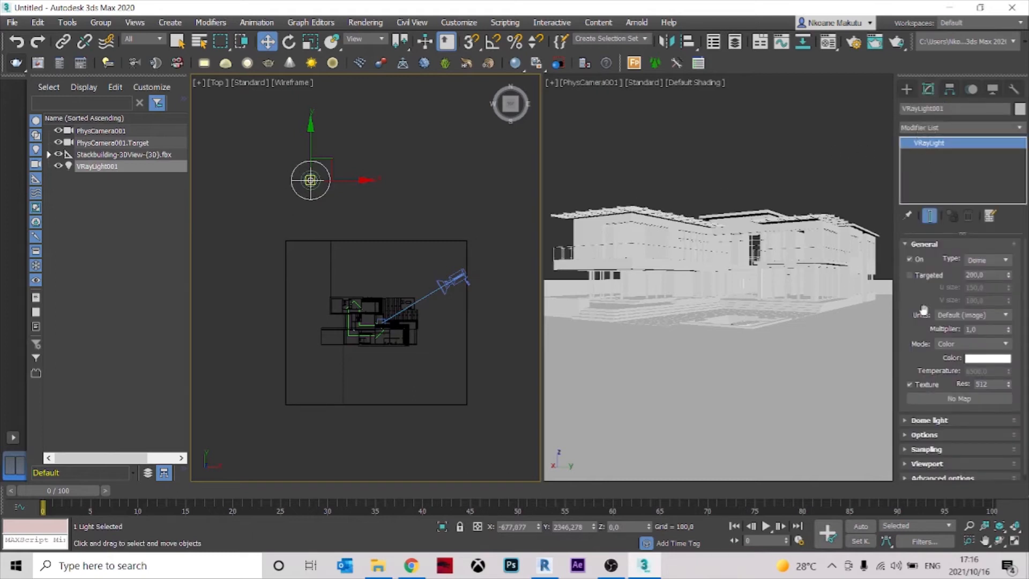
pyautogui.scroll(-1, 926, 343)
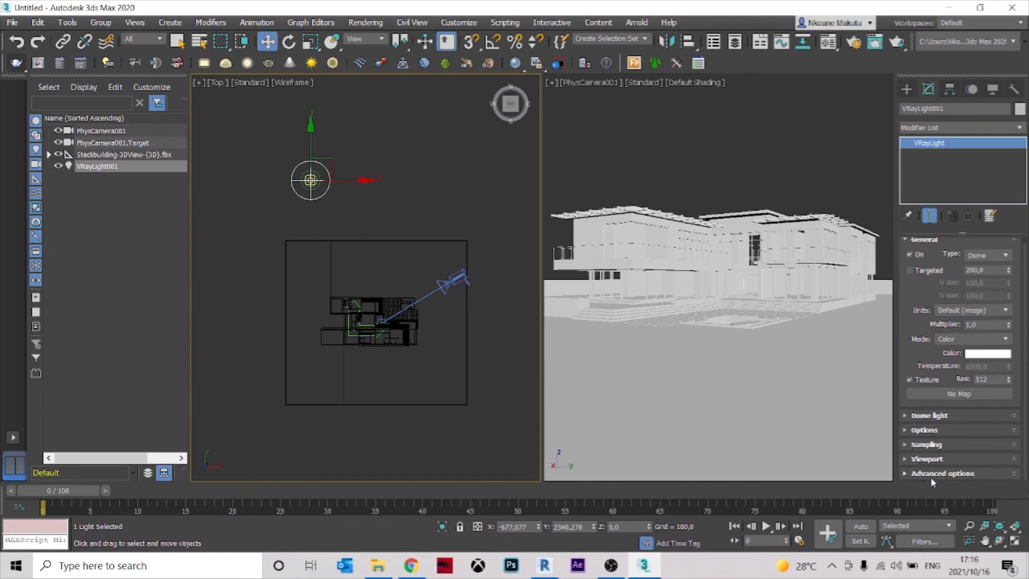
pyautogui.click(930, 433)
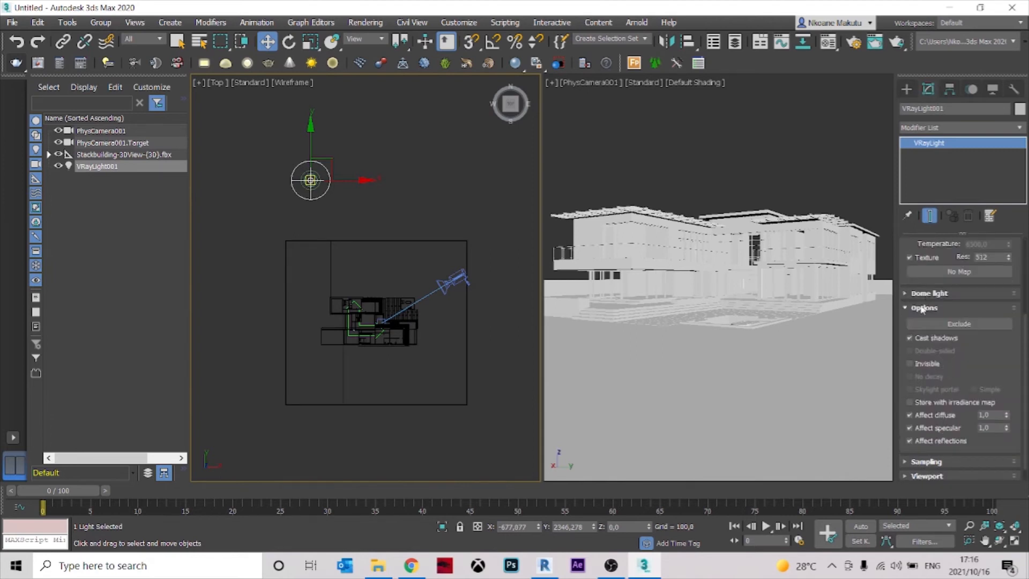
pyautogui.click(937, 435)
pyautogui.scroll(3, 917, 247)
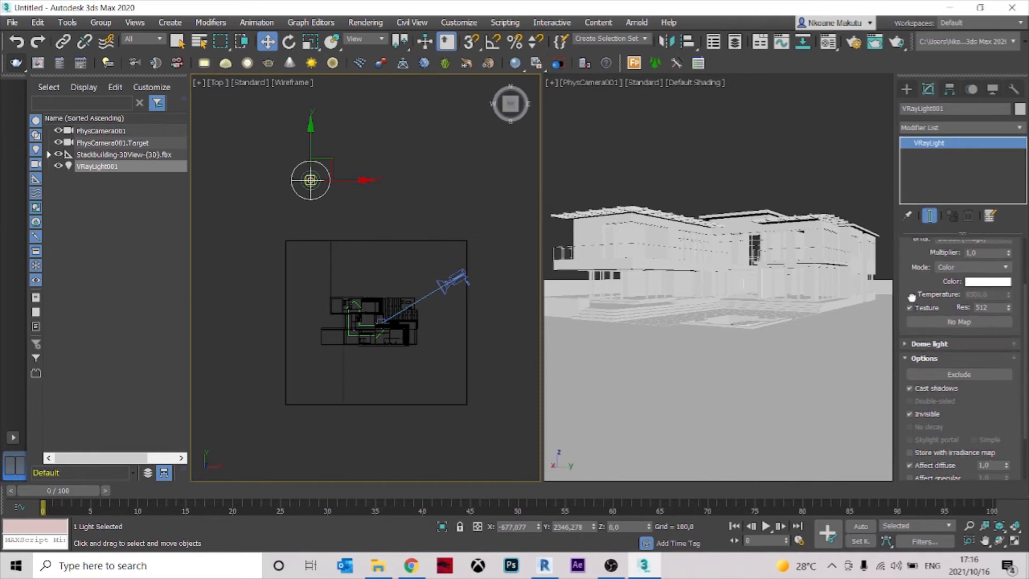
# Run a V-Ray test render of the PhysCamera001 view with the dome light and stop it early
pyautogui.moveTo(918, 273); pyautogui.dragTo(905, 378)
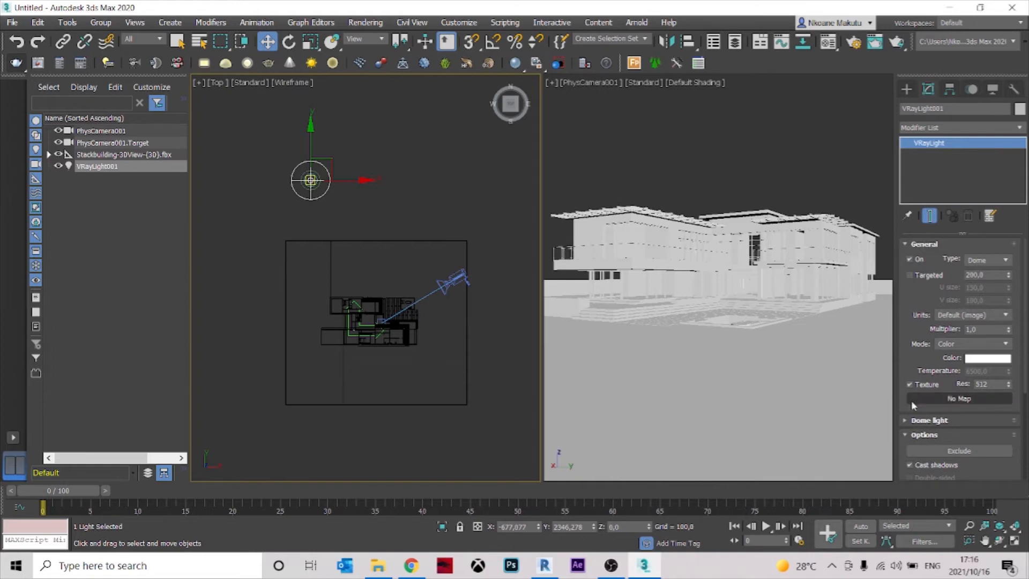
pyautogui.click(395, 163)
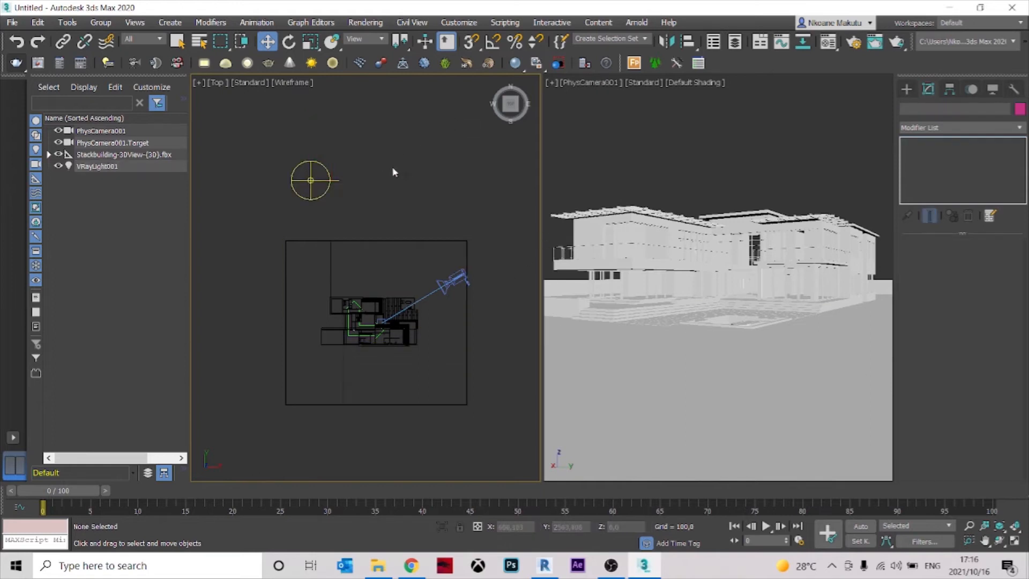
pyautogui.click(671, 150)
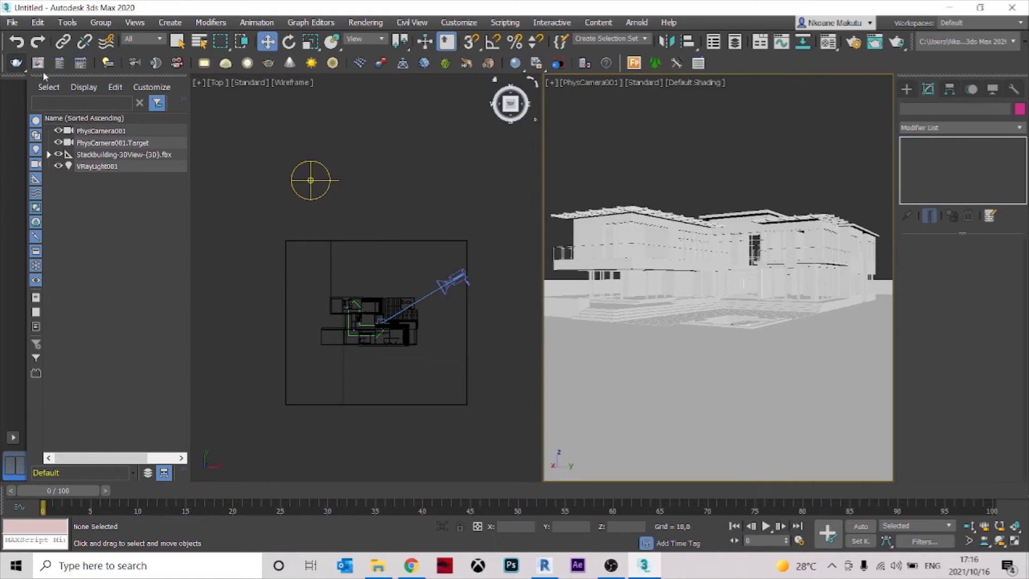
pyautogui.click(17, 64)
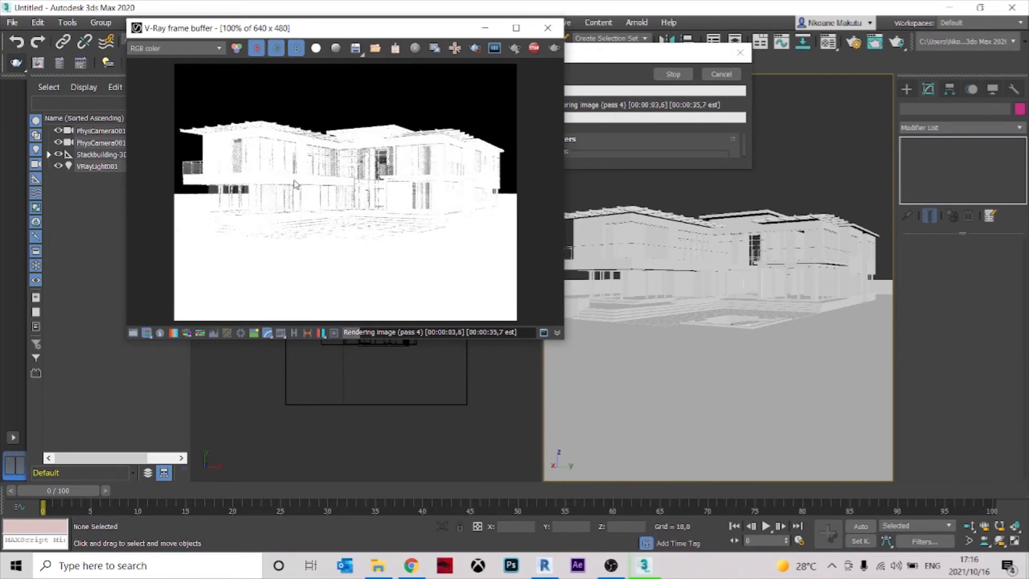
pyautogui.click(676, 75)
pyautogui.click(674, 74)
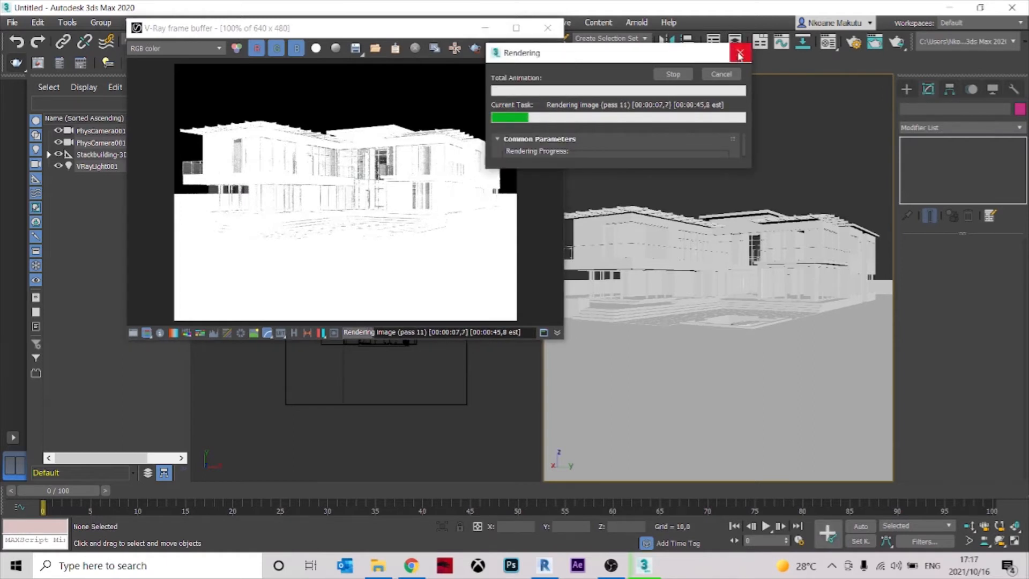
pyautogui.click(739, 52)
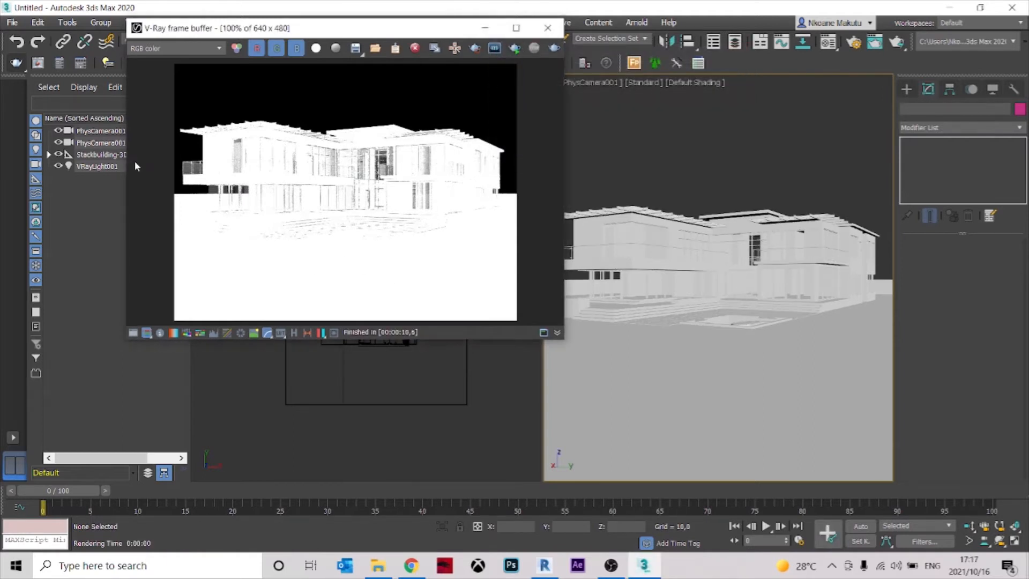
# Examine the test render's brightness up close and close the V-Ray frame buffer
pyautogui.scroll(1, 273, 152)
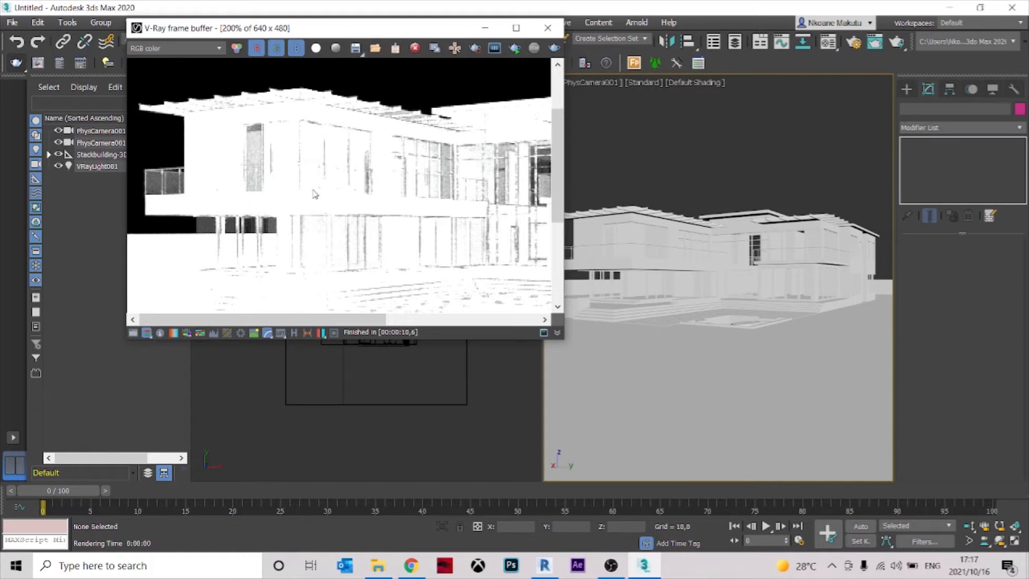
pyautogui.scroll(-1, 314, 194)
pyautogui.scroll(1, 451, 162)
pyautogui.scroll(-1, 346, 156)
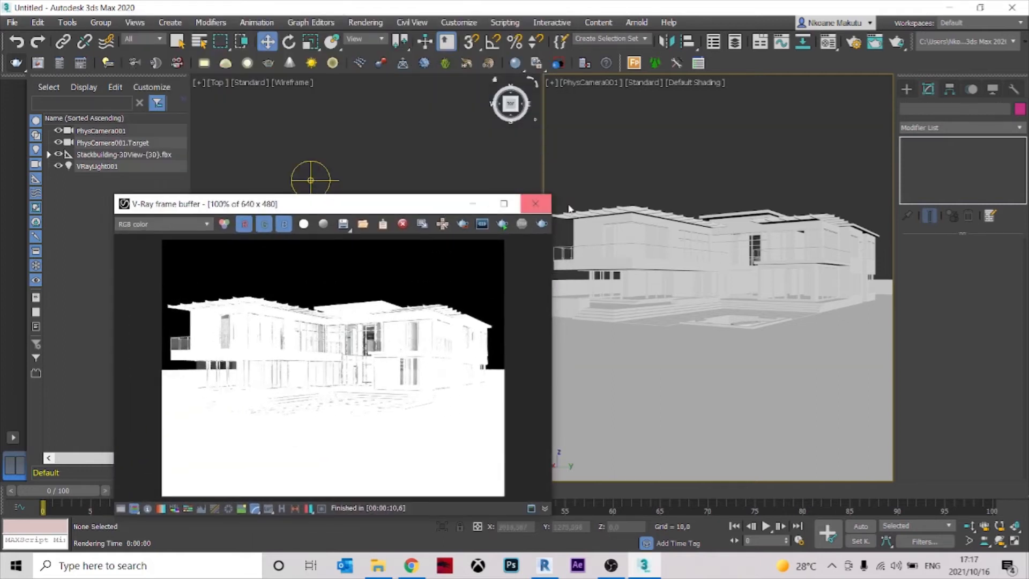
pyautogui.click(535, 203)
# Raise the target exposure gain of PhysCamera001 to darken the image
pyautogui.scroll(4, 460, 279)
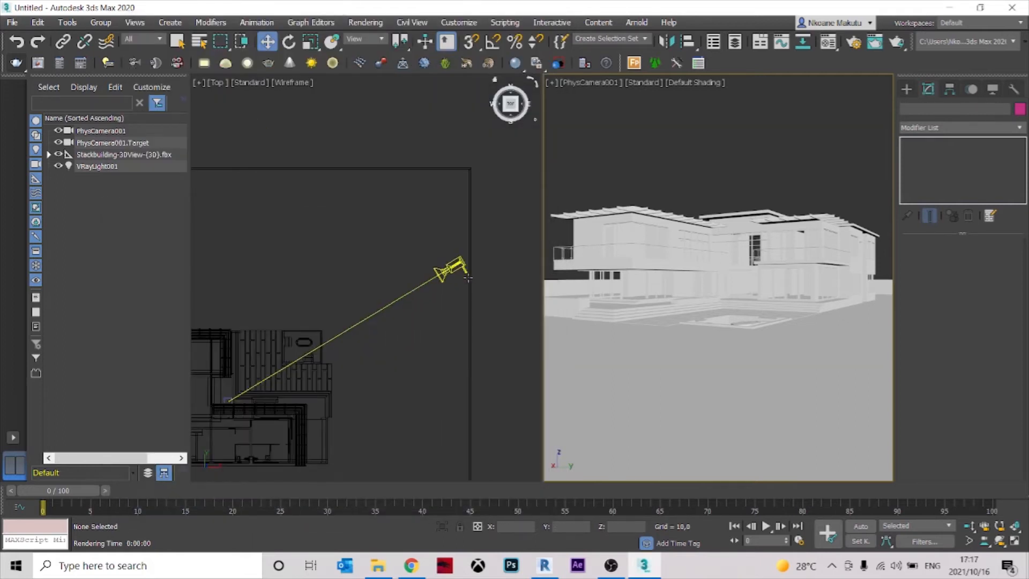
pyautogui.click(460, 263)
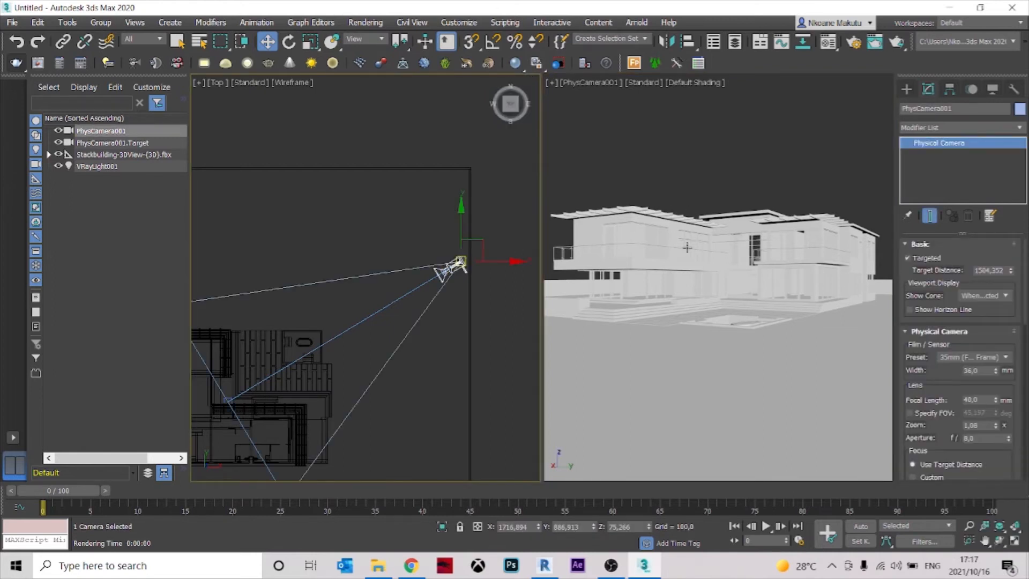
pyautogui.moveTo(949, 385); pyautogui.dragTo(959, 107)
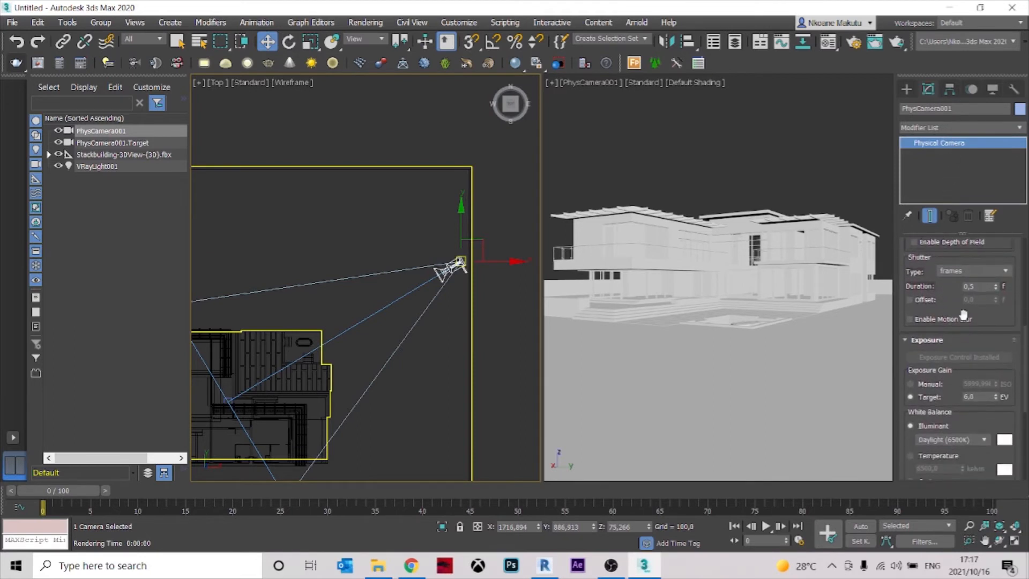
pyautogui.click(970, 397)
pyautogui.write('1')
# Render the PhysCamera001 view again, inspect the enlarged result, stop the render and close the frame buffer
pyautogui.click(755, 176)
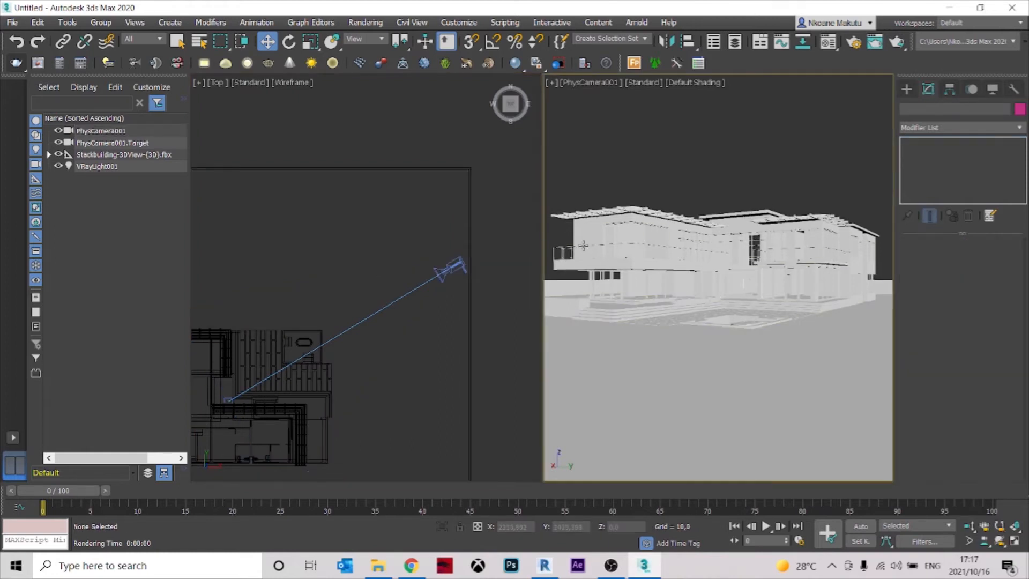
pyautogui.click(16, 64)
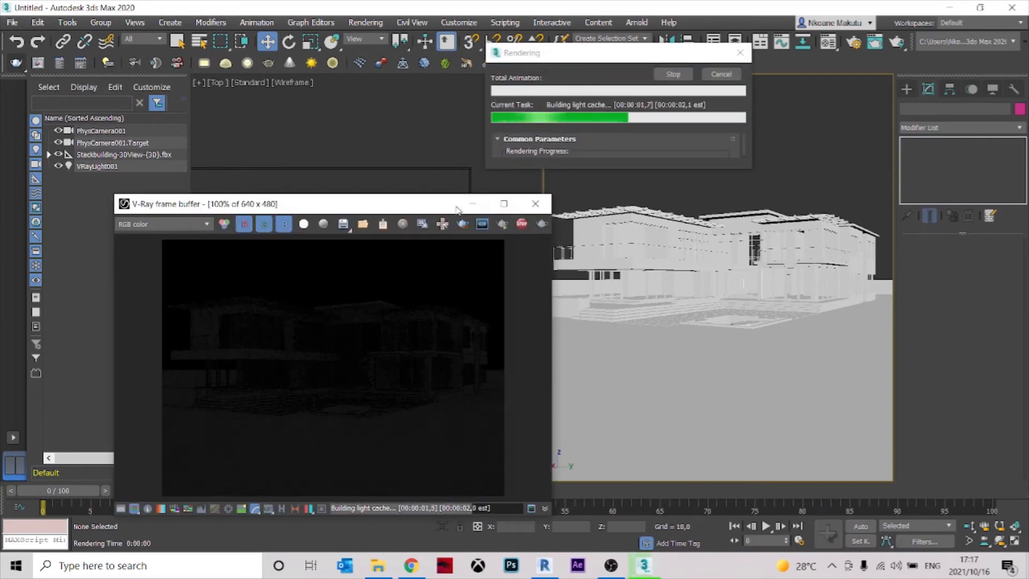
pyautogui.moveTo(456, 209); pyautogui.dragTo(474, 157)
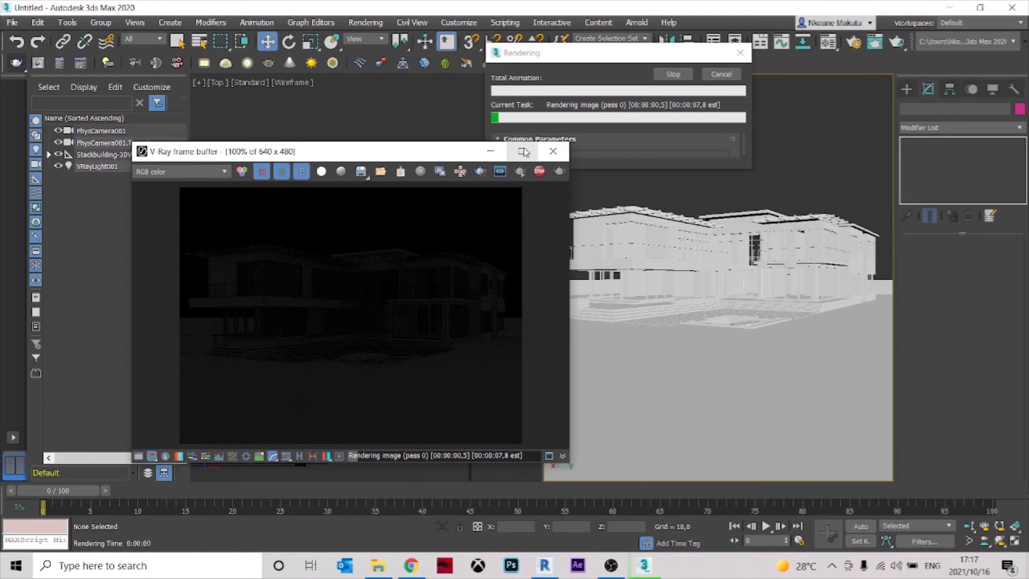
pyautogui.click(524, 152)
pyautogui.scroll(1, 547, 266)
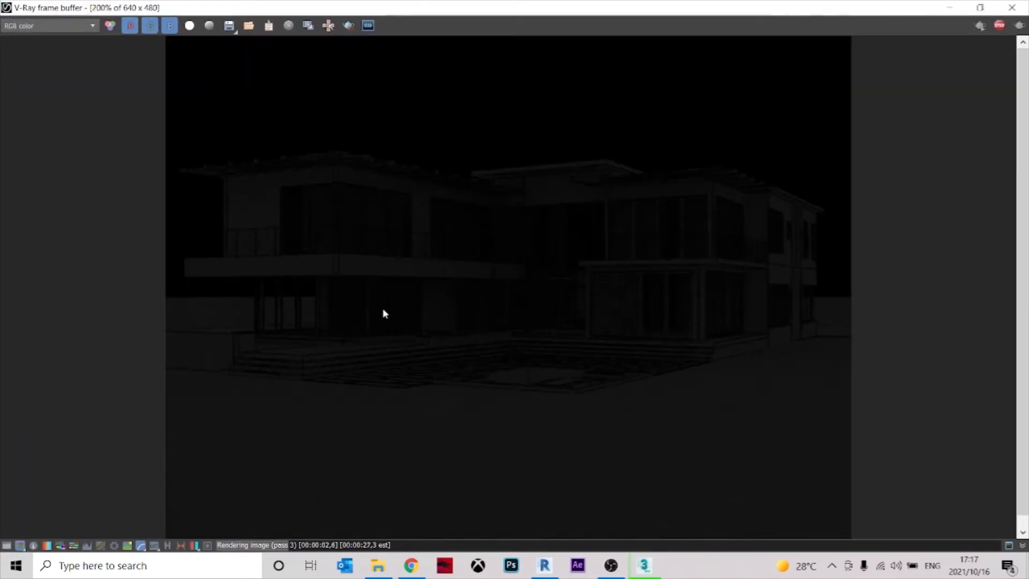
pyautogui.scroll(-1, 384, 313)
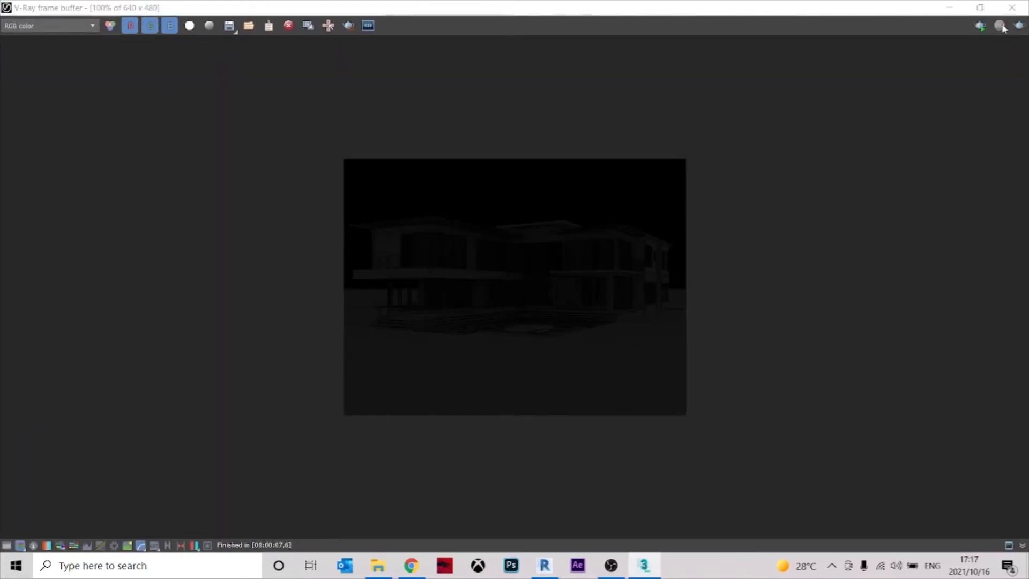
pyautogui.click(980, 8)
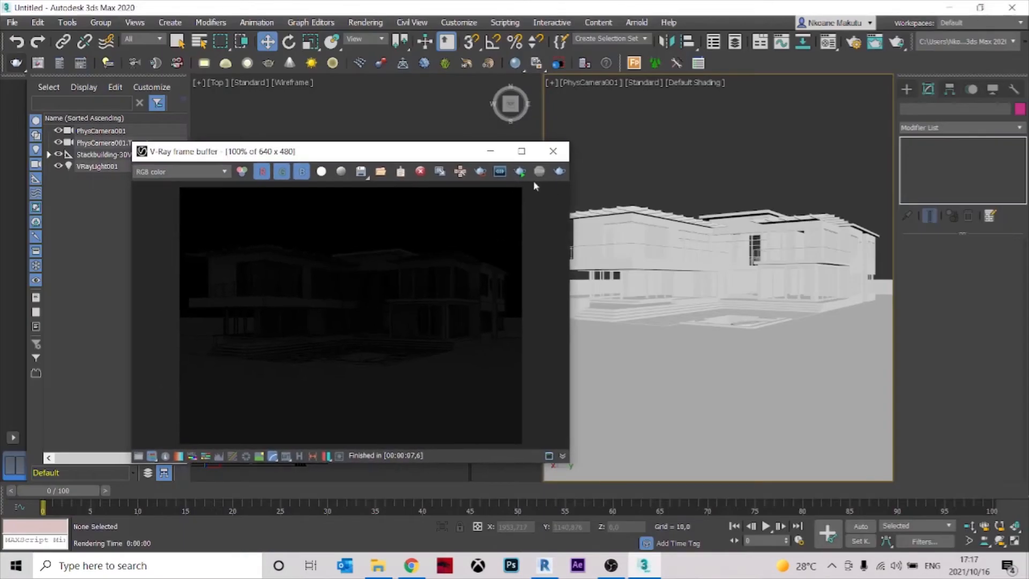
pyautogui.click(554, 151)
# Raise the intensity multiplier of the V-Ray dome light
pyautogui.scroll(-4, 482, 246)
pyautogui.scroll(3, 455, 305)
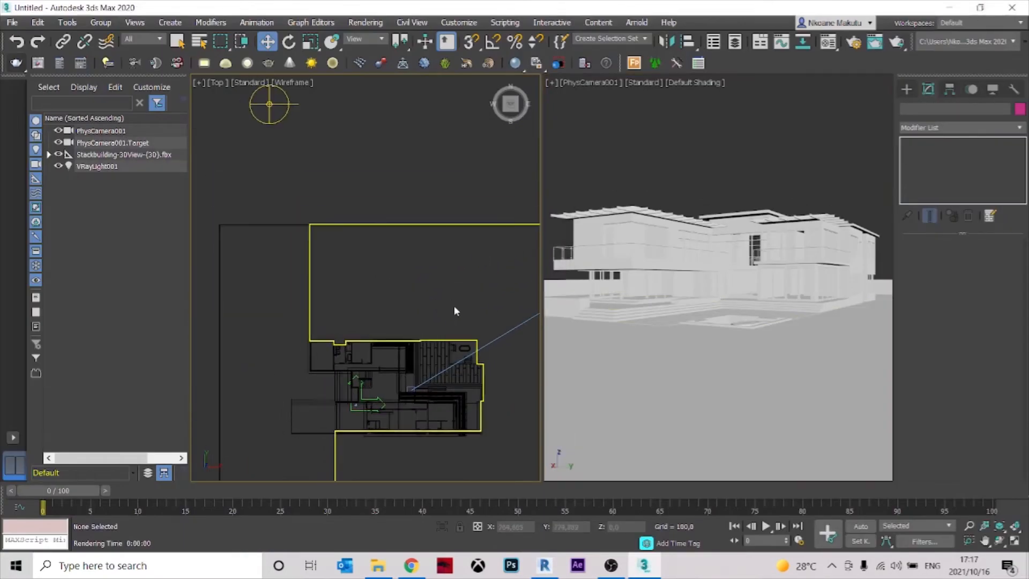
pyautogui.click(270, 105)
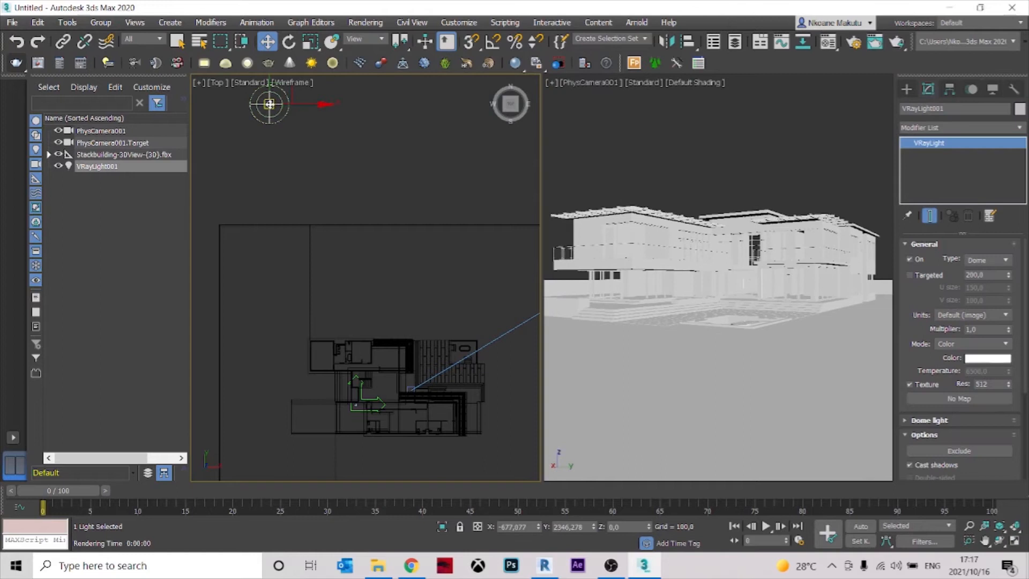
pyautogui.click(973, 331)
# Test-render the camera view with the new dome light intensity and close the frame buffer
pyautogui.click(662, 187)
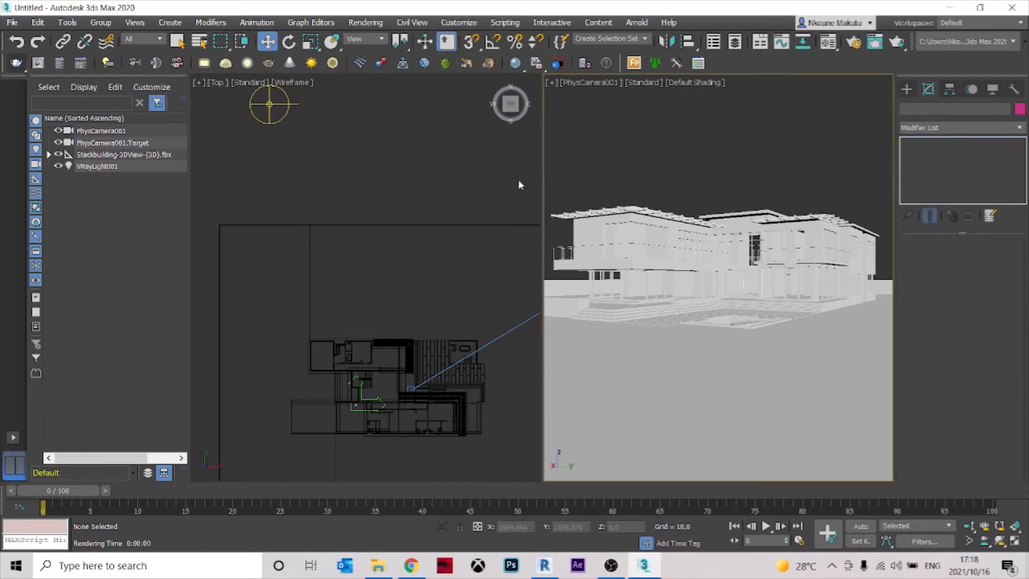
pyautogui.click(16, 63)
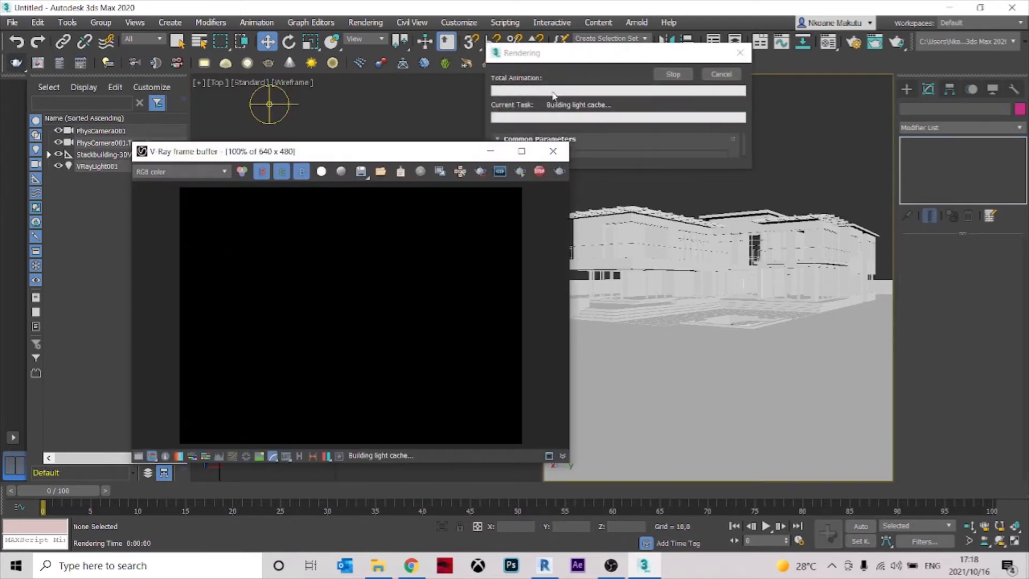
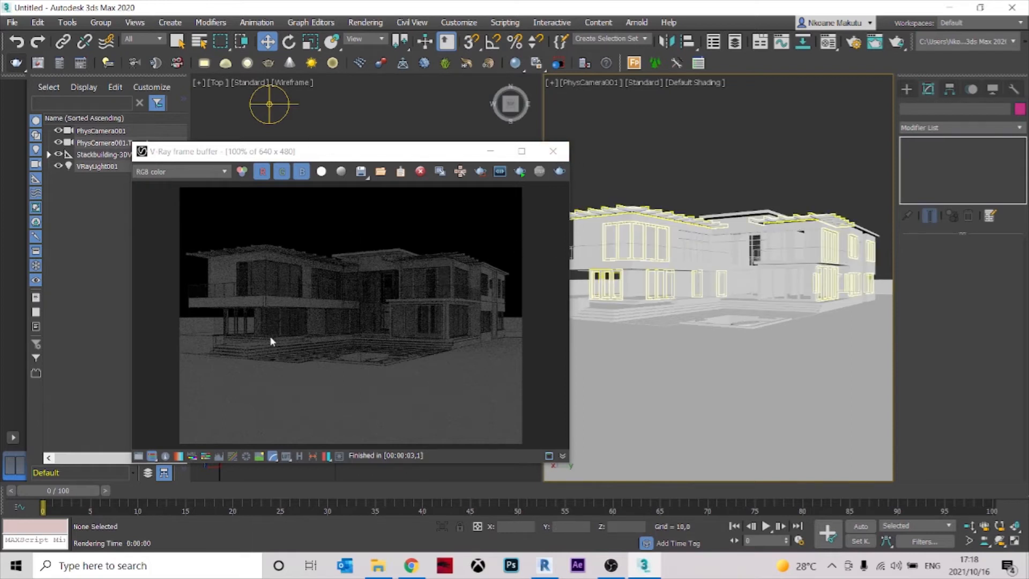
pyautogui.click(555, 153)
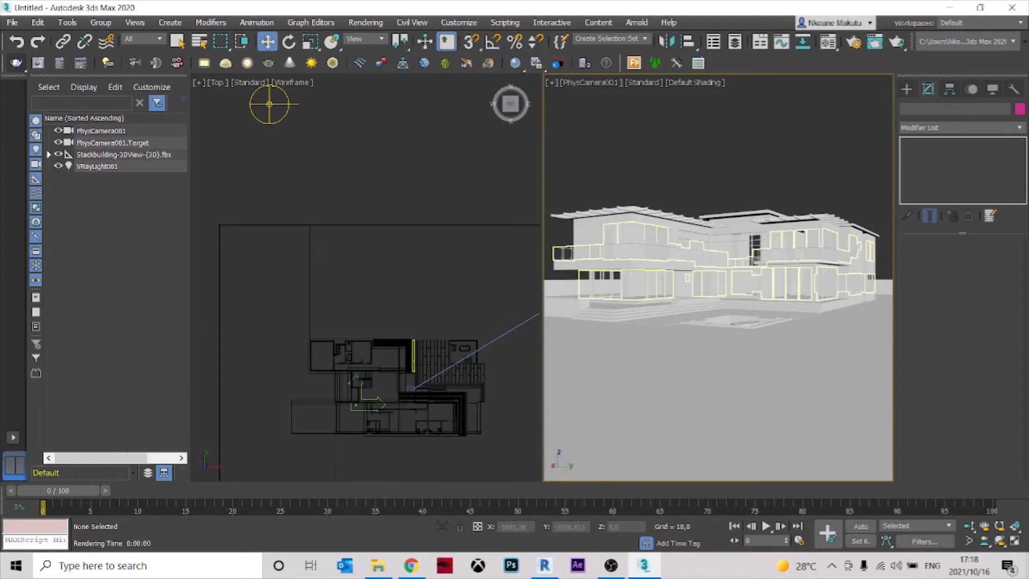
# Switch to Chrome and look through the Prairie House pin and its related house exteriors on Pinterest
pyautogui.click(411, 566)
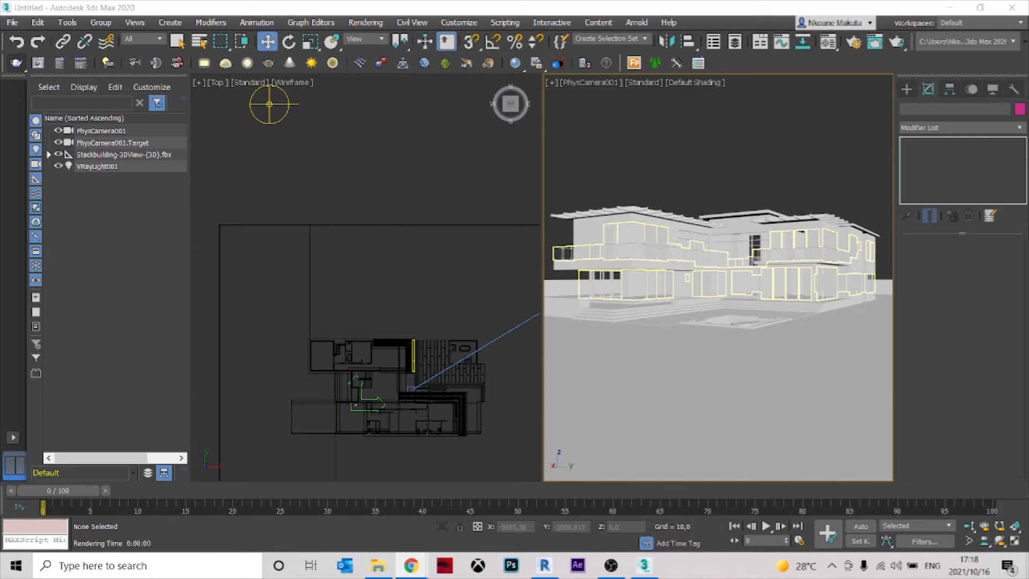
pyautogui.hotkey('alt', 'Tab')
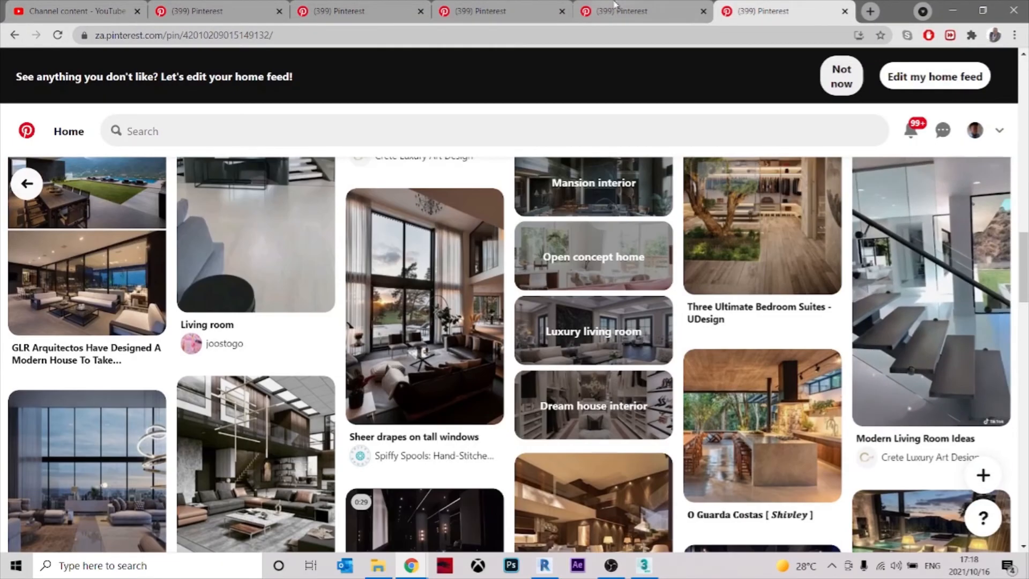
pyautogui.click(638, 11)
pyautogui.click(471, 11)
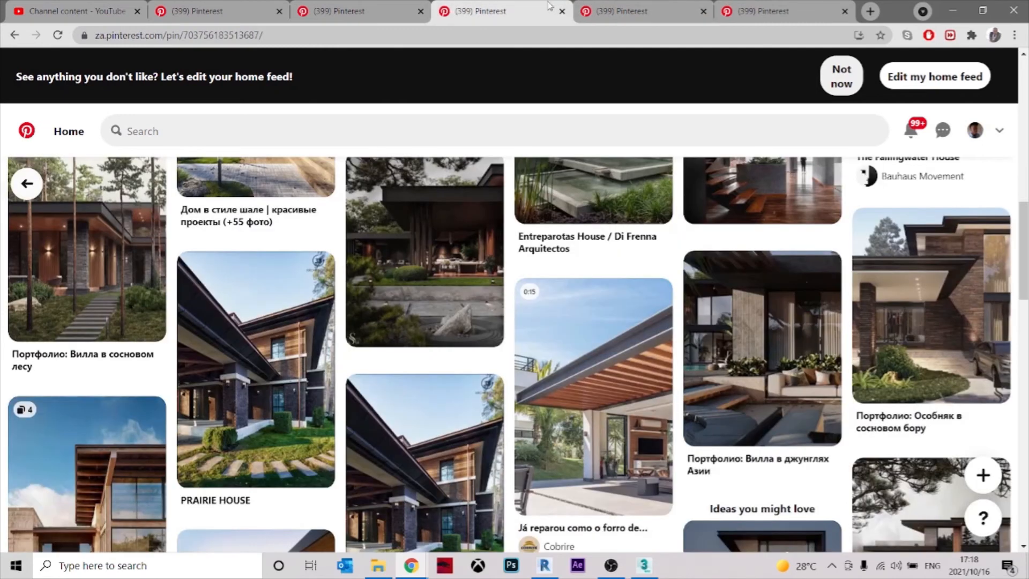
pyautogui.scroll(10, 621, 277)
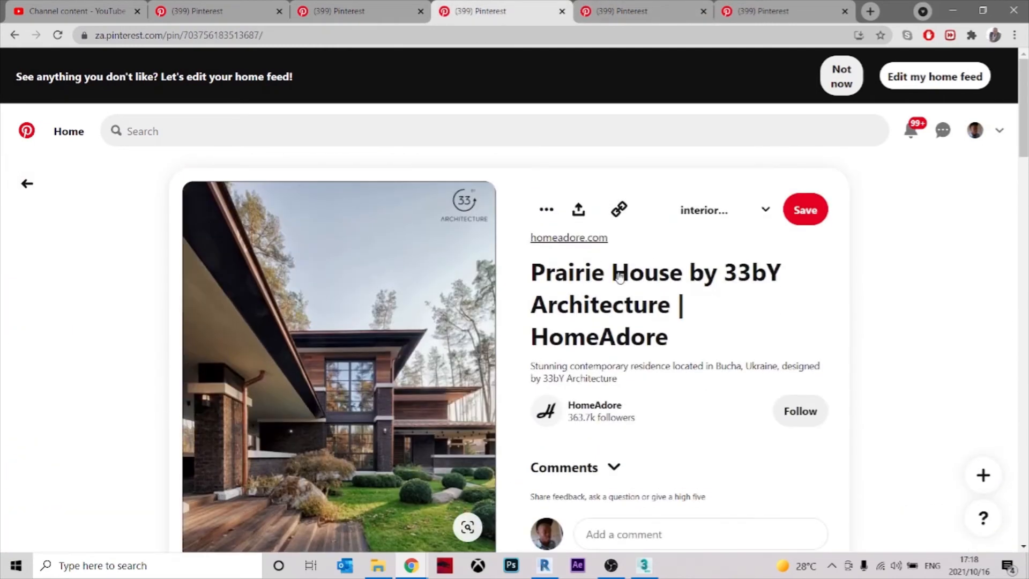
pyautogui.scroll(-2, 336, 399)
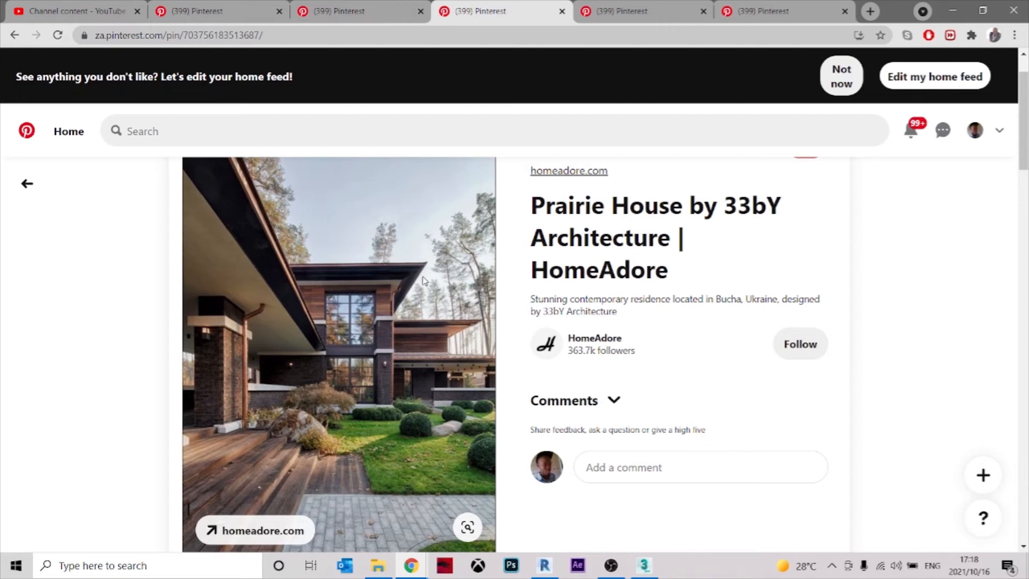
pyautogui.scroll(-8, 423, 280)
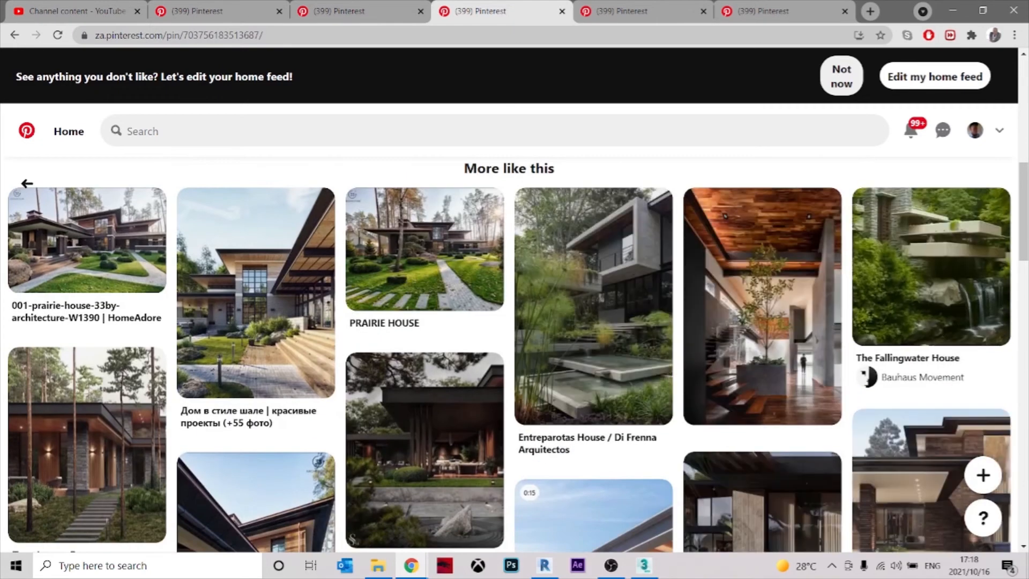
pyautogui.scroll(-5, 465, 313)
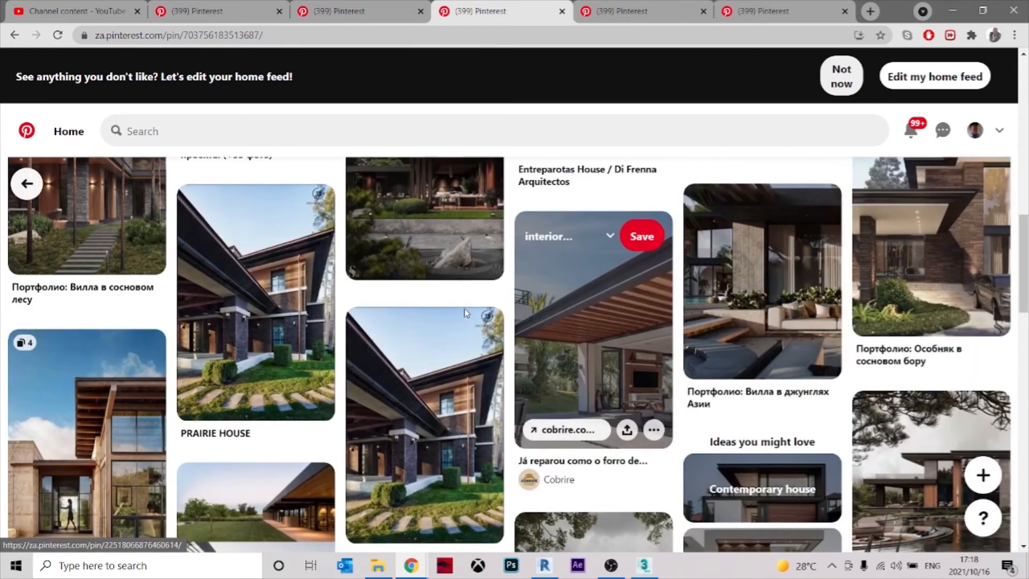
pyautogui.scroll(-4, 465, 313)
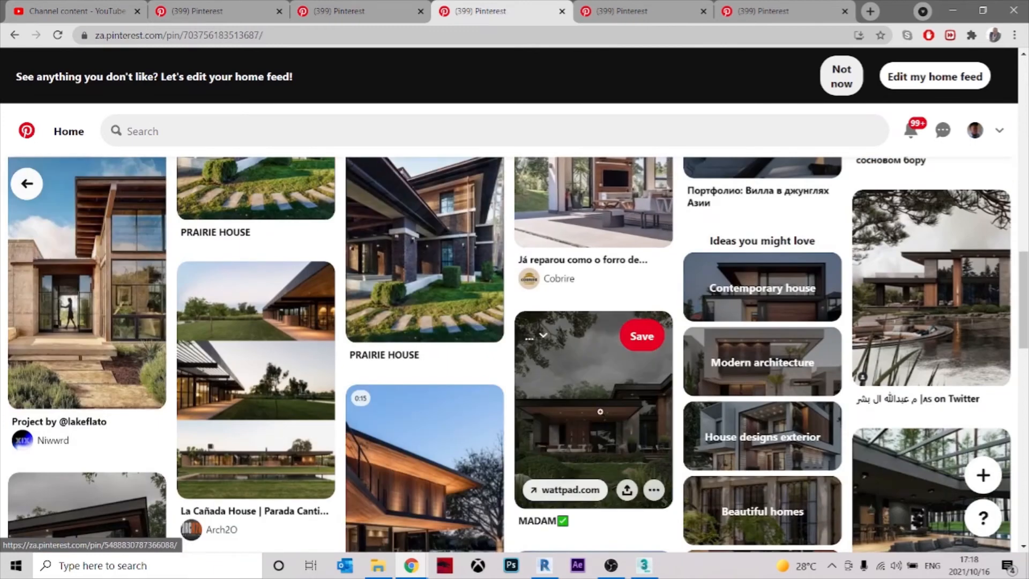
# Open the dark-roofed villa pin from wattpad.com and look through the similar house images
pyautogui.click(600, 411)
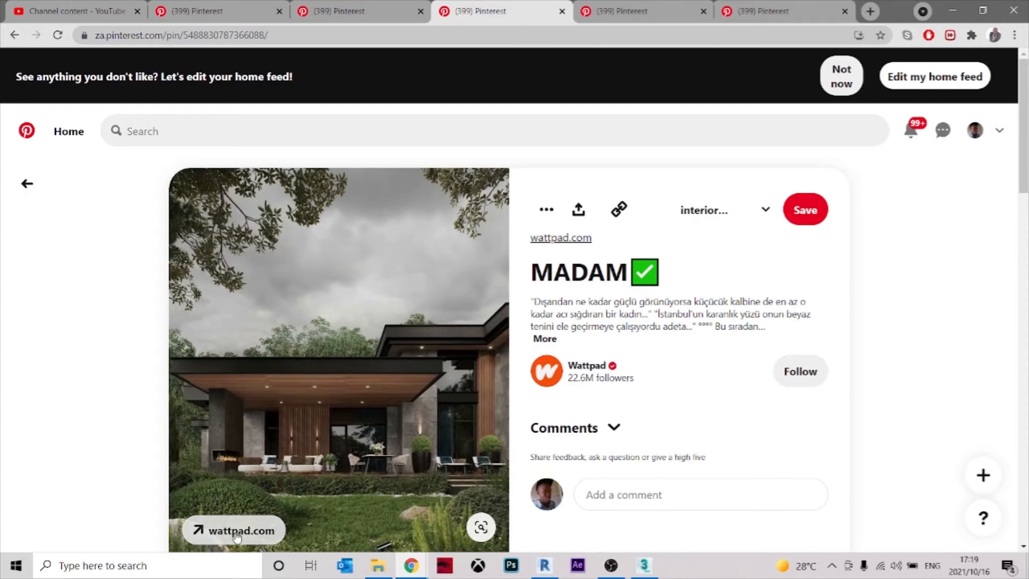
pyautogui.scroll(-2, 342, 244)
pyautogui.scroll(-7, 342, 243)
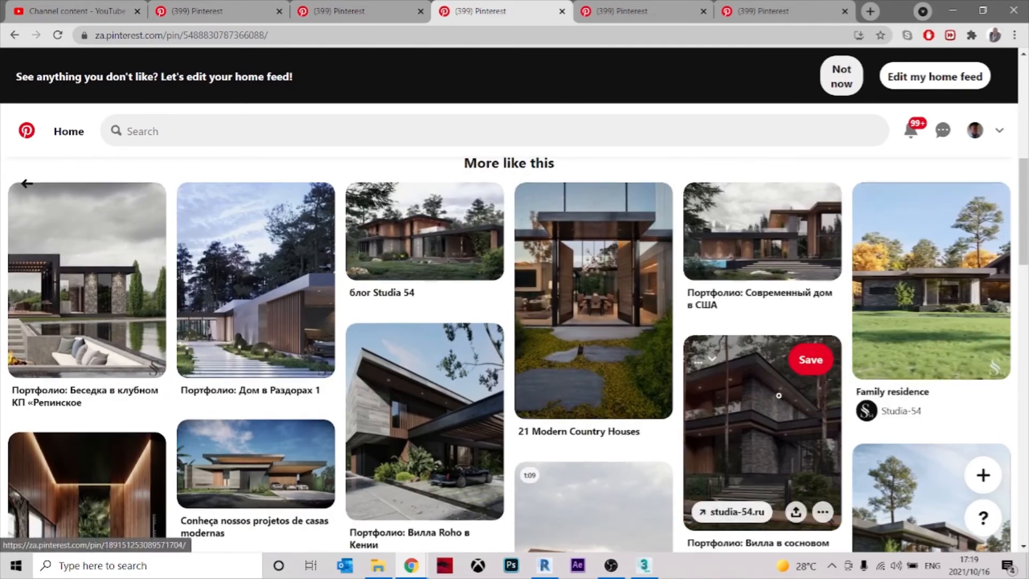
pyautogui.scroll(-2, 779, 397)
pyautogui.scroll(-5, 641, 332)
pyautogui.scroll(-1, 502, 315)
# Search Pinterest for HDRI
pyautogui.click(147, 130)
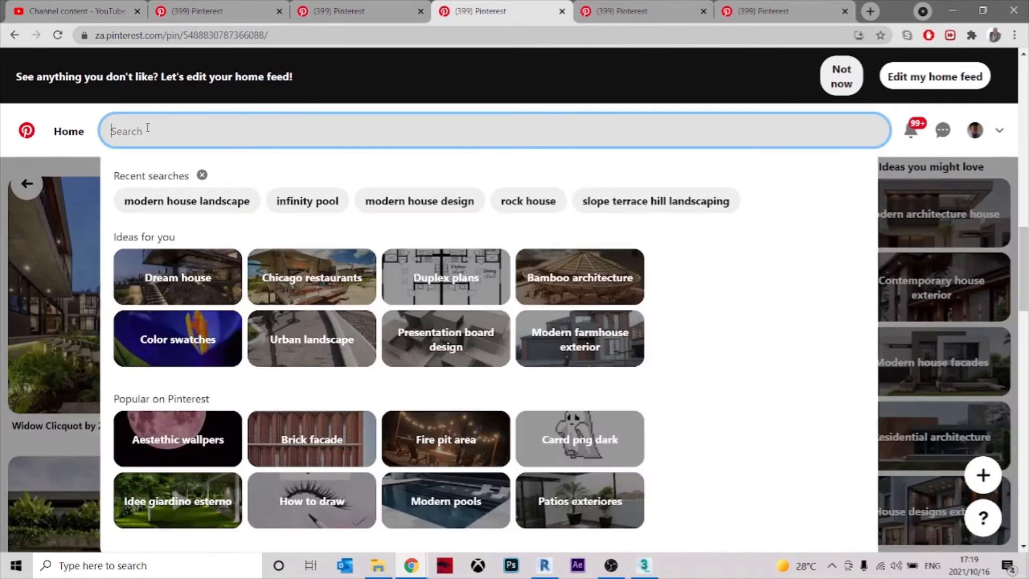
pyautogui.write('HDRI')
pyautogui.press('Return')
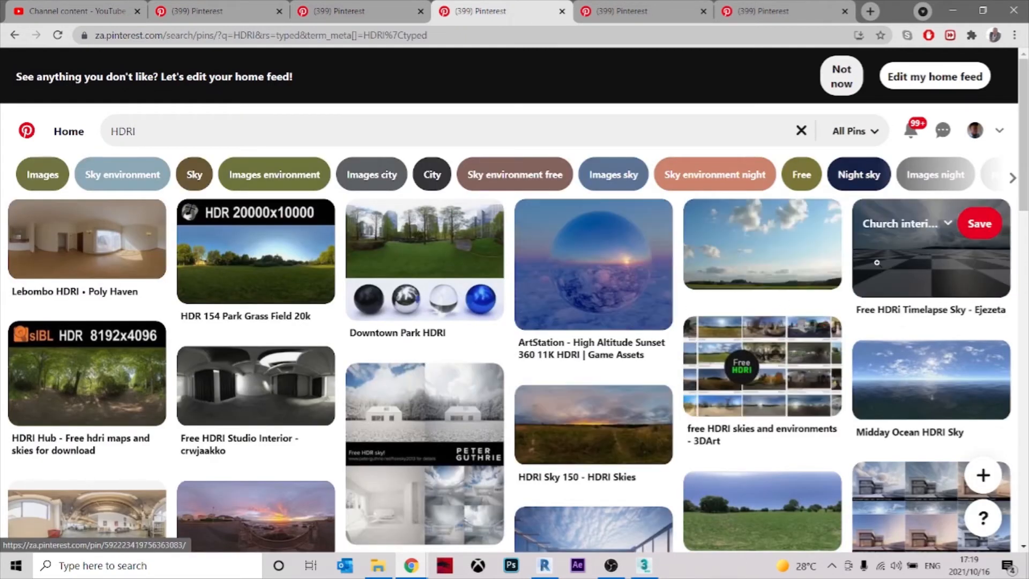
# Look through the HDRI search results on Pinterest and open the HDRI Sky 284 pin
pyautogui.scroll(-6, 236, 346)
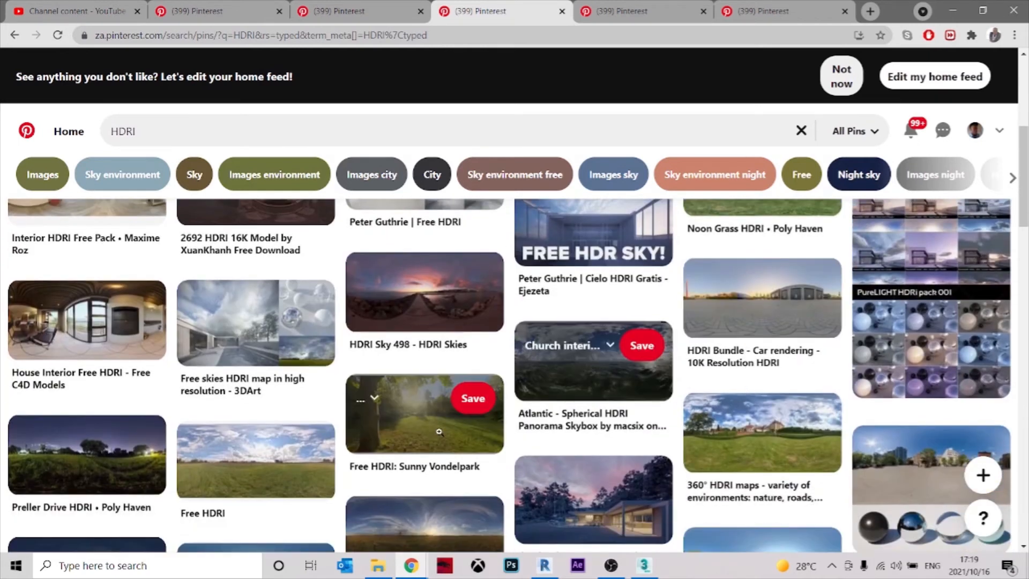
pyautogui.scroll(-3, 424, 408)
pyautogui.scroll(-5, 556, 327)
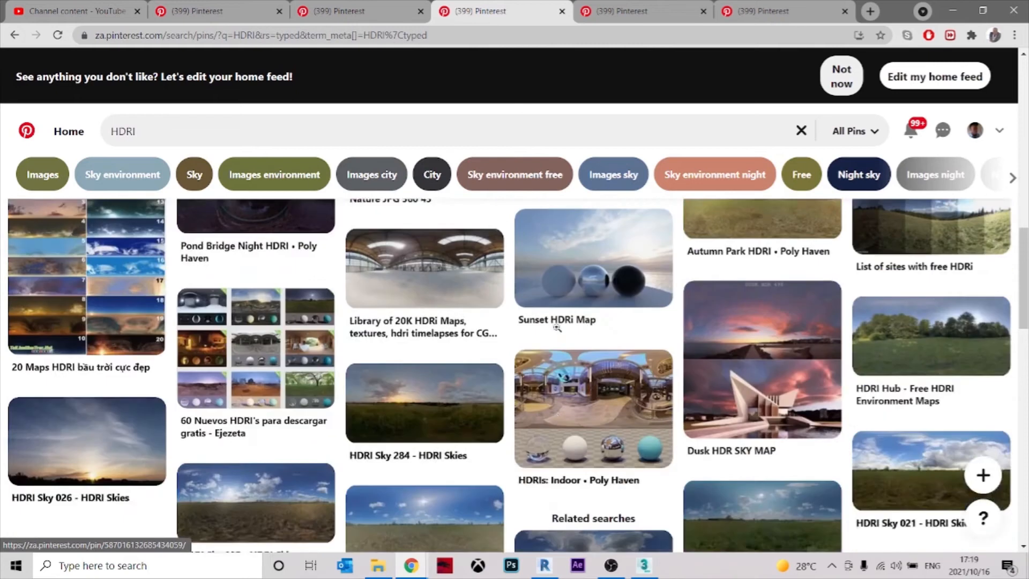
pyautogui.click(411, 324)
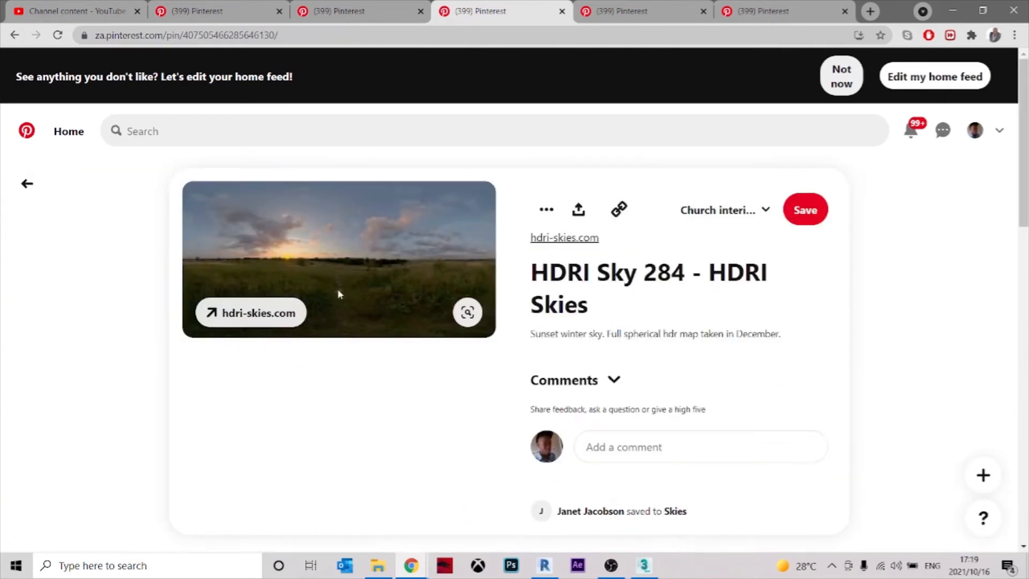
# Switch back to 3ds Max, open the Material Editor and name the third sample slot's material HDRI MATERIAL
pyautogui.click(950, 11)
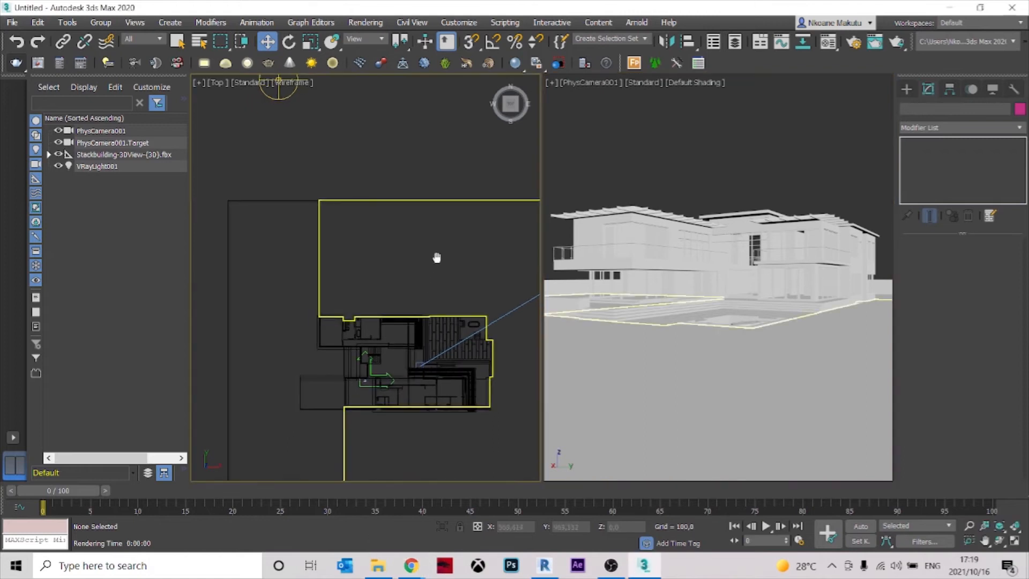
pyautogui.moveTo(436, 255); pyautogui.dragTo(430, 186, button='middle')
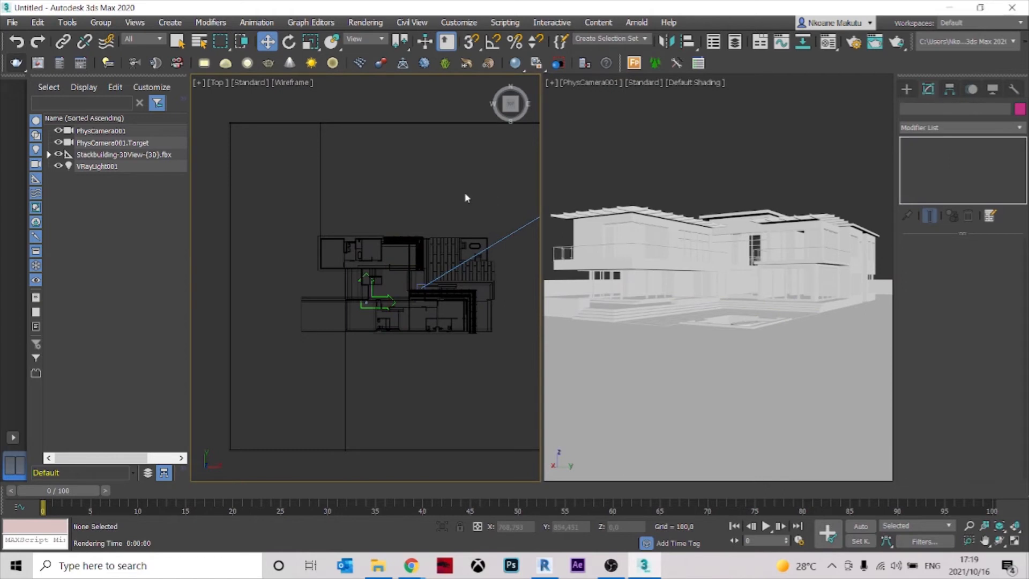
pyautogui.click(616, 140)
pyautogui.click(834, 44)
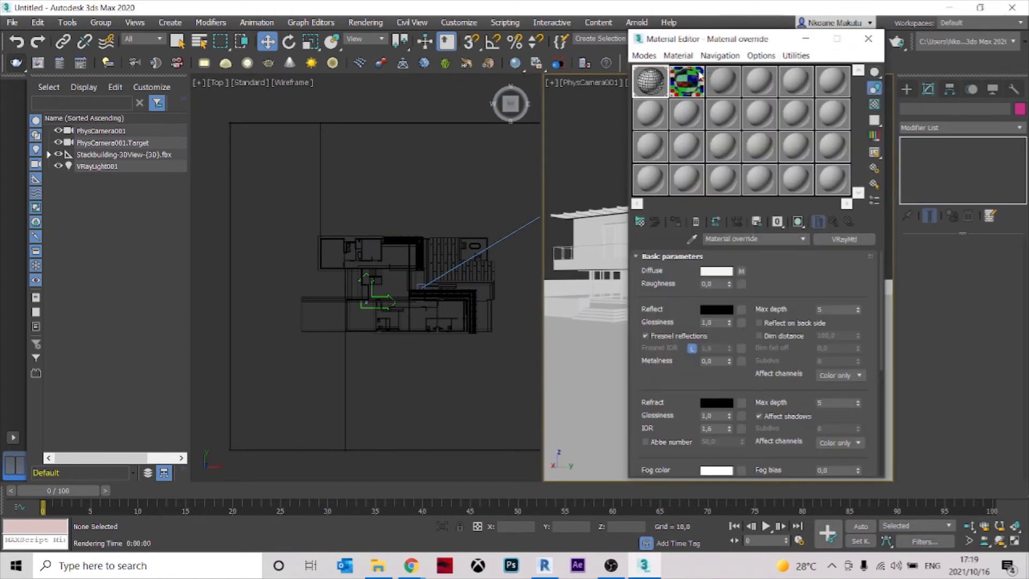
pyautogui.click(721, 82)
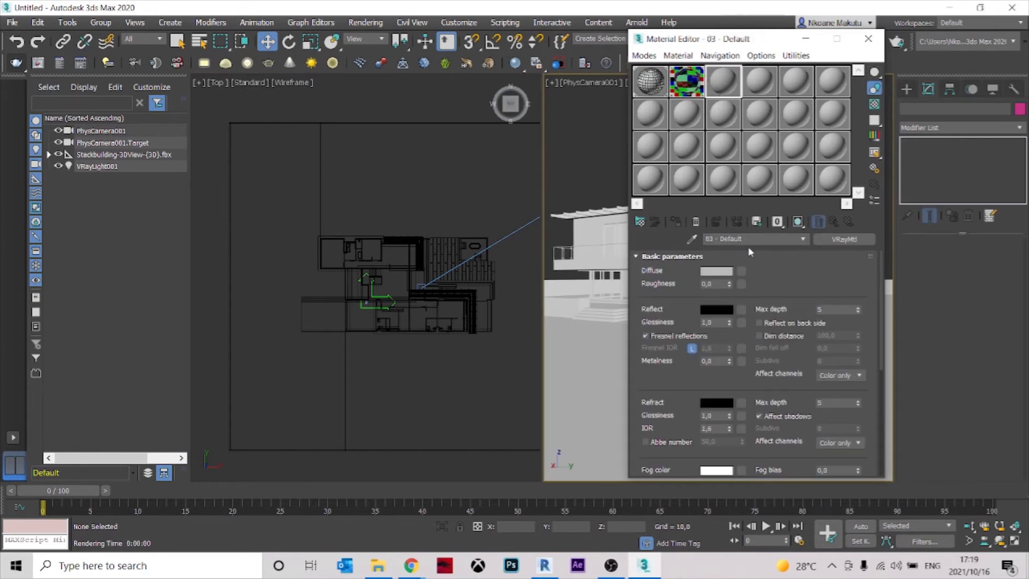
pyautogui.write('H')
pyautogui.press('Return')
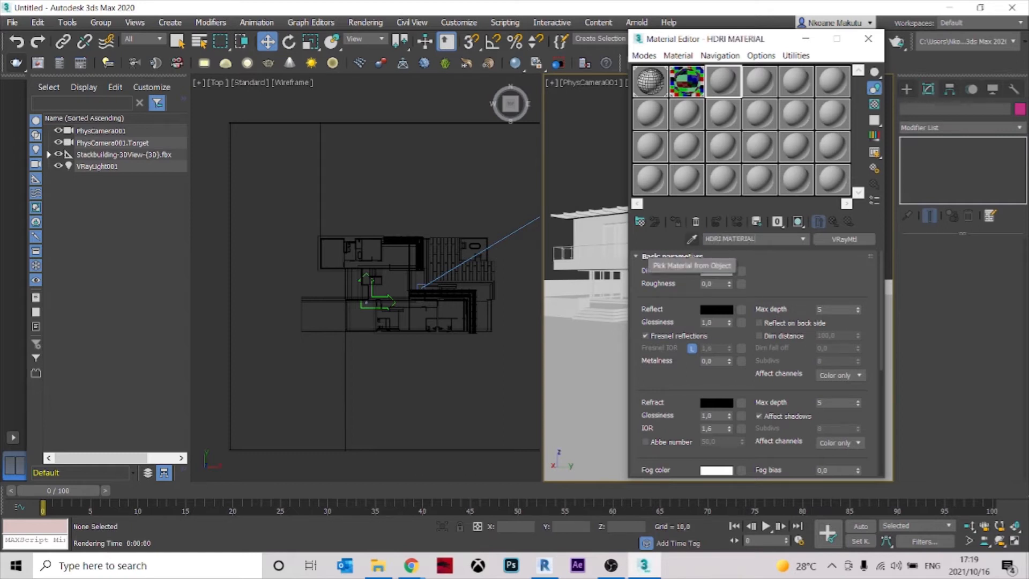
pyautogui.click(844, 240)
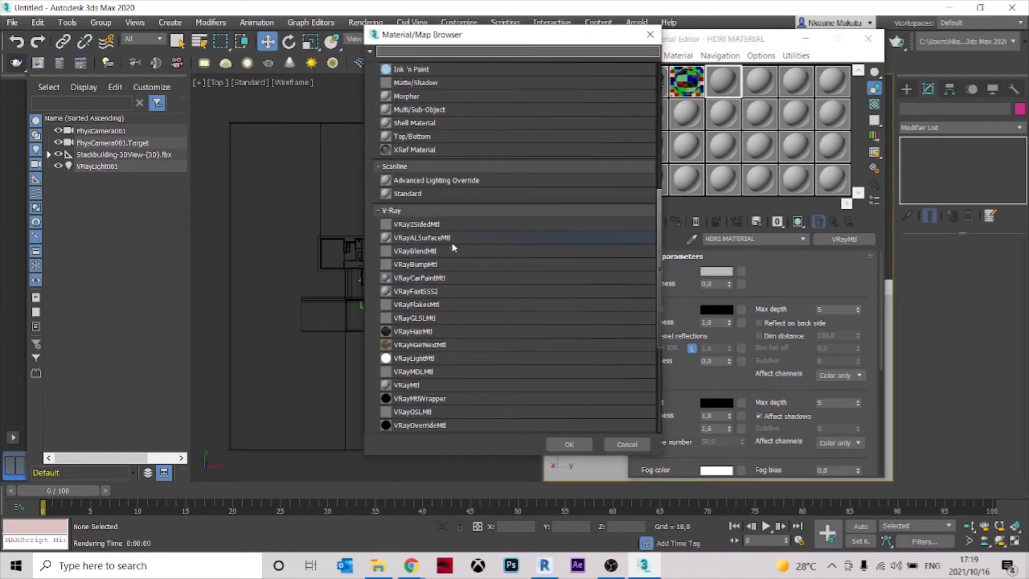
pyautogui.scroll(-2, 453, 247)
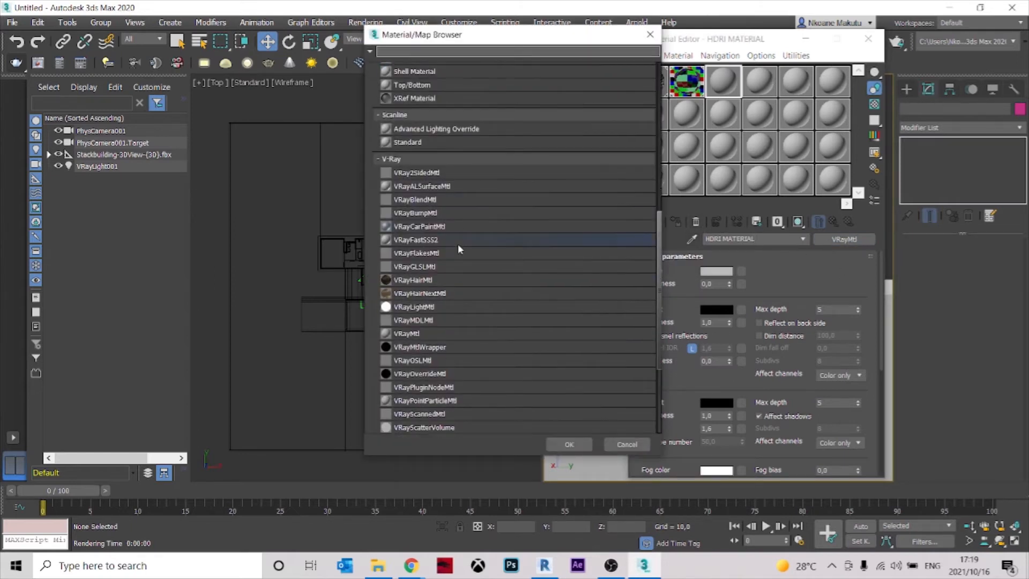
pyautogui.click(651, 33)
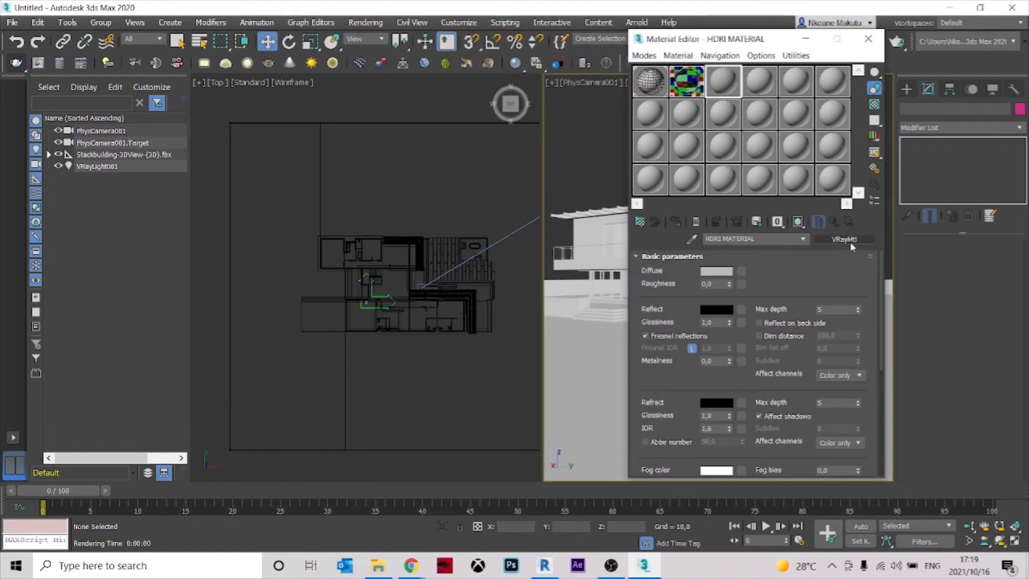
# Load a VRayHDRI map into the third sample slot from the Material/Map Browser and close the browser
pyautogui.click(639, 222)
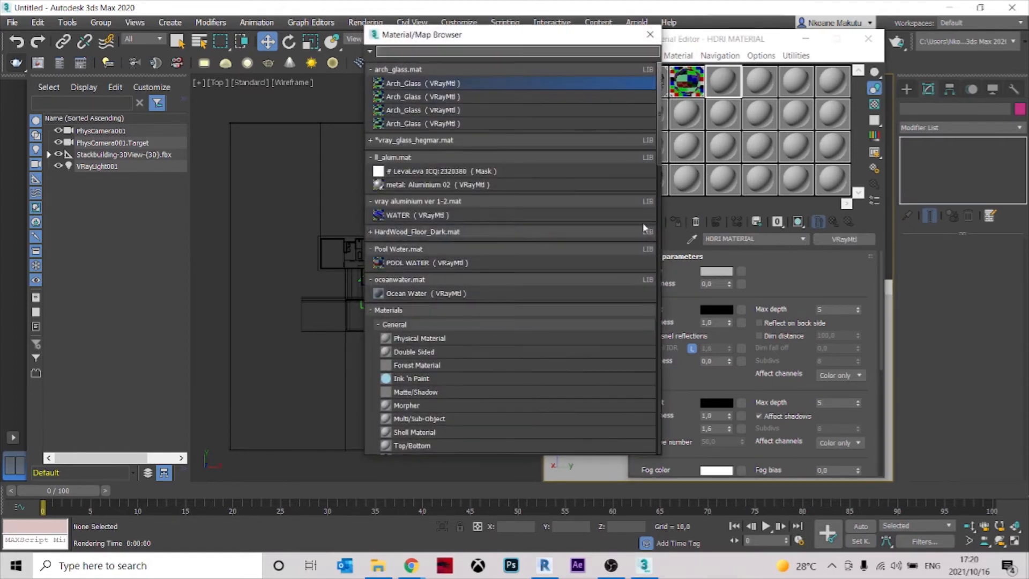
pyautogui.scroll(-6, 471, 311)
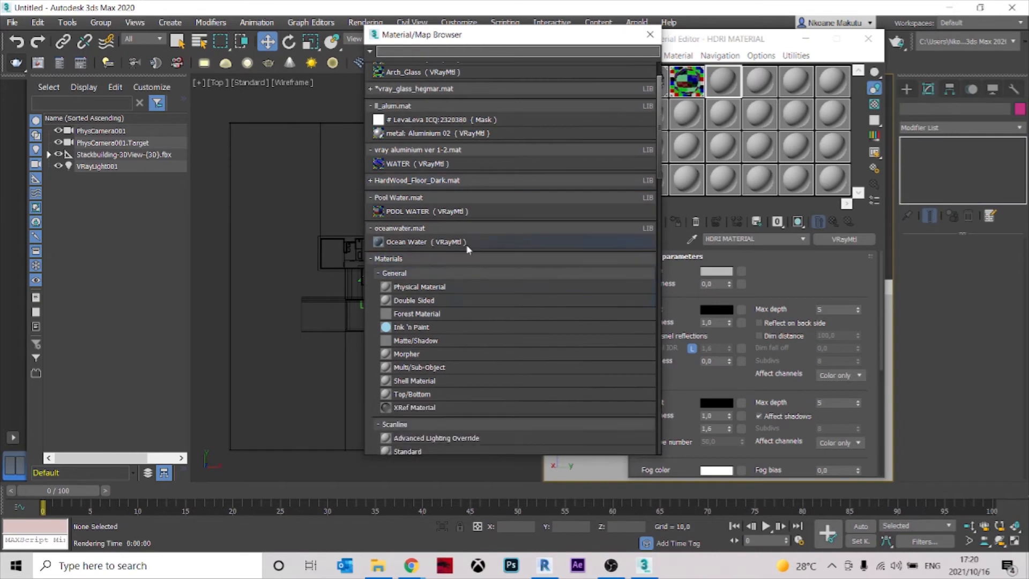
pyautogui.scroll(-6, 493, 255)
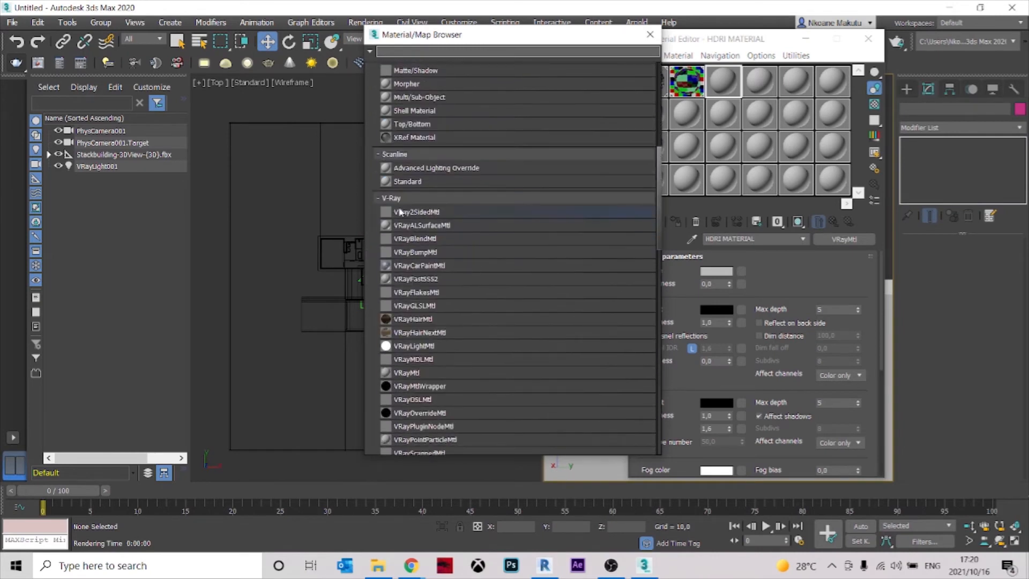
pyautogui.scroll(-1, 412, 333)
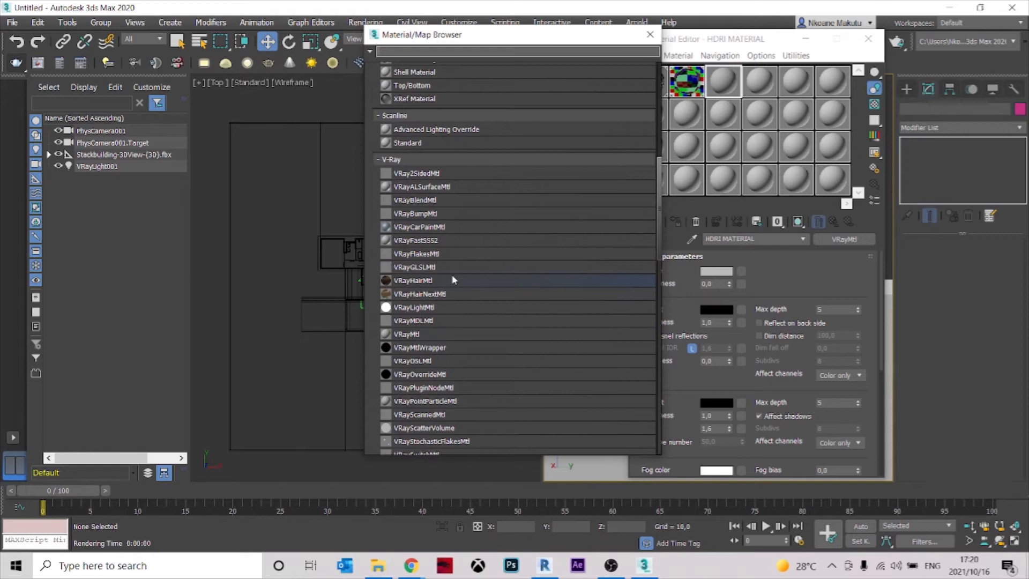
pyautogui.scroll(-2, 453, 279)
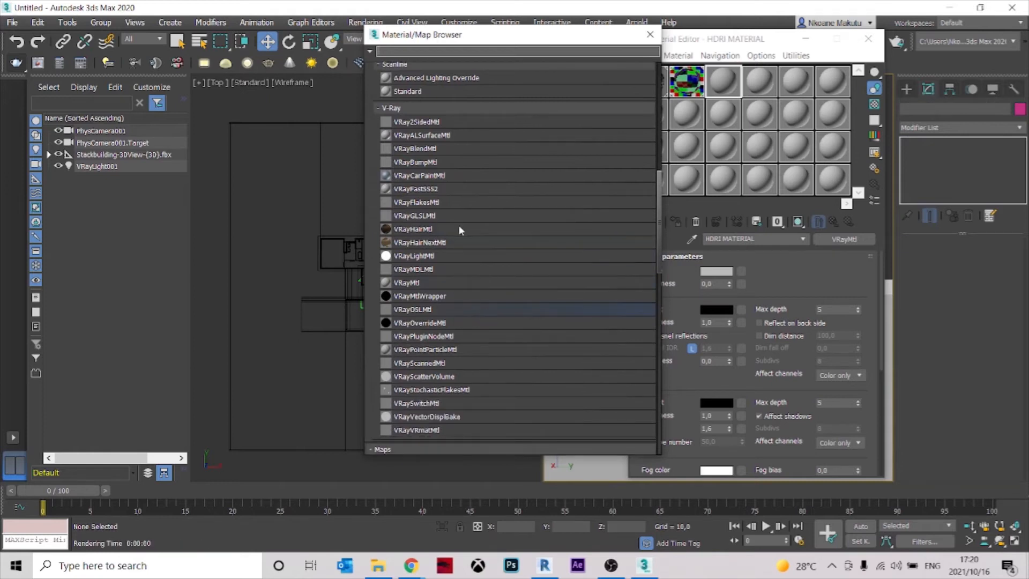
pyautogui.scroll(-3, 461, 220)
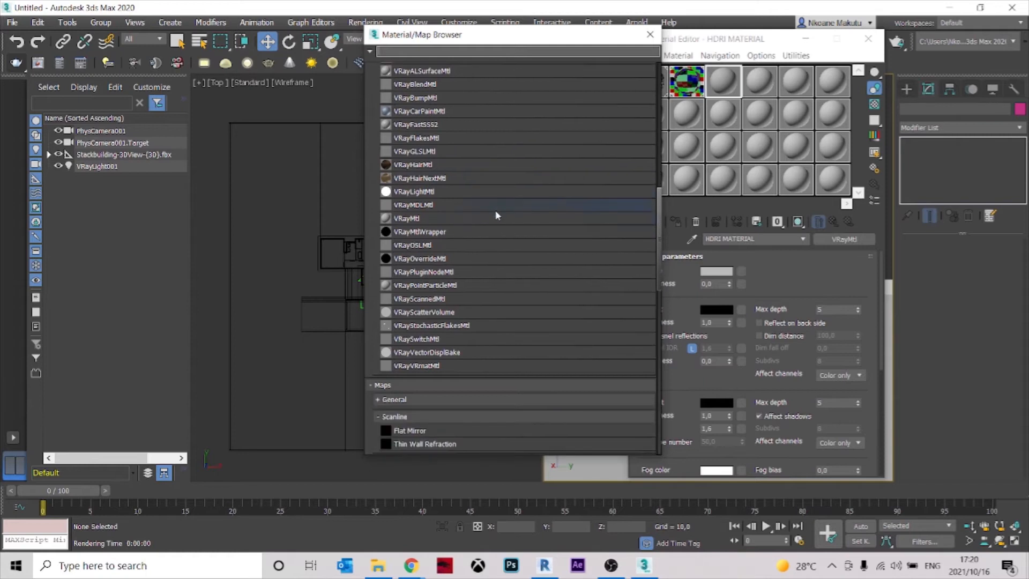
pyautogui.scroll(-1, 392, 405)
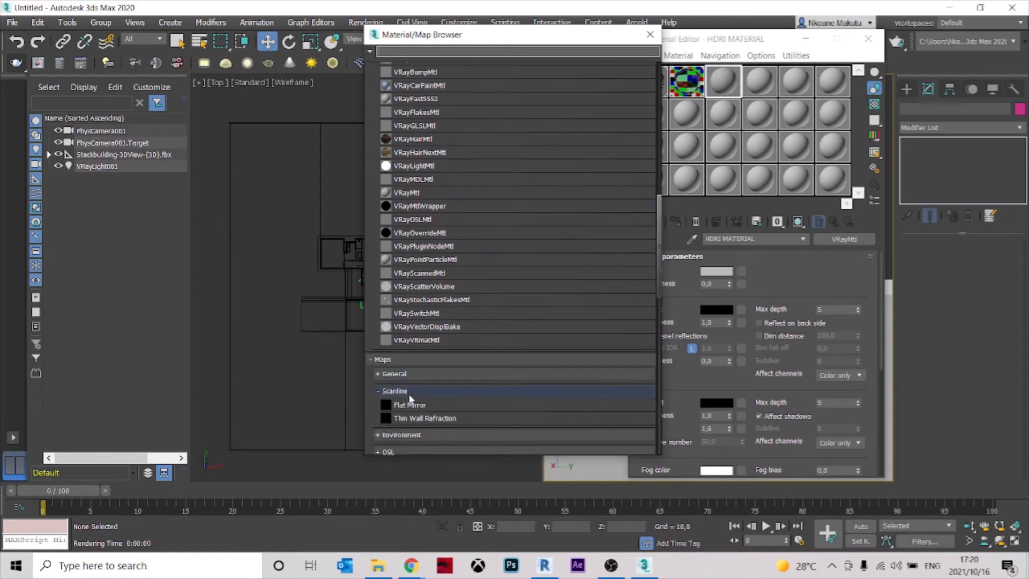
pyautogui.click(381, 375)
pyautogui.scroll(-3, 424, 319)
pyautogui.scroll(-10, 425, 320)
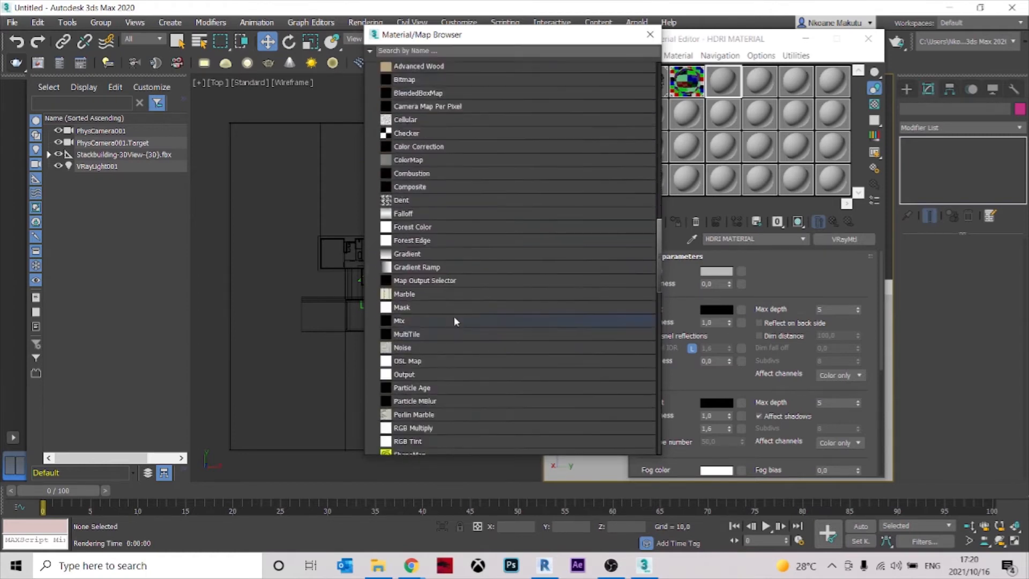
pyautogui.scroll(-6, 458, 301)
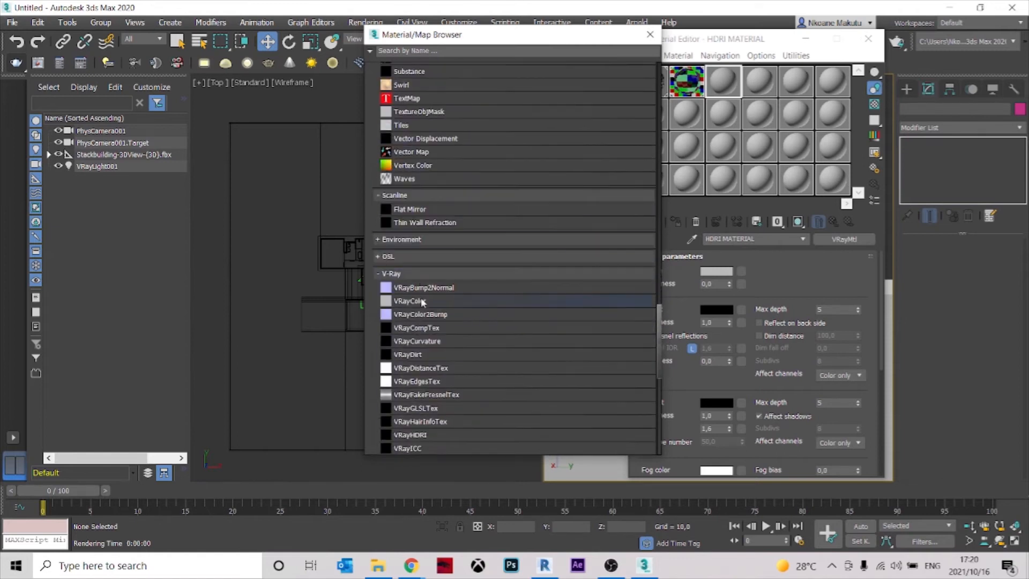
pyautogui.scroll(-5, 464, 177)
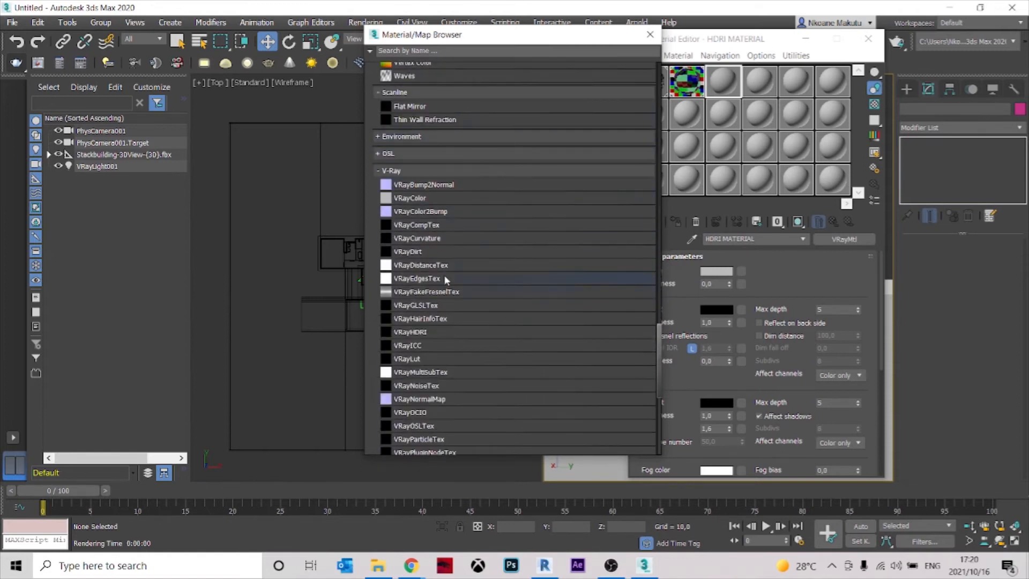
pyautogui.click(452, 318)
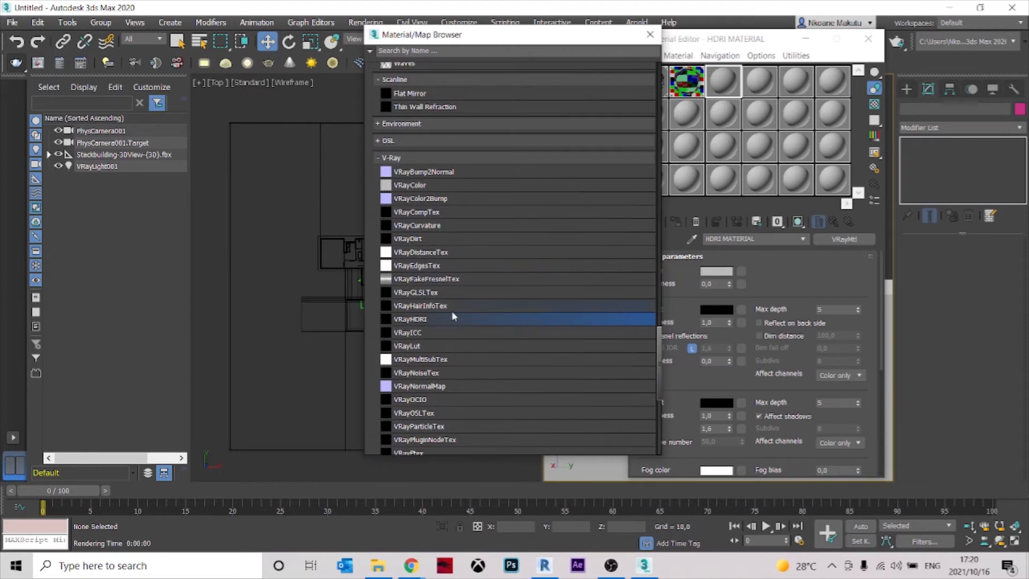
pyautogui.doubleClick(427, 319)
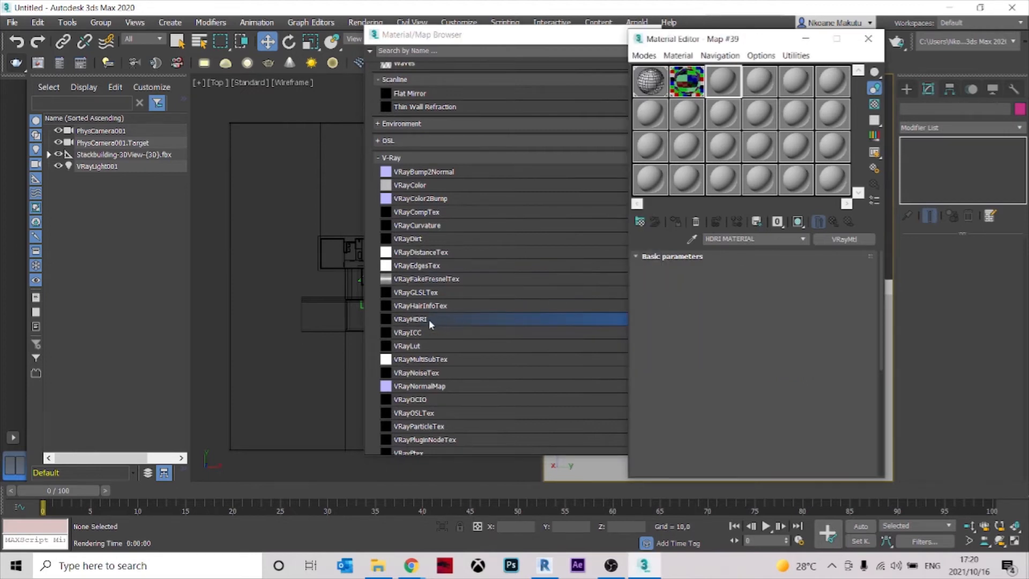
pyautogui.click(616, 36)
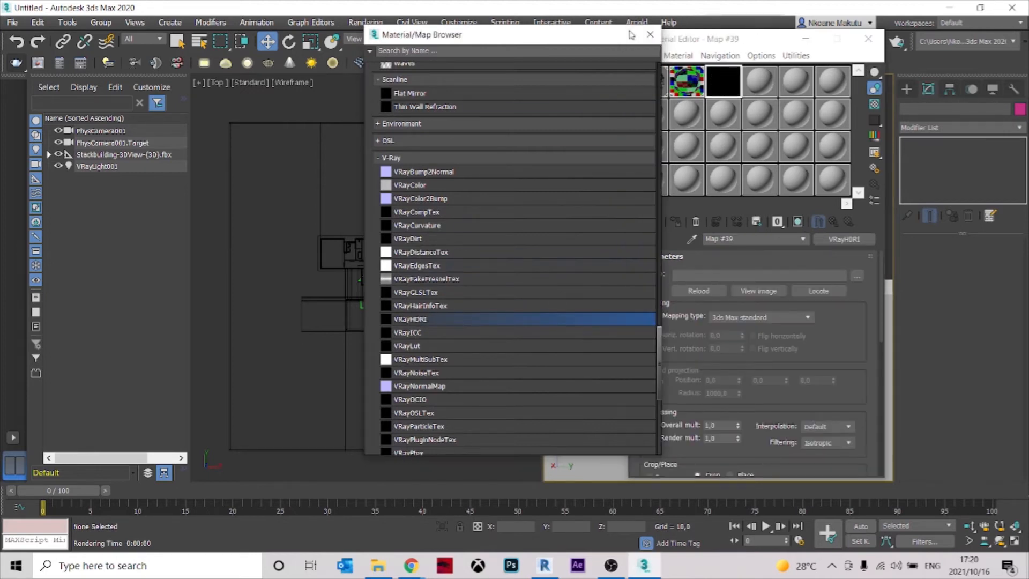
pyautogui.click(651, 35)
pyautogui.click(758, 80)
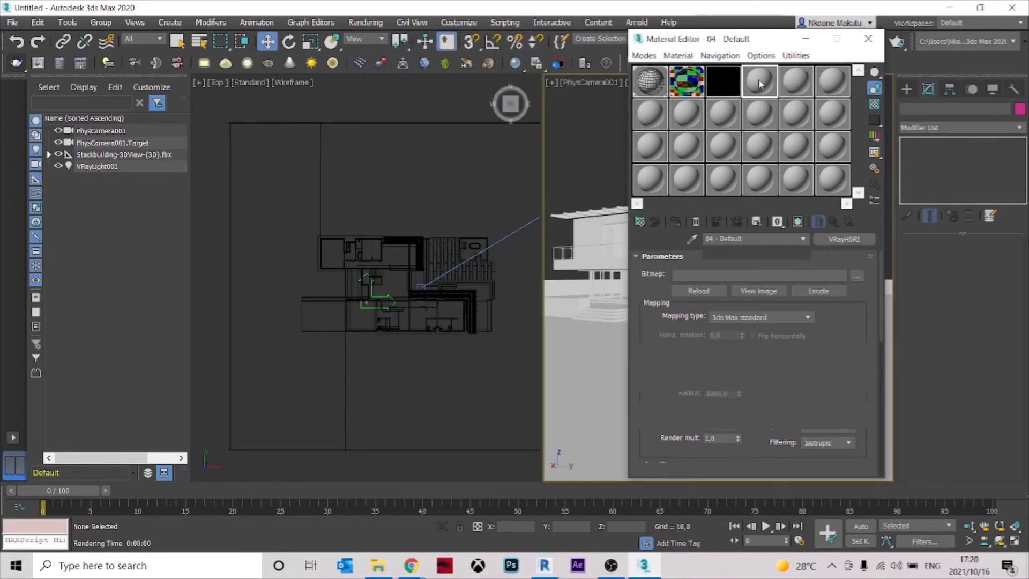
pyautogui.click(844, 240)
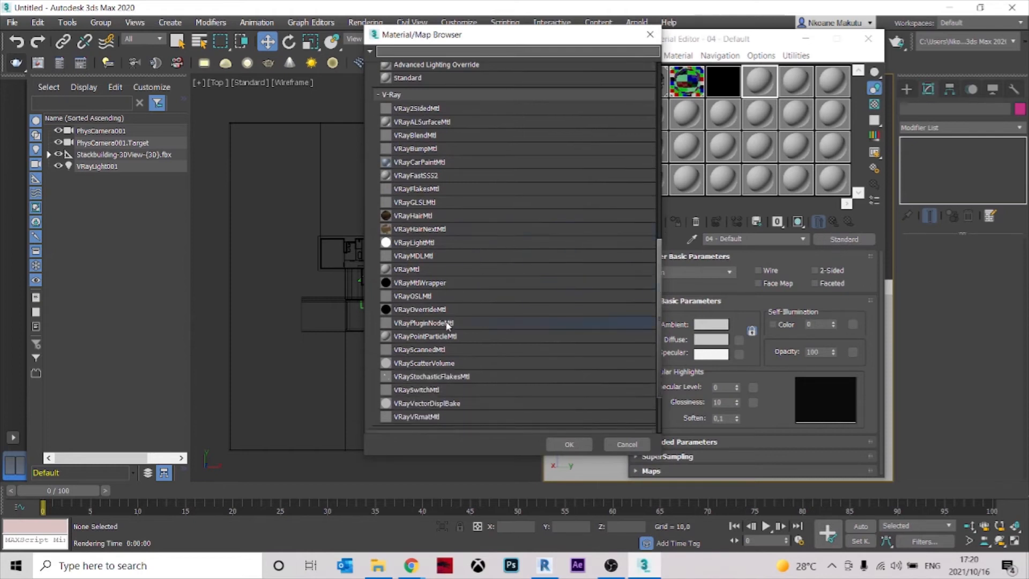
pyautogui.scroll(-2, 447, 325)
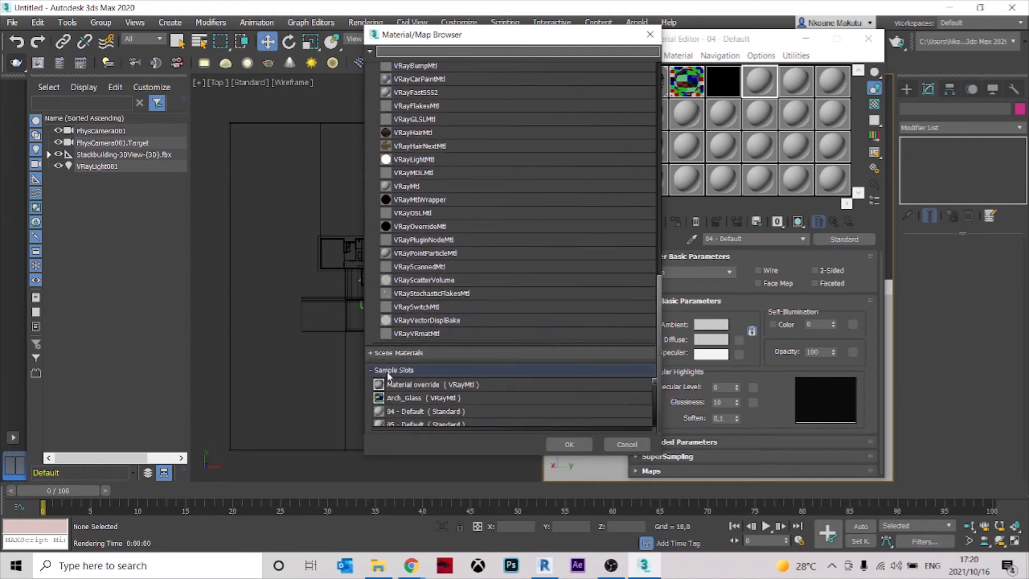
pyautogui.scroll(8, 530, 82)
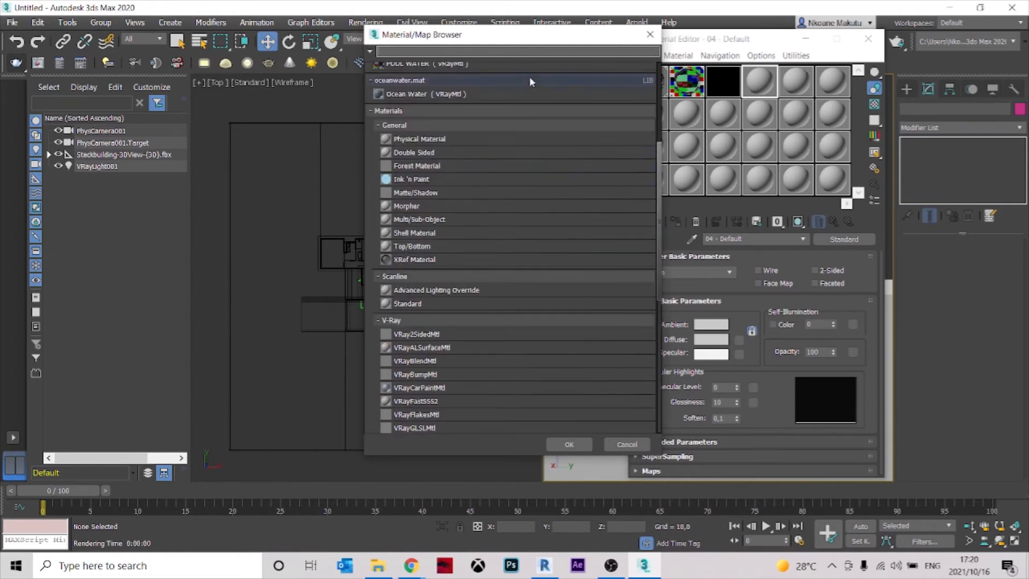
pyautogui.click(650, 35)
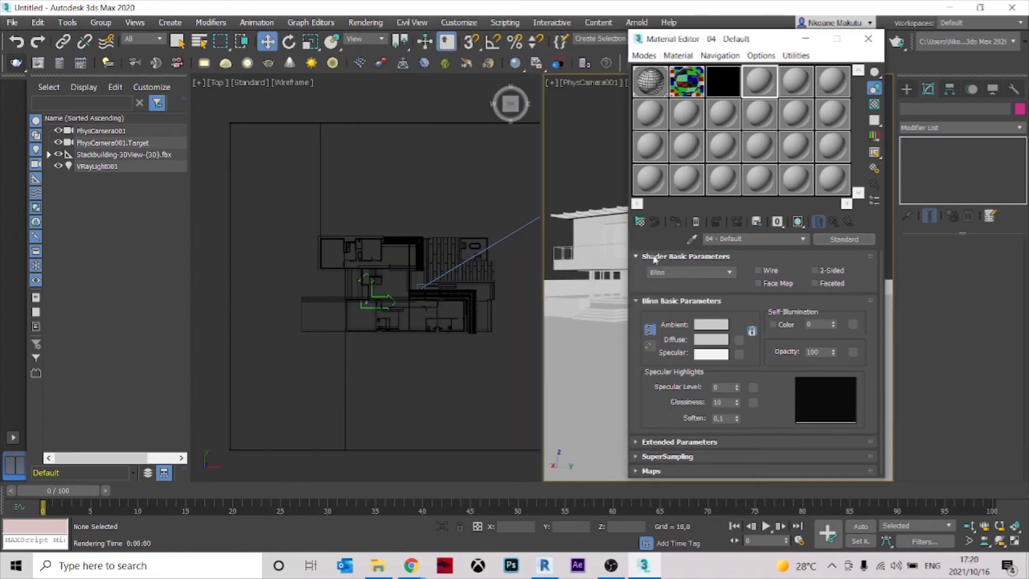
pyautogui.click(641, 222)
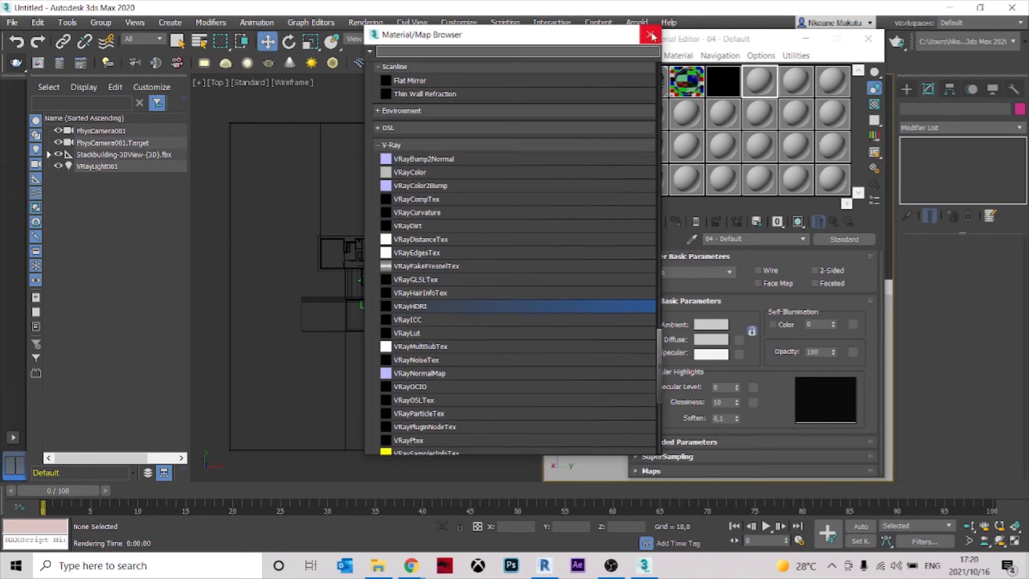
pyautogui.click(651, 35)
# Open an enlarged preview of the VRayHDRI map's sample slot and place its window over the scene list
pyautogui.click(736, 89)
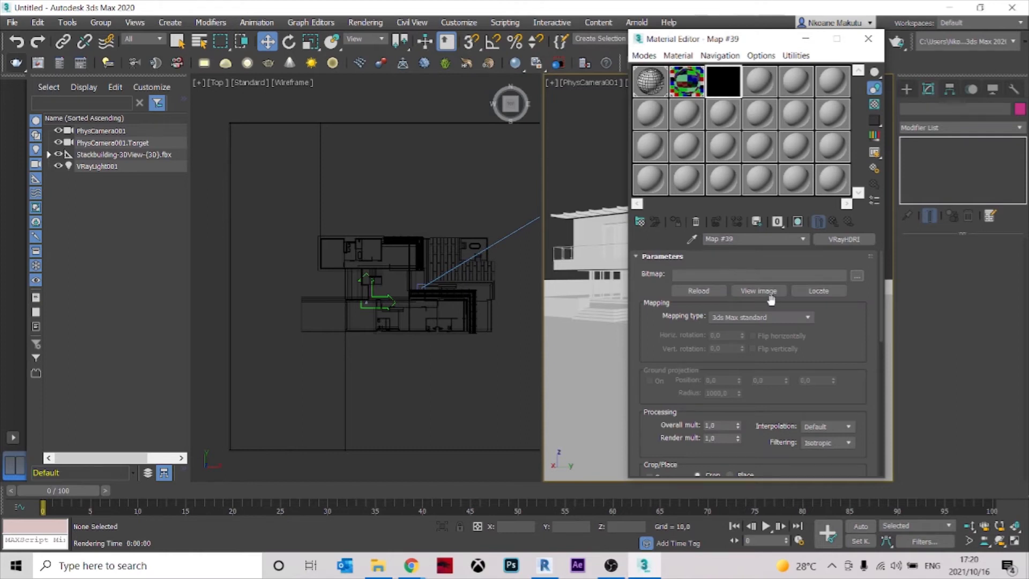
pyautogui.doubleClick(723, 88)
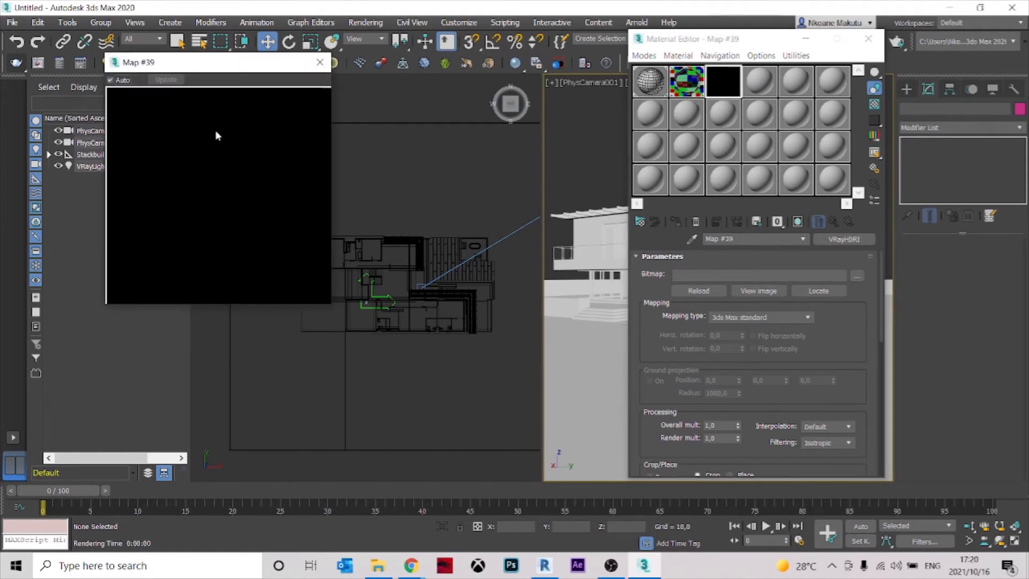
pyautogui.moveTo(250, 68); pyautogui.dragTo(168, 161)
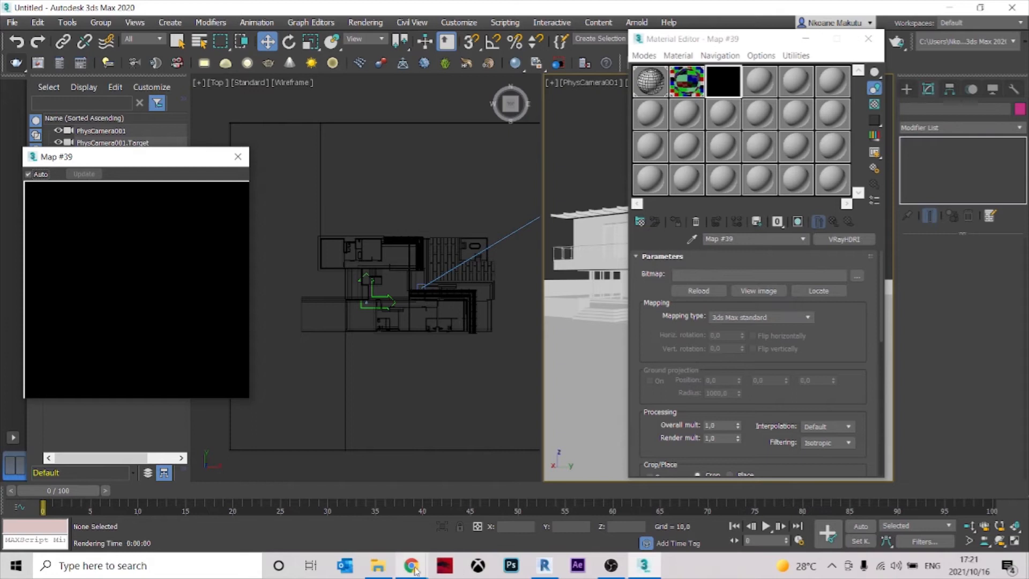
# Switch to Chrome, look through the Pinterest HDRI search results for sky maps, and return to 3ds Max
pyautogui.moveTo(411, 566)
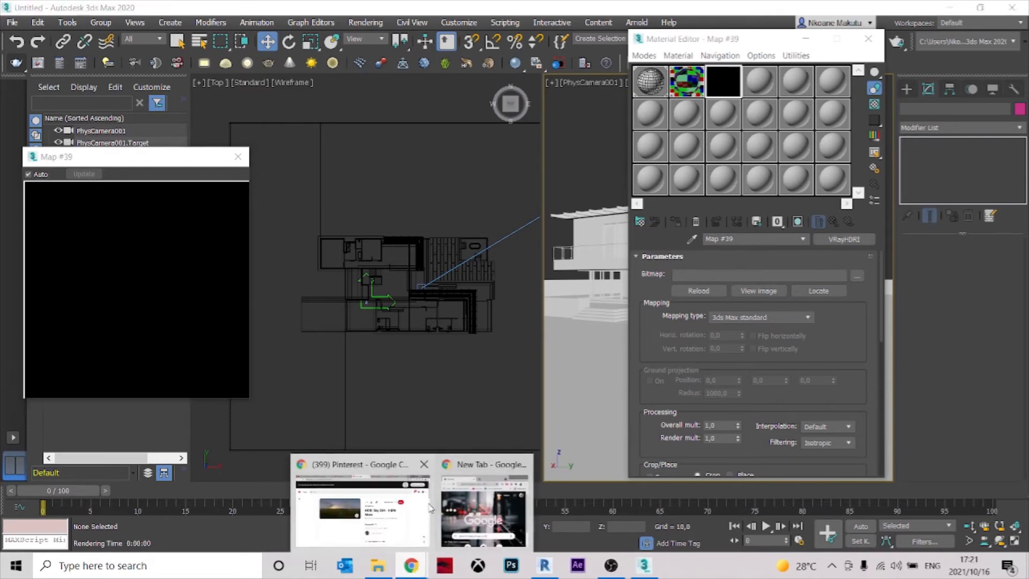
pyautogui.click(407, 509)
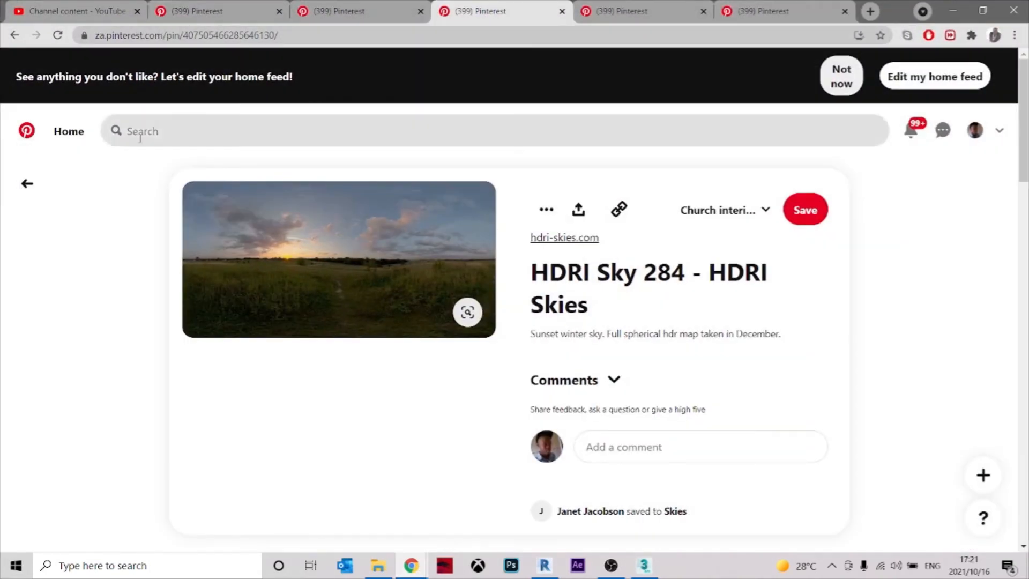
pyautogui.click(16, 37)
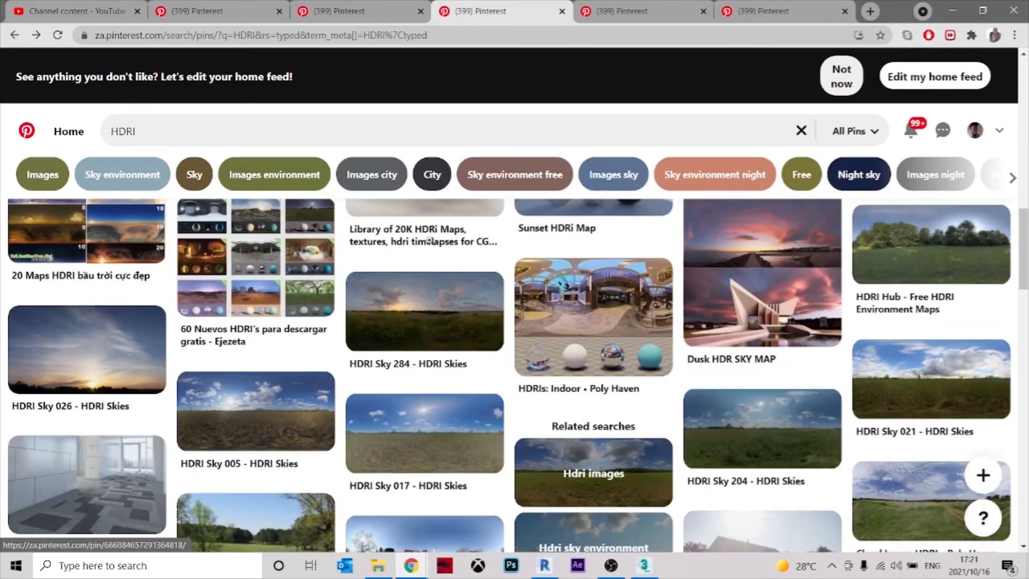
pyautogui.scroll(-9, 834, 296)
pyautogui.scroll(-2, 834, 296)
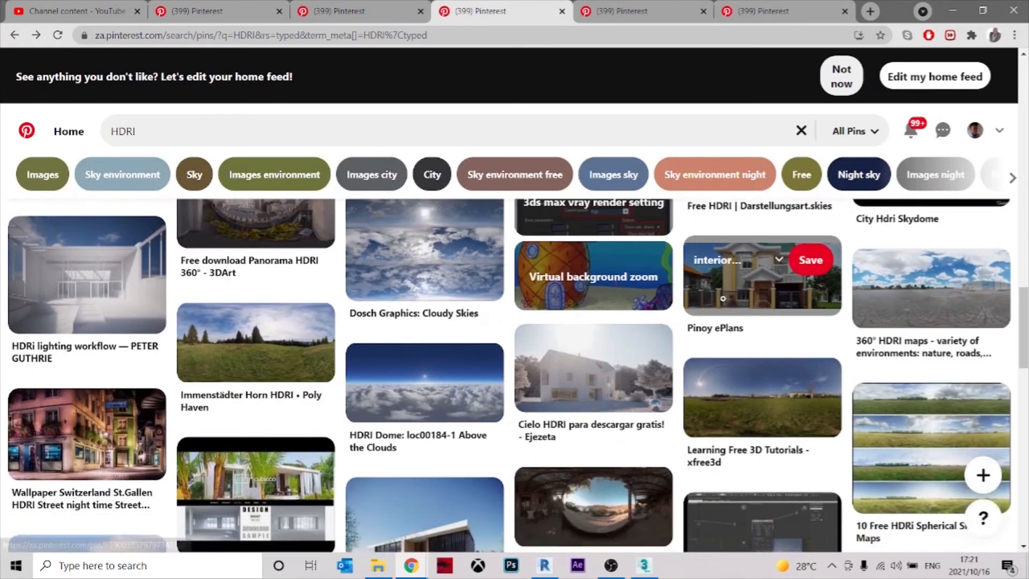
pyautogui.scroll(-5, 726, 295)
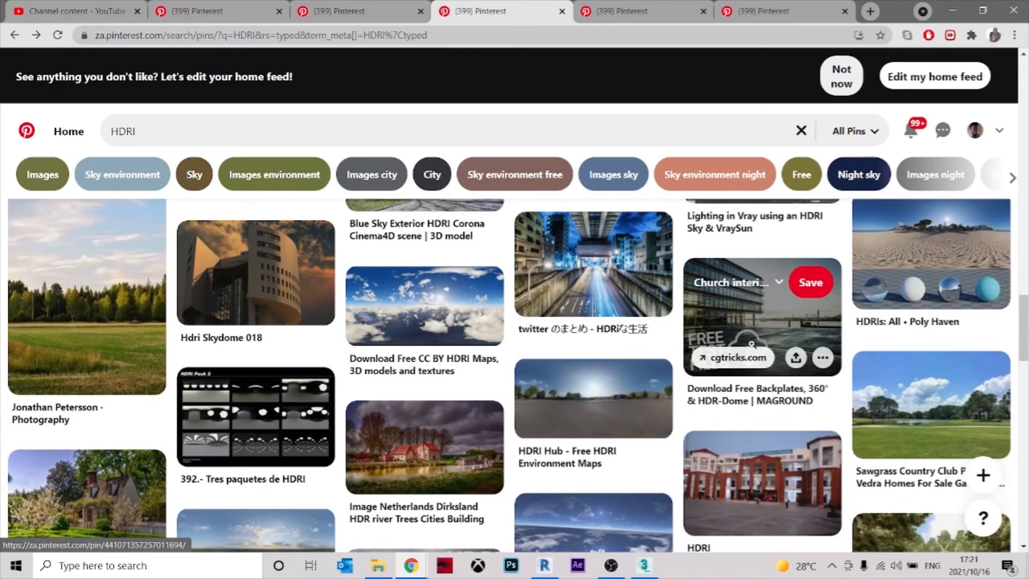
pyautogui.scroll(1, 752, 344)
pyautogui.scroll(1, 891, 385)
pyautogui.scroll(8, 891, 386)
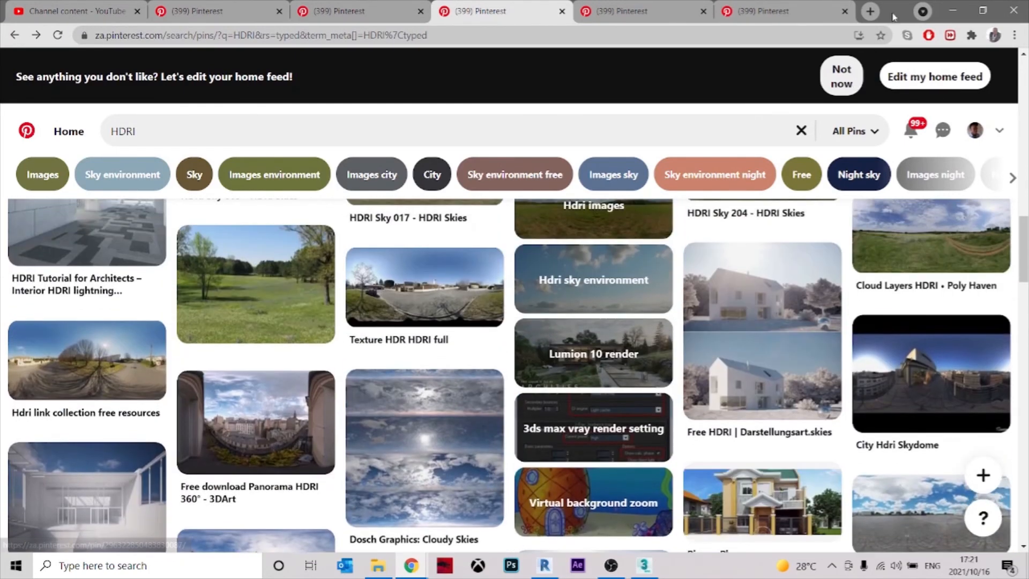
pyautogui.click(953, 11)
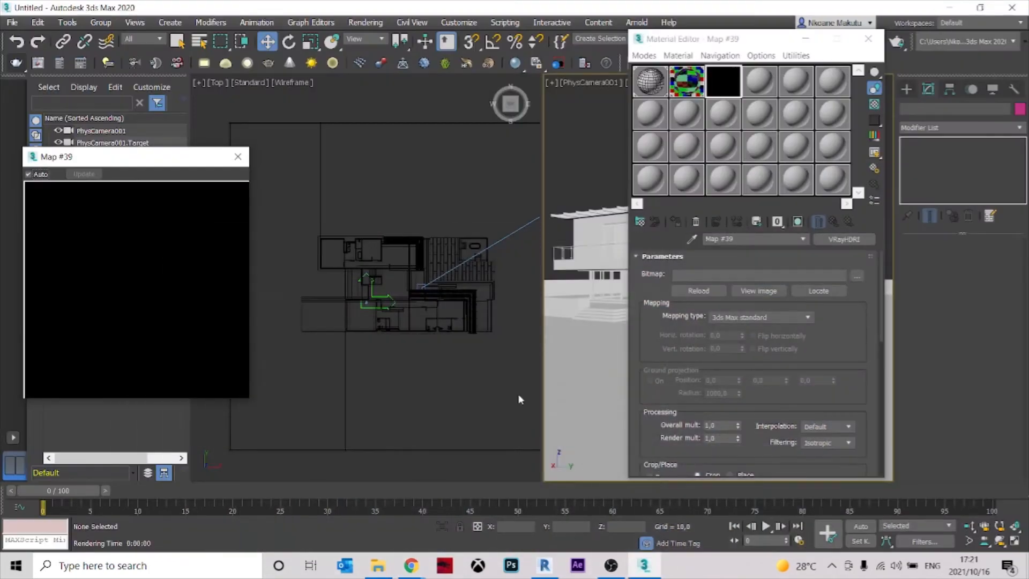
# Start choosing the VRayHDRI map's bitmap and browse from the HDRI folder through VIZPARK - HDRI Skydome 01 to VP Skydome 06's 01 previews folder
pyautogui.click(857, 276)
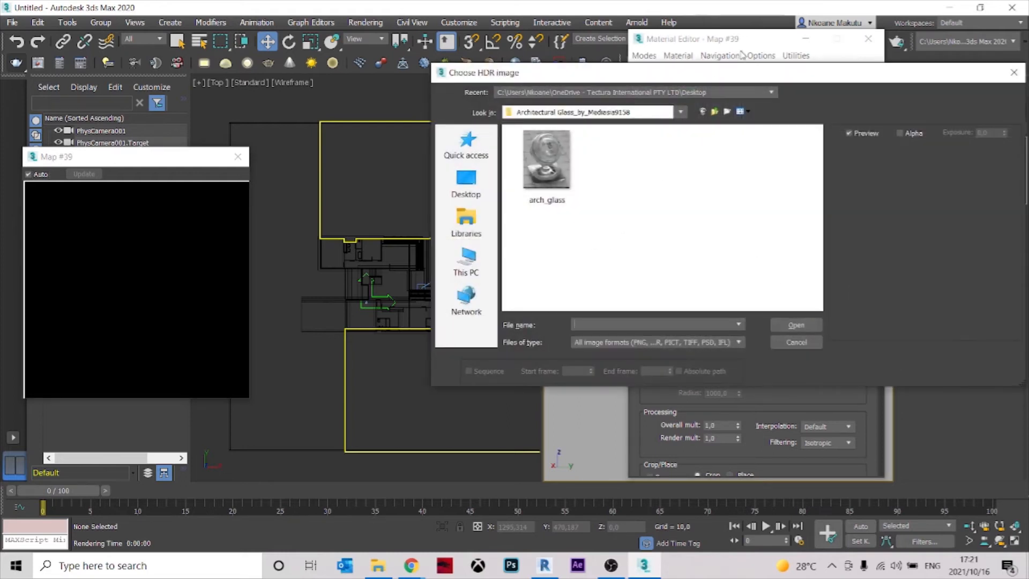
pyautogui.moveTo(736, 74); pyautogui.dragTo(615, 63)
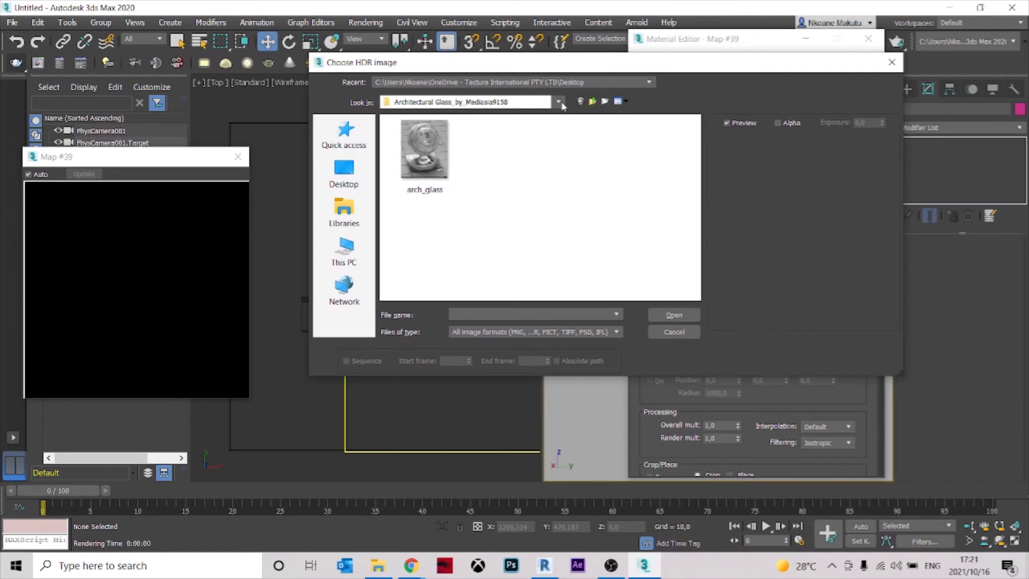
pyautogui.click(559, 102)
pyautogui.click(418, 190)
pyautogui.doubleClick(424, 186)
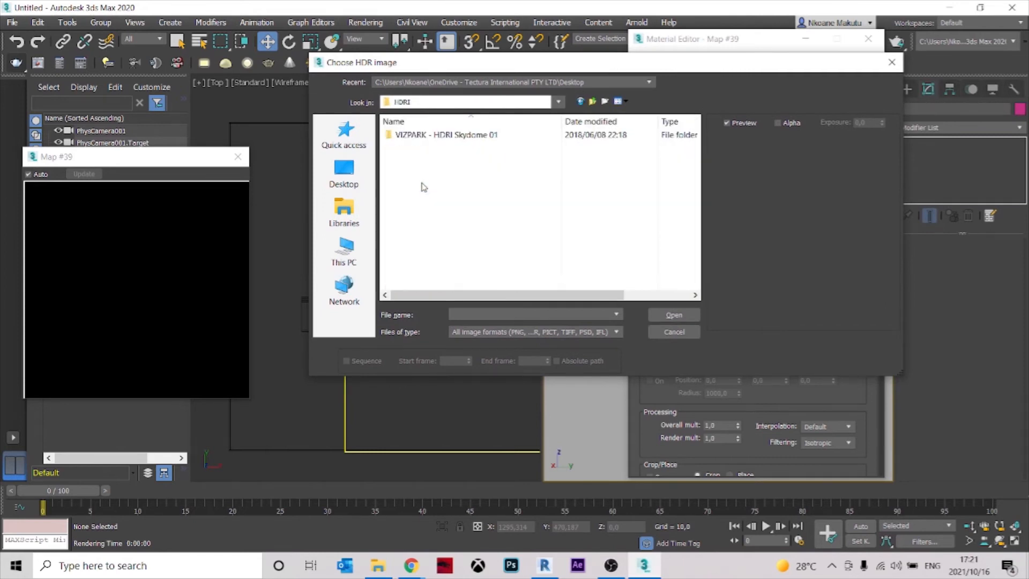
pyautogui.doubleClick(448, 135)
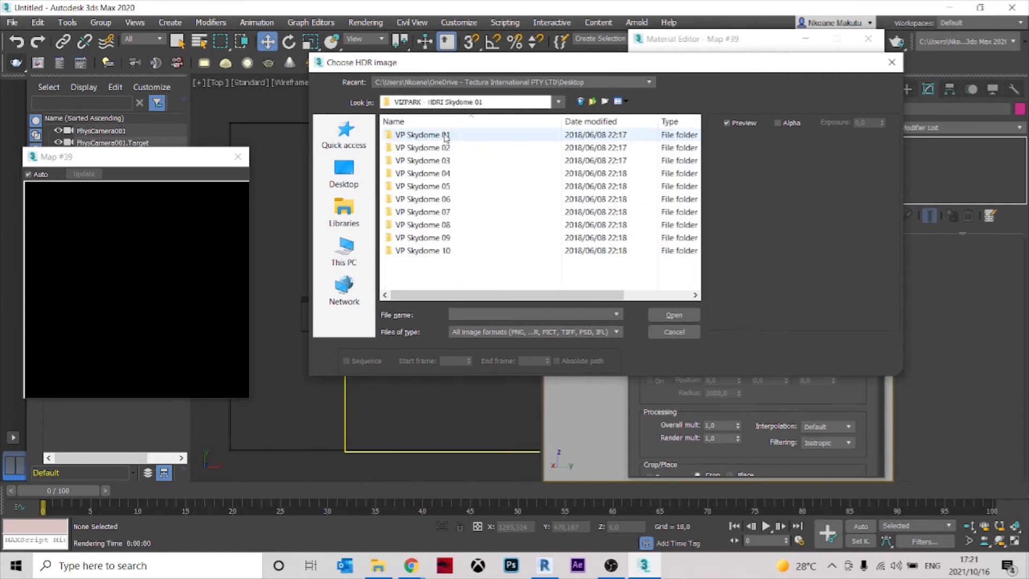
pyautogui.doubleClick(452, 201)
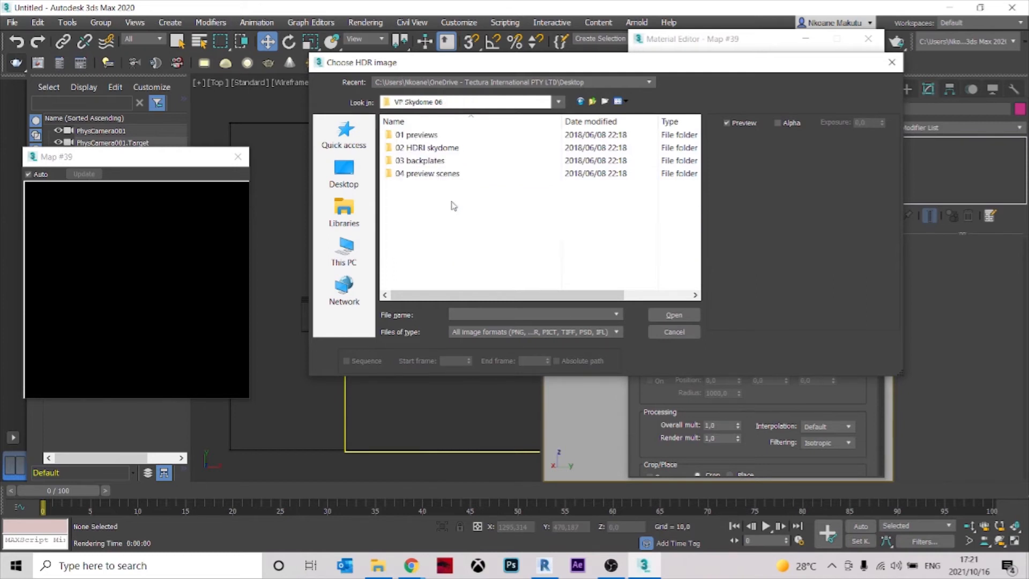
pyautogui.doubleClick(451, 135)
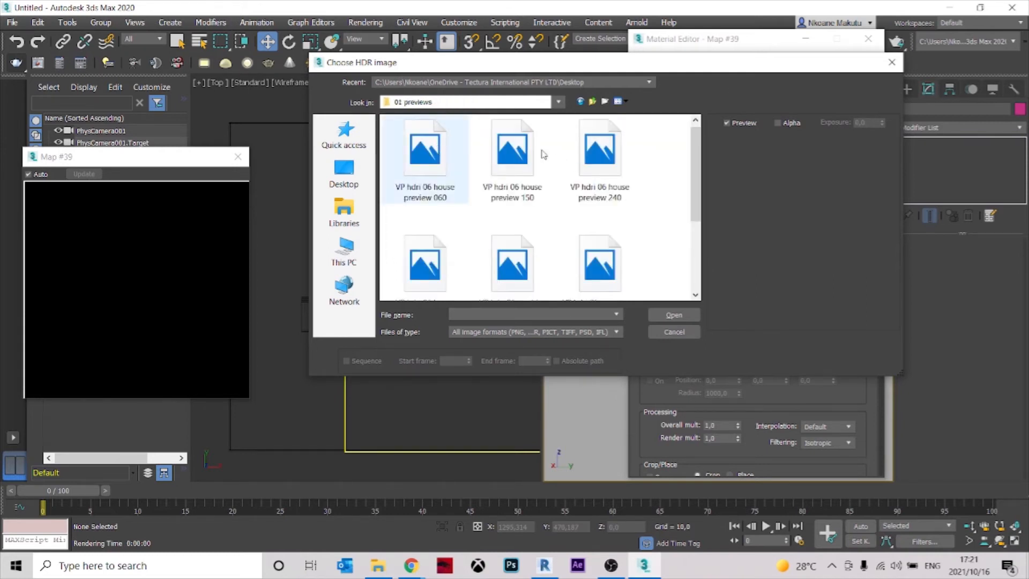
# Enlarge the file chooser and examine the house preview images of VP Skydome 06 and other skydomes, ending in the VP Skydome 10 folder
pyautogui.click(467, 199)
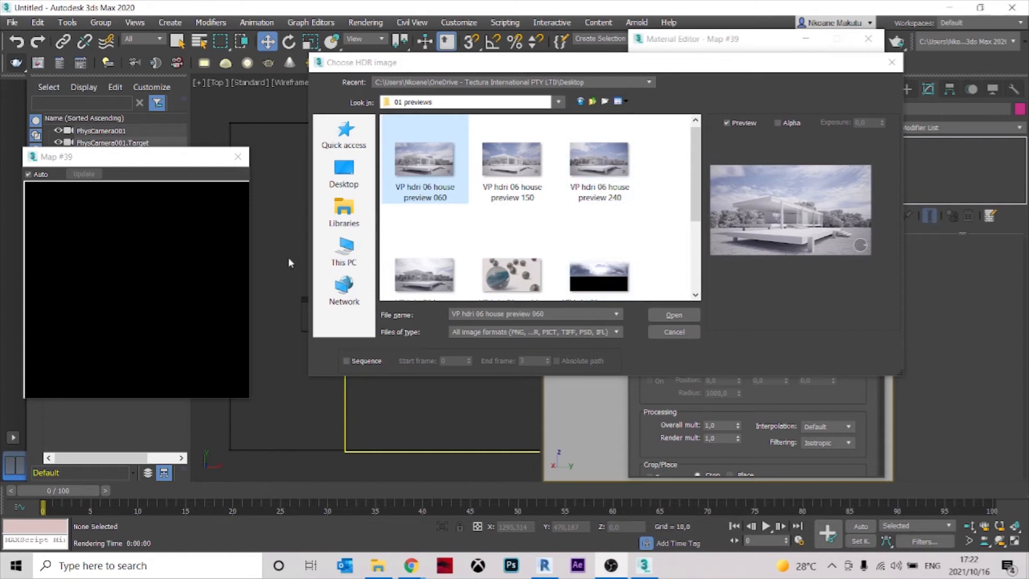
pyautogui.moveTo(308, 375); pyautogui.dragTo(181, 473)
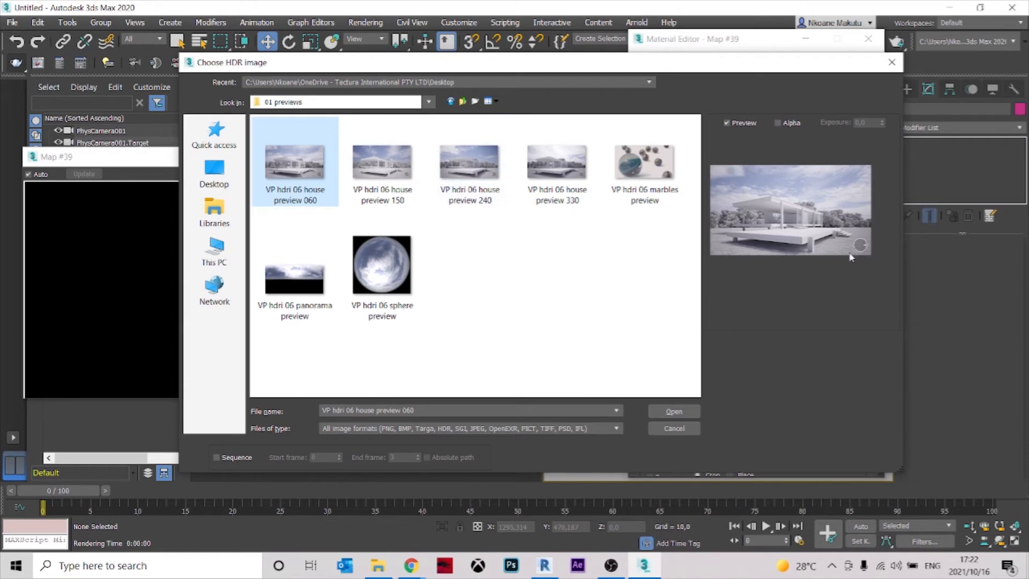
pyautogui.click(556, 172)
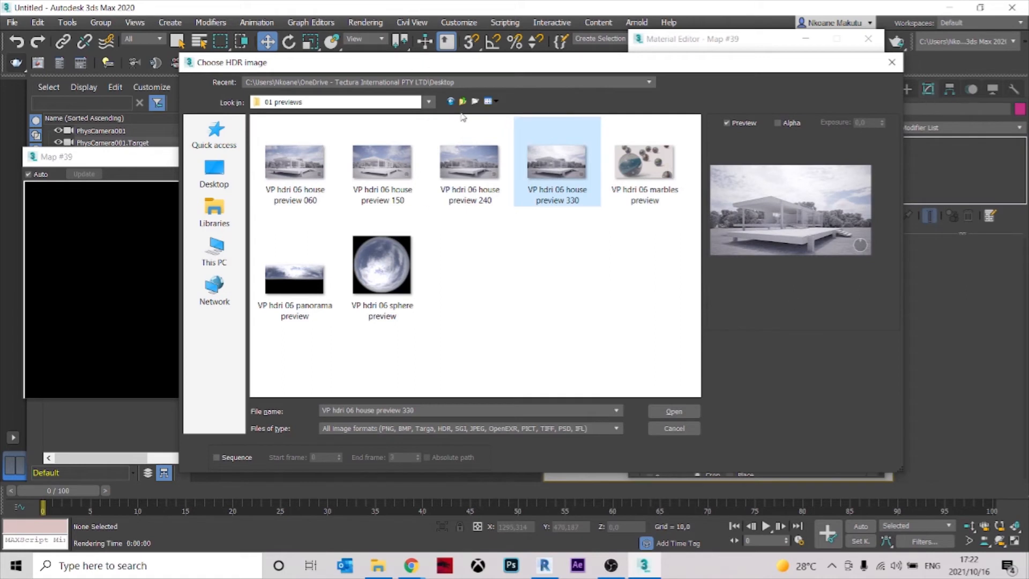
pyautogui.click(465, 103)
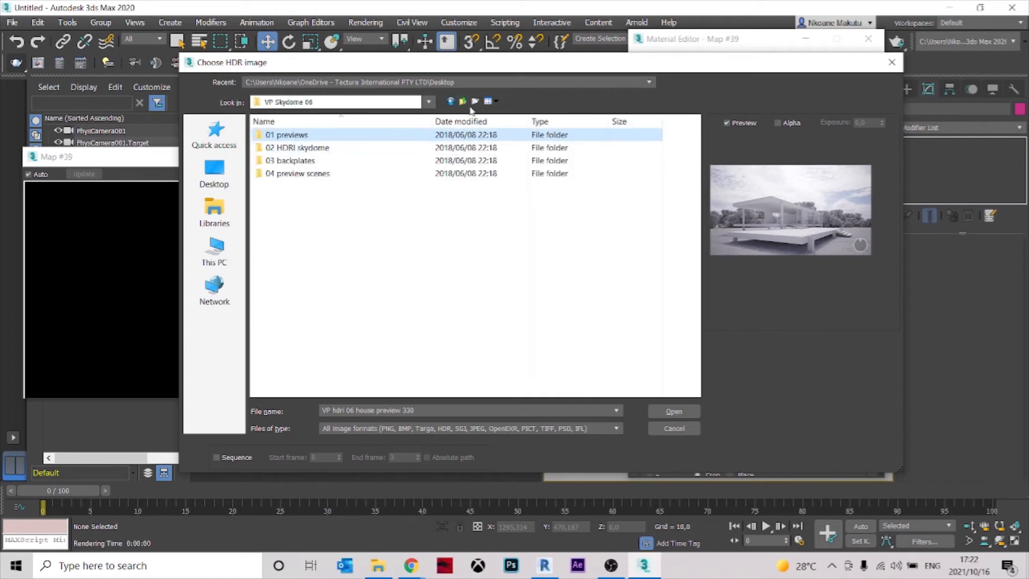
pyautogui.click(461, 105)
pyautogui.doubleClick(322, 166)
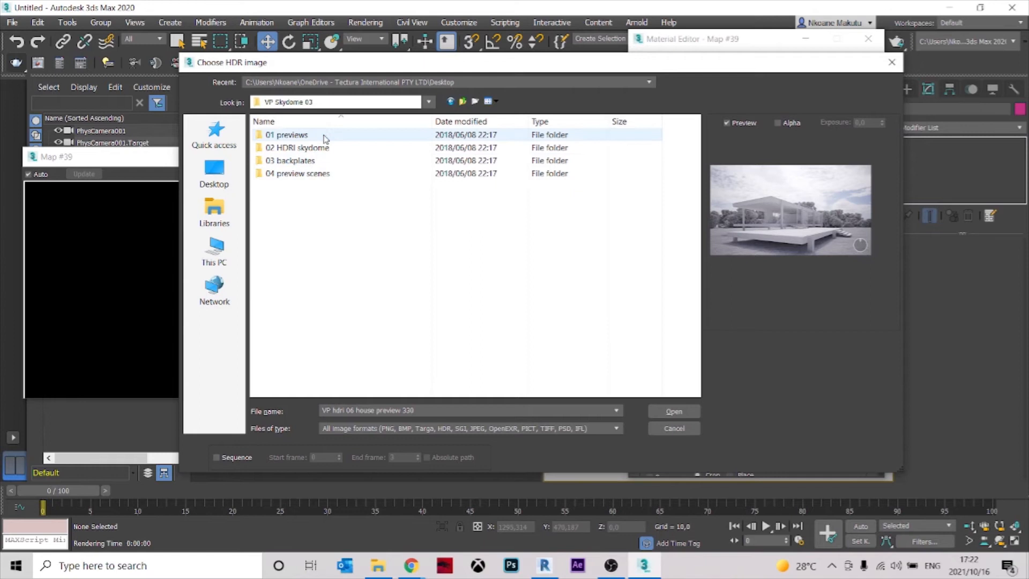
pyautogui.doubleClick(323, 135)
pyautogui.press('BackSpace')
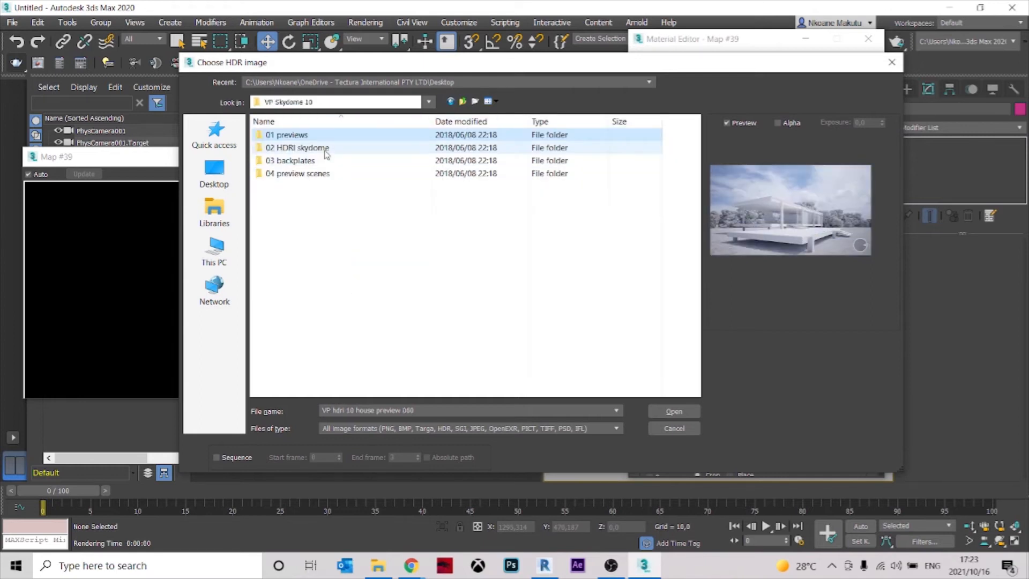
# Load VP_hdri_skydome_10 from VP Skydome 10's 02 HDRI skydome folder as the VRayHDRI bitmap
pyautogui.doubleClick(325, 146)
pyautogui.click(325, 154)
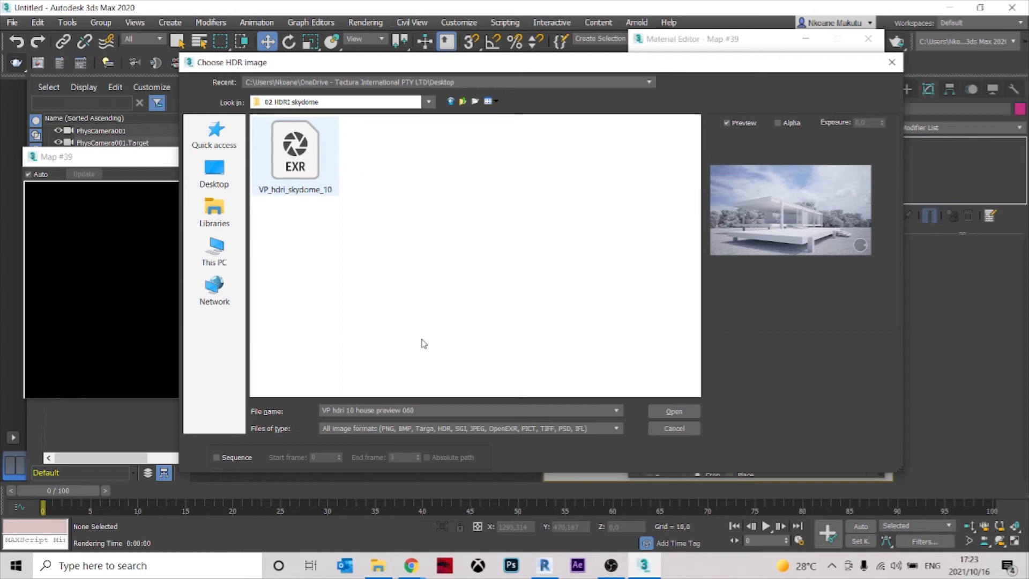
pyautogui.click(336, 190)
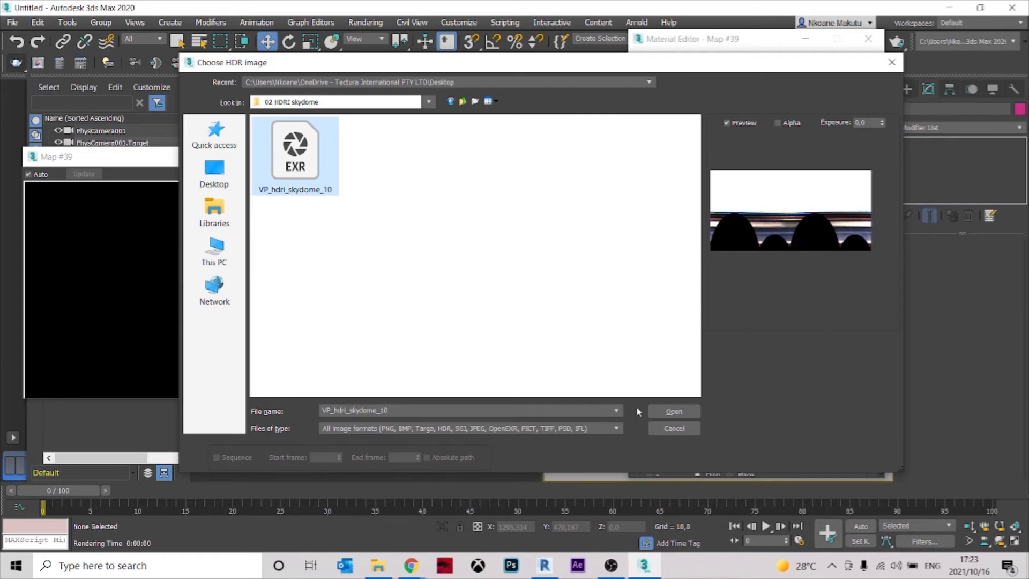
pyautogui.click(669, 412)
pyautogui.click(676, 413)
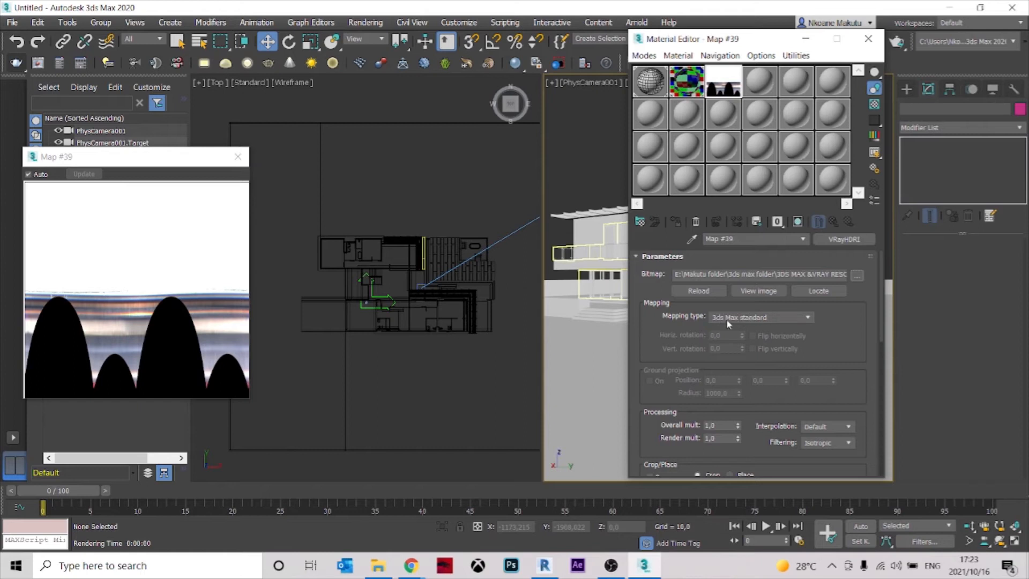
# Set the VRayHDRI map's mapping type to Spherical and close its enlarged preview window
pyautogui.click(759, 317)
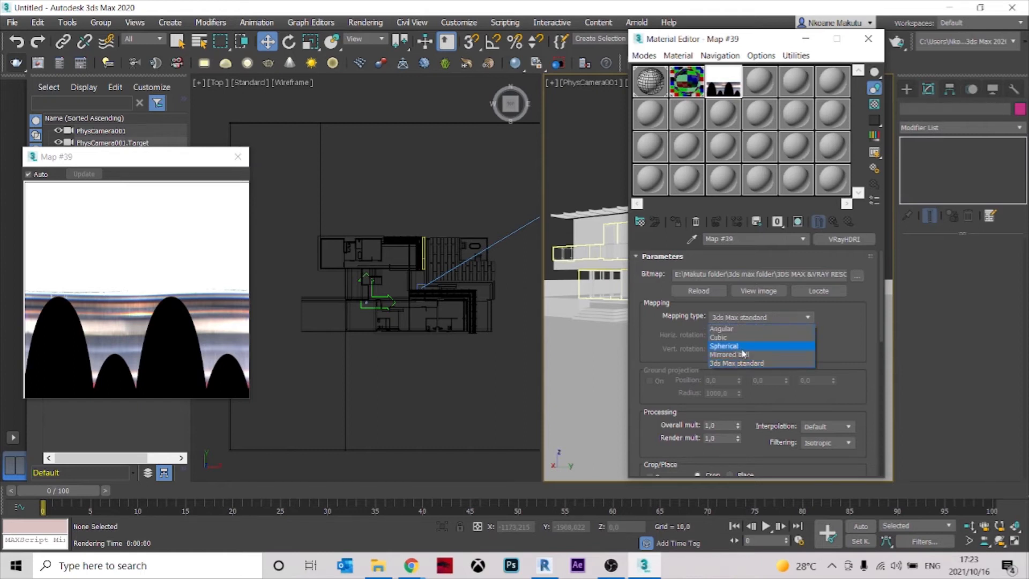
pyautogui.click(742, 347)
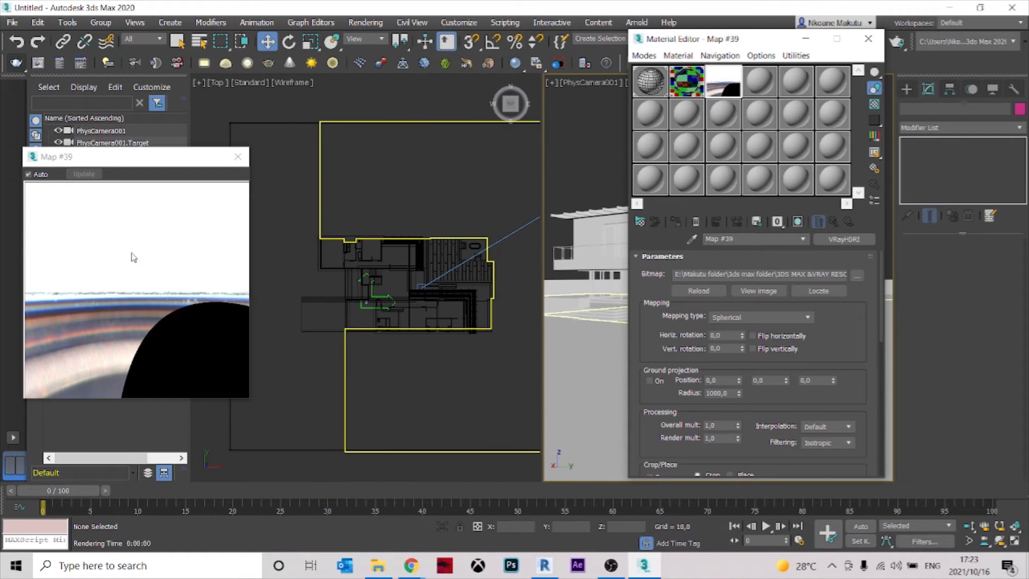
pyautogui.click(244, 156)
pyautogui.click(238, 156)
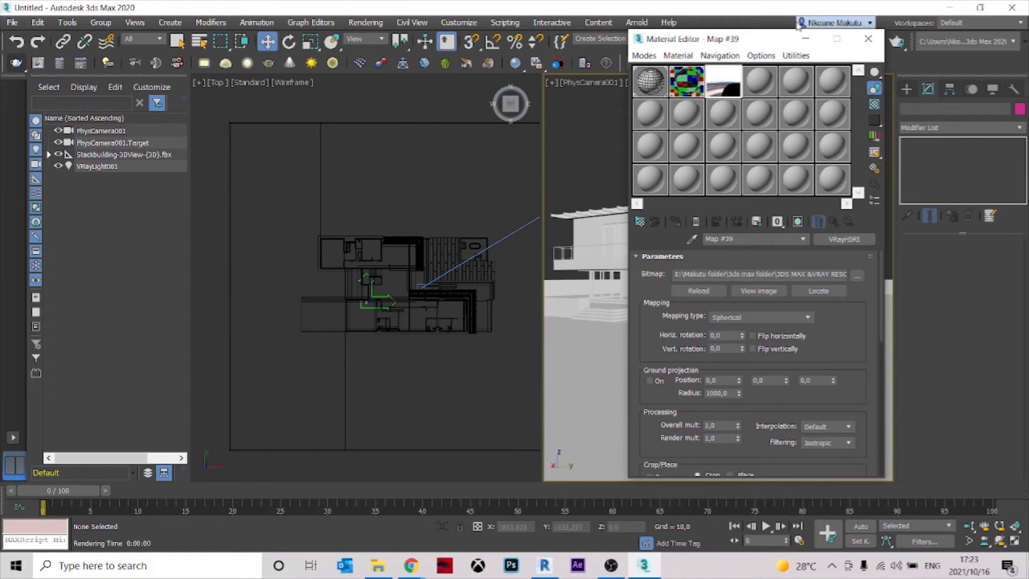
# Reposition the Material Editor, assign the VRayHDRI map as an instance to the scene's environment map, and close the environment settings
pyautogui.moveTo(751, 43); pyautogui.dragTo(656, 125)
pyautogui.click(461, 170)
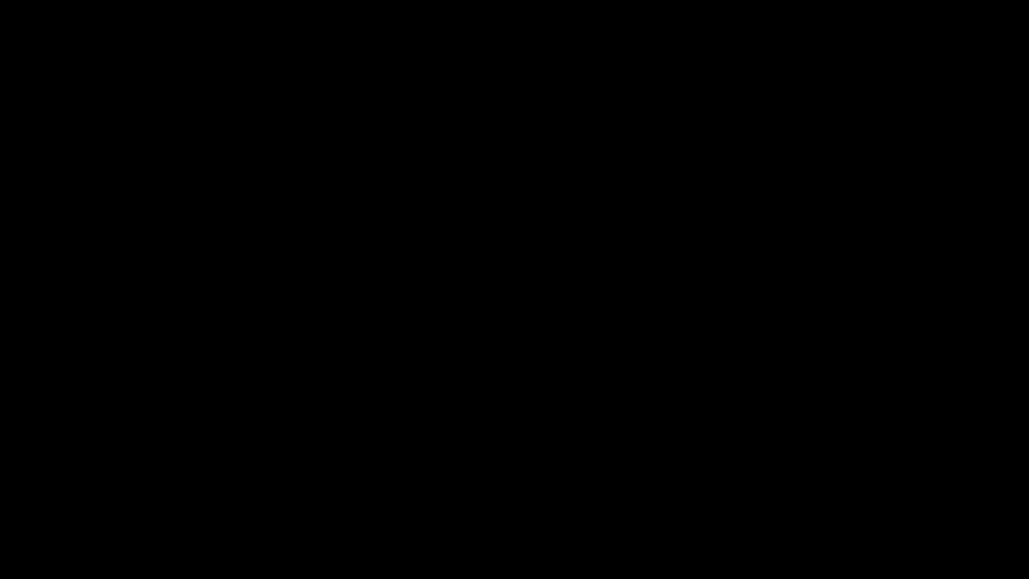
pyautogui.click(366, 22)
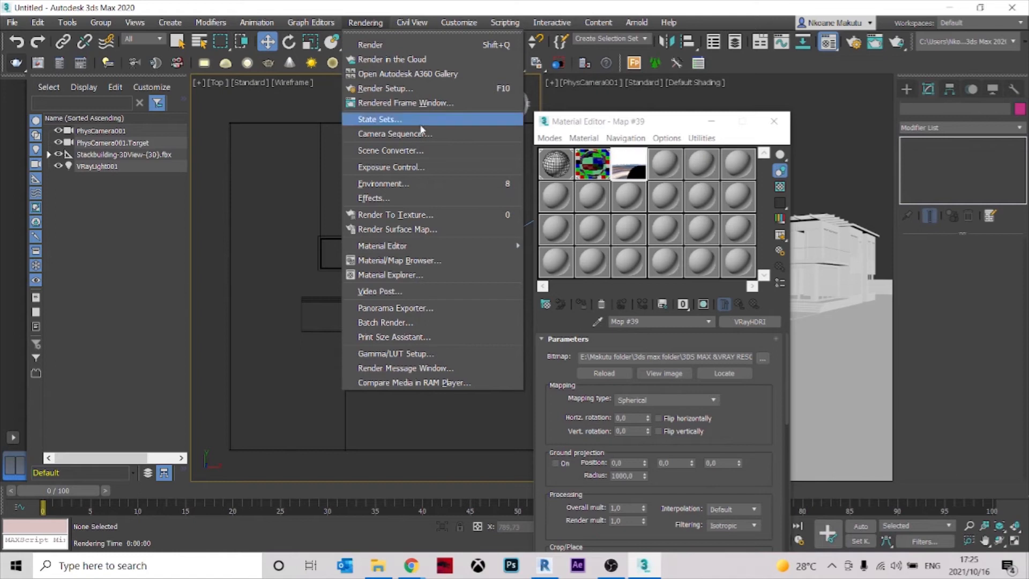
pyautogui.click(508, 185)
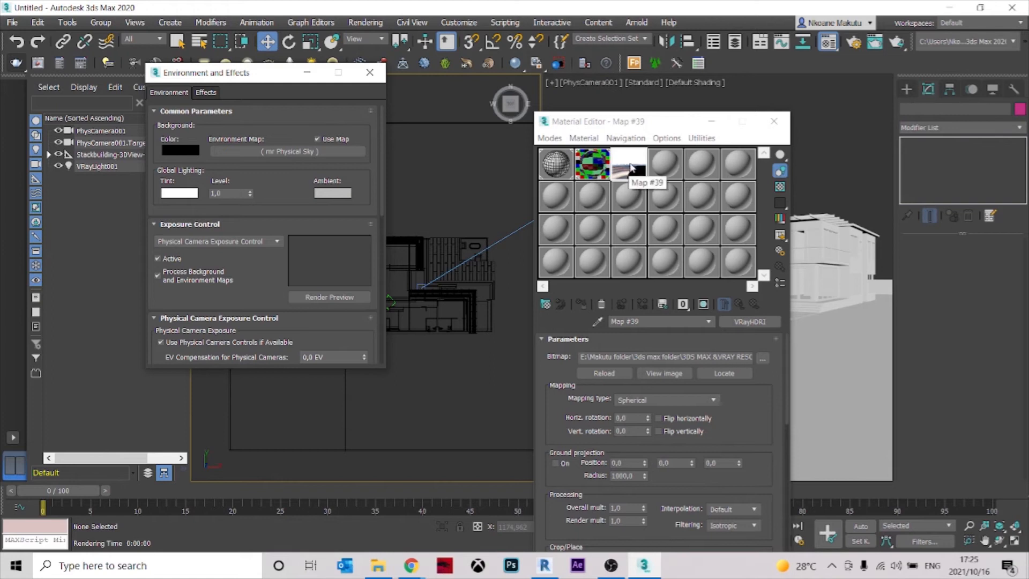
pyautogui.moveTo(631, 169); pyautogui.dragTo(327, 155)
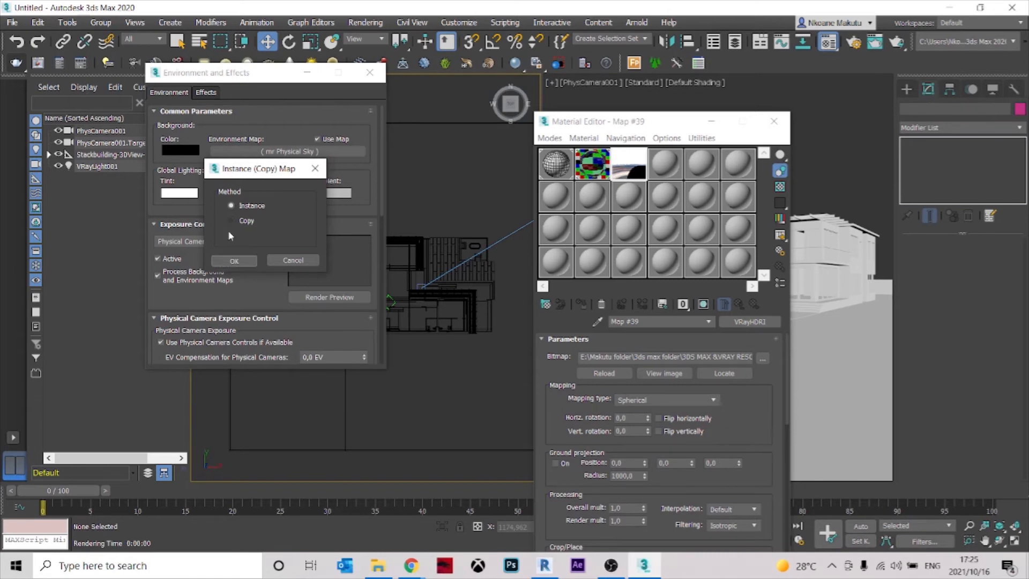
pyautogui.click(235, 261)
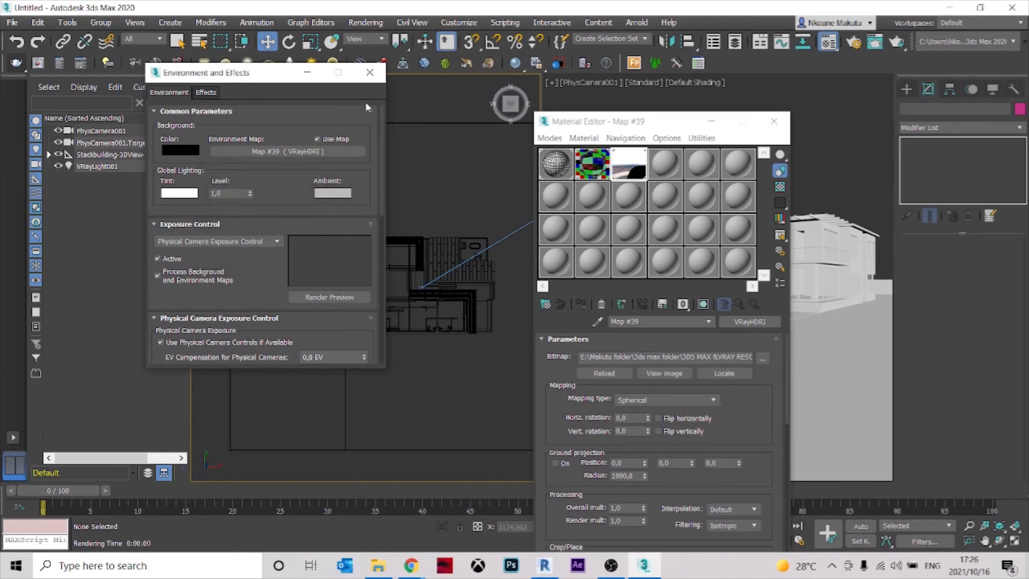
pyautogui.click(370, 72)
# Select the V-Ray dome light in the Top view and assign the VRayHDRI map to its texture as an instance
pyautogui.scroll(-3, 462, 202)
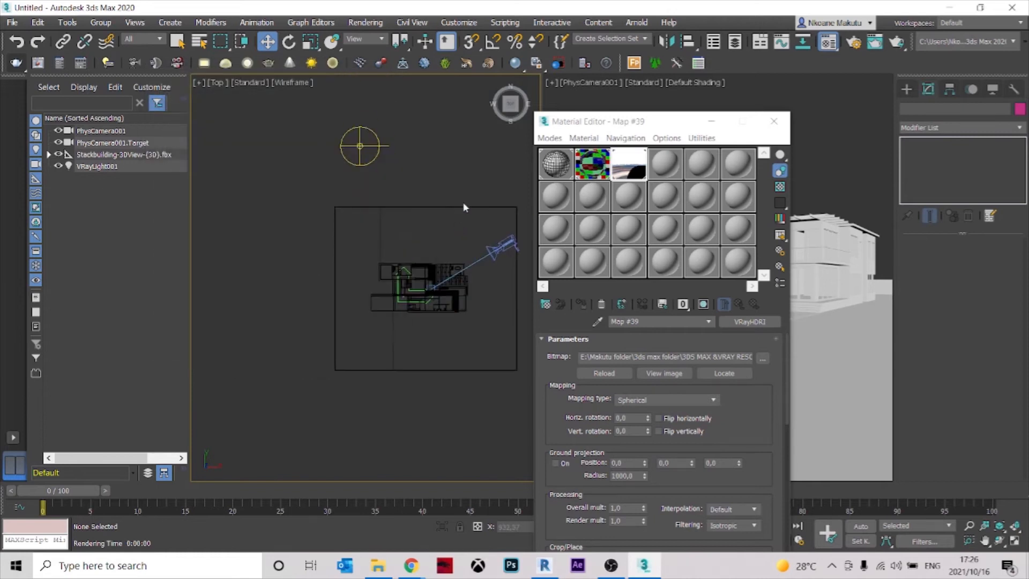
pyautogui.click(354, 163)
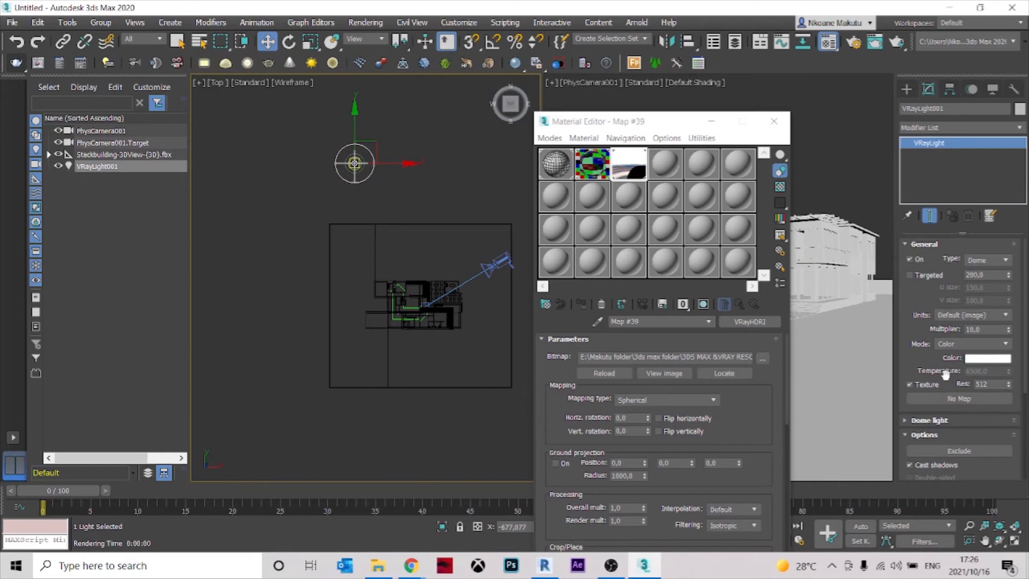
pyautogui.click(952, 399)
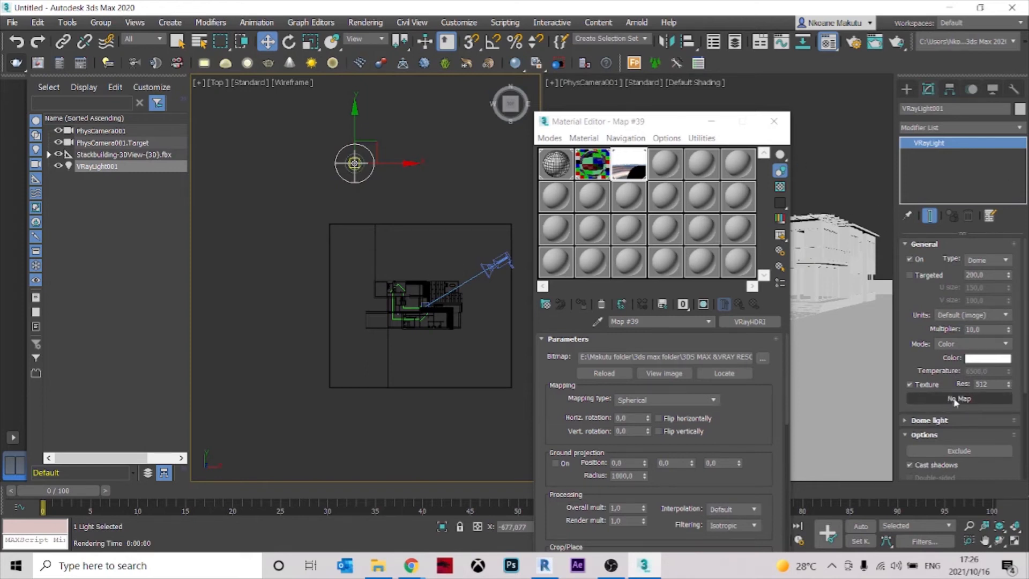
pyautogui.moveTo(631, 169); pyautogui.dragTo(949, 403)
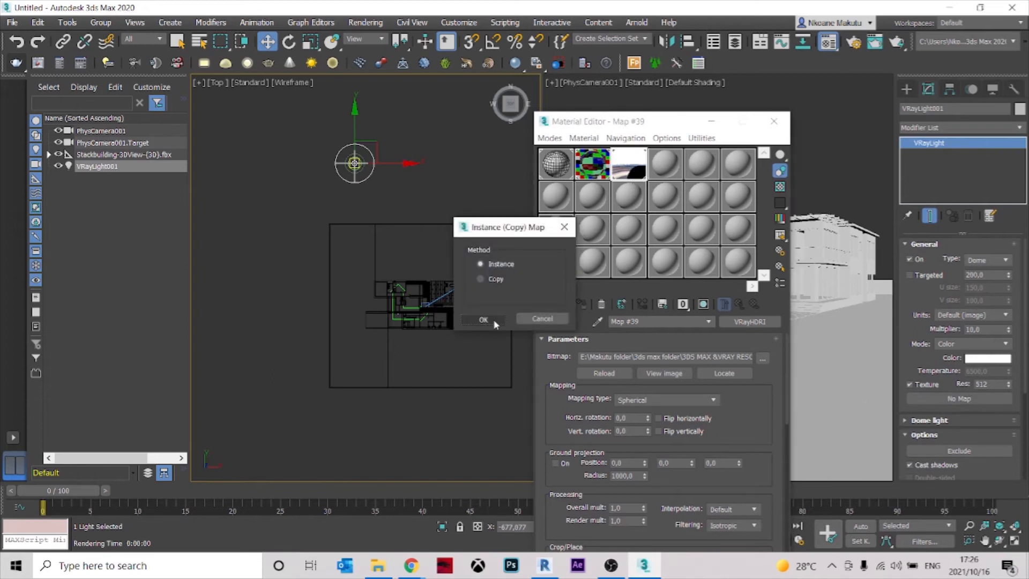
pyautogui.click(484, 320)
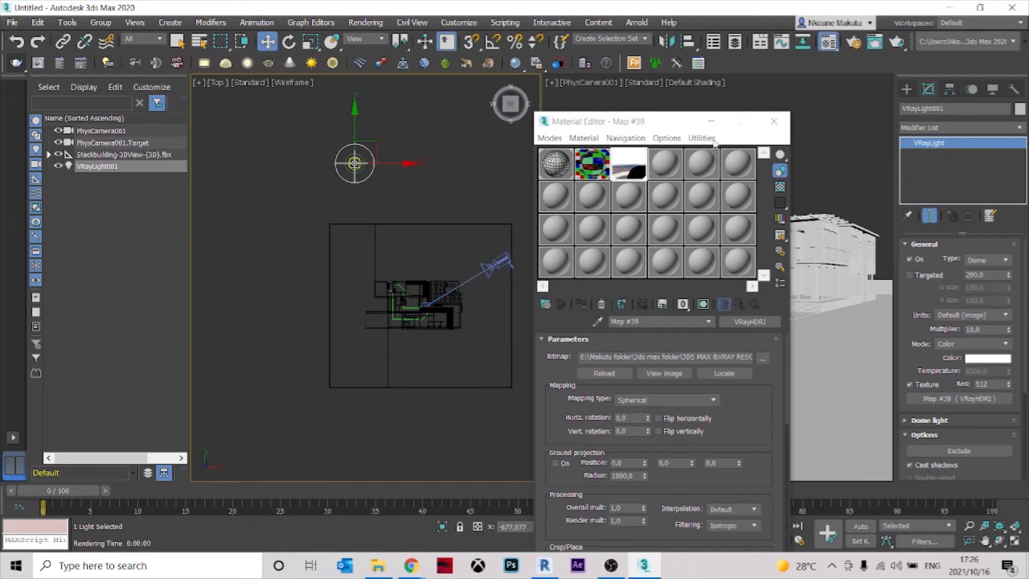
# Close the Material Editor, render the PhysCamera001 view with V-Ray, and reposition the frame buffer window
pyautogui.click(774, 121)
pyautogui.click(650, 145)
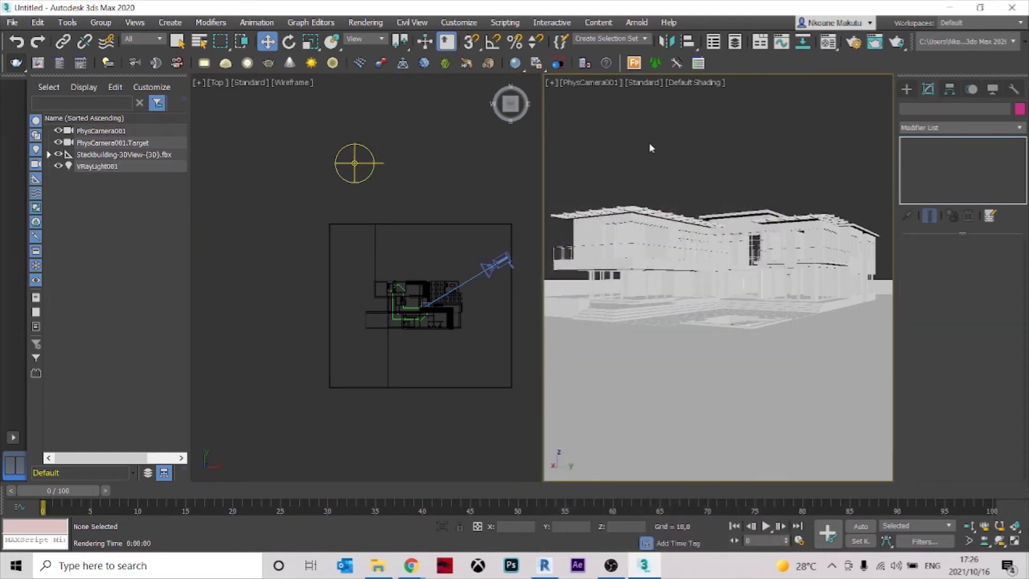
pyautogui.click(17, 63)
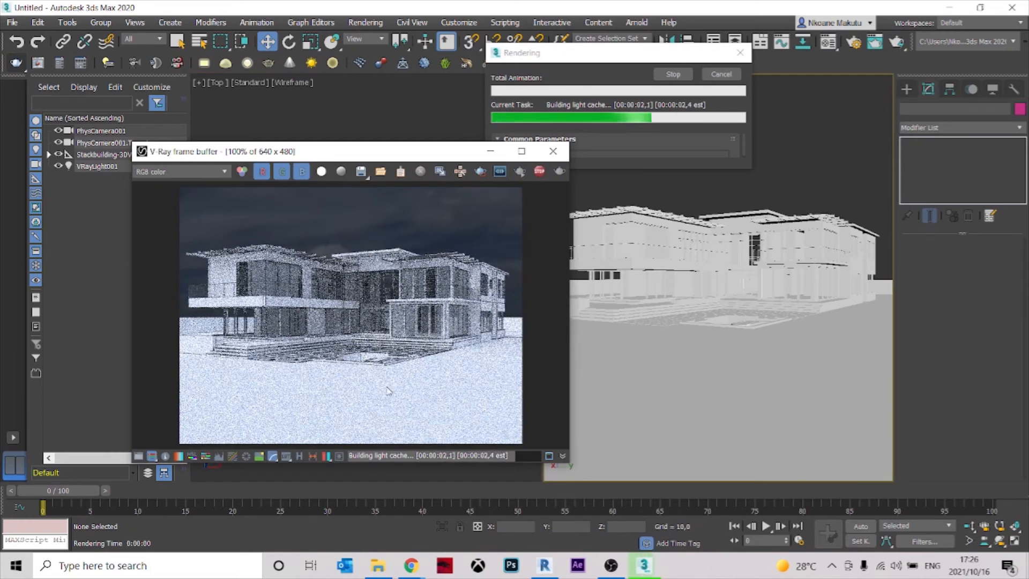
pyautogui.moveTo(456, 153); pyautogui.dragTo(536, 80)
# Examine the house facades and sky closely in the running render, stop rendering, and close the frame buffer
pyautogui.scroll(2, 397, 235)
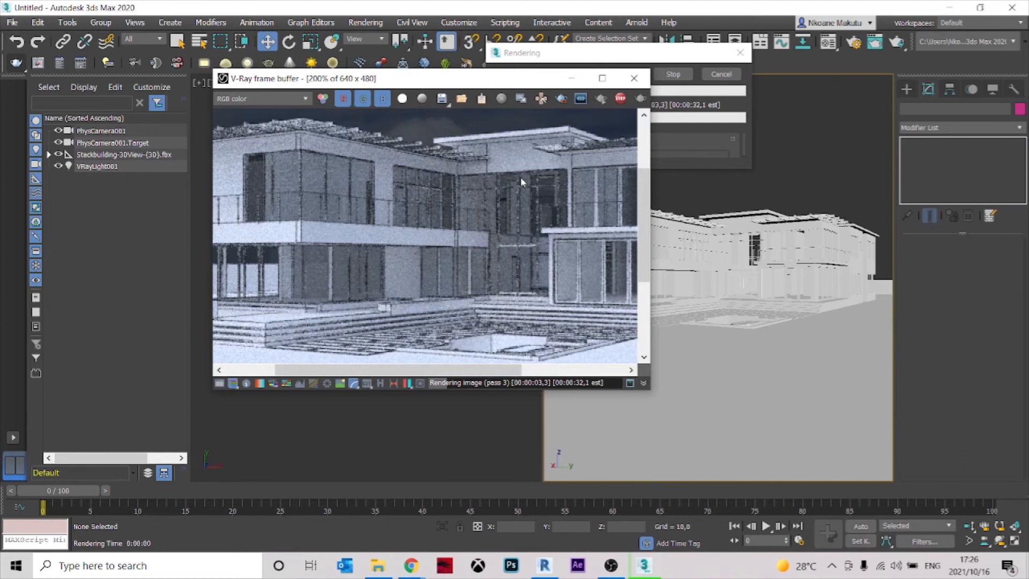
pyautogui.scroll(-1, 322, 220)
pyautogui.scroll(1, 309, 215)
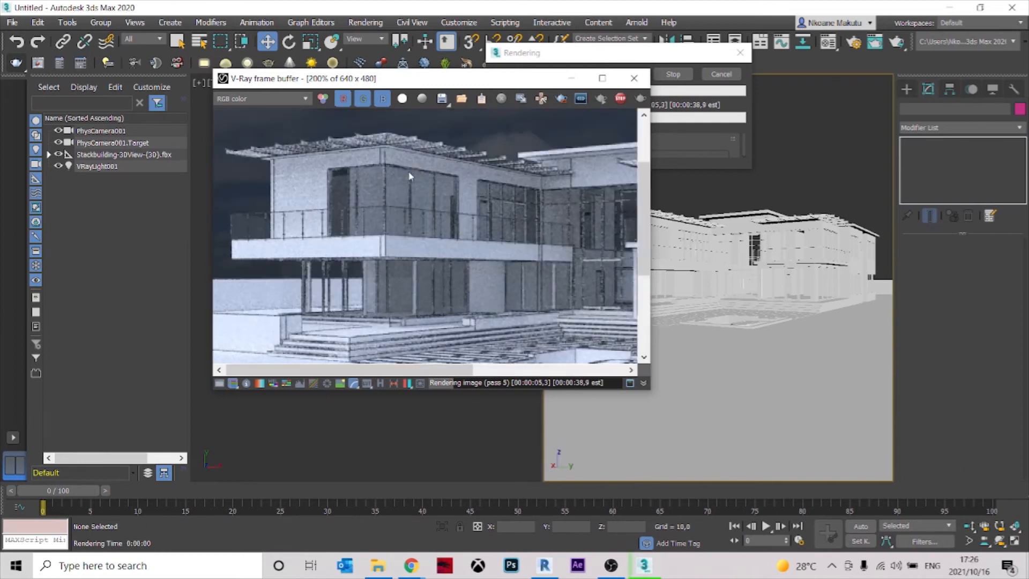
pyautogui.scroll(-1, 411, 177)
pyautogui.scroll(1, 585, 214)
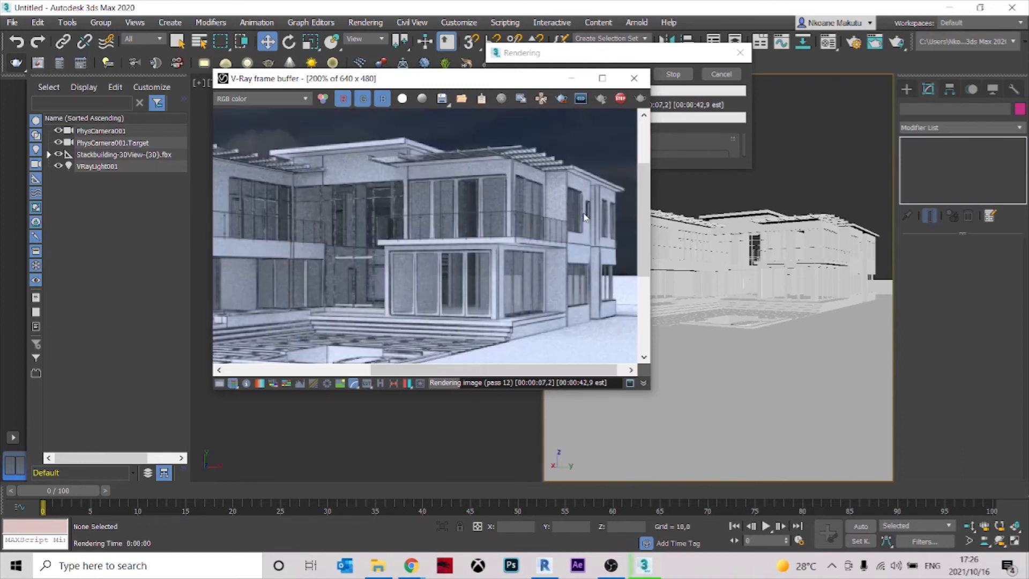
pyautogui.scroll(-1, 585, 200)
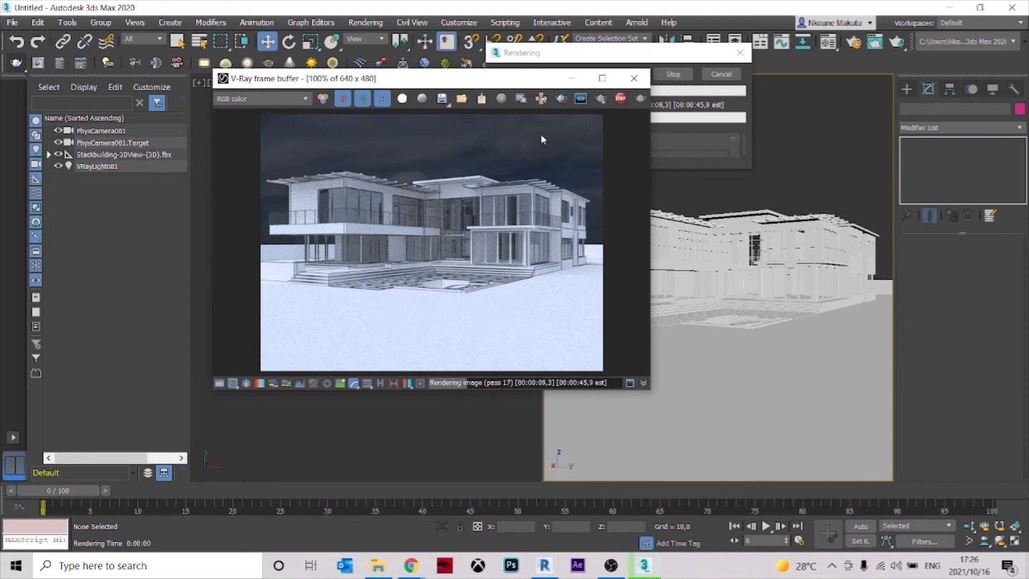
pyautogui.click(621, 99)
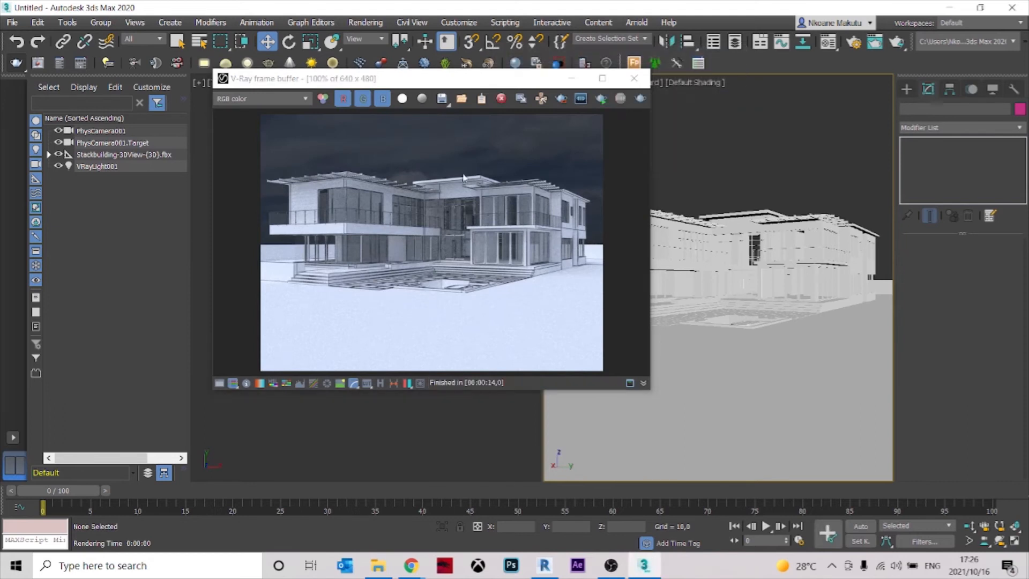
pyautogui.click(634, 78)
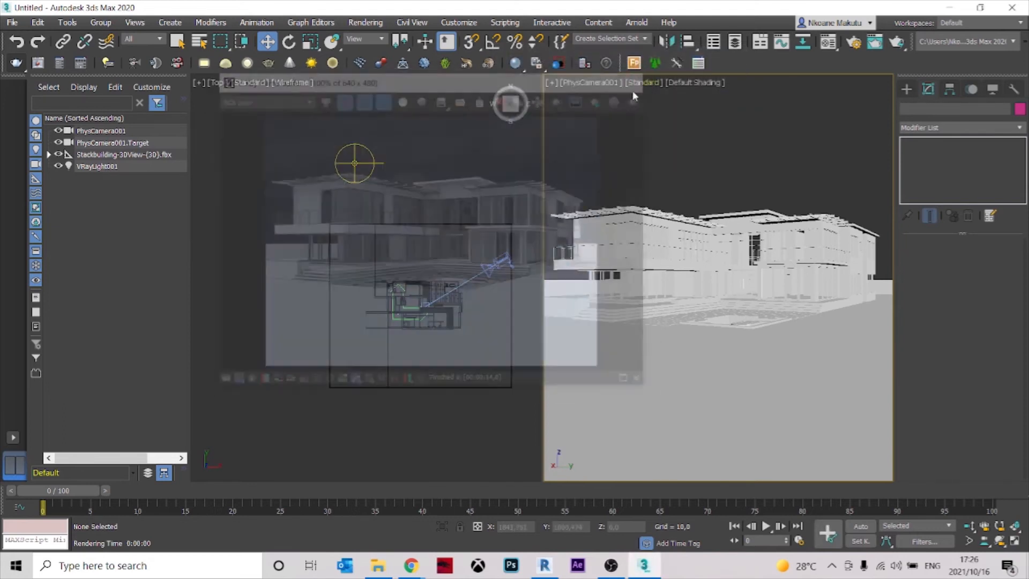
# Clear the diffuse map from the Material override material and close the Material Editor
pyautogui.click(829, 43)
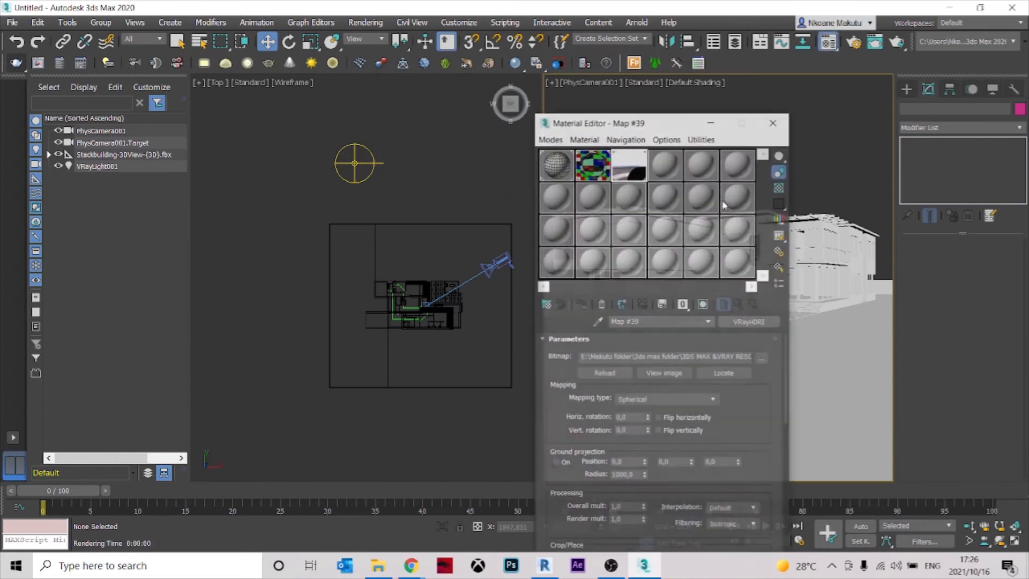
pyautogui.click(568, 168)
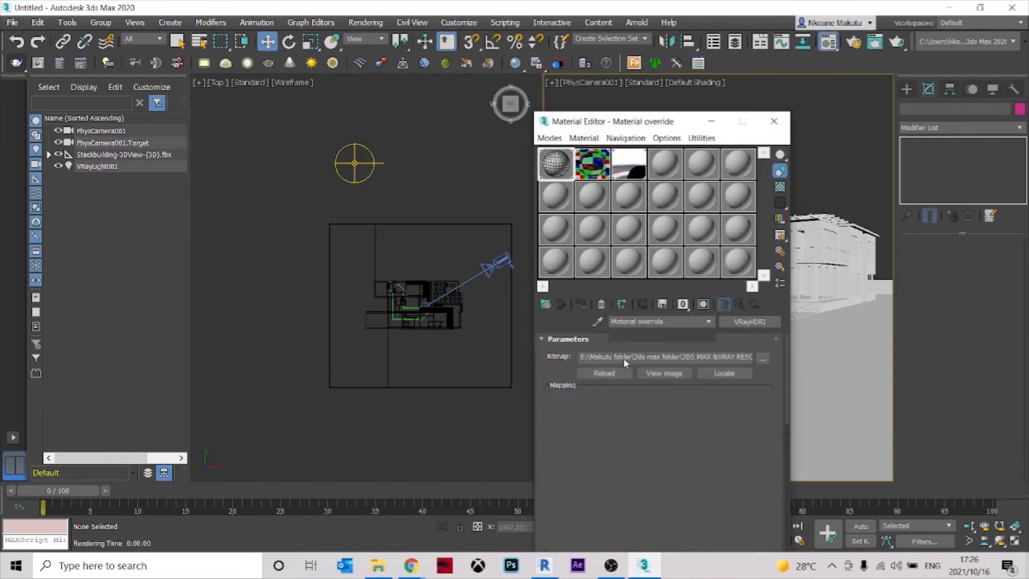
pyautogui.rightClick(648, 354)
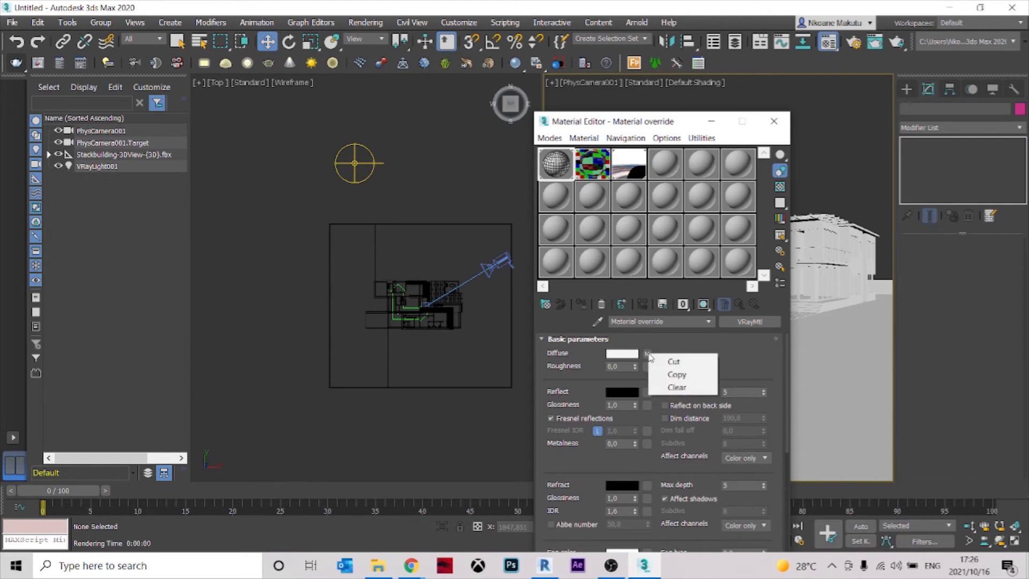
pyautogui.click(676, 388)
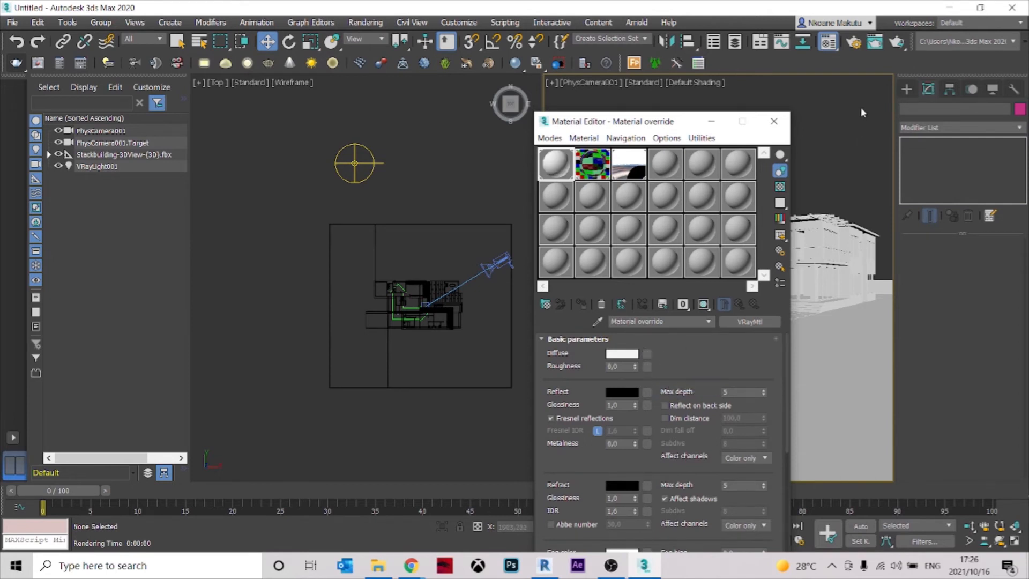
pyautogui.click(774, 121)
# Run another V-Ray test render of the camera view, stop it after the first passes, and close the frame buffer
pyautogui.click(16, 65)
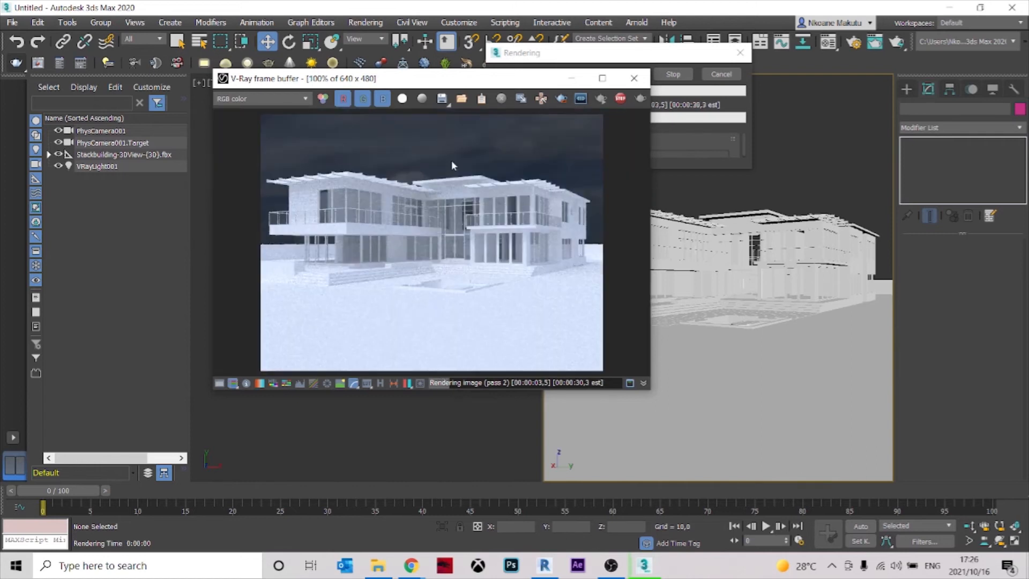
pyautogui.click(620, 99)
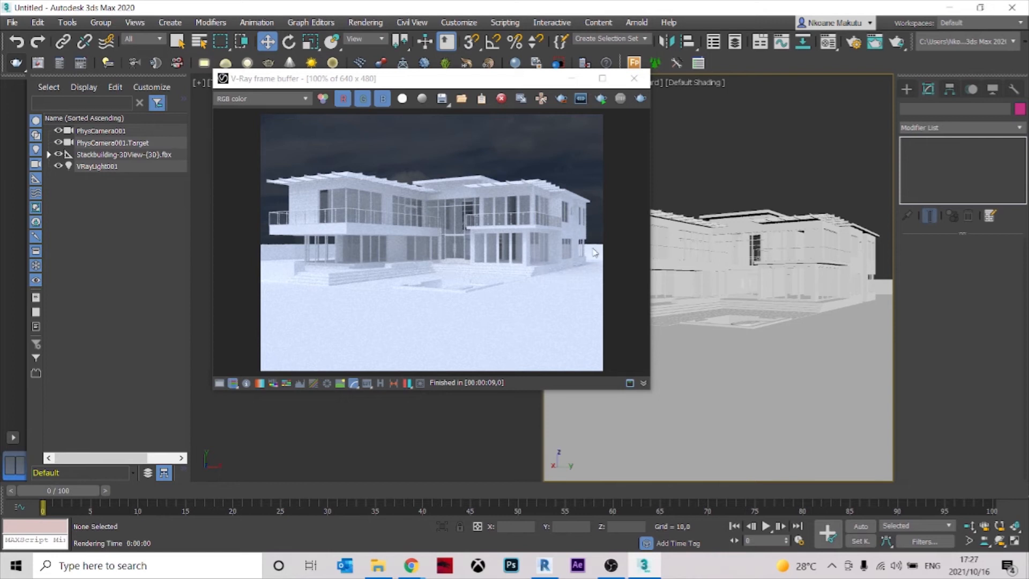
pyautogui.click(634, 79)
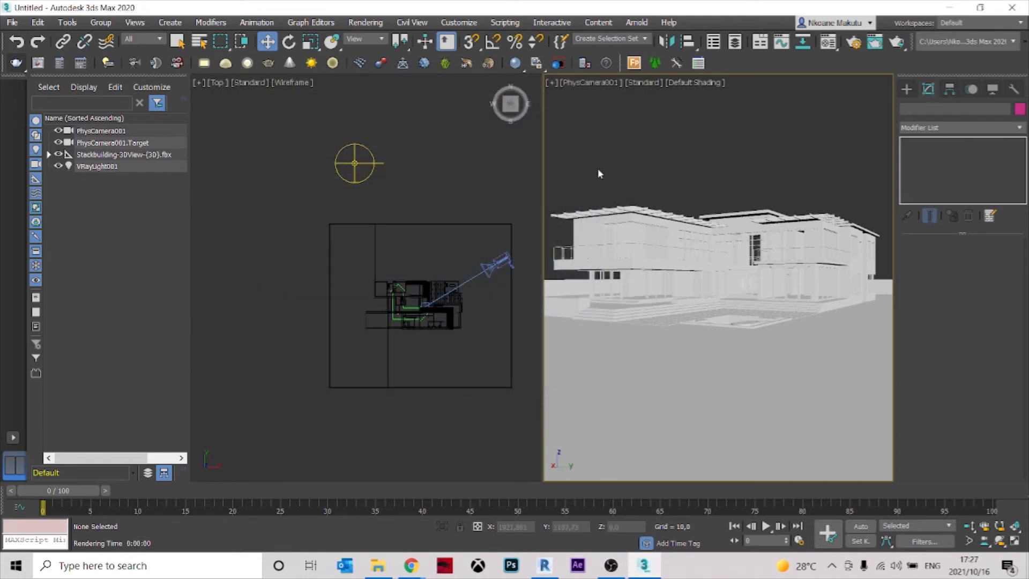
# Reopen the VRayHDRI map and look through the house previews in VP Skydome 10's 01 previews folder without replacing the bitmap
pyautogui.click(830, 43)
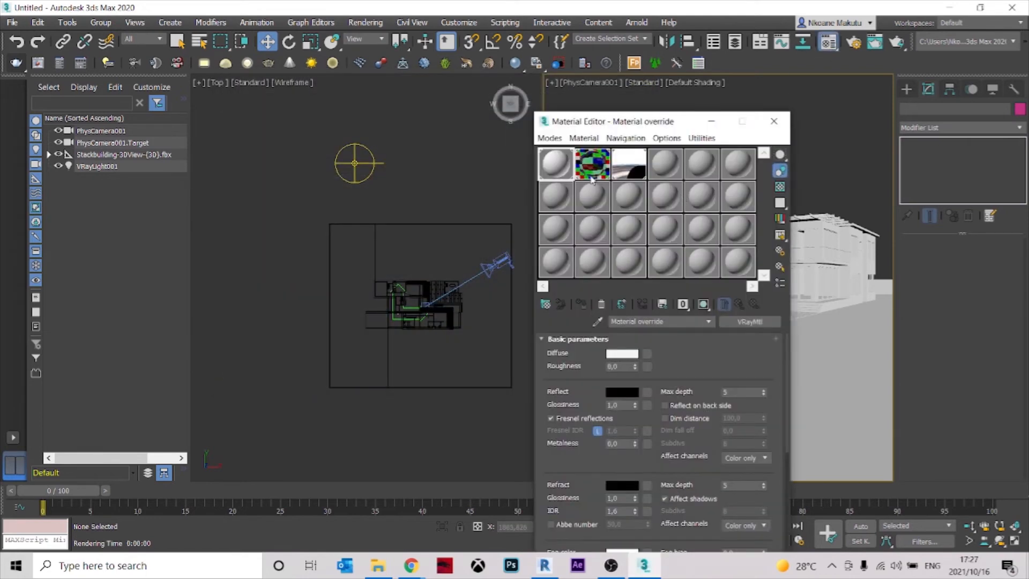
pyautogui.click(628, 163)
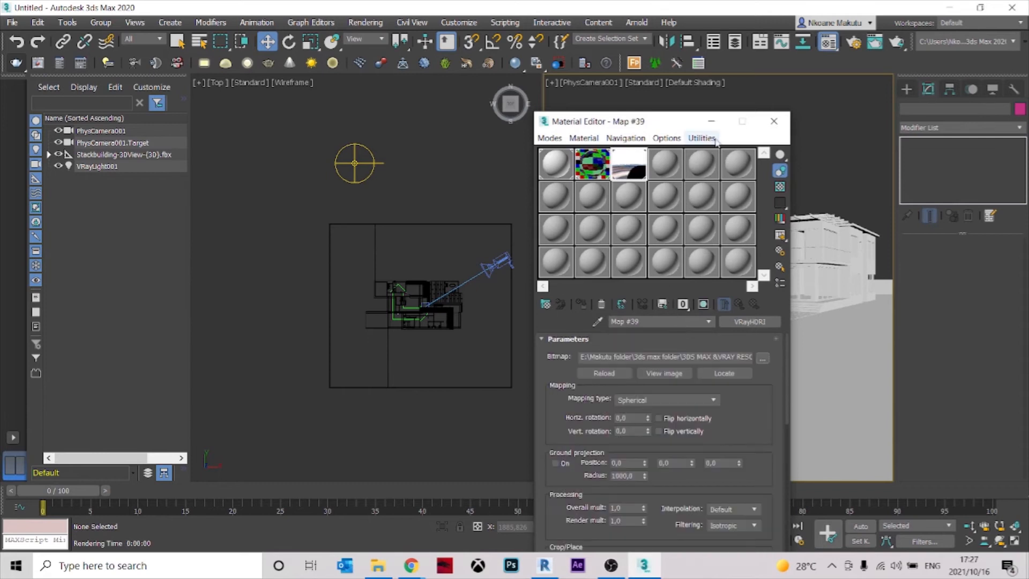
pyautogui.moveTo(678, 123); pyautogui.dragTo(732, 48)
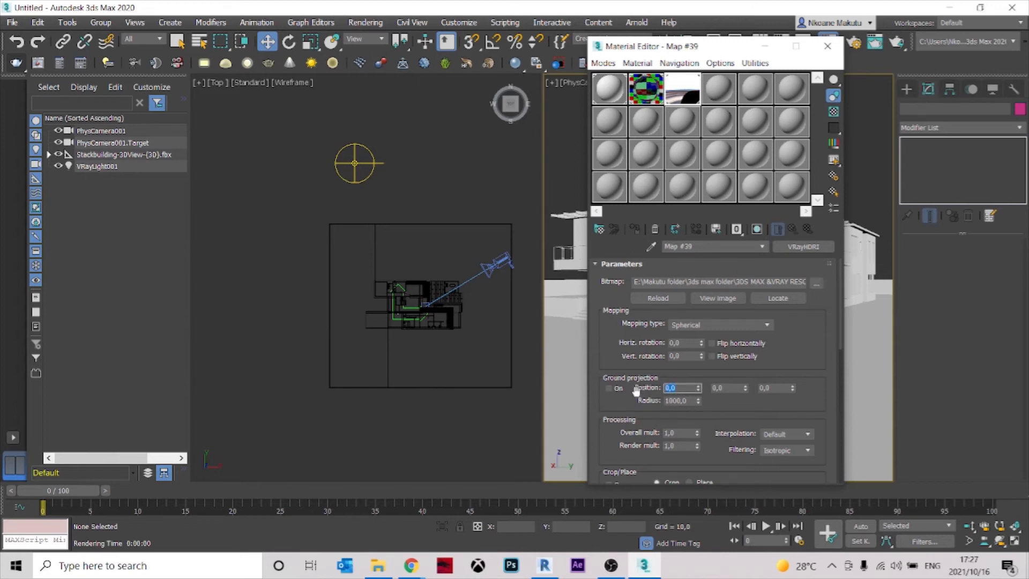
pyautogui.click(692, 92)
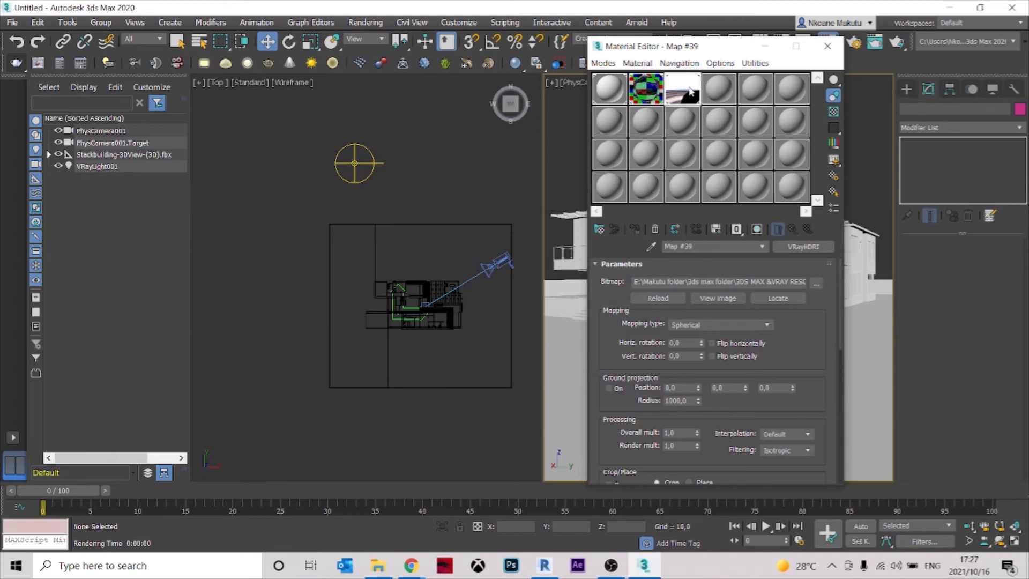
pyautogui.click(816, 283)
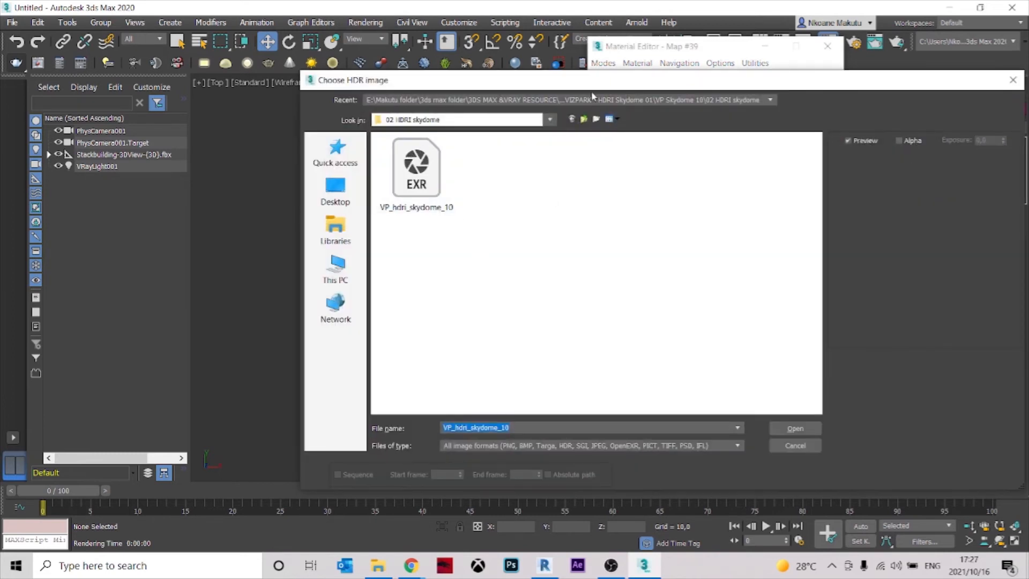
pyautogui.click(584, 119)
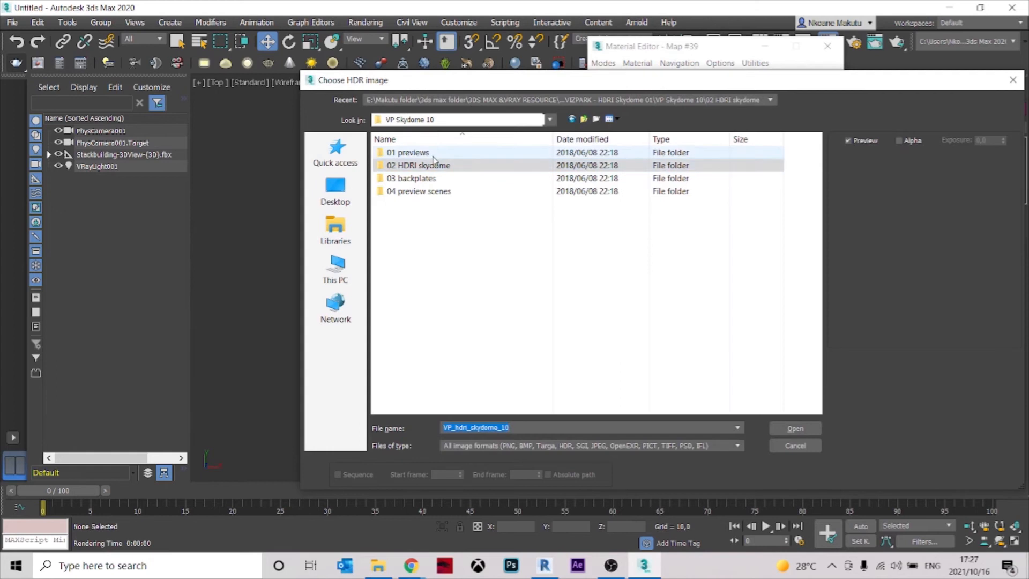
pyautogui.doubleClick(399, 151)
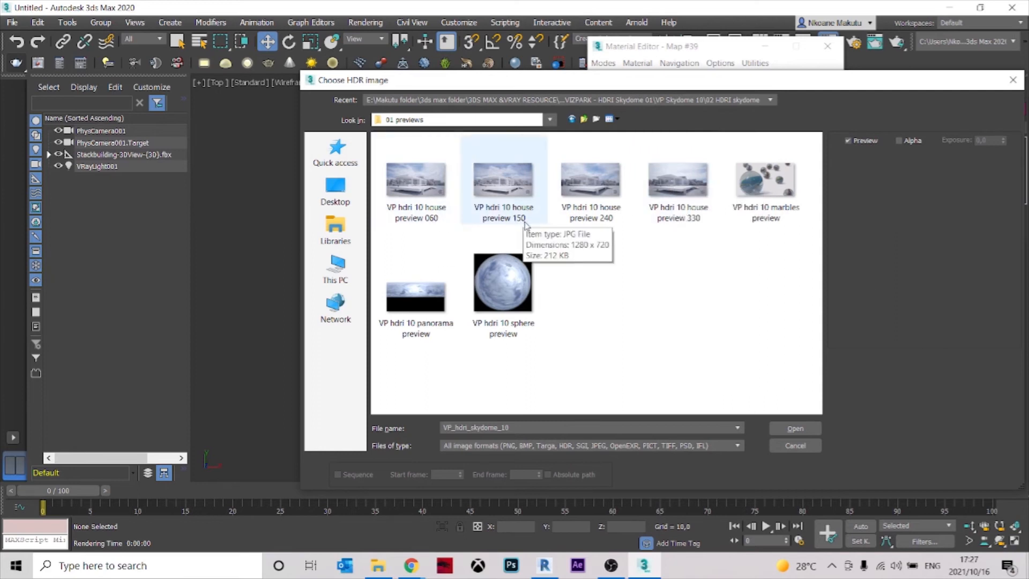
pyautogui.click(1012, 81)
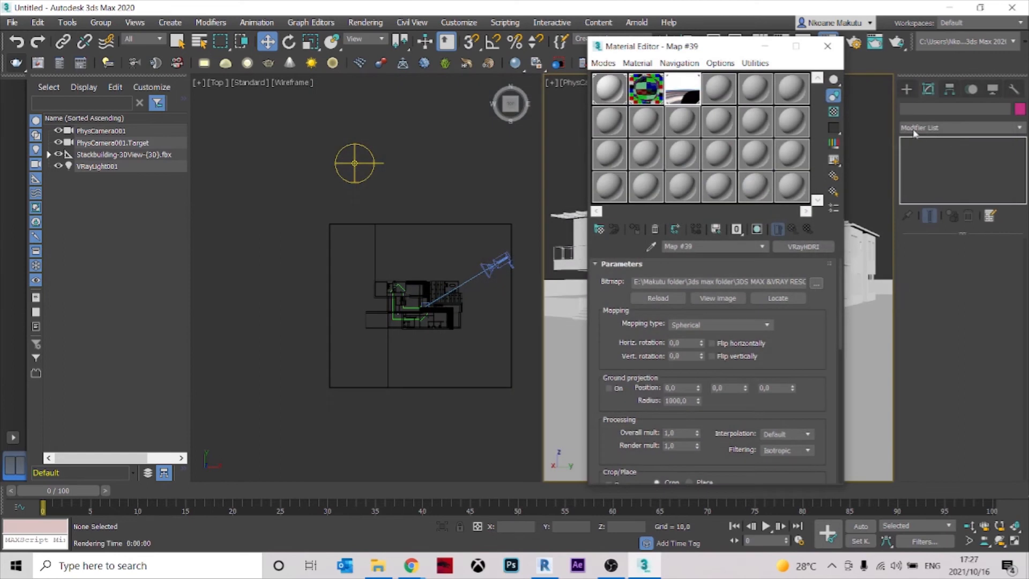
# Set the VRayHDRI map's horizontal rotation to 60 and return the first ground projection position value to 0
pyautogui.click(680, 389)
pyautogui.write('60')
pyautogui.press('Tab')
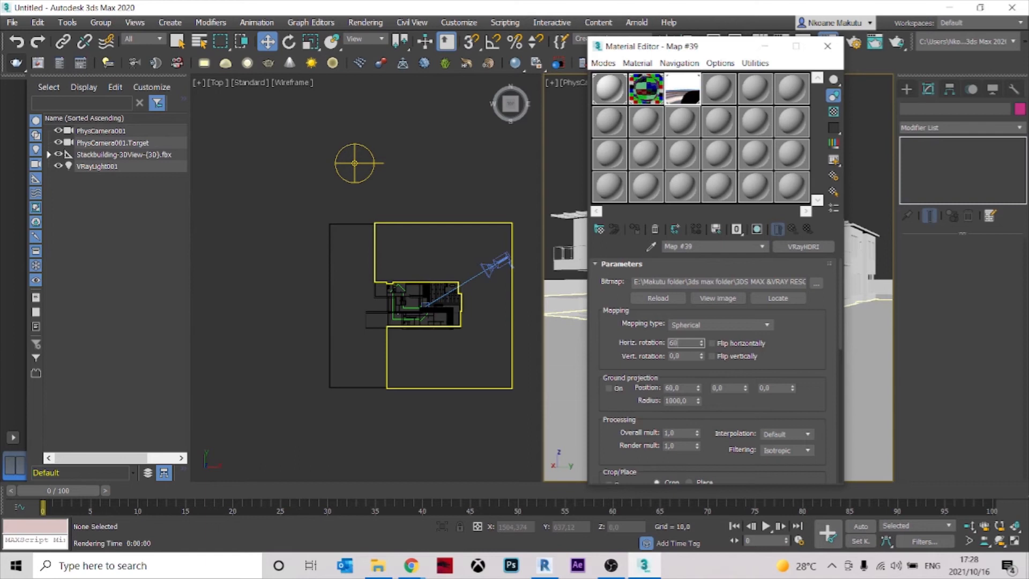
pyautogui.press('Return')
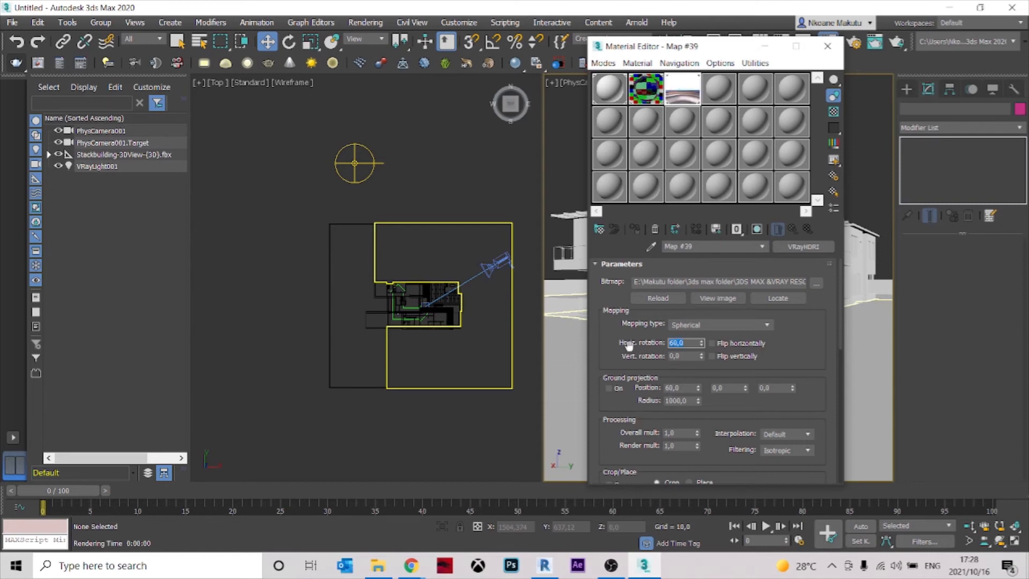
pyautogui.click(690, 388)
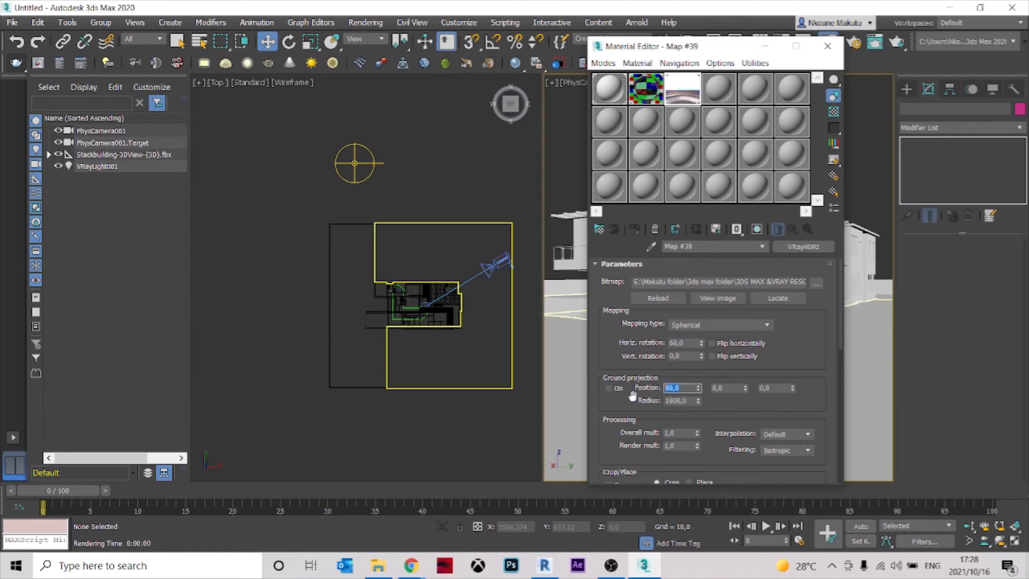
# Render the PhysCamera001 view with the rotated skydome and stop the render after a few passes
pyautogui.click(568, 147)
pyautogui.click(16, 64)
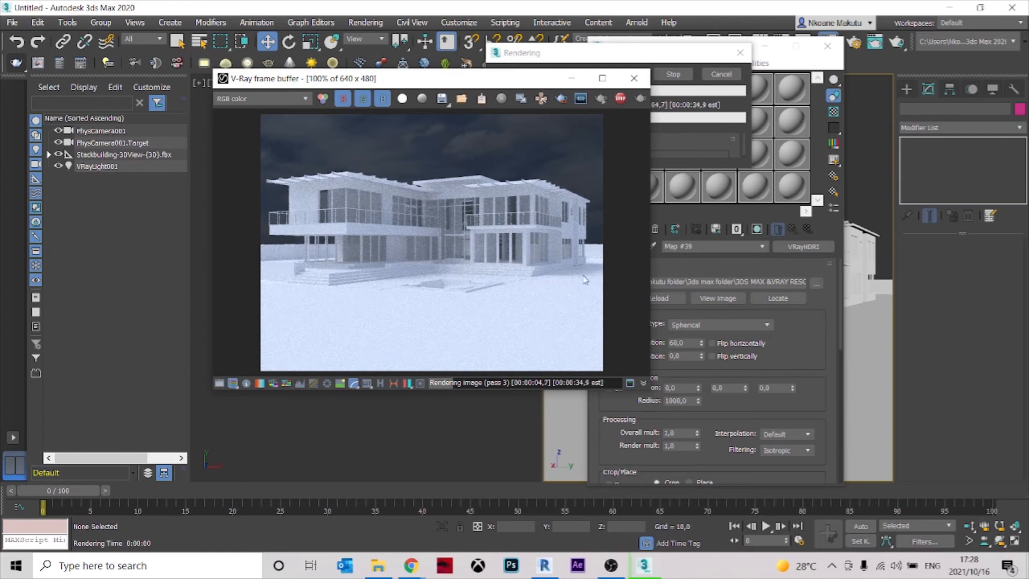
pyautogui.click(622, 101)
# Move and enlarge the V-Ray frame buffer, enable region rendering, and draw a region around the house's right-hand wing
pyautogui.moveTo(531, 83); pyautogui.dragTo(320, 104)
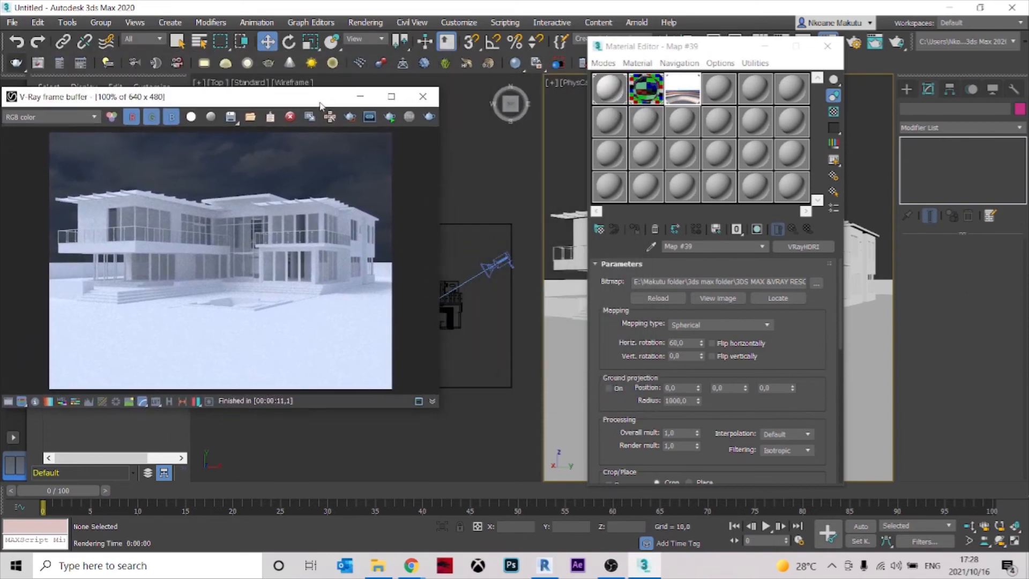
pyautogui.moveTo(435, 411); pyautogui.dragTo(490, 462)
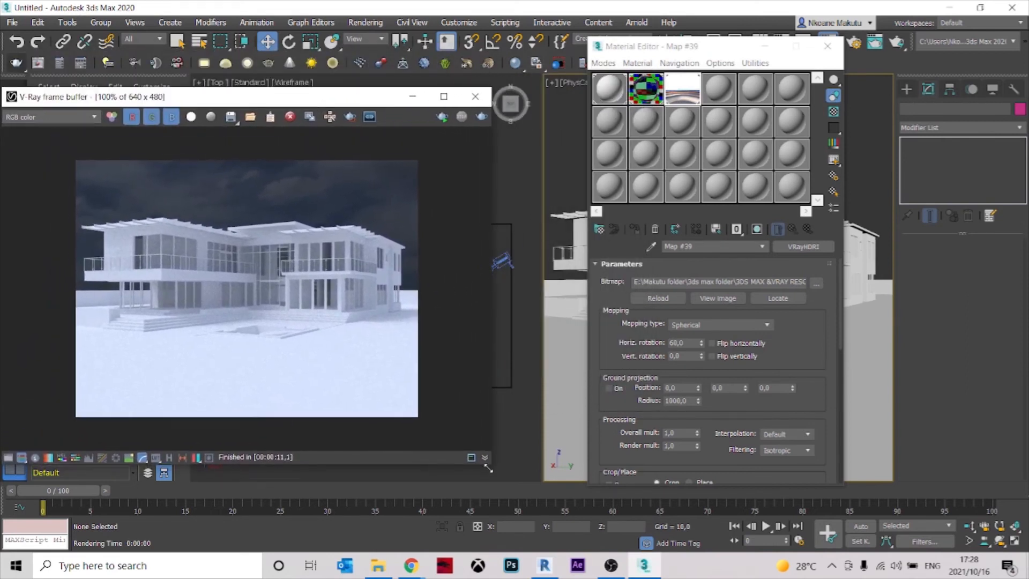
pyautogui.click(350, 117)
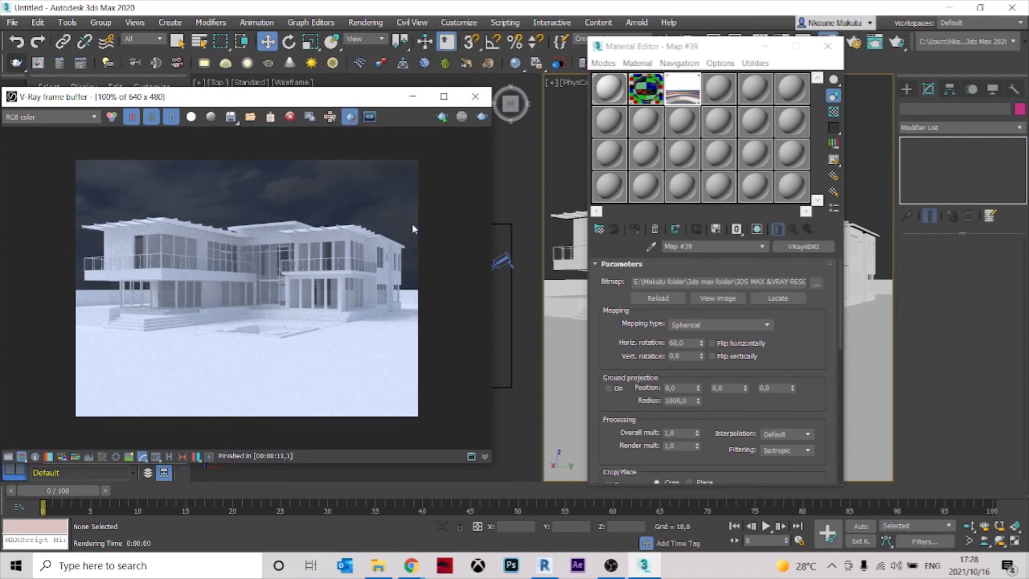
pyautogui.moveTo(414, 213); pyautogui.dragTo(307, 343)
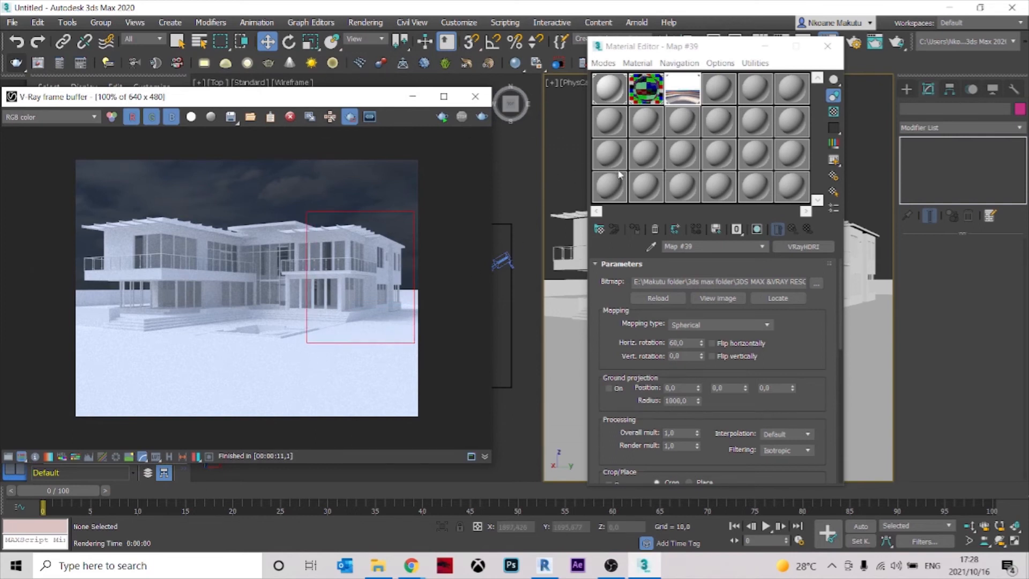
# Return to the VRayHDRI map's parameters and set its horizontal rotation to 90
pyautogui.click(754, 265)
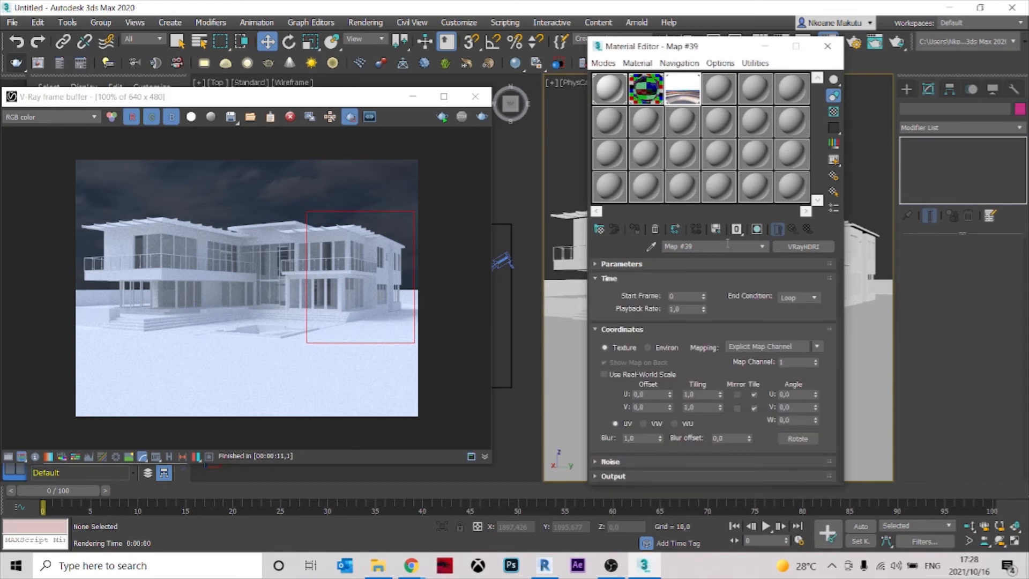
pyautogui.click(762, 246)
pyautogui.click(696, 257)
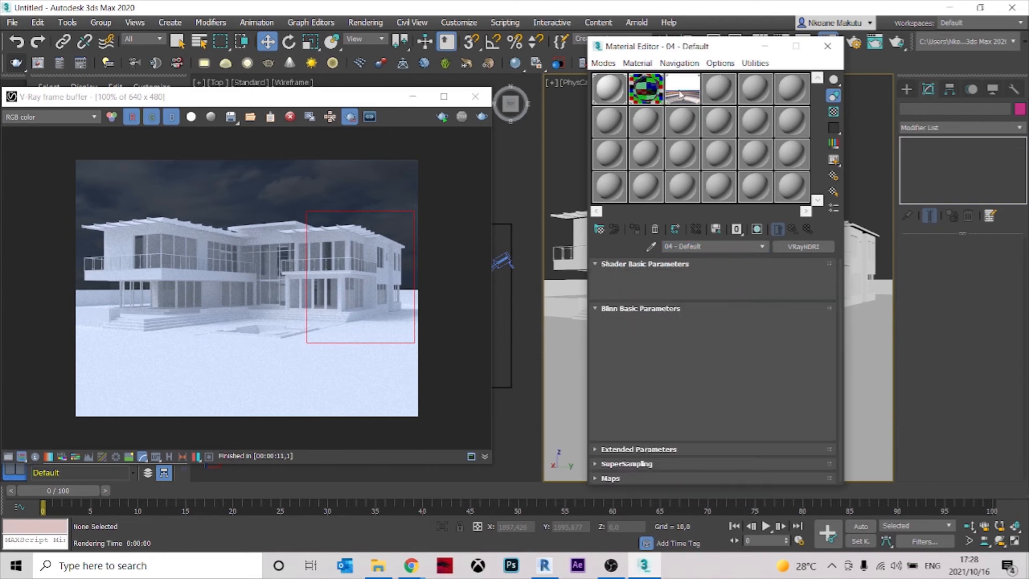
pyautogui.click(691, 265)
pyautogui.click(691, 342)
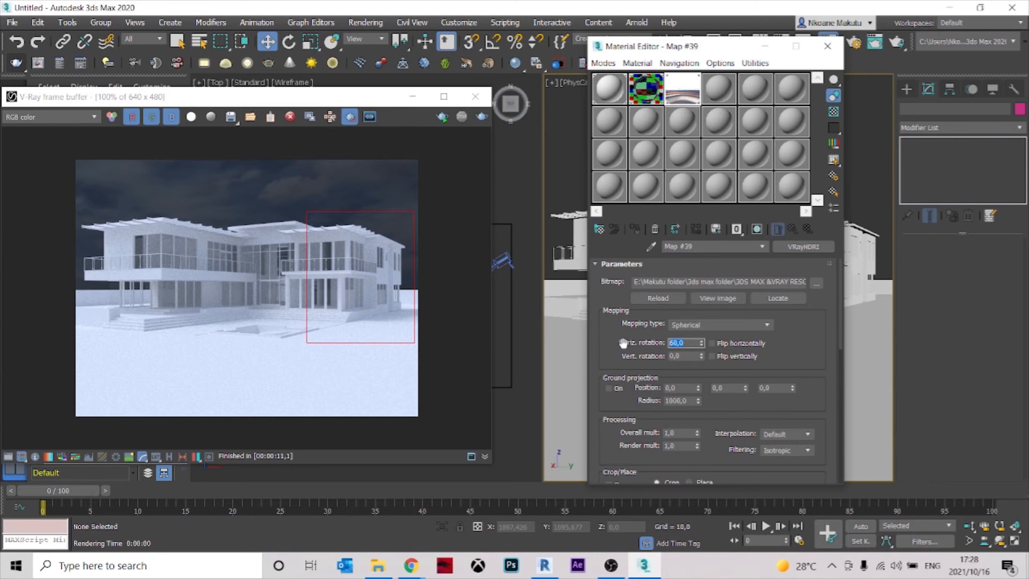
pyautogui.write('90')
pyautogui.press('Return')
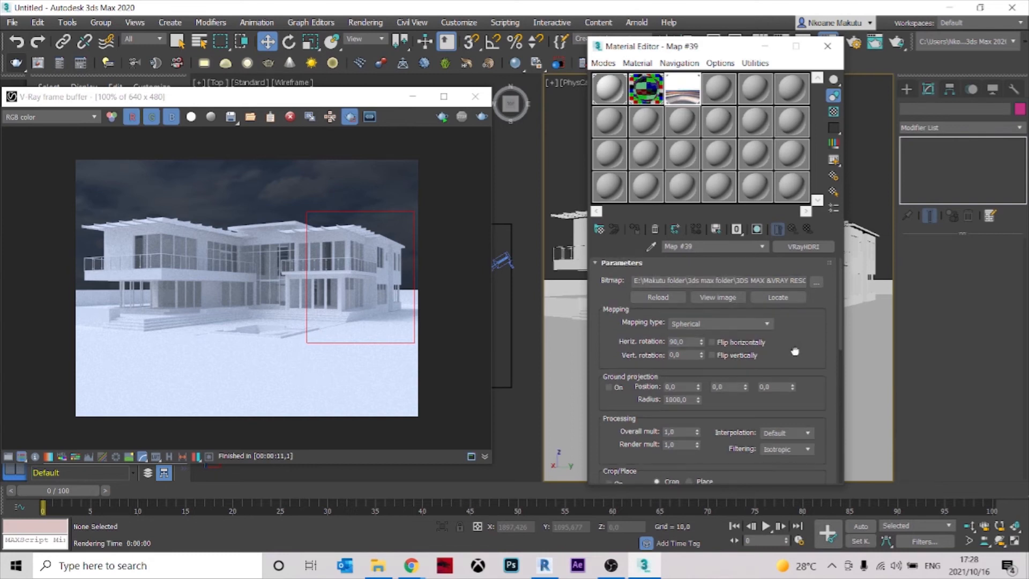
# Run a short region render at the current rotation, and another with the VRayHDRI map's horizontal rotation set to 120
pyautogui.click(483, 118)
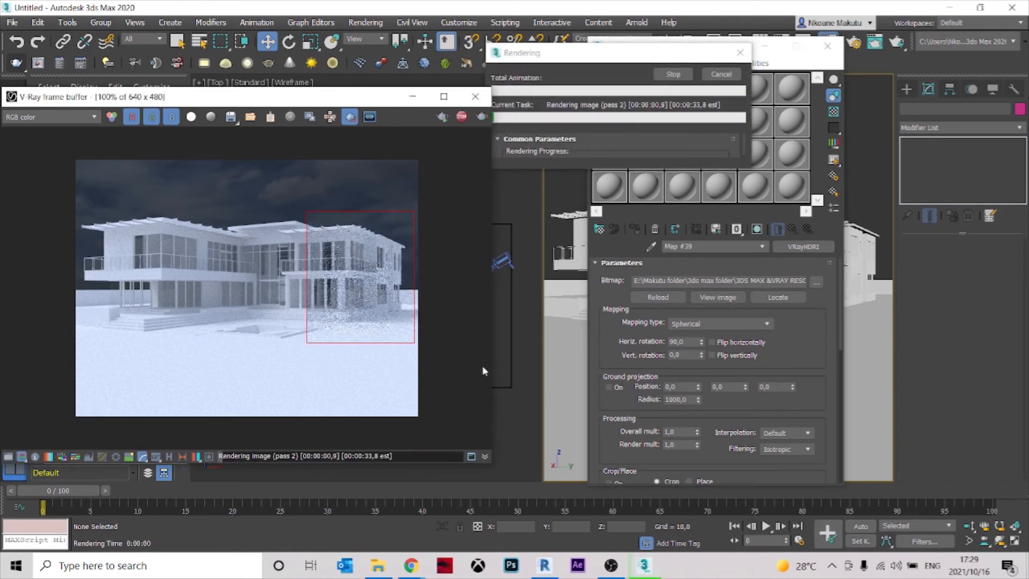
pyautogui.click(466, 116)
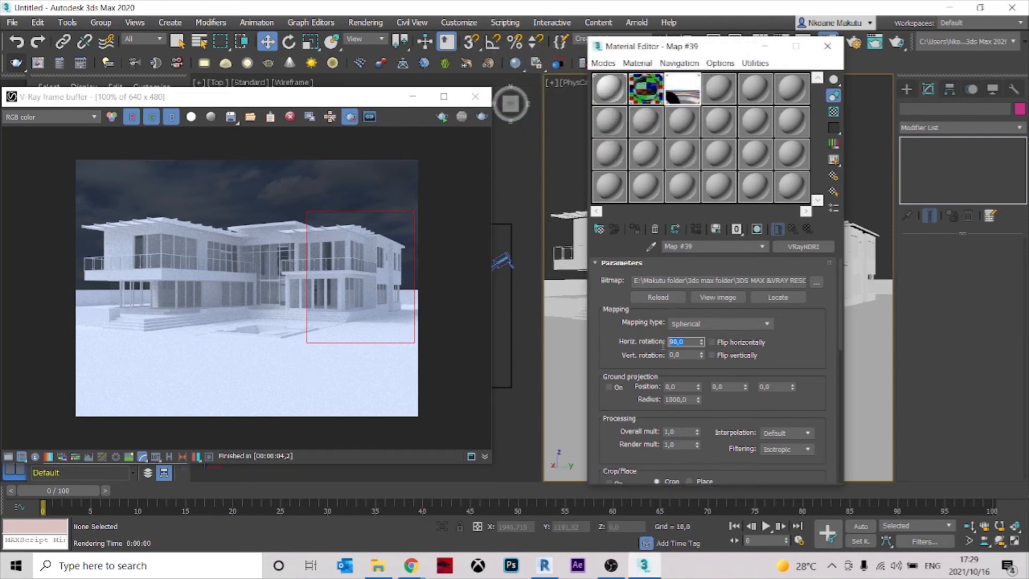
pyautogui.write('120')
pyautogui.press('Return')
pyautogui.click(482, 116)
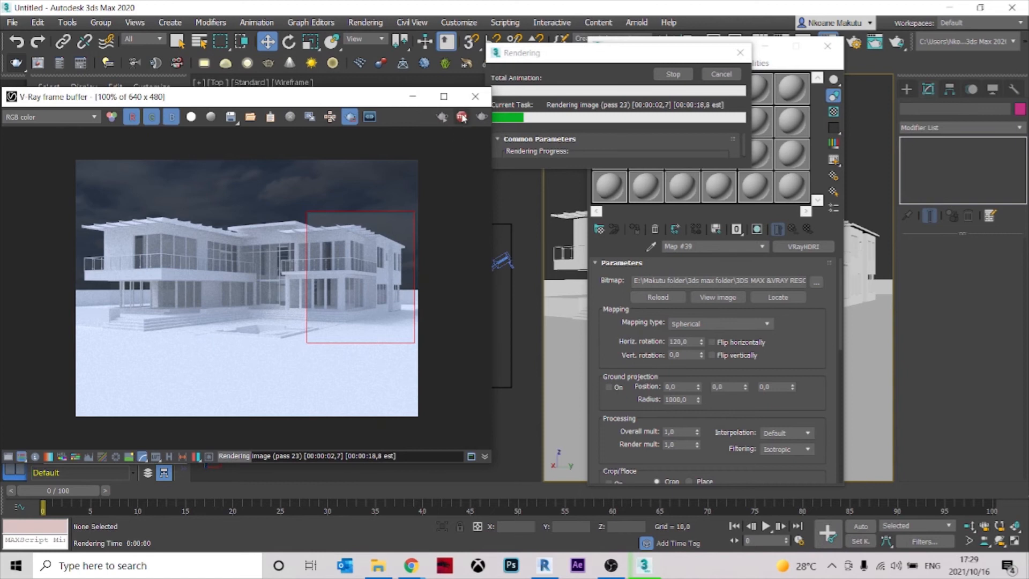
pyautogui.click(462, 116)
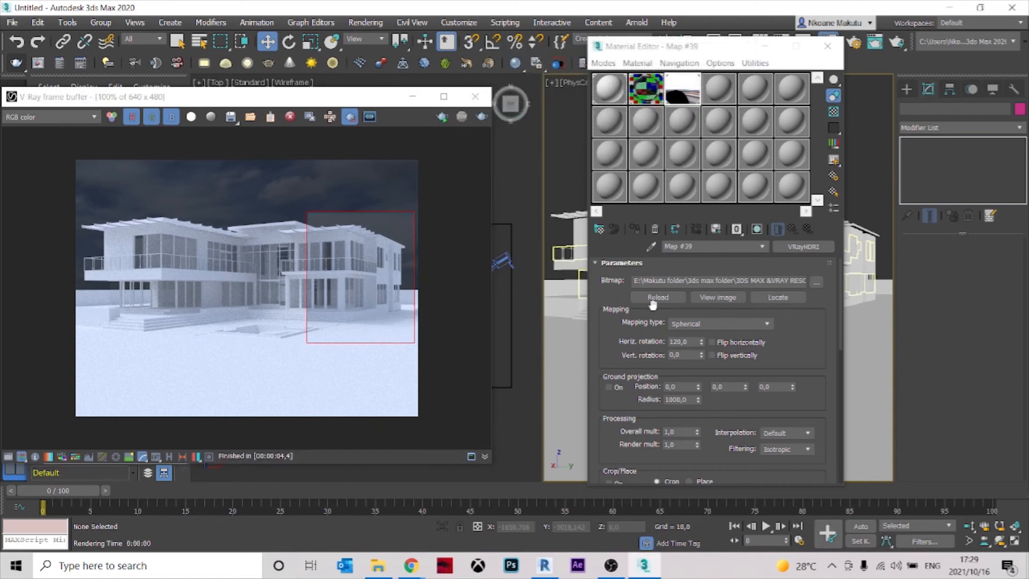
# Set the VRayHDRI map's horizontal rotation to 180, render the region, check the house's right-hand wing up close, and stop the render
pyautogui.moveTo(696, 342); pyautogui.dragTo(629, 347)
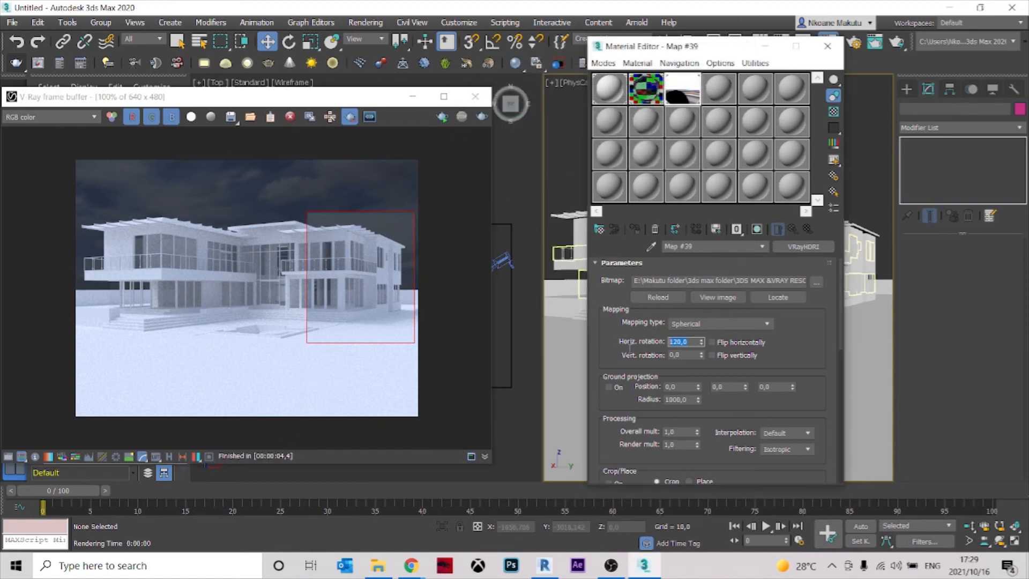
pyautogui.write('1')
pyautogui.click(482, 117)
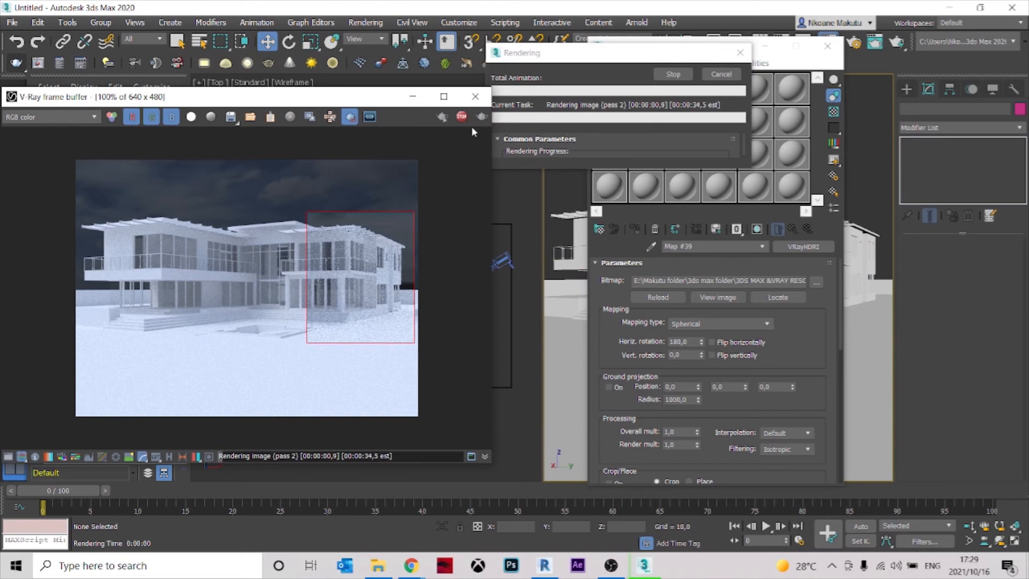
pyautogui.scroll(1, 354, 319)
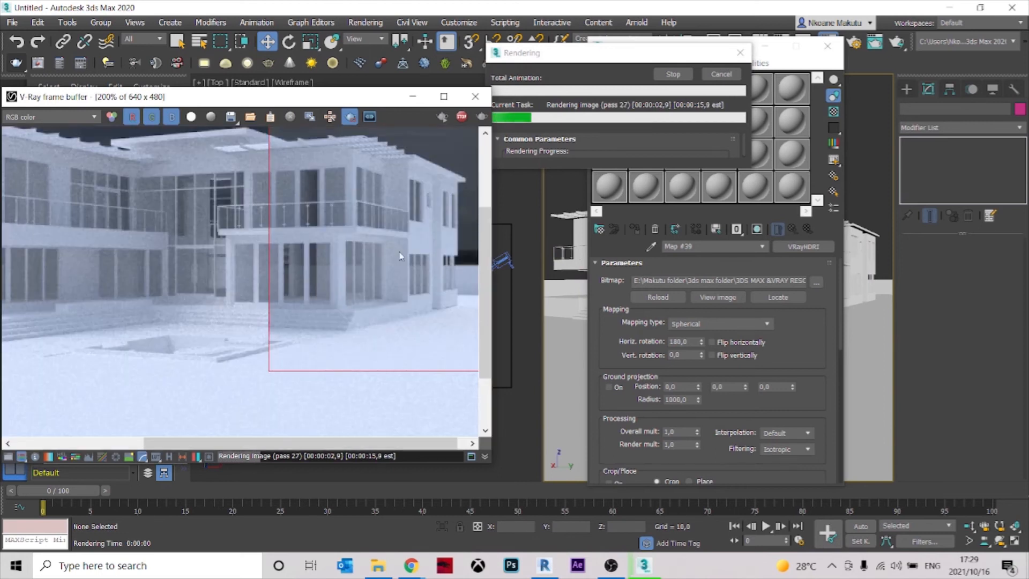
pyautogui.scroll(-1, 360, 305)
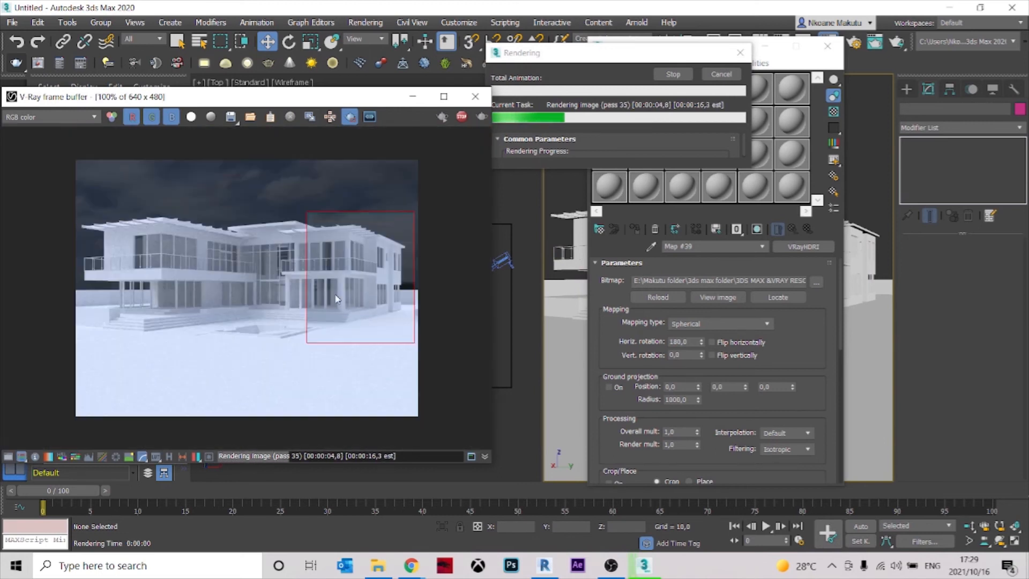
pyautogui.scroll(1, 337, 298)
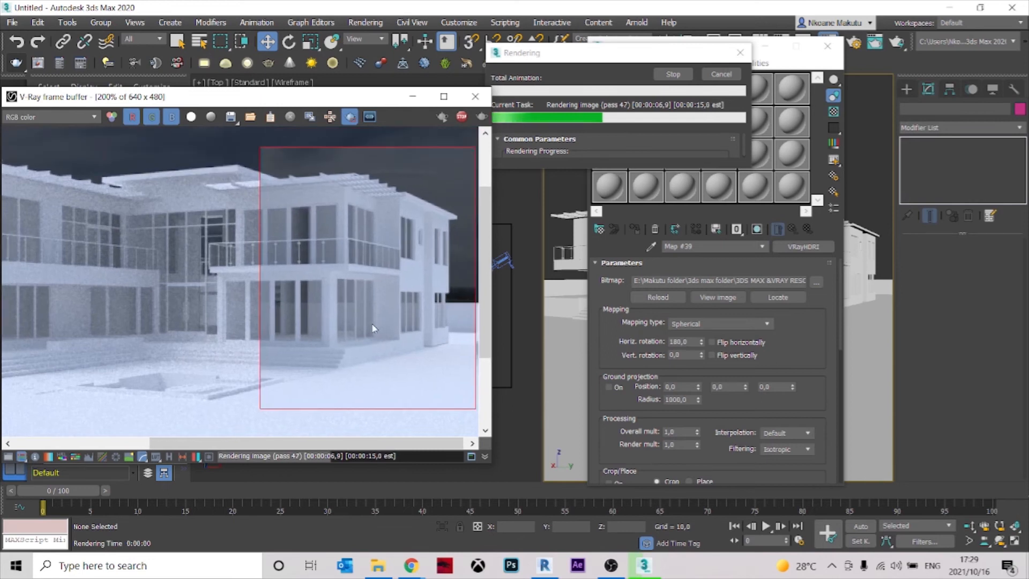
pyautogui.click(463, 118)
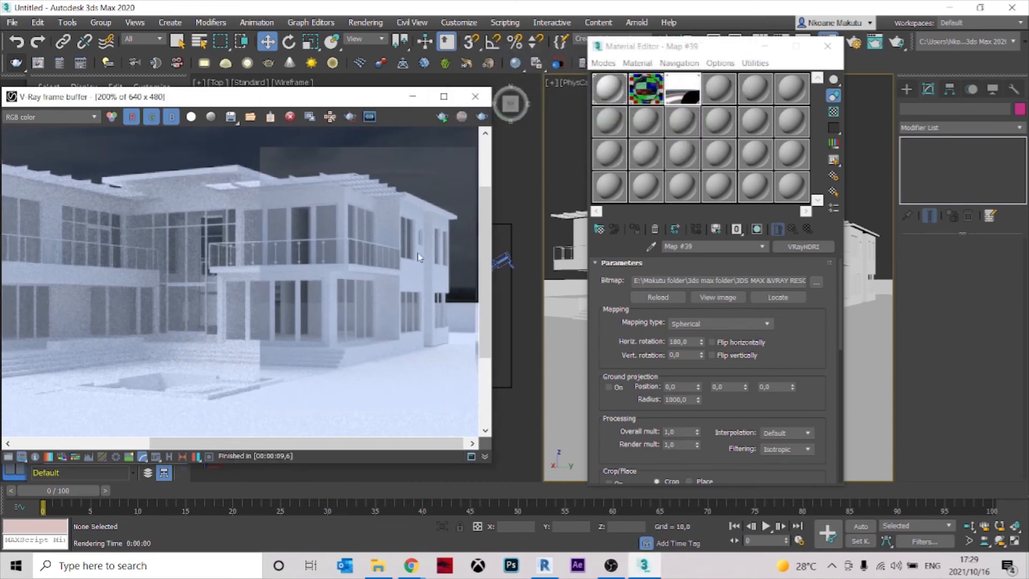
# Render the full PhysCamera001 view with region rendering off, check the house's left-hand wing up close, and stop the render
pyautogui.click(483, 114)
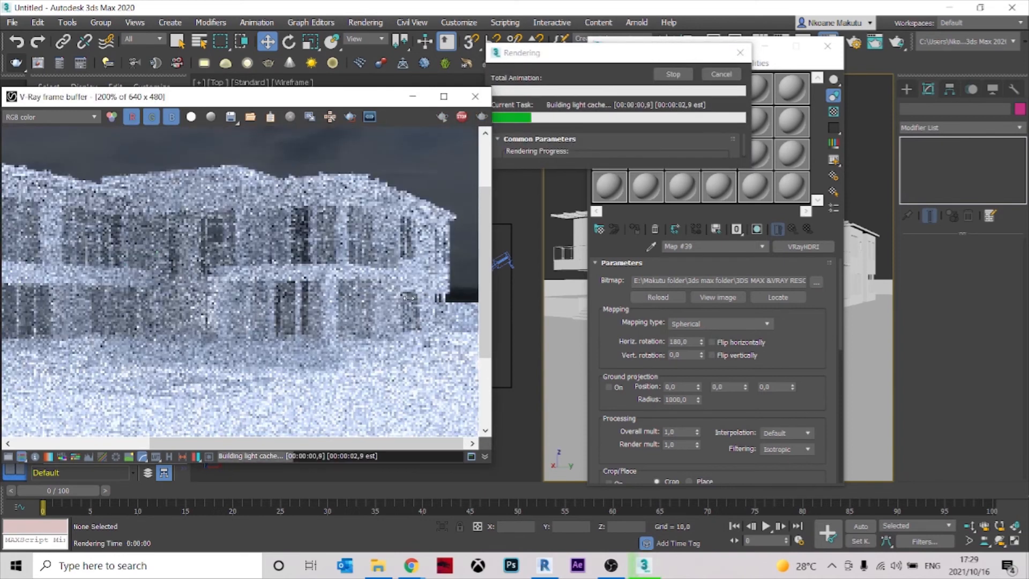
pyautogui.scroll(-1, 410, 294)
pyautogui.scroll(1, 410, 295)
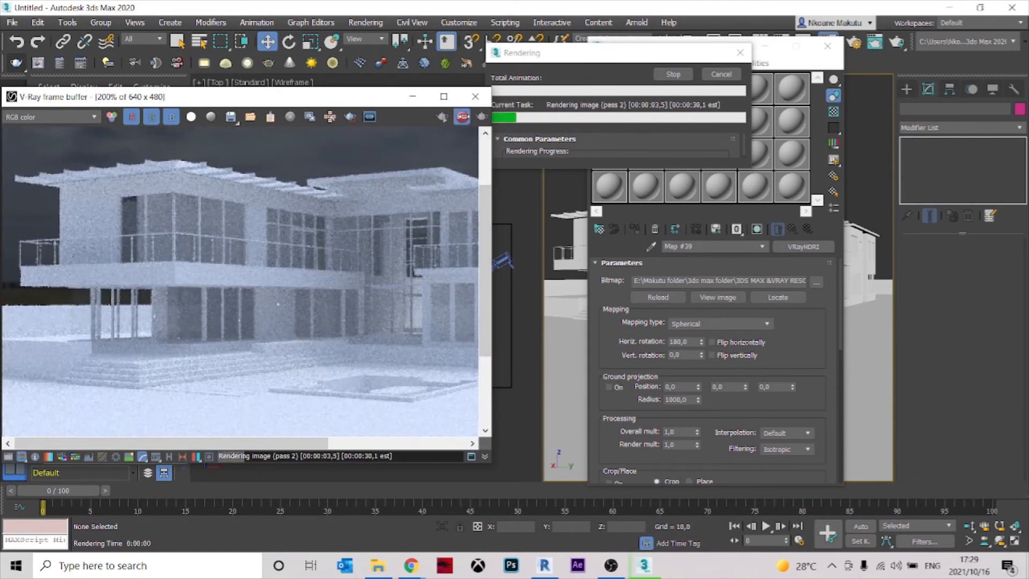
pyautogui.click(462, 116)
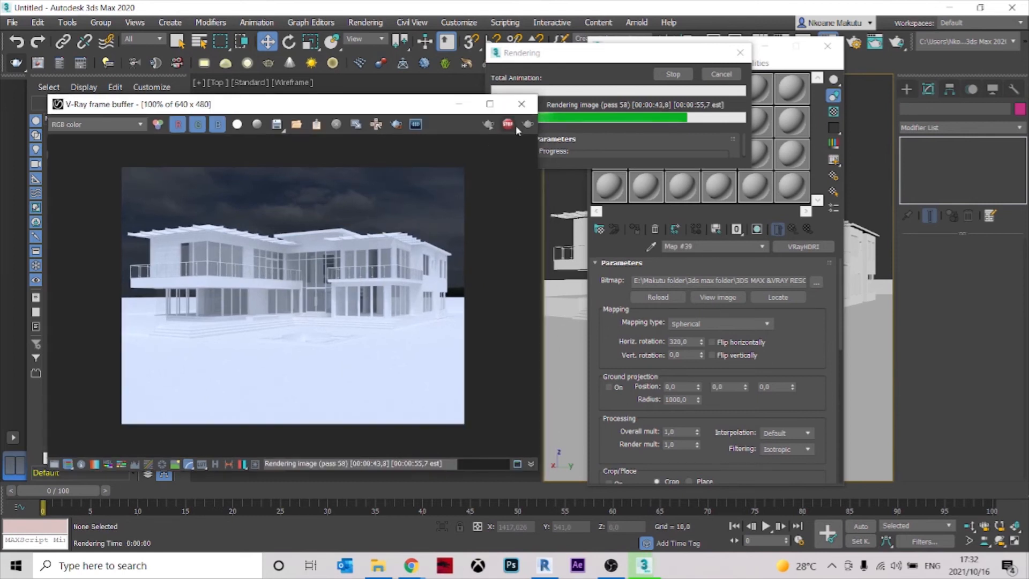
# Stop the full-view render made with the 320 horizontal rotation and examine the left-hand wing and roof edge for shadow and pixel detail
pyautogui.click(508, 125)
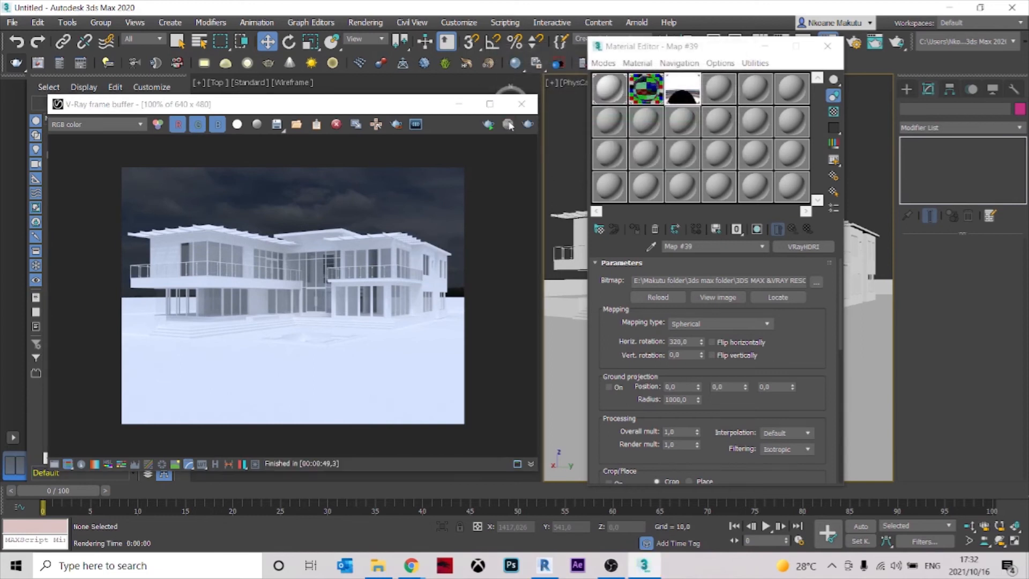
pyautogui.scroll(1, 146, 301)
pyautogui.moveTo(156, 324); pyautogui.dragTo(248, 306, button='middle')
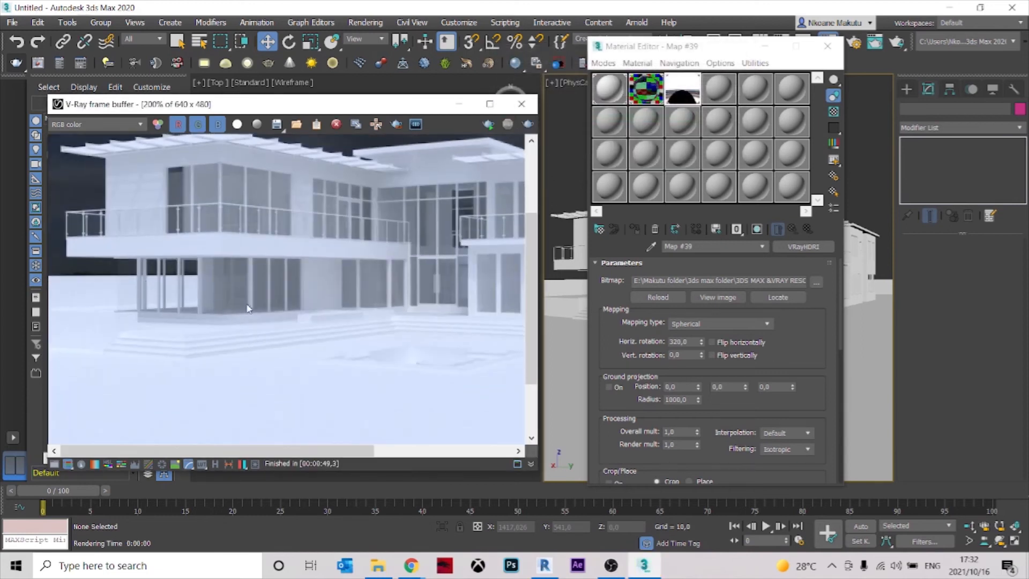
pyautogui.scroll(-1, 338, 279)
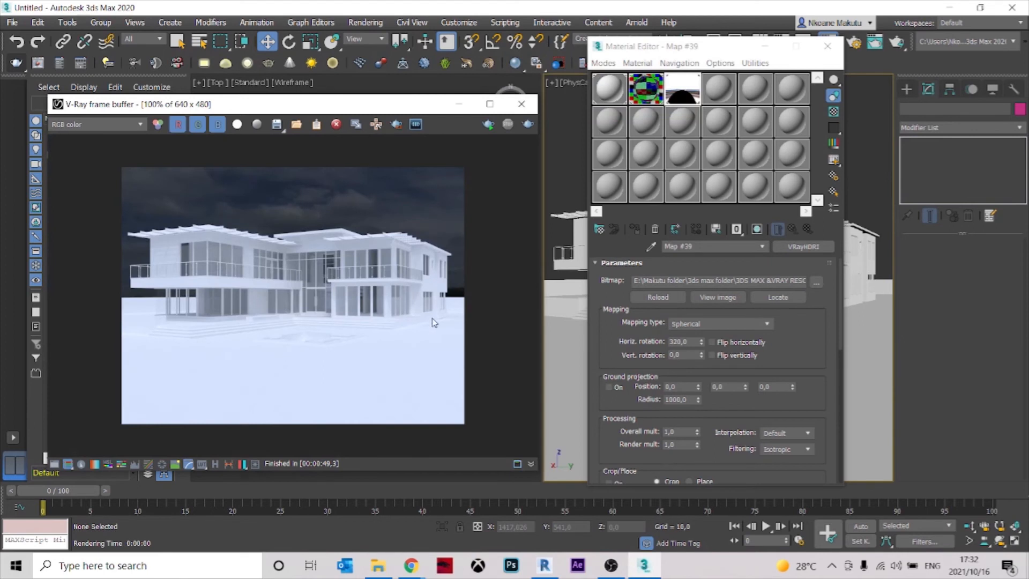
pyautogui.scroll(1, 153, 243)
pyautogui.scroll(2, 109, 234)
pyautogui.scroll(-1, 68, 225)
pyautogui.scroll(1, 78, 207)
pyautogui.scroll(1, 145, 205)
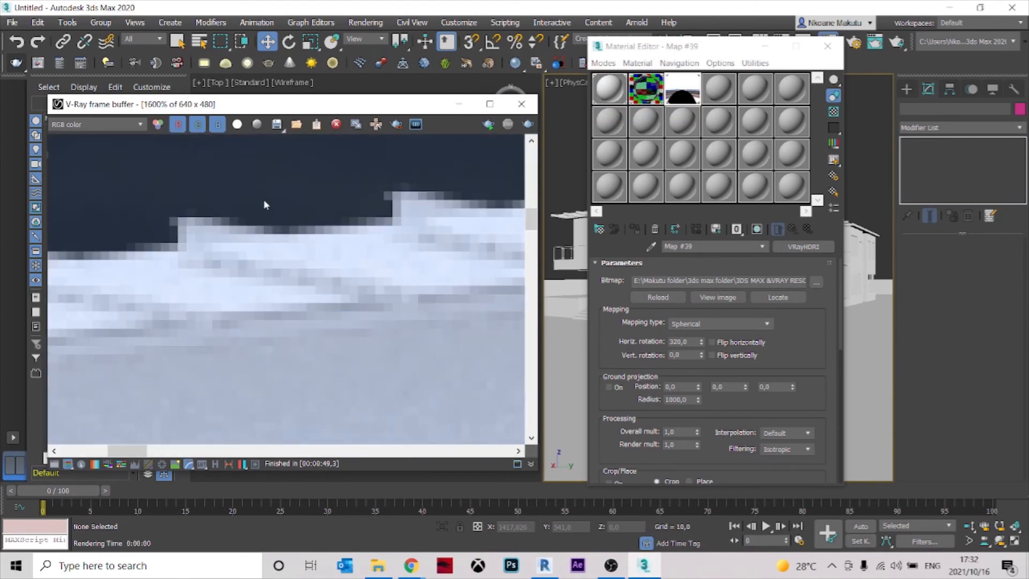
pyautogui.scroll(-1, 242, 225)
pyautogui.scroll(1, 220, 219)
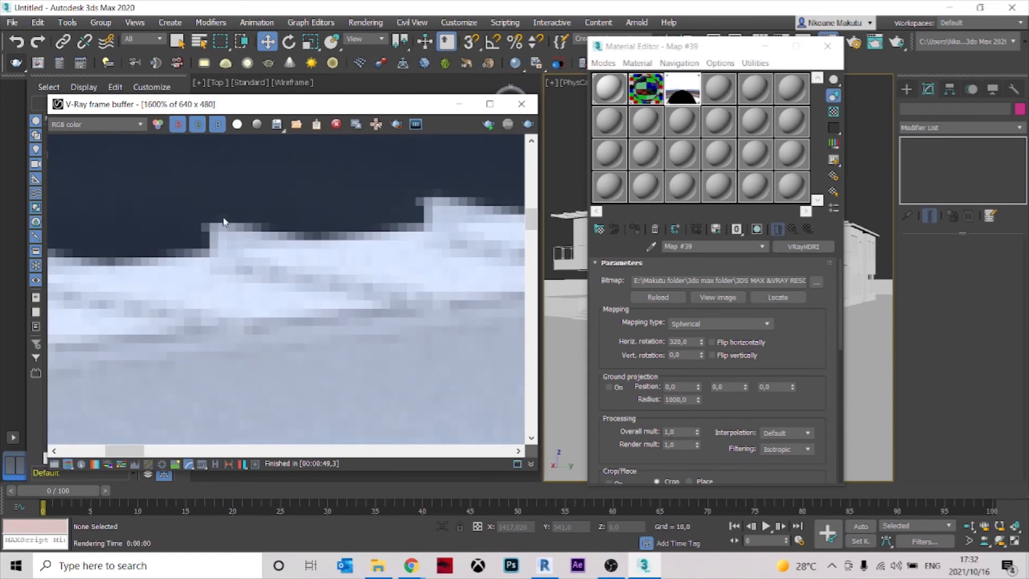
pyautogui.scroll(-4, 229, 225)
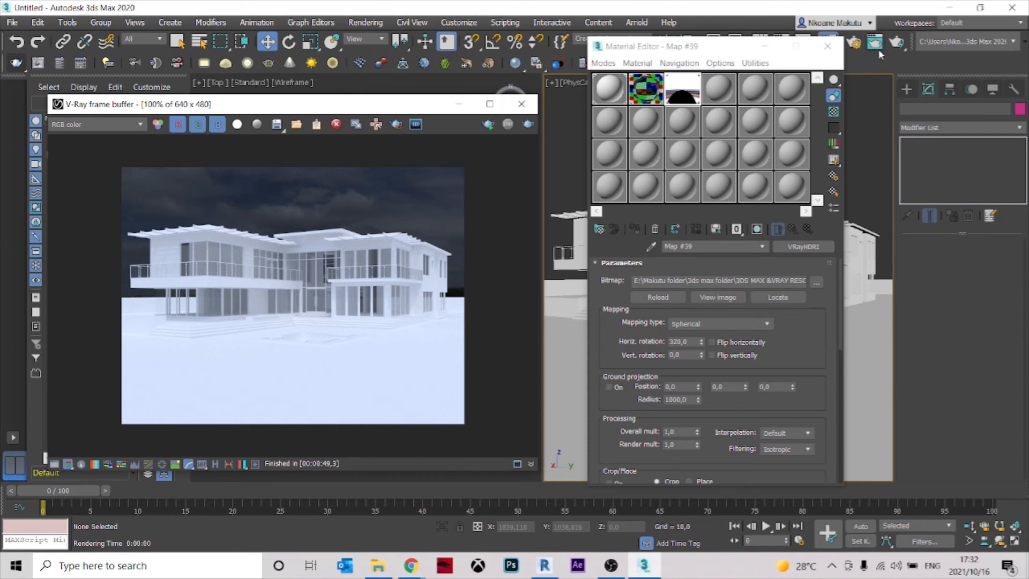
# Set the render output size to the HDTV (video) preset at 1920 x 1080 and render the PhysCamera001 view
pyautogui.click(855, 44)
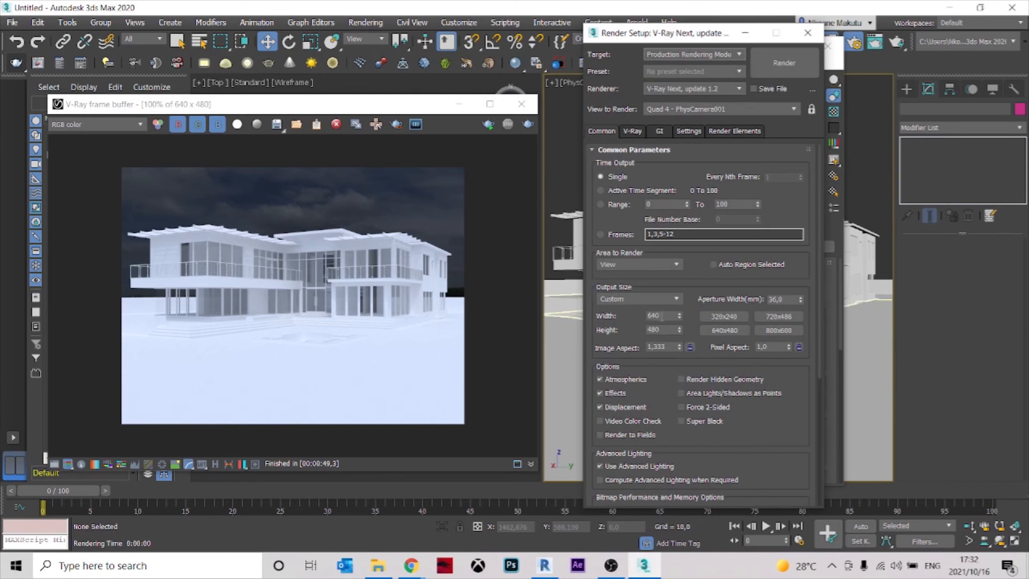
pyautogui.scroll(-1, 646, 321)
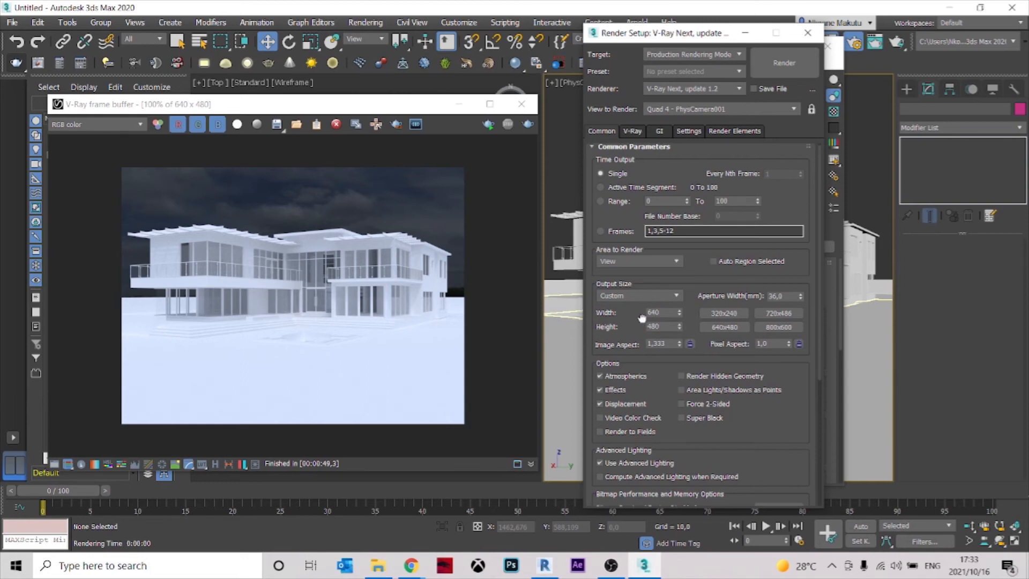
pyautogui.click(647, 296)
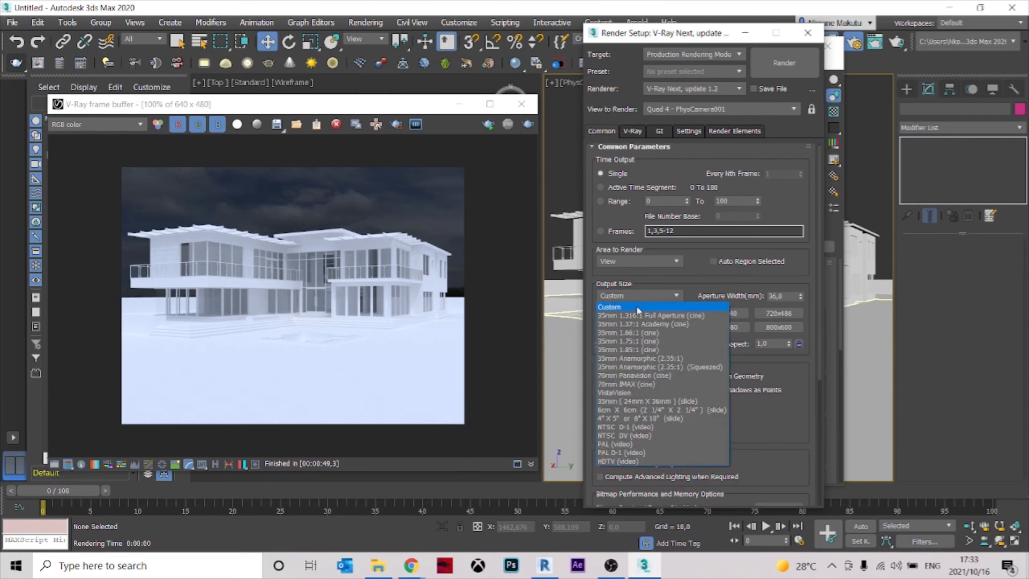
pyautogui.click(632, 461)
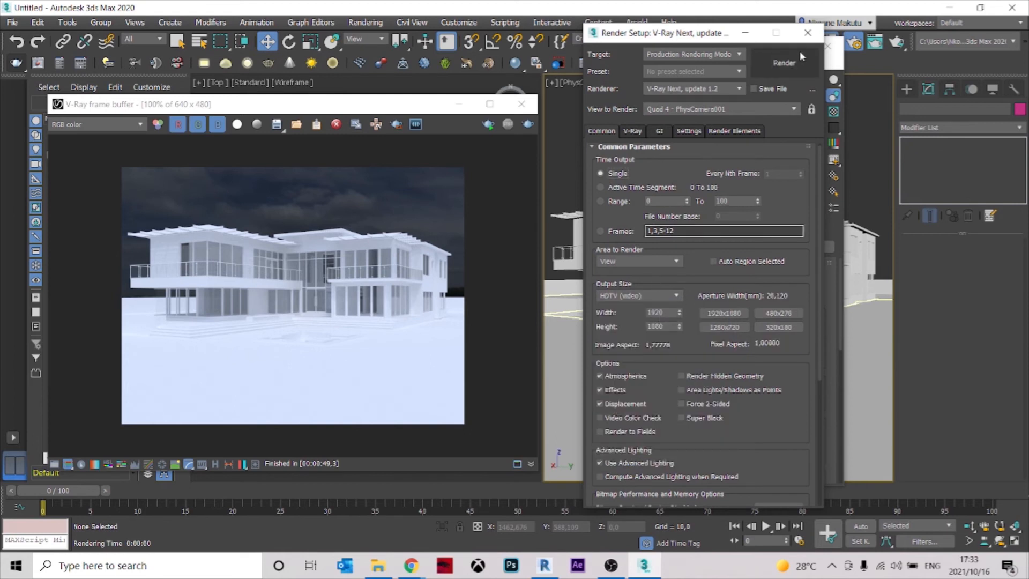
pyautogui.click(791, 67)
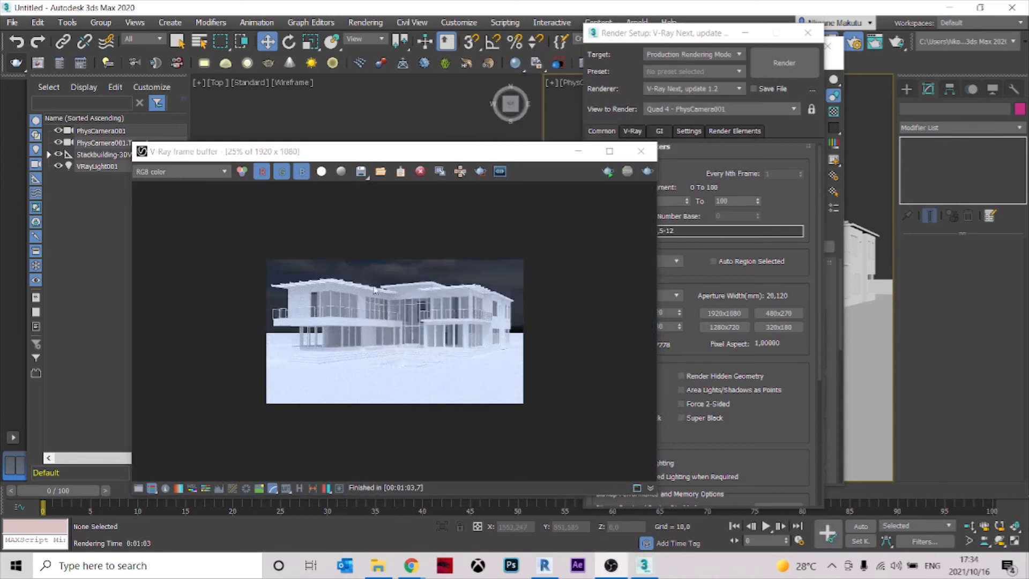
# Examine the roof slats, balconies, windows and both wings in the 1920 x 1080 render, and move the frame buffer off the render settings
pyautogui.scroll(1, 374, 289)
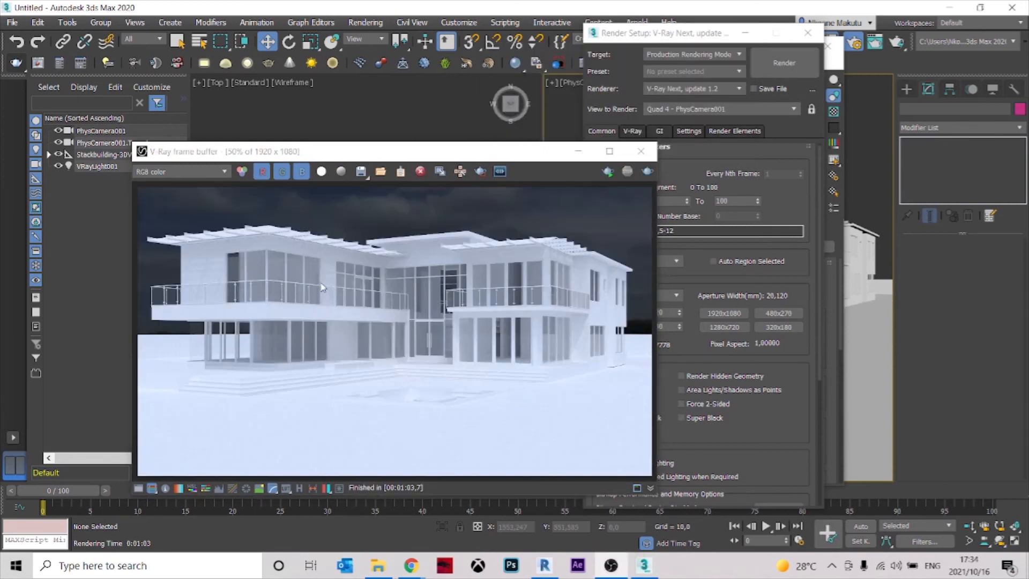
pyautogui.scroll(2, 204, 237)
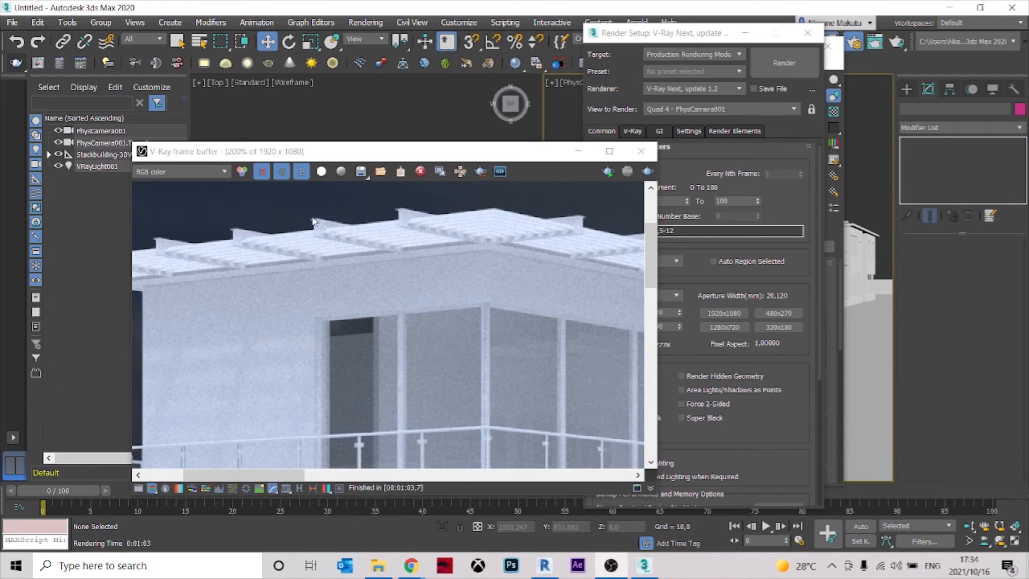
pyautogui.scroll(-1, 283, 318)
pyautogui.scroll(-1, 316, 266)
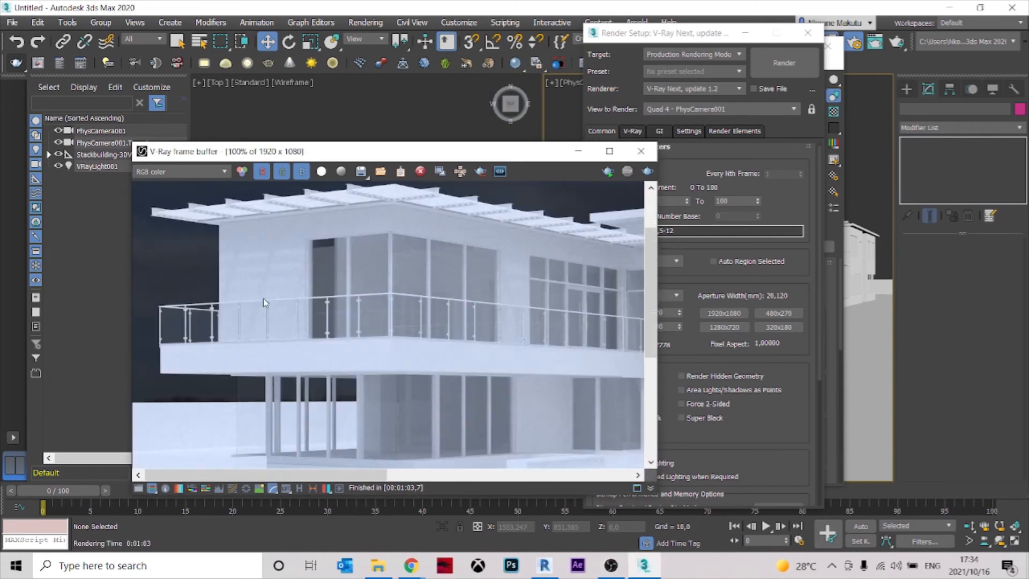
pyautogui.scroll(-1, 245, 269)
pyautogui.scroll(1, 585, 267)
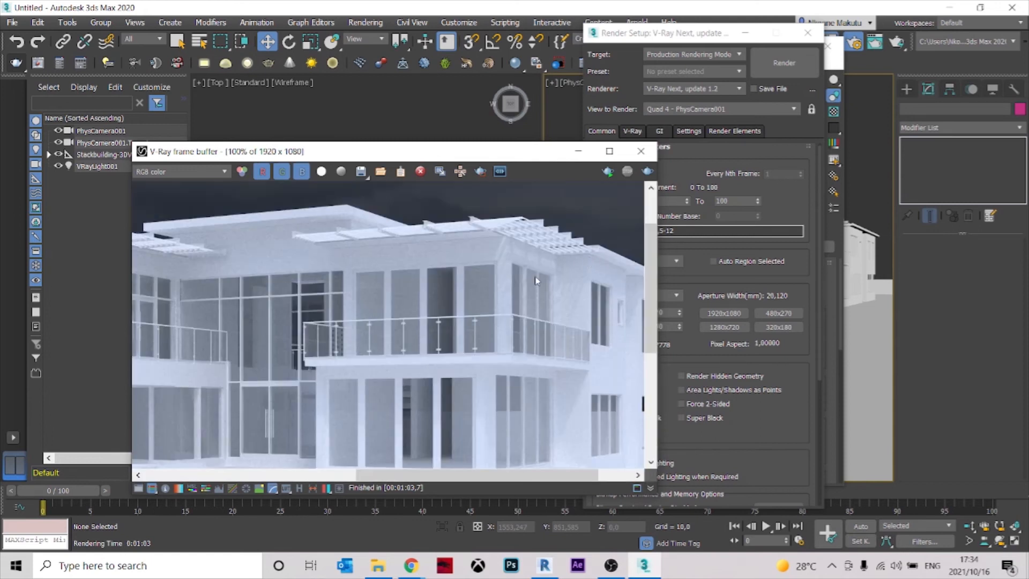
pyautogui.scroll(-1, 536, 280)
pyautogui.scroll(1, 384, 358)
pyautogui.scroll(-1, 445, 369)
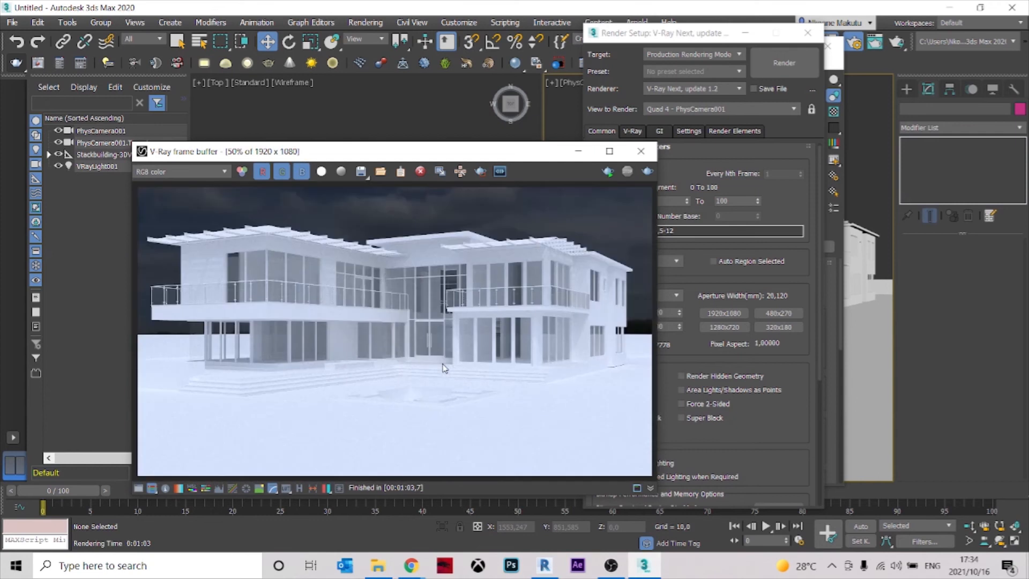
pyautogui.scroll(1, 321, 298)
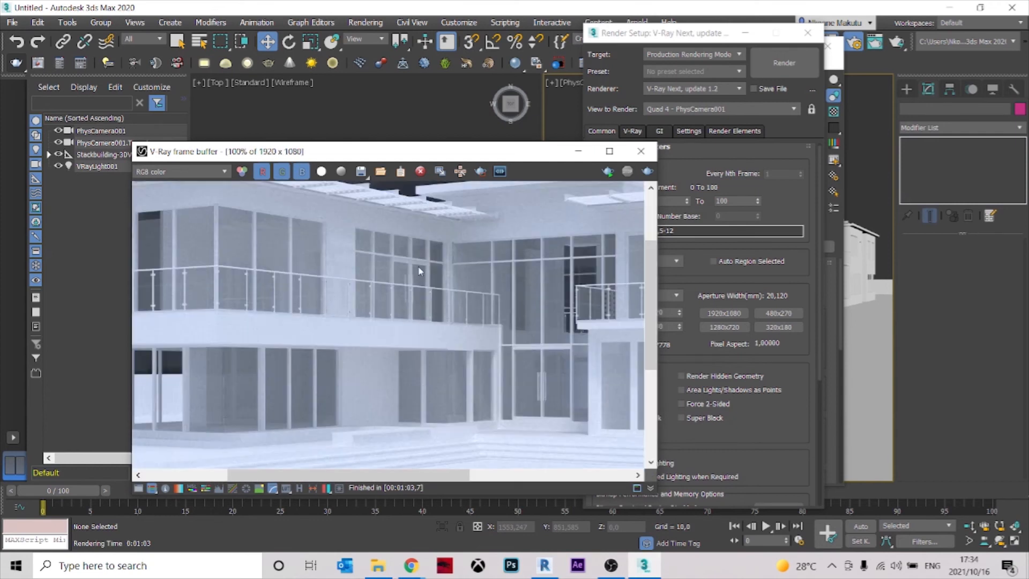
pyautogui.scroll(-1, 354, 279)
pyautogui.scroll(1, 381, 276)
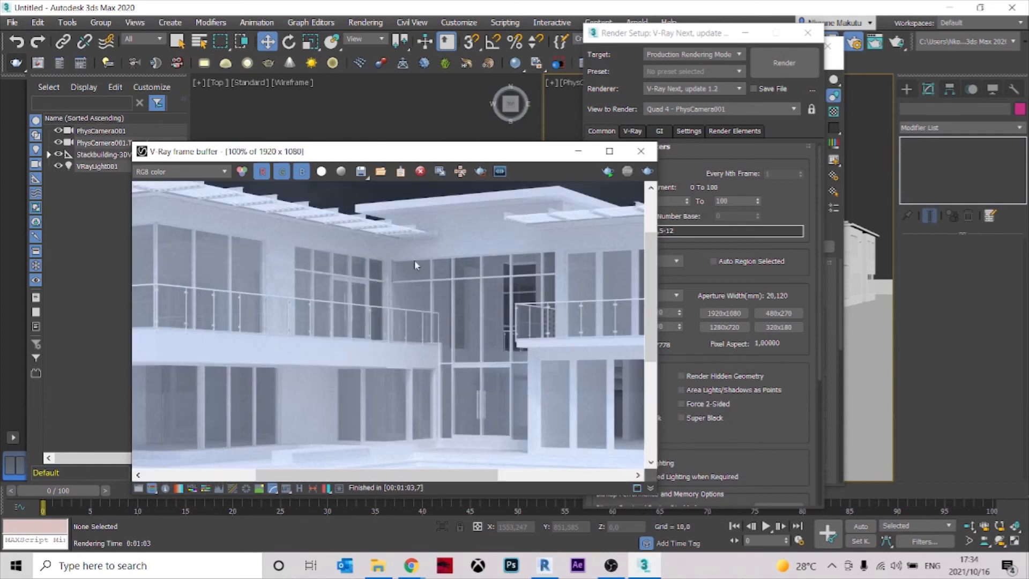
pyautogui.scroll(-1, 414, 262)
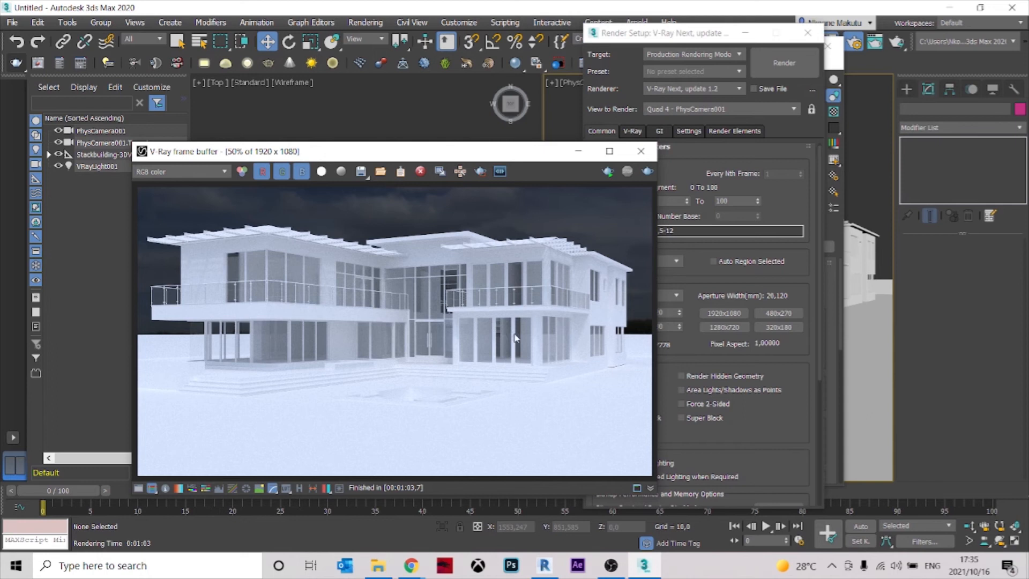
pyautogui.doubleClick(590, 272)
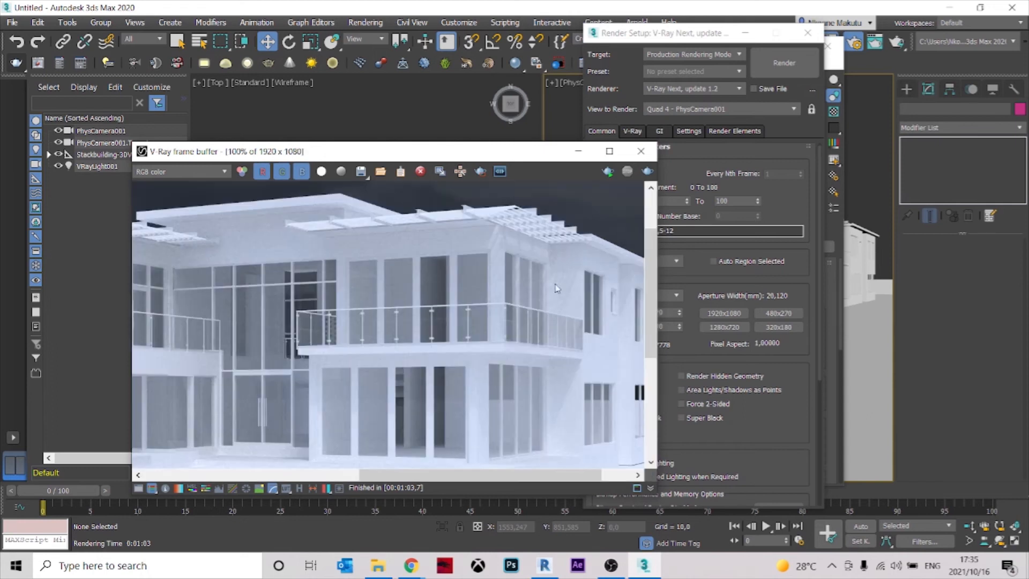
pyautogui.scroll(-1, 435, 320)
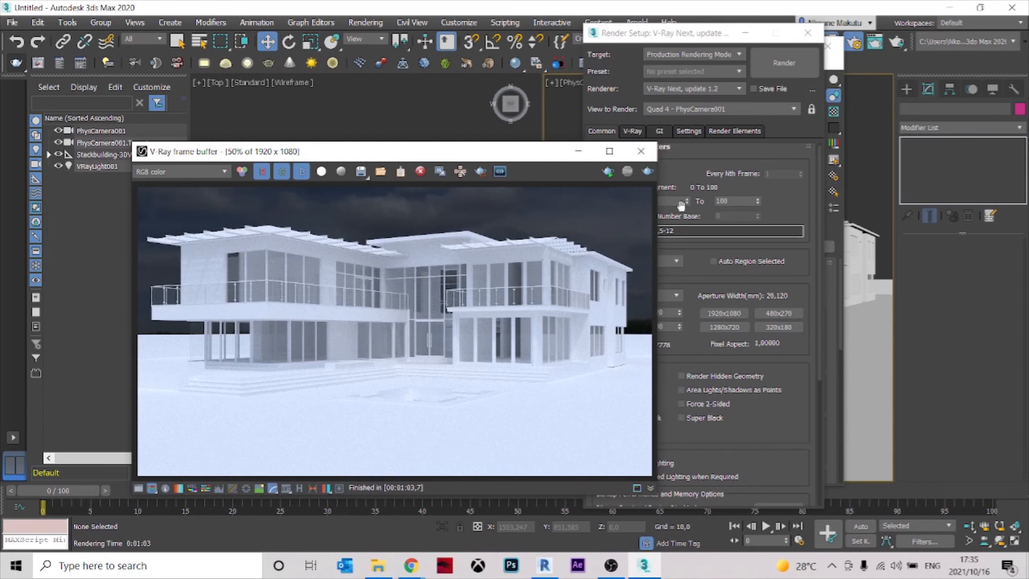
pyautogui.moveTo(542, 155); pyautogui.dragTo(483, 139)
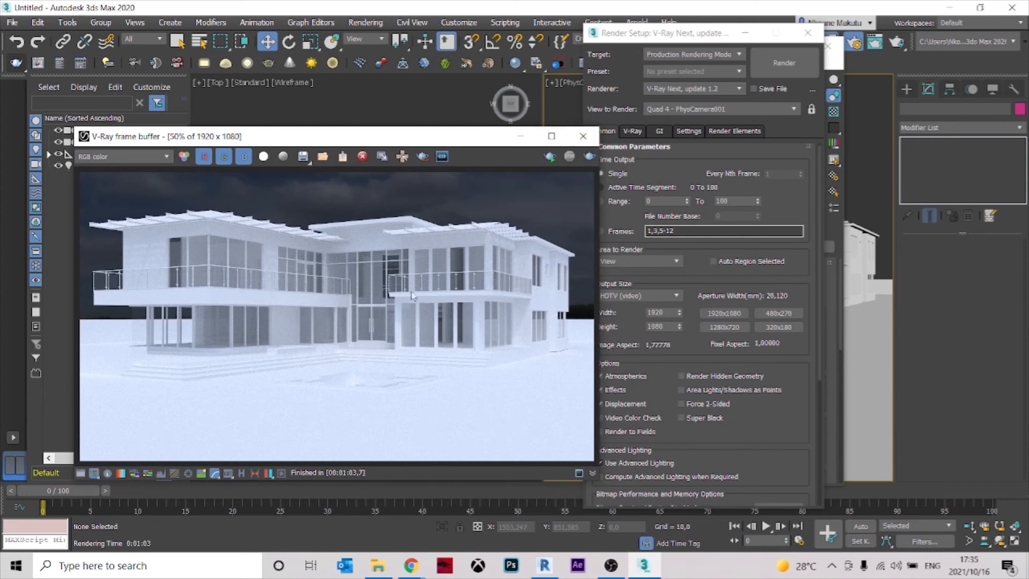
# Close the V-Ray frame buffer, the render settings and the Material Editor to free the viewports
pyautogui.click(583, 137)
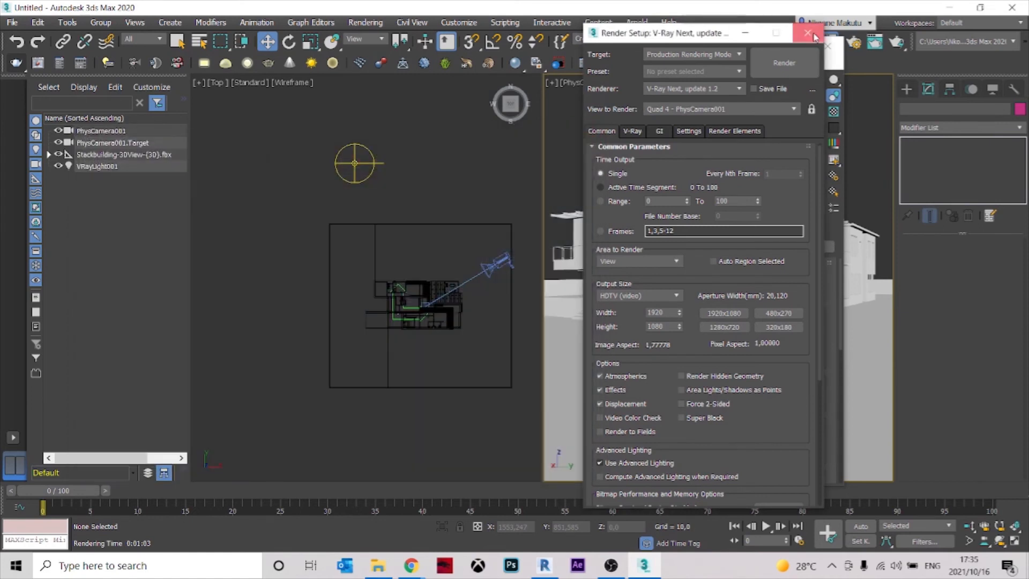
pyautogui.click(808, 33)
pyautogui.moveTo(450, 322); pyautogui.dragTo(433, 321, button='middle')
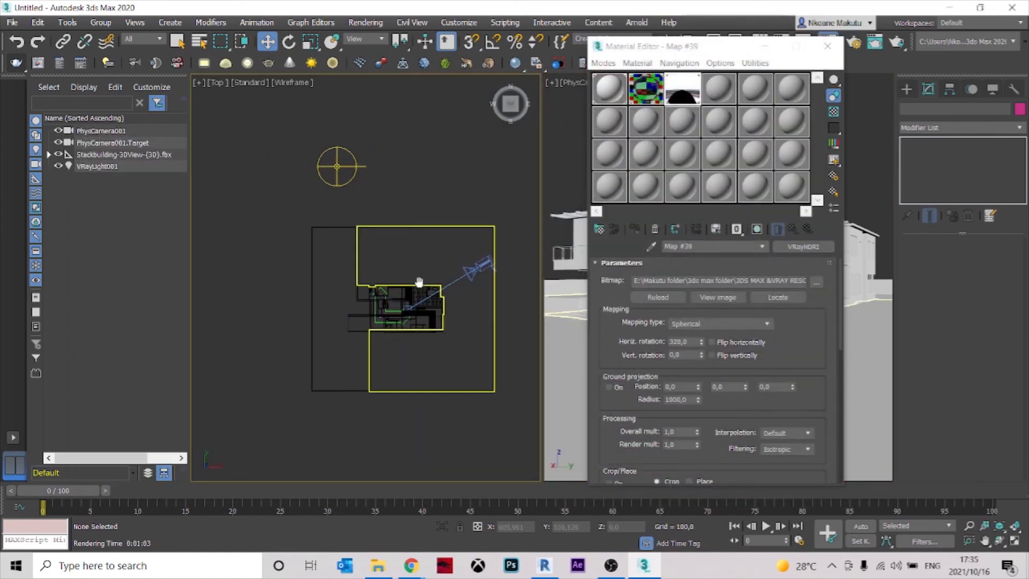
pyautogui.click(829, 47)
# Draw a plane VRayLight about 284.7 by 203.1 over the central stair hall in the Top view
pyautogui.scroll(6, 424, 318)
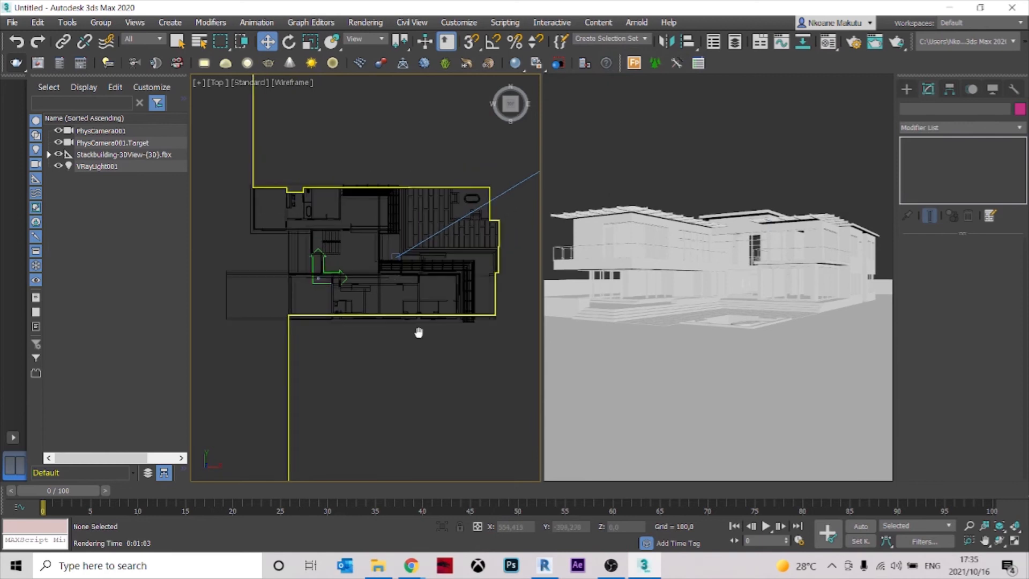
pyautogui.moveTo(399, 350); pyautogui.dragTo(398, 368, button='middle')
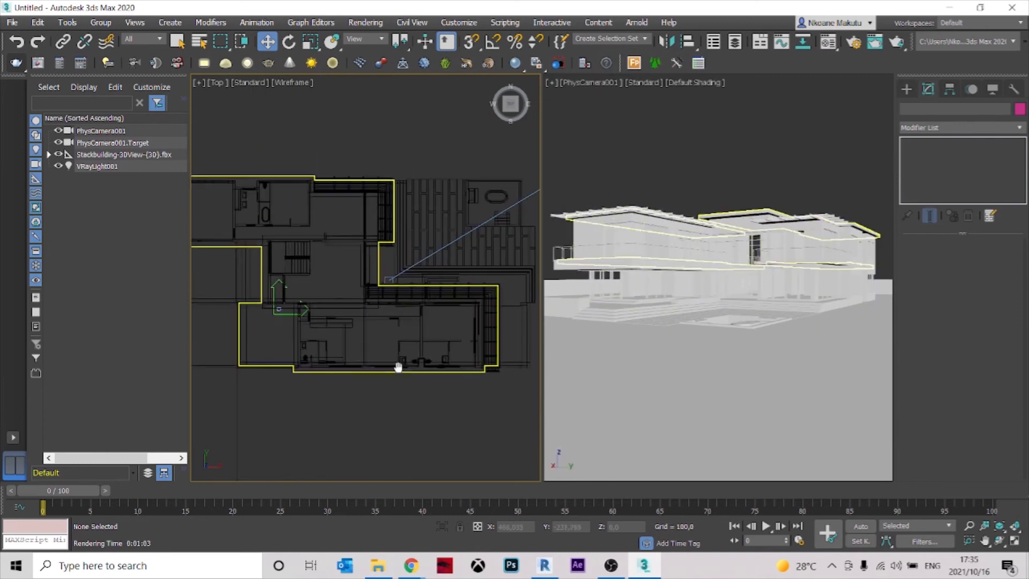
pyautogui.scroll(2, 332, 276)
pyautogui.moveTo(331, 275); pyautogui.dragTo(342, 315, button='middle')
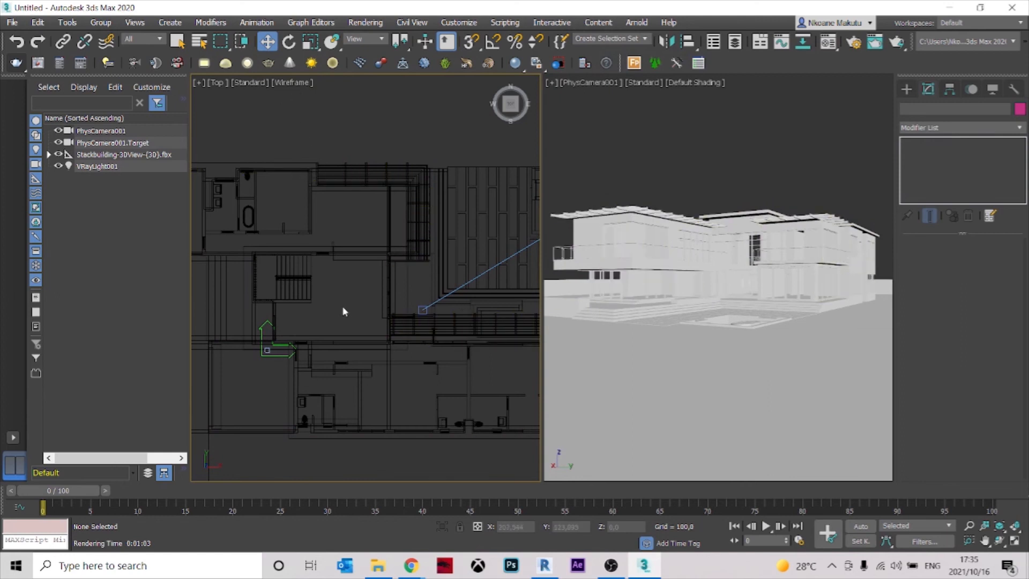
pyautogui.moveTo(343, 307); pyautogui.dragTo(349, 323, button='middle')
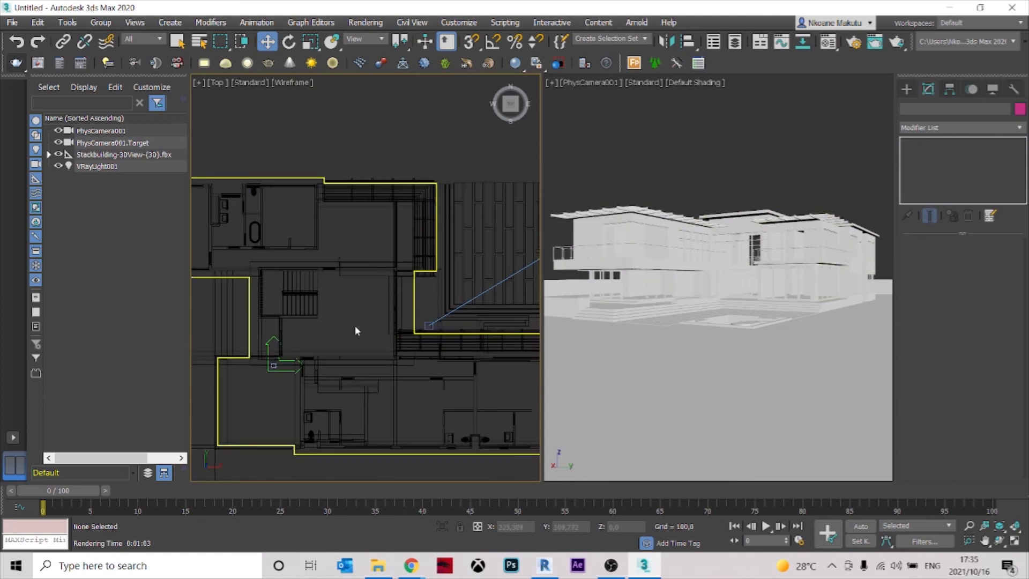
pyautogui.click(203, 64)
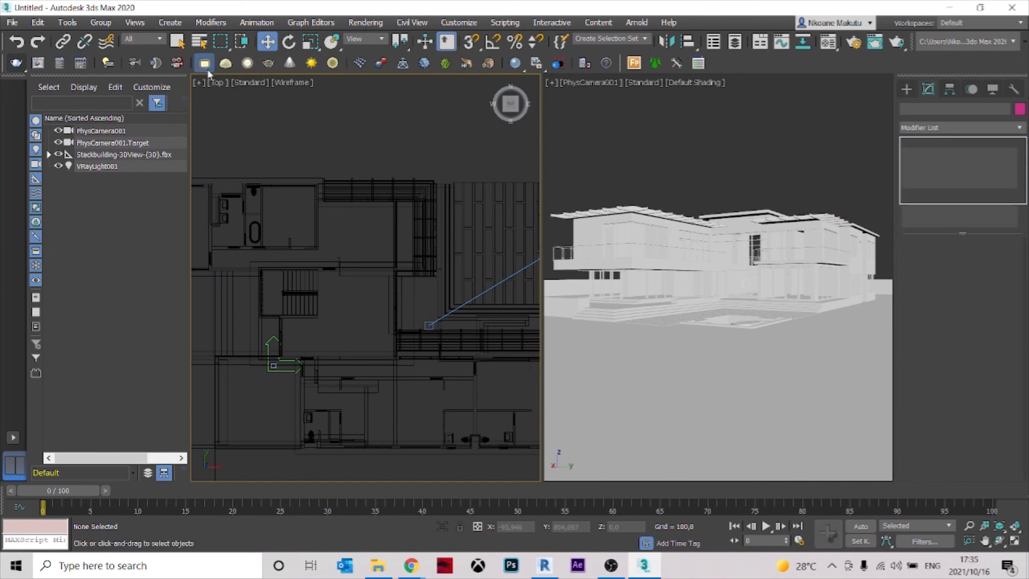
pyautogui.scroll(2, 289, 351)
pyautogui.moveTo(283, 353); pyautogui.dragTo(429, 249)
pyautogui.moveTo(412, 320); pyautogui.dragTo(407, 321, button='middle')
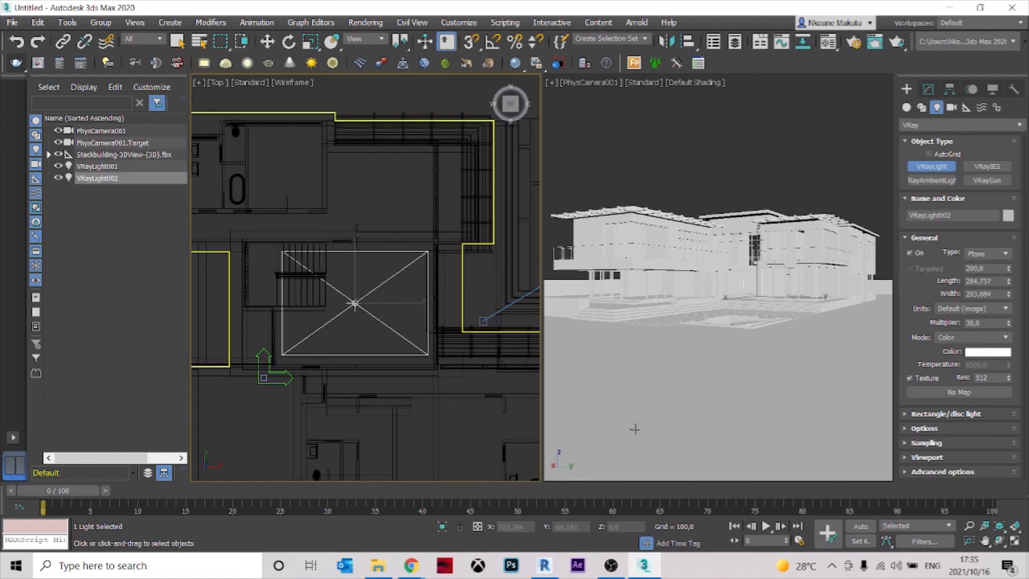
# Change the viewport layout to three views, with two stacked beside one tall viewport
pyautogui.rightClick(1015, 542)
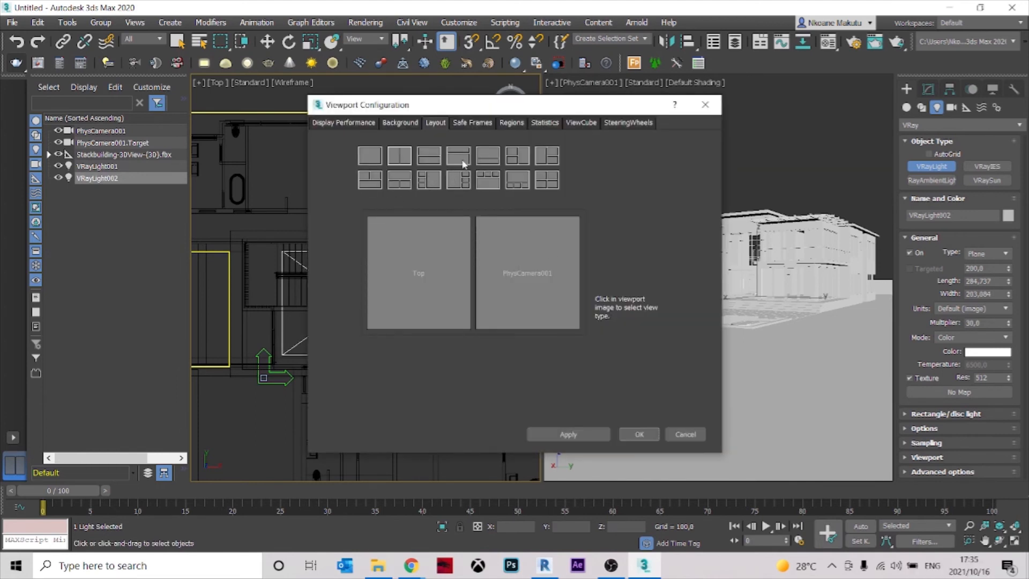
pyautogui.click(518, 167)
pyautogui.click(640, 434)
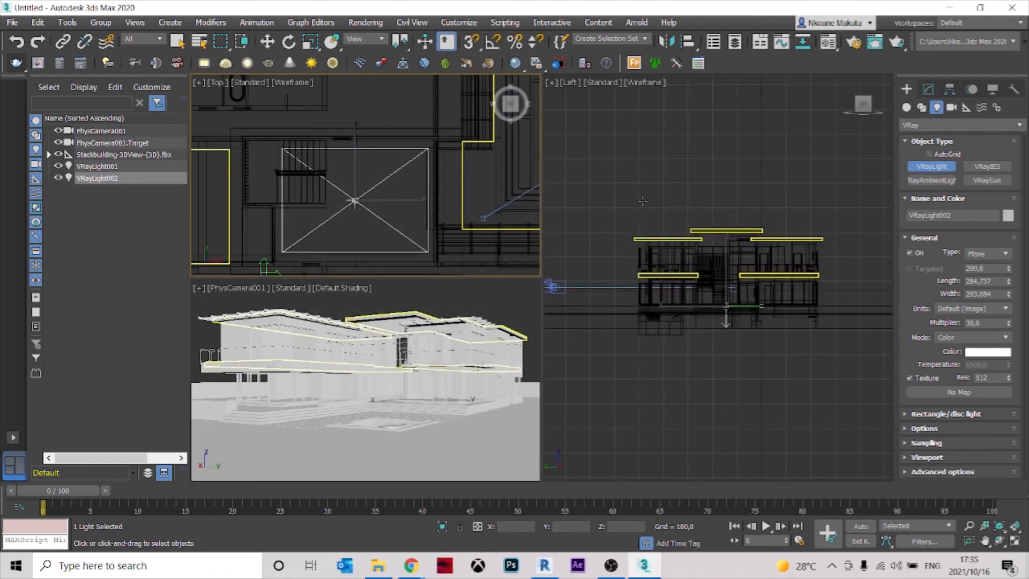
# End light creation and switch the tall viewport to the PhysCamera001 view with Default Shading
pyautogui.press('q')
pyautogui.click(640, 182)
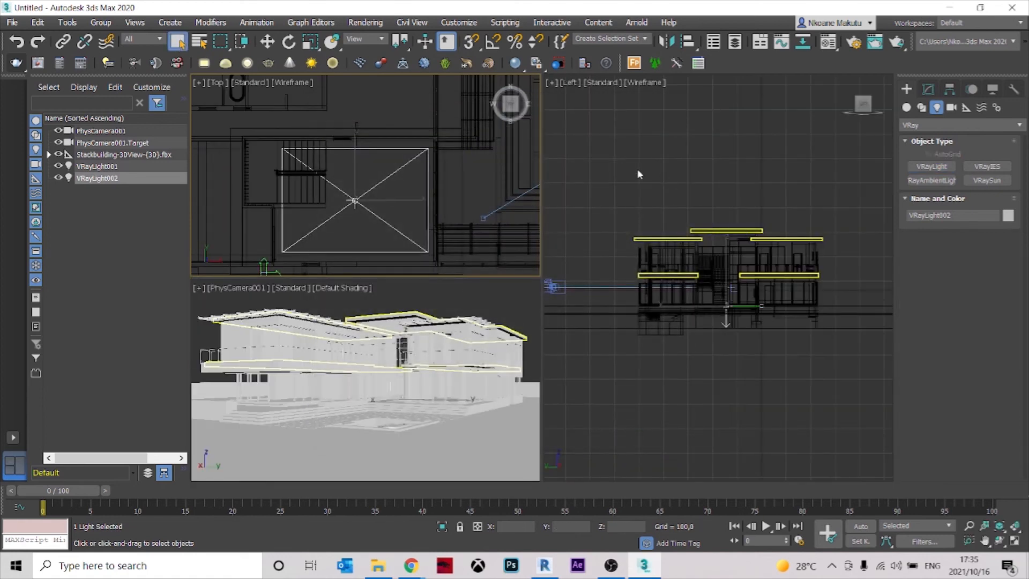
pyautogui.press('c')
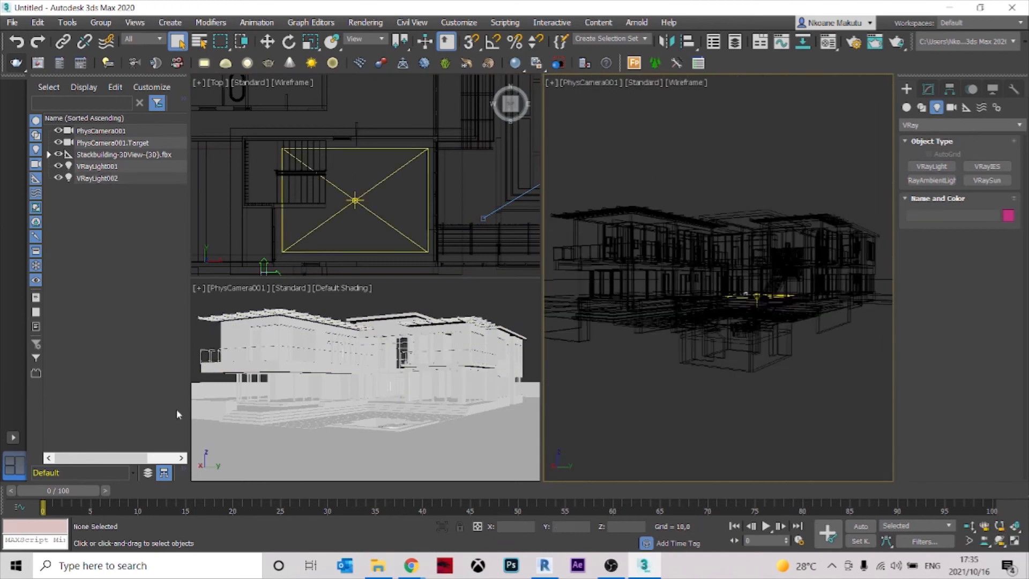
pyautogui.click(687, 84)
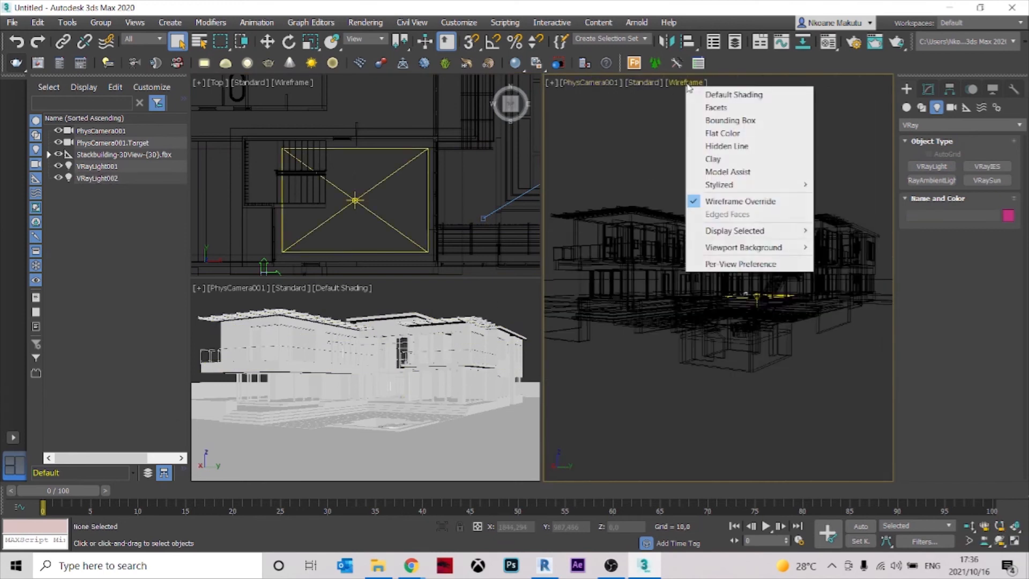
pyautogui.click(734, 95)
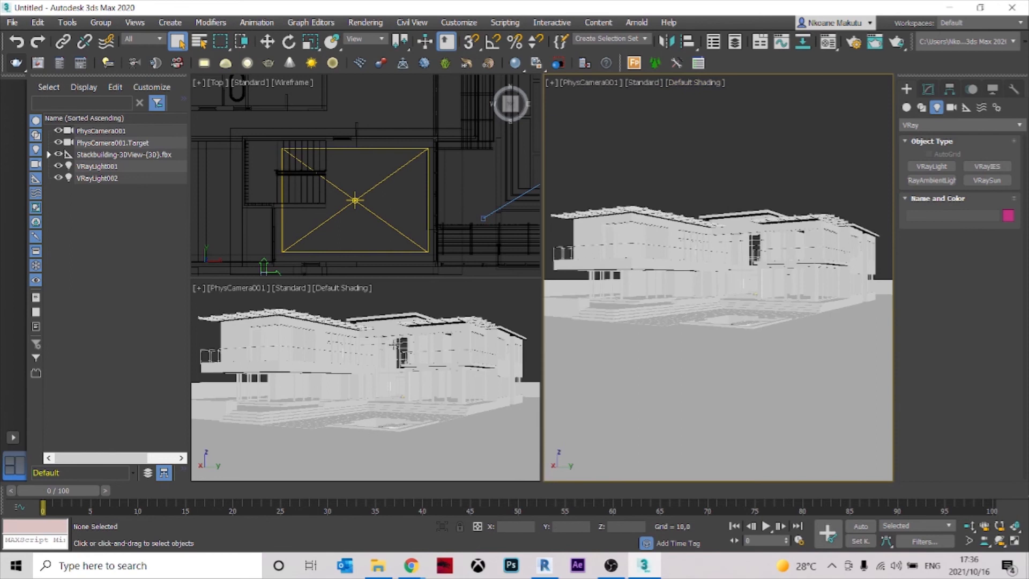
# Switch the small camera viewport to a wireframe Front view of the house with the grid hidden
pyautogui.press('f')
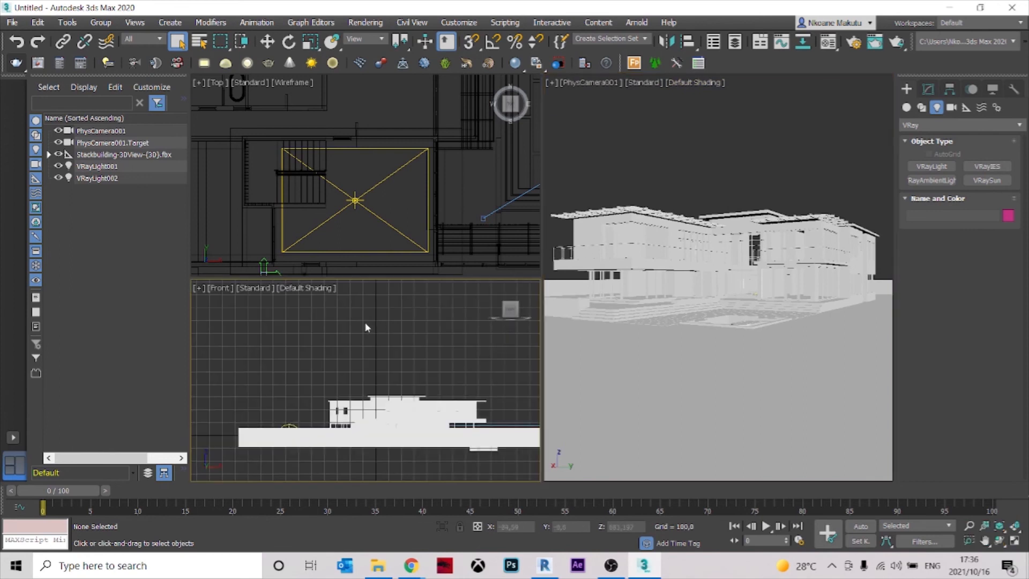
pyautogui.moveTo(351, 365); pyautogui.dragTo(333, 308, button='middle')
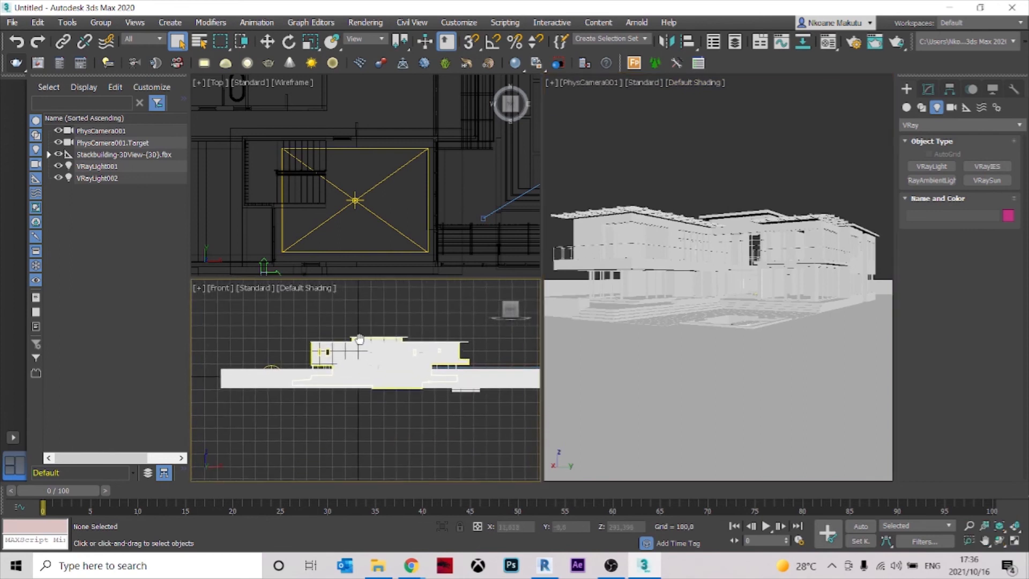
pyautogui.click(328, 288)
pyautogui.click(385, 406)
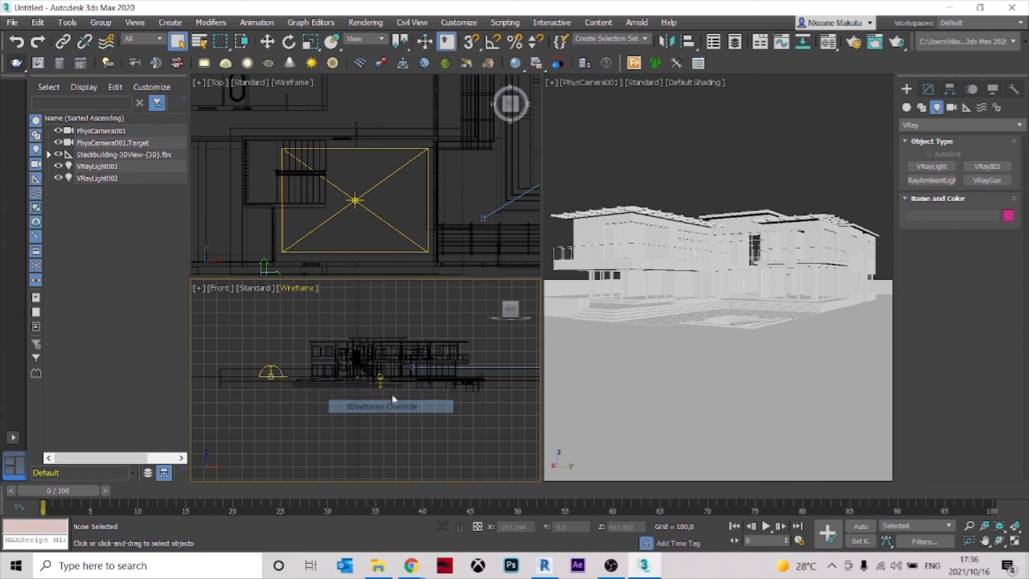
pyautogui.scroll(4, 319, 327)
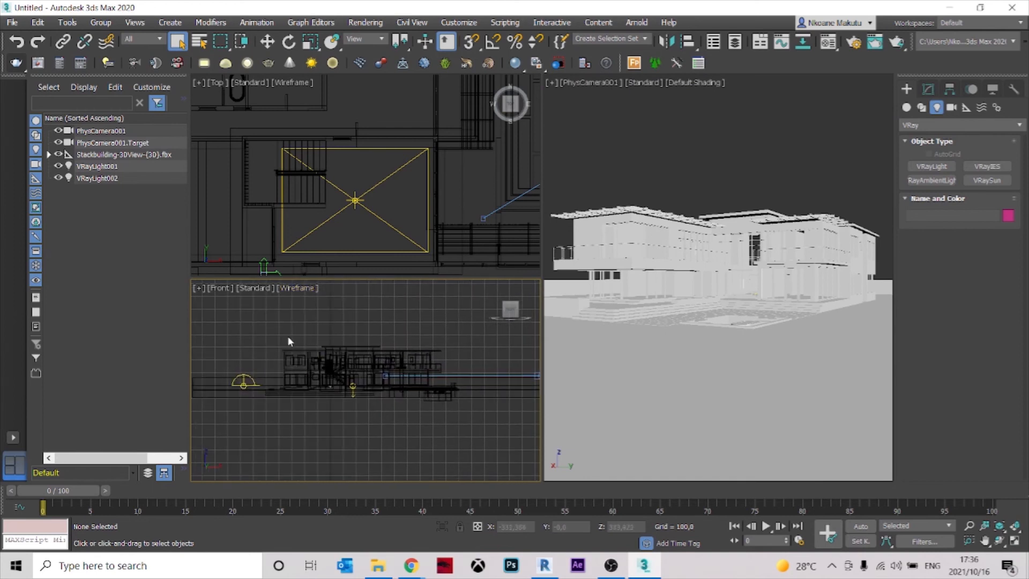
pyautogui.moveTo(386, 348); pyautogui.dragTo(340, 327, button='middle')
pyautogui.press('g')
pyautogui.scroll(-1, 352, 372)
pyautogui.scroll(2, 339, 367)
pyautogui.moveTo(338, 367); pyautogui.dragTo(368, 409, button='middle')
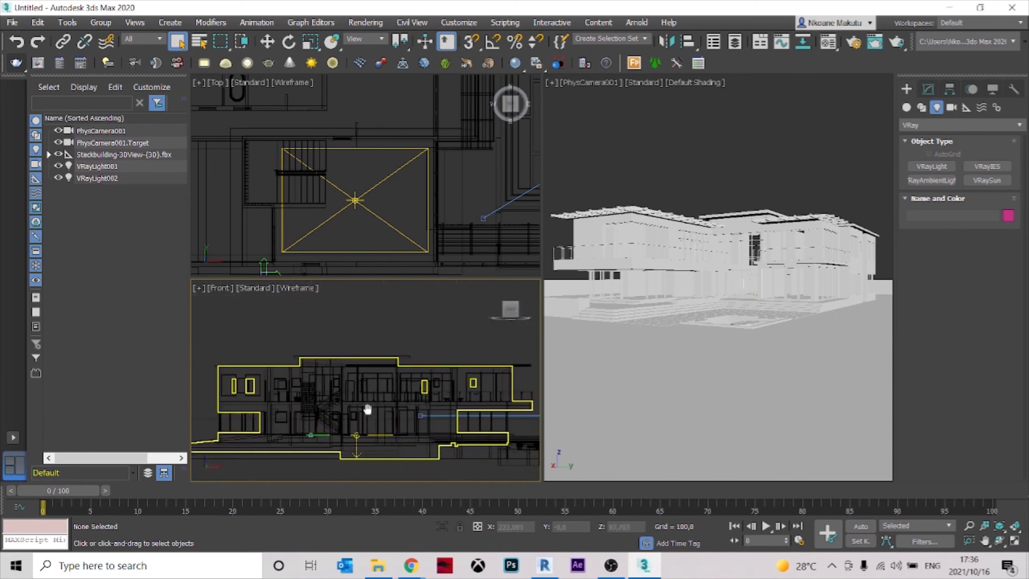
# Raise the stair hall plane light in the Front view to about Z 295, just below the raised central roof
pyautogui.click(356, 200)
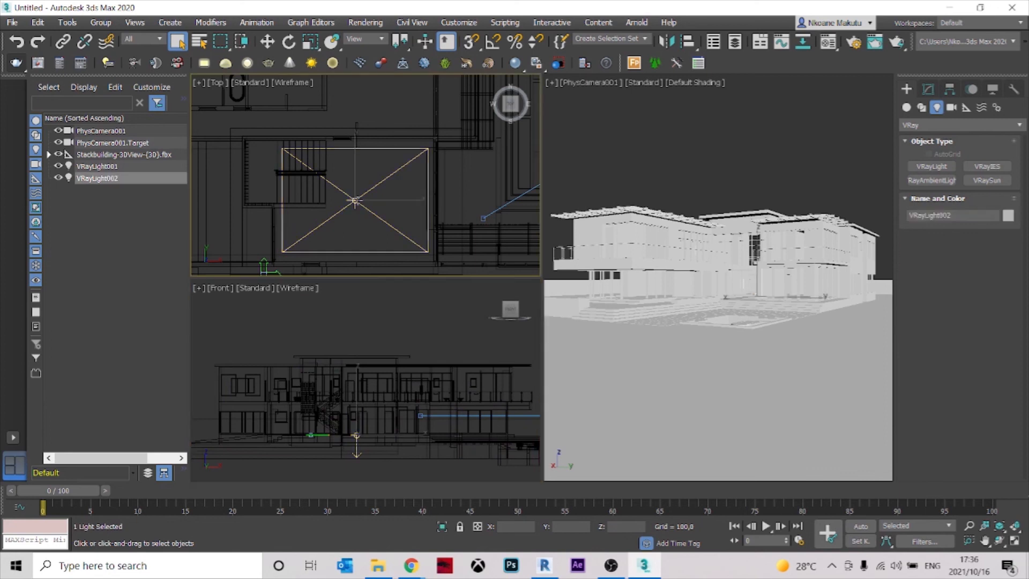
pyautogui.moveTo(359, 235); pyautogui.dragTo(357, 223, button='middle')
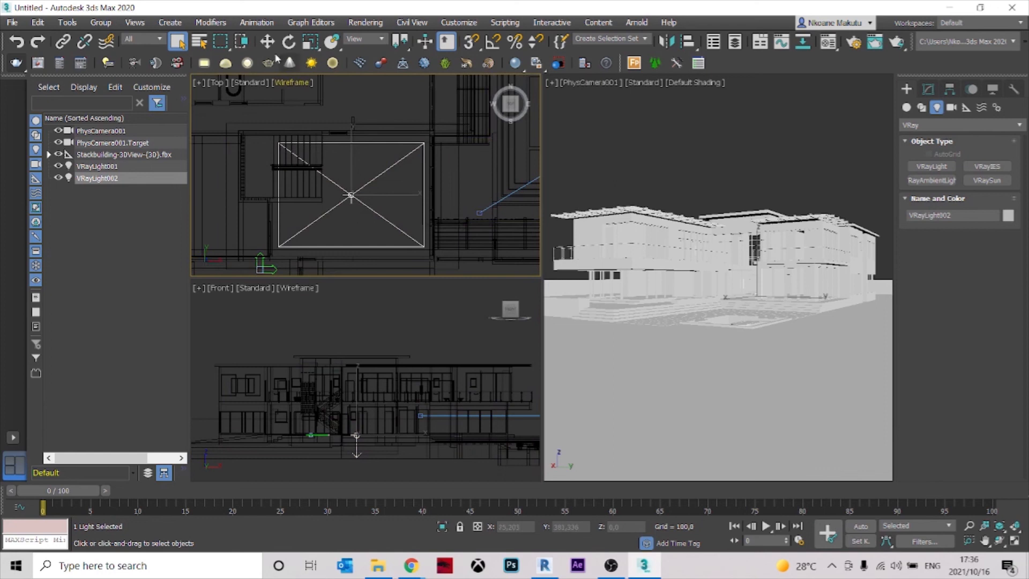
pyautogui.click(267, 41)
pyautogui.moveTo(375, 379); pyautogui.dragTo(378, 349, button='middle')
pyautogui.scroll(5, 378, 349)
pyautogui.moveTo(369, 382); pyautogui.dragTo(389, 248)
pyautogui.moveTo(382, 322); pyautogui.dragTo(355, 379, button='middle')
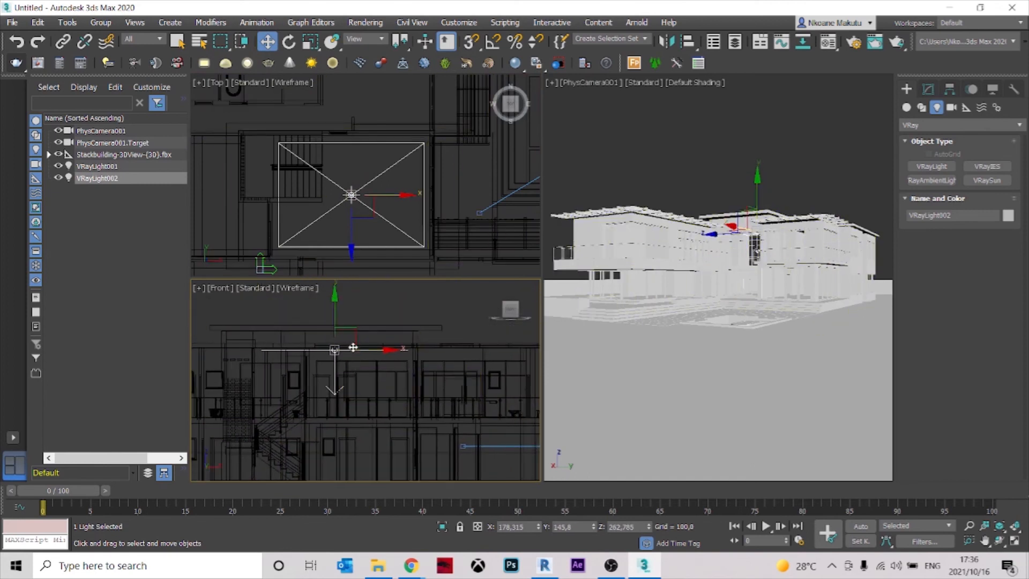
pyautogui.moveTo(337, 310); pyautogui.dragTo(340, 287)
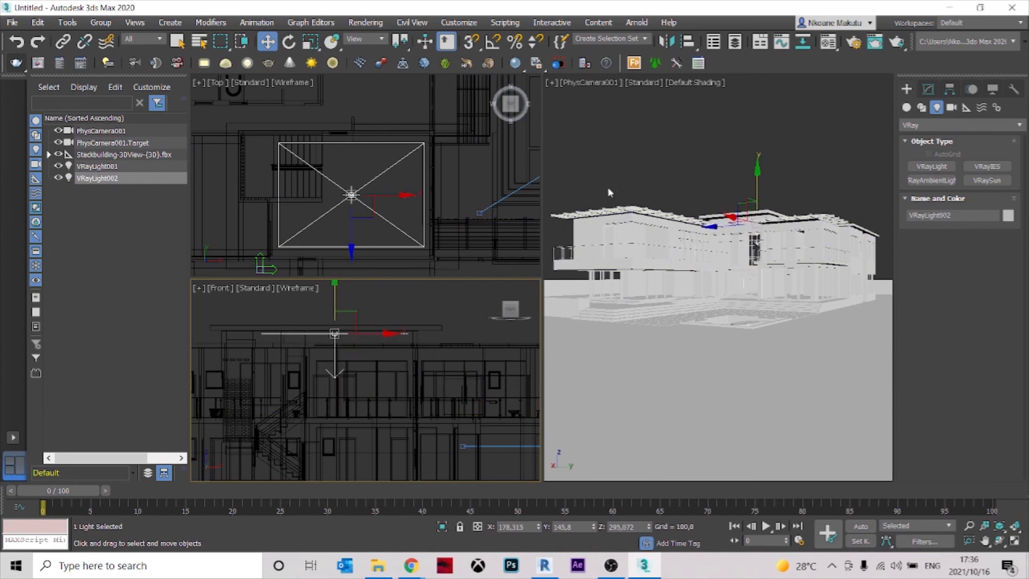
# Turn off Affect reflections and Affect specular for the plane light and make it invisible
pyautogui.click(928, 89)
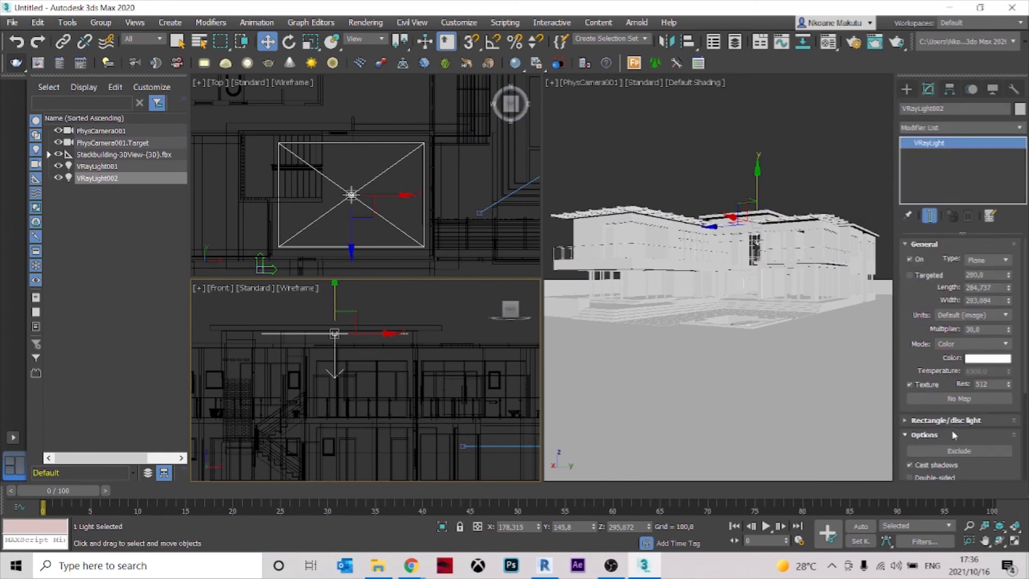
pyautogui.scroll(-4, 959, 418)
pyautogui.click(927, 423)
pyautogui.click(931, 410)
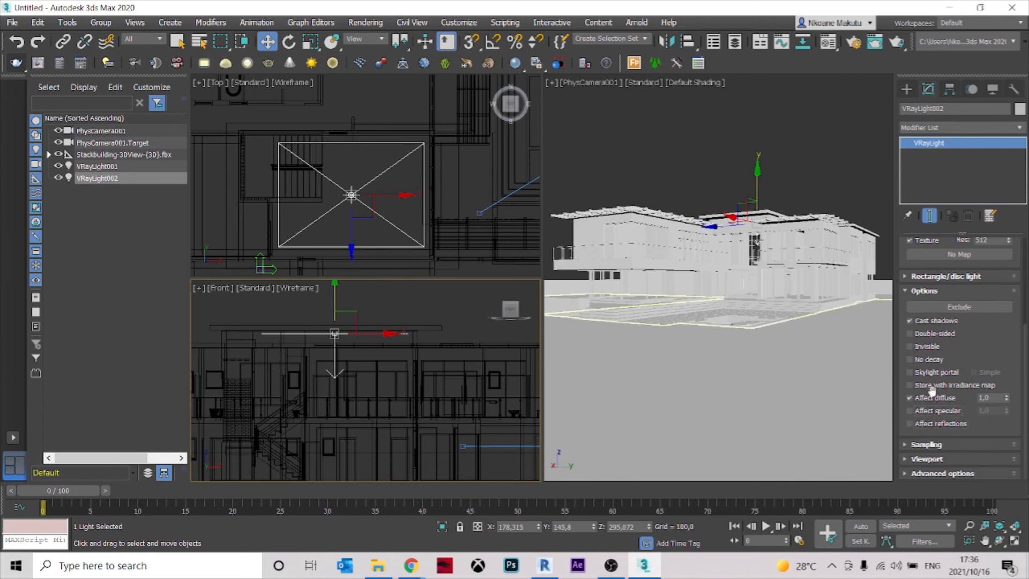
pyautogui.click(923, 347)
pyautogui.moveTo(926, 271); pyautogui.dragTo(902, 423)
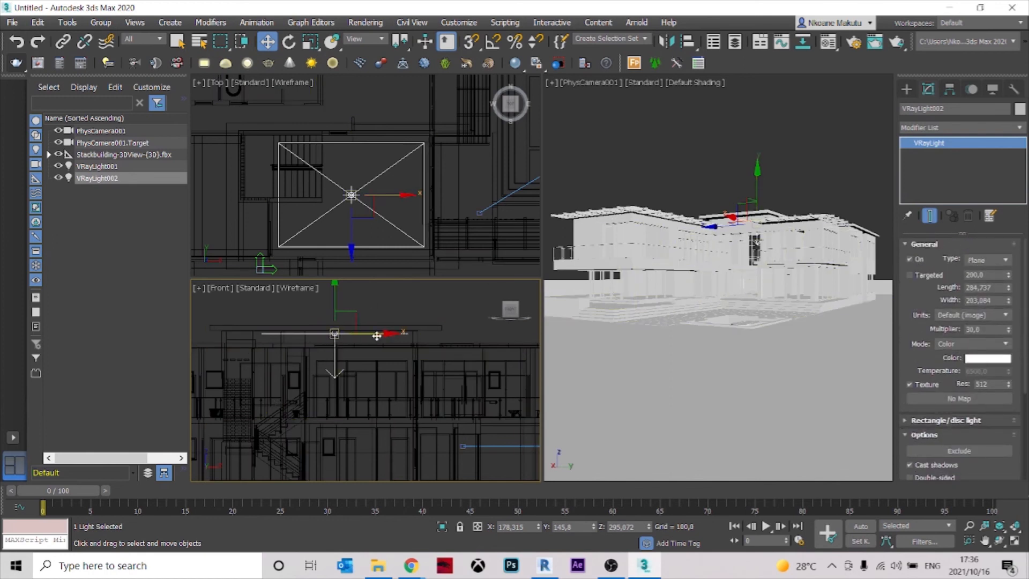
# Set a tall render region around the central entrance bay, start a region render of PhysCamera001, and stop it
pyautogui.rightClick(625, 121)
pyautogui.click(625, 123)
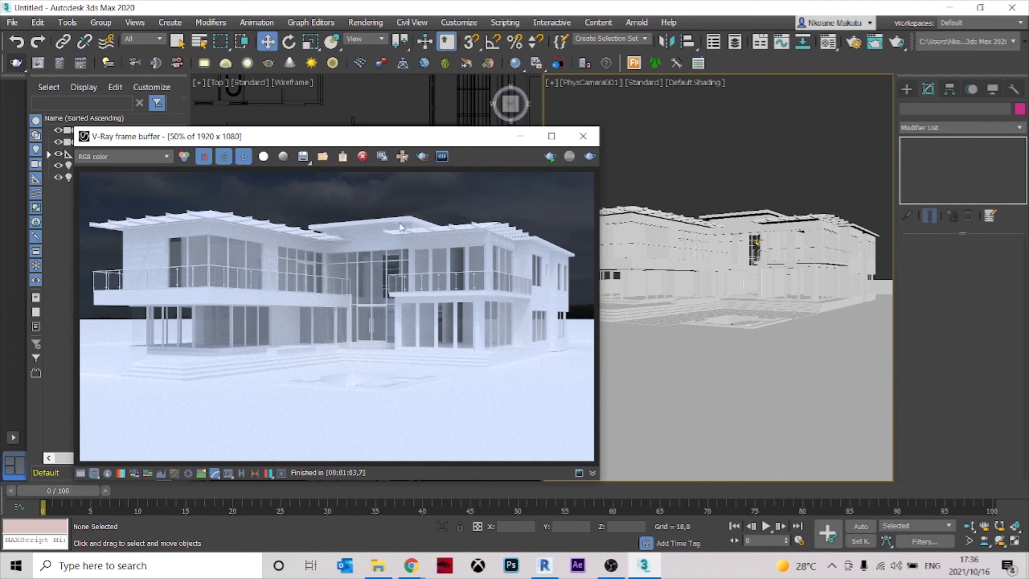
pyautogui.click(423, 156)
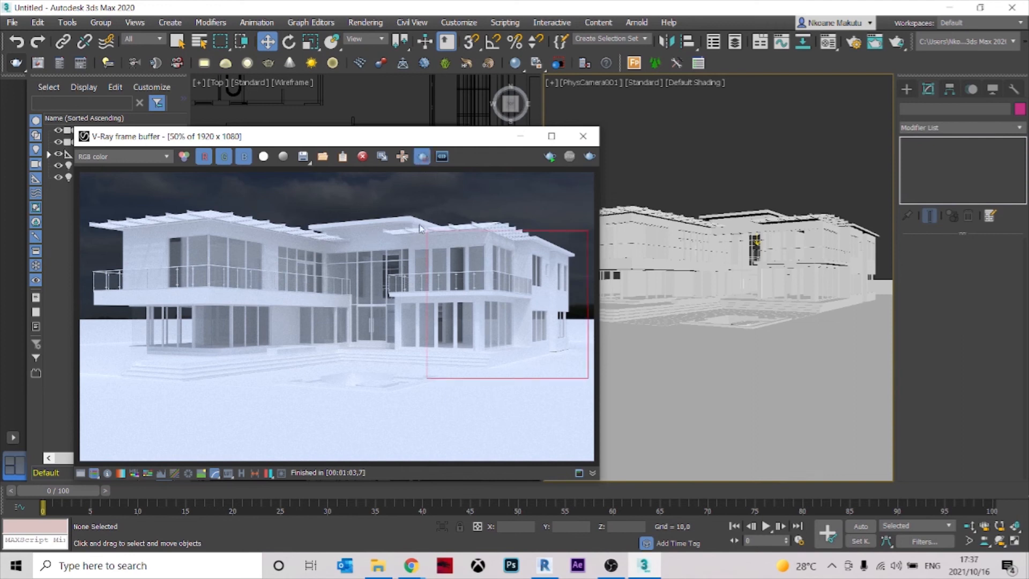
pyautogui.moveTo(428, 217); pyautogui.dragTo(367, 380)
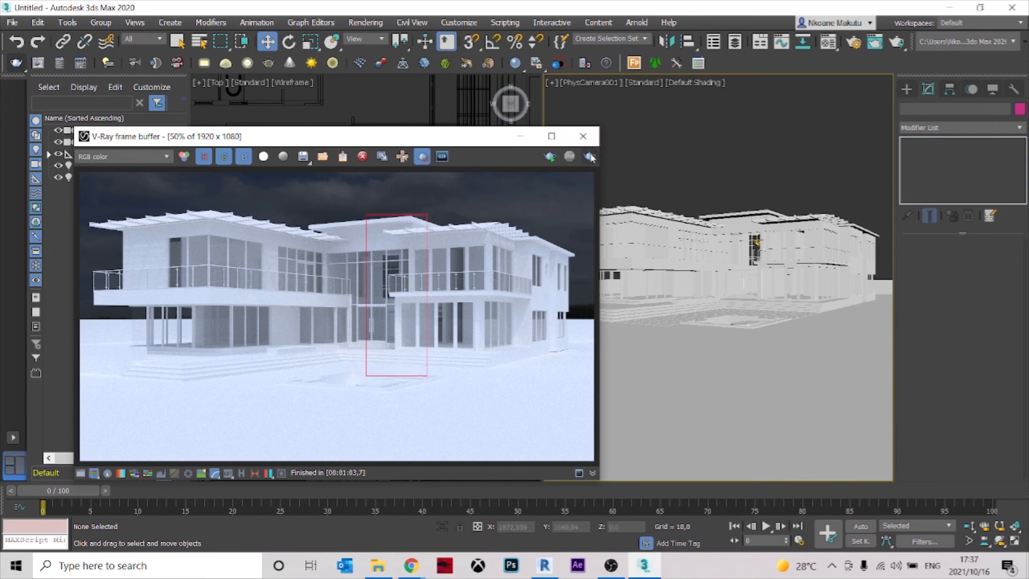
pyautogui.click(590, 156)
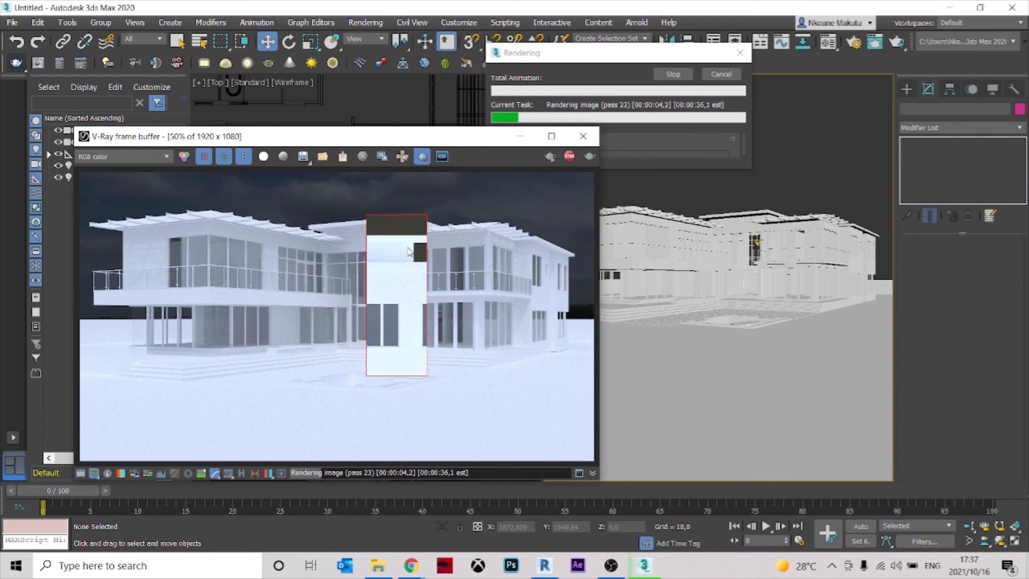
pyautogui.click(569, 156)
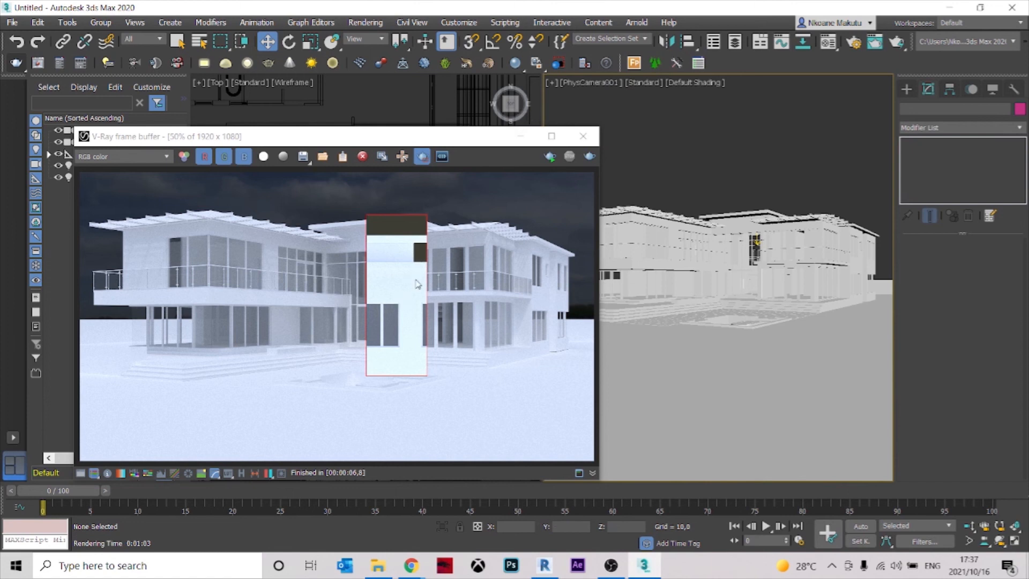
# Restart the PhysCamera001 region render at 1920 x 1080 through Render Setup and check the entrance bay up close
pyautogui.click(583, 136)
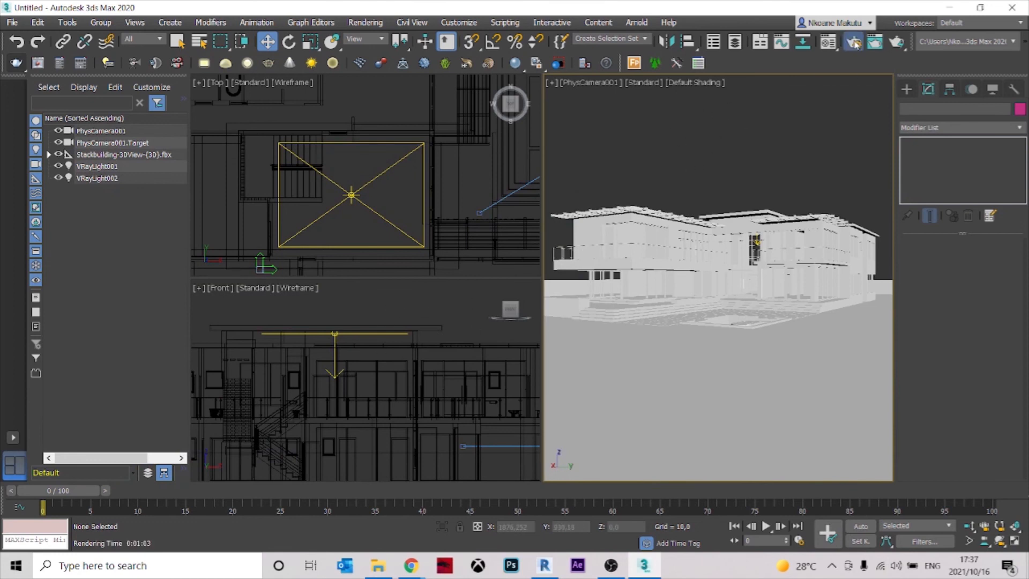
pyautogui.click(858, 47)
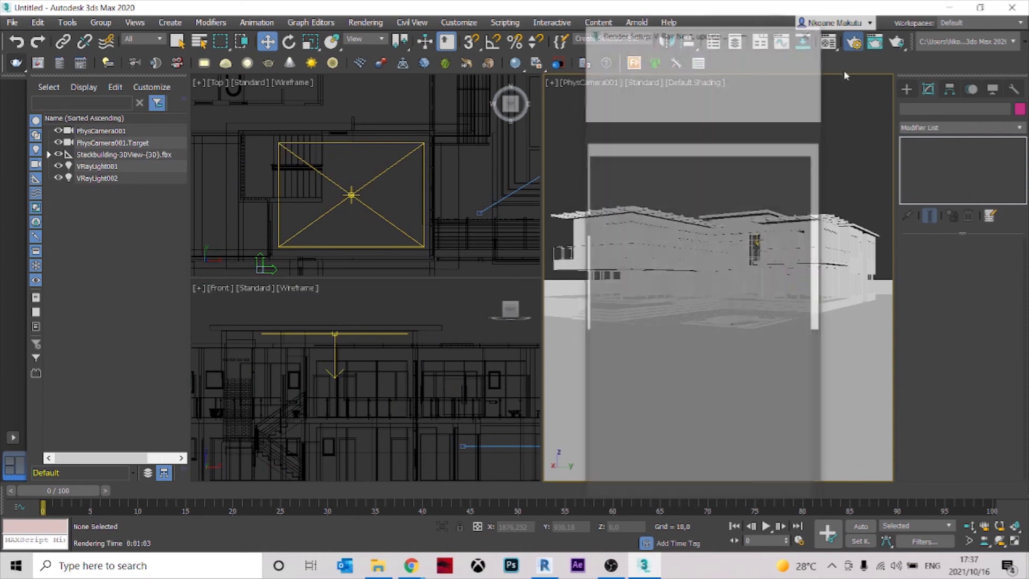
pyautogui.click(783, 63)
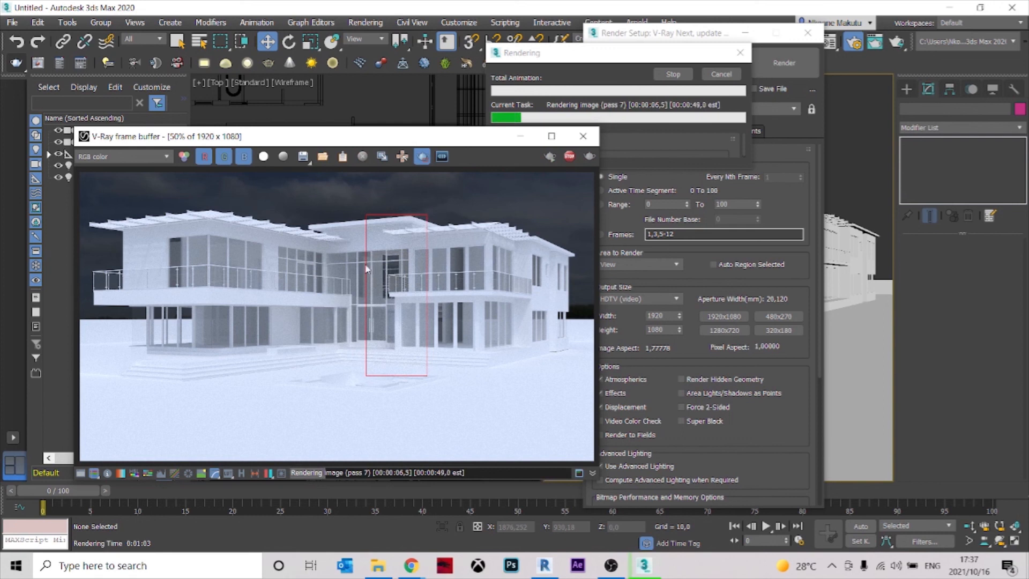
pyautogui.scroll(2, 388, 256)
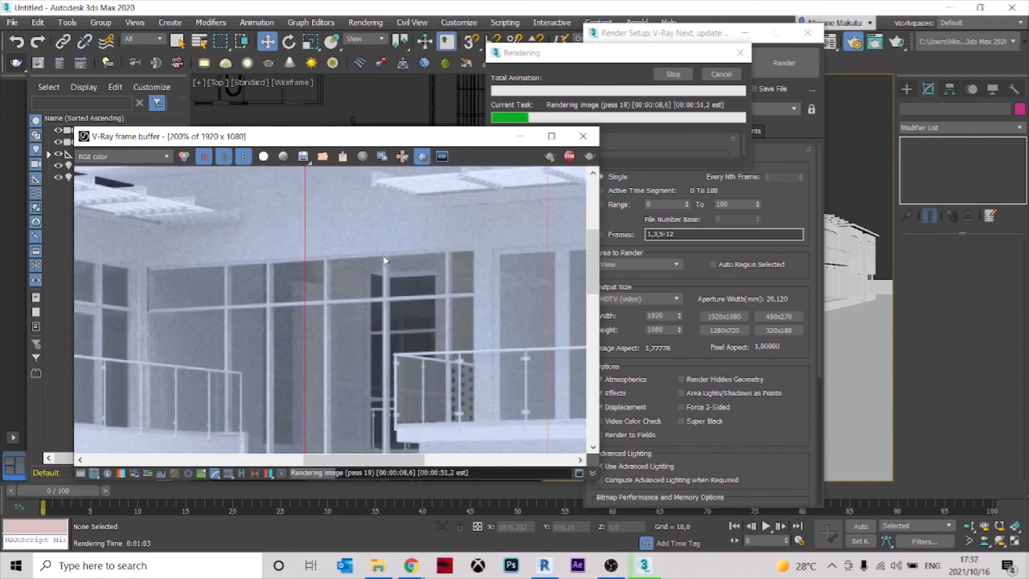
pyautogui.click(427, 161)
pyautogui.scroll(-1, 323, 348)
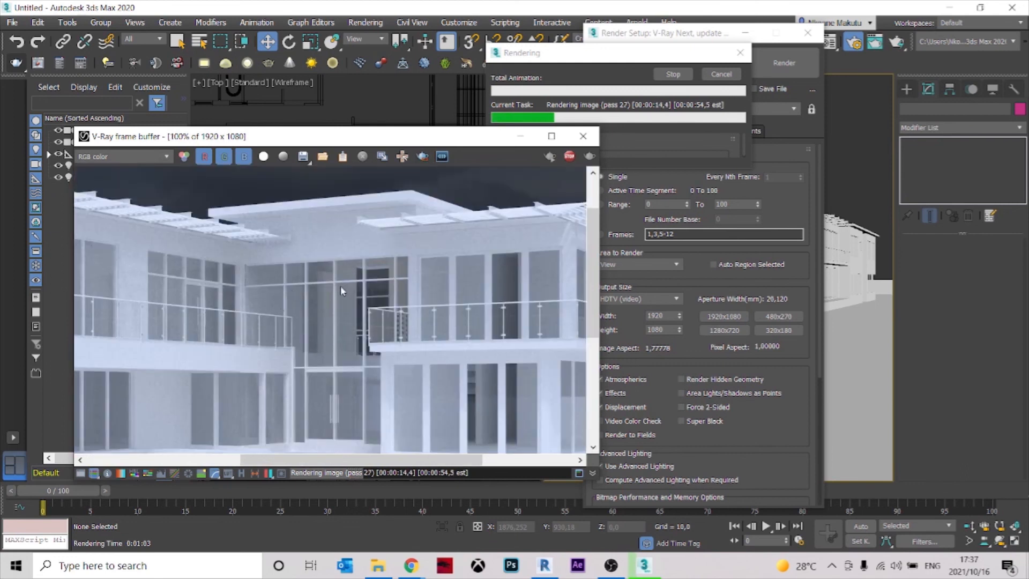
pyautogui.click(423, 156)
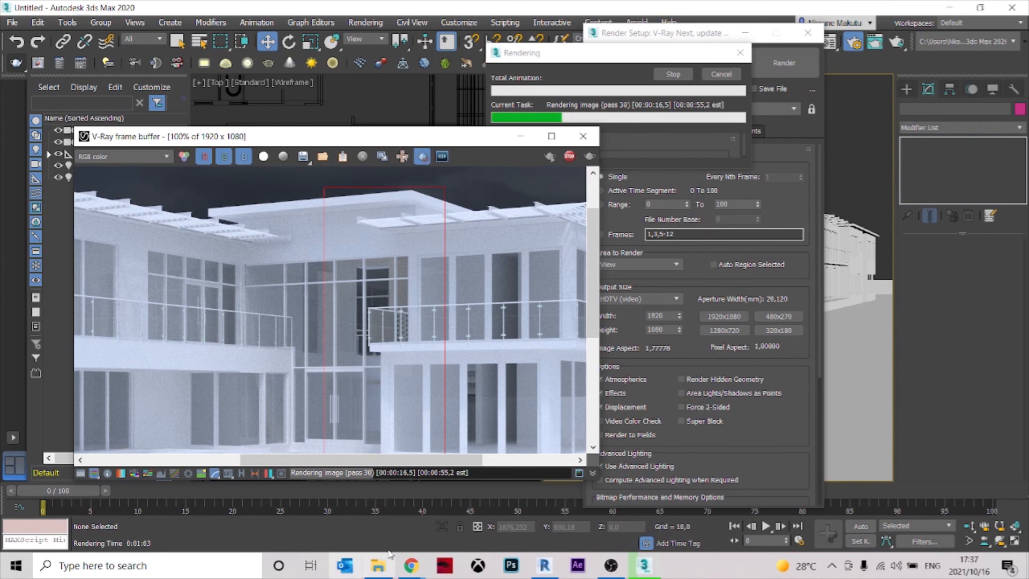
# Switch to Chrome and view the CASA DOS AGUAS pin on Pinterest as a reference for warm interior lighting
pyautogui.moveTo(411, 564)
pyautogui.click(421, 495)
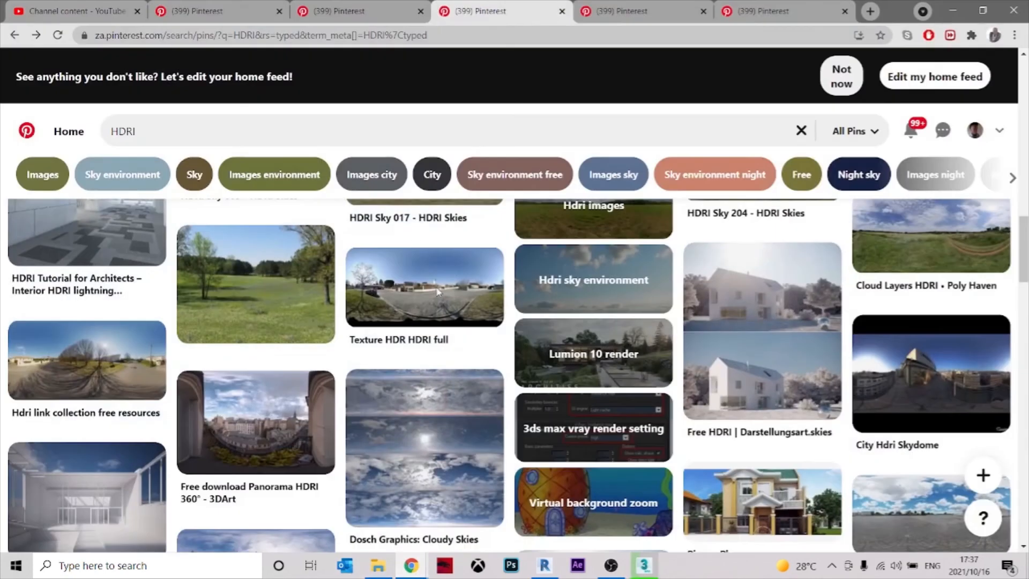
pyautogui.click(349, 5)
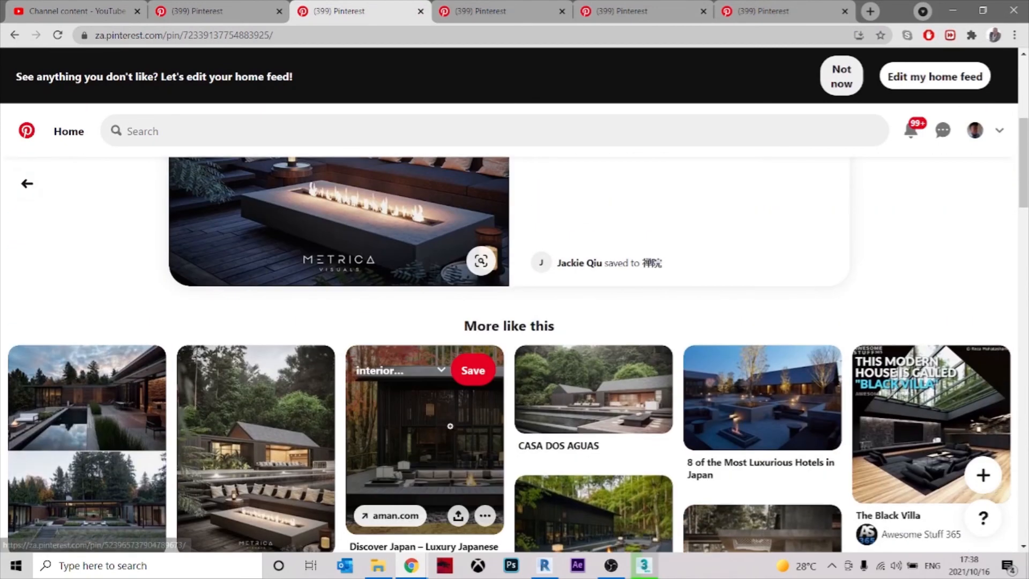
pyautogui.click(268, 459)
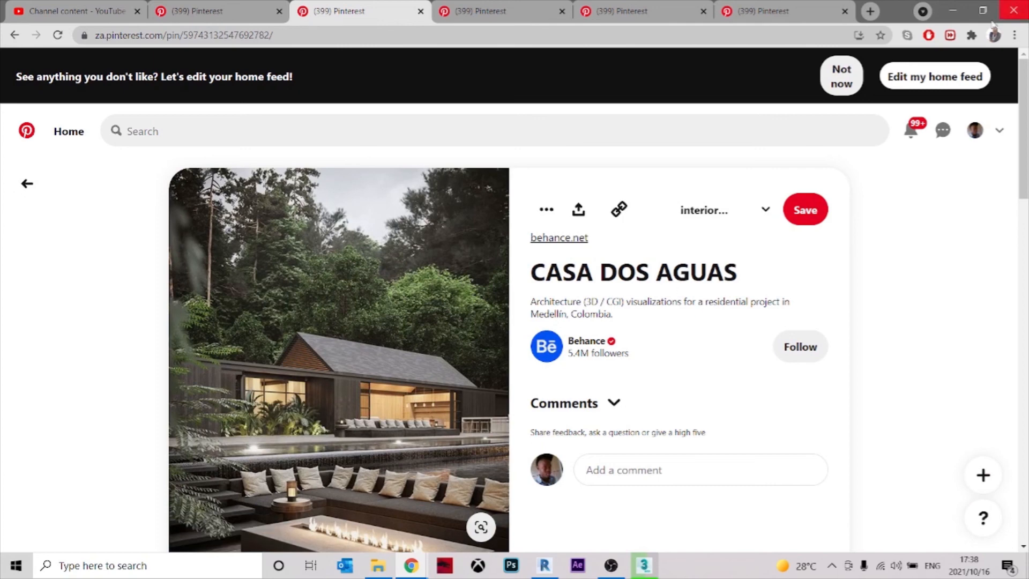
pyautogui.click(952, 9)
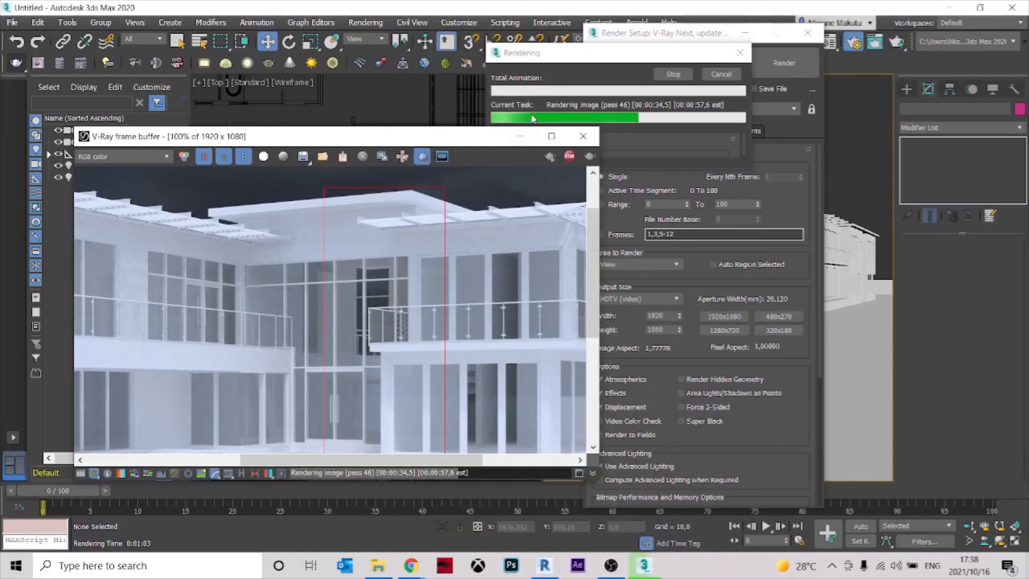
# Stop the region render and close the V-Ray frame buffer and Render Setup
pyautogui.click(570, 157)
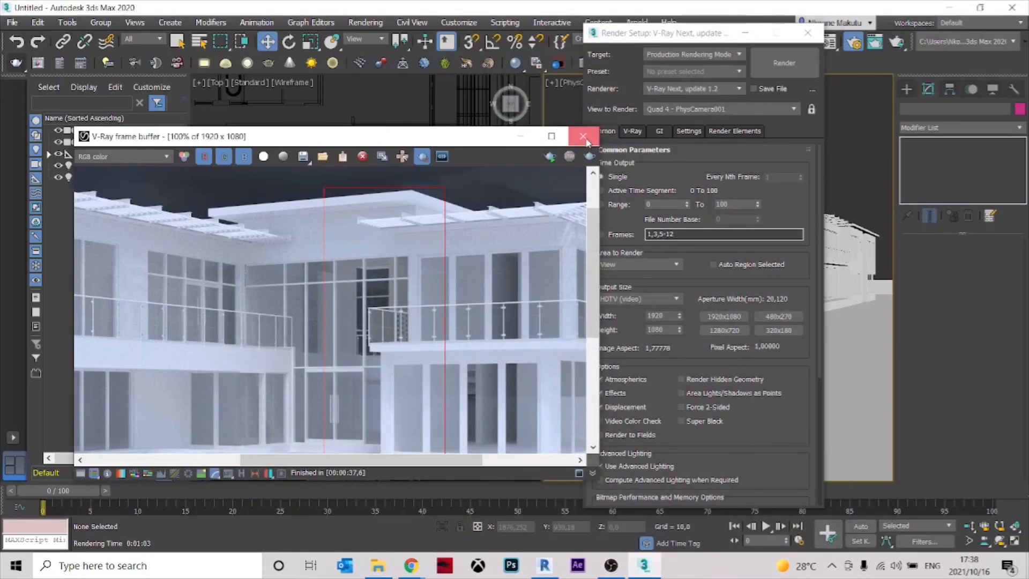
pyautogui.click(585, 137)
pyautogui.click(807, 32)
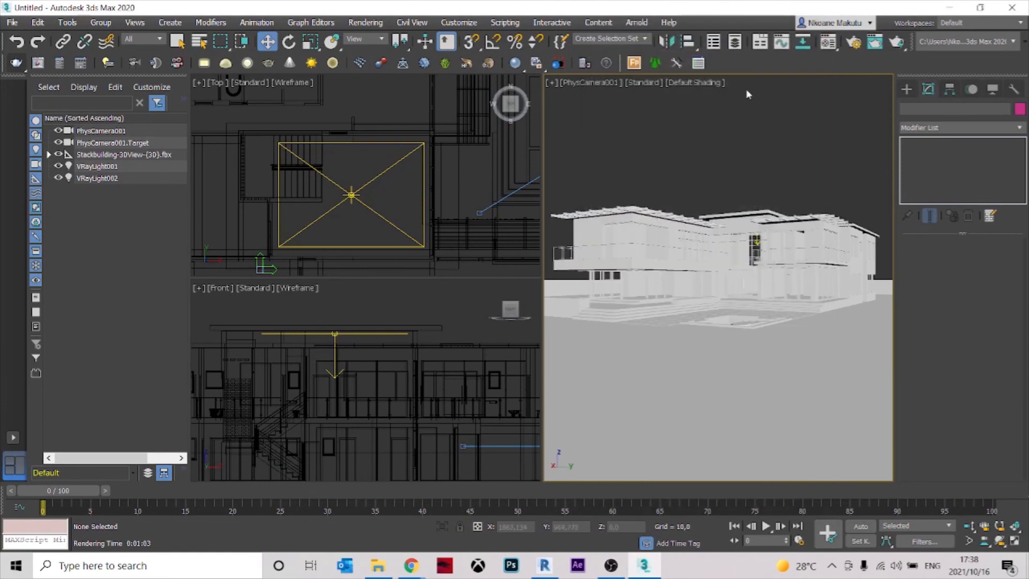
# Set the stair hall plane light's multiplier to 60 and its colour to pale yellow with Blue at 163
pyautogui.click(352, 194)
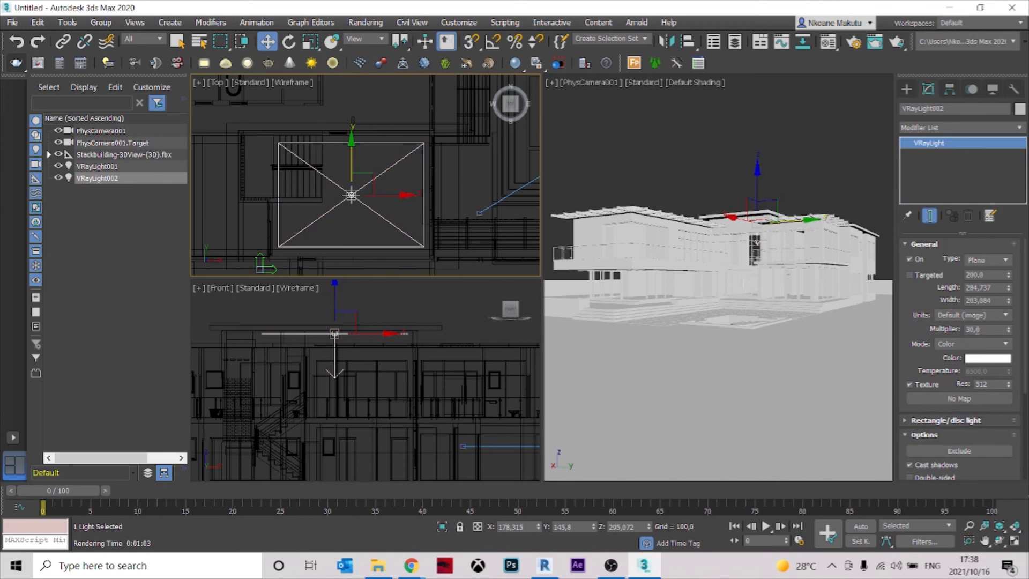
pyautogui.moveTo(970, 329); pyautogui.dragTo(954, 335)
pyautogui.click(984, 358)
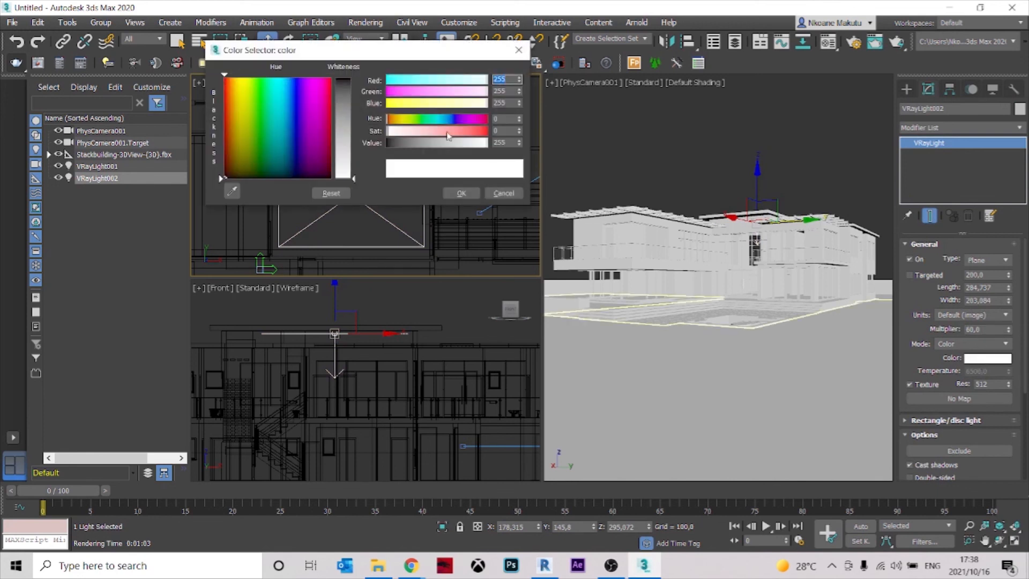
pyautogui.moveTo(475, 107); pyautogui.dragTo(453, 108)
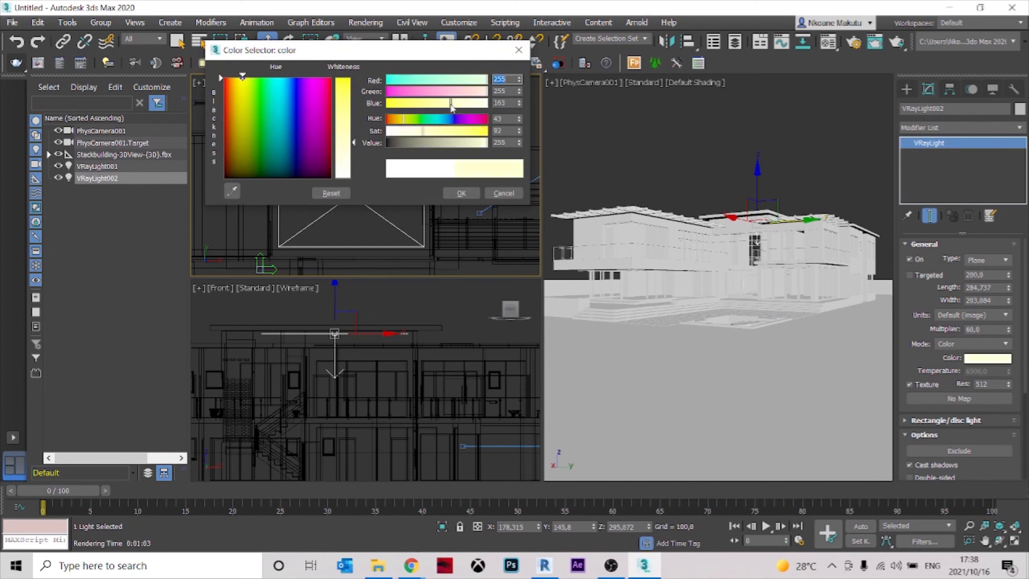
pyautogui.click(461, 193)
# Render the entrance bay region of PhysCamera001 again and compare the warm stair hall glow with the surrounding facade
pyautogui.click(643, 154)
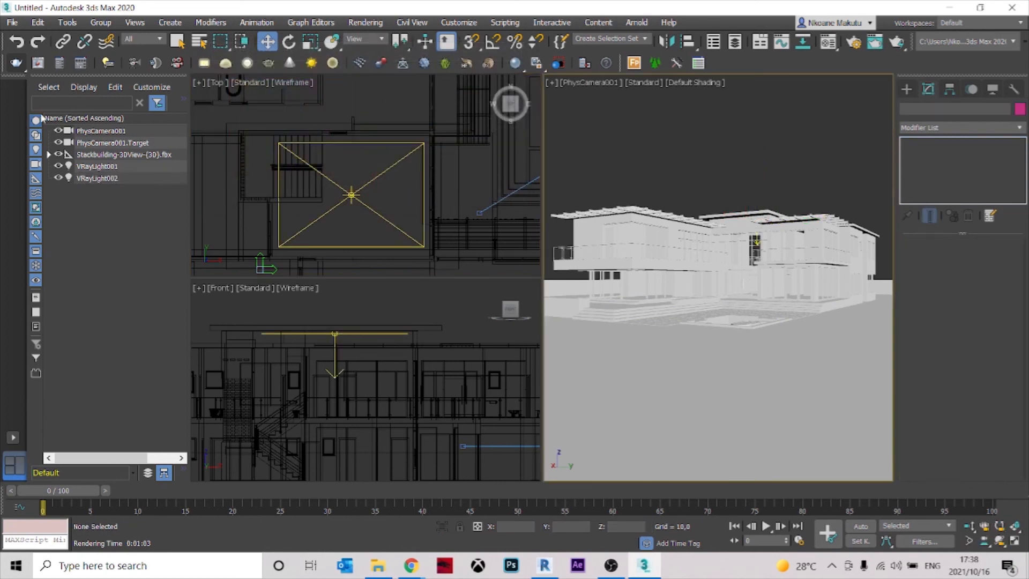
pyautogui.click(18, 63)
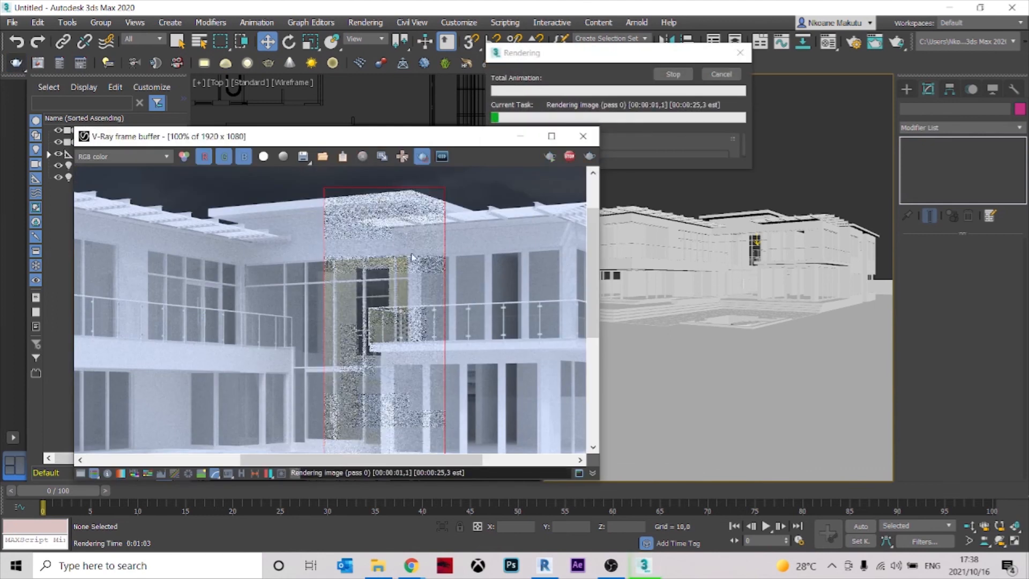
pyautogui.scroll(-1, 473, 260)
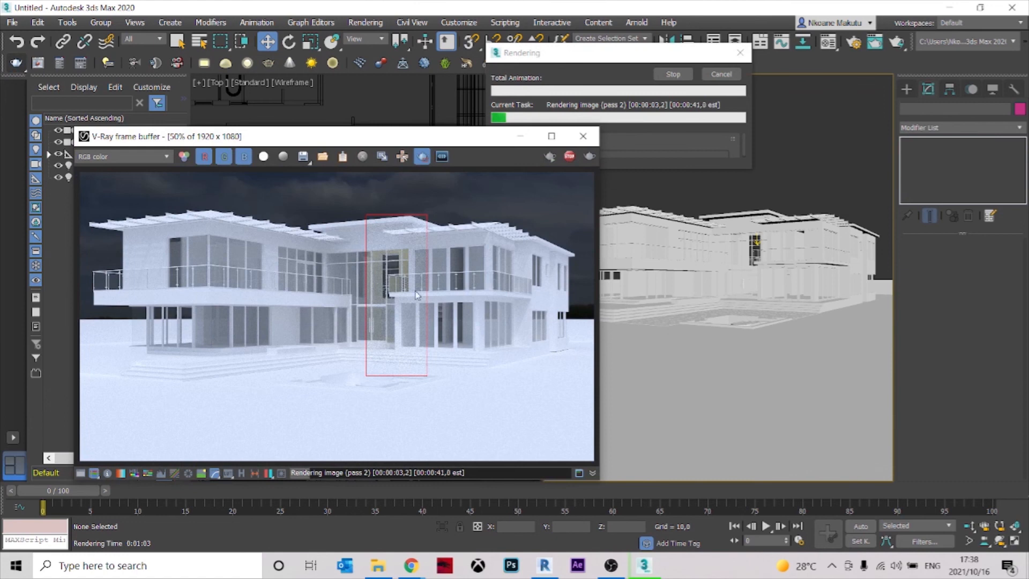
pyautogui.scroll(1, 468, 220)
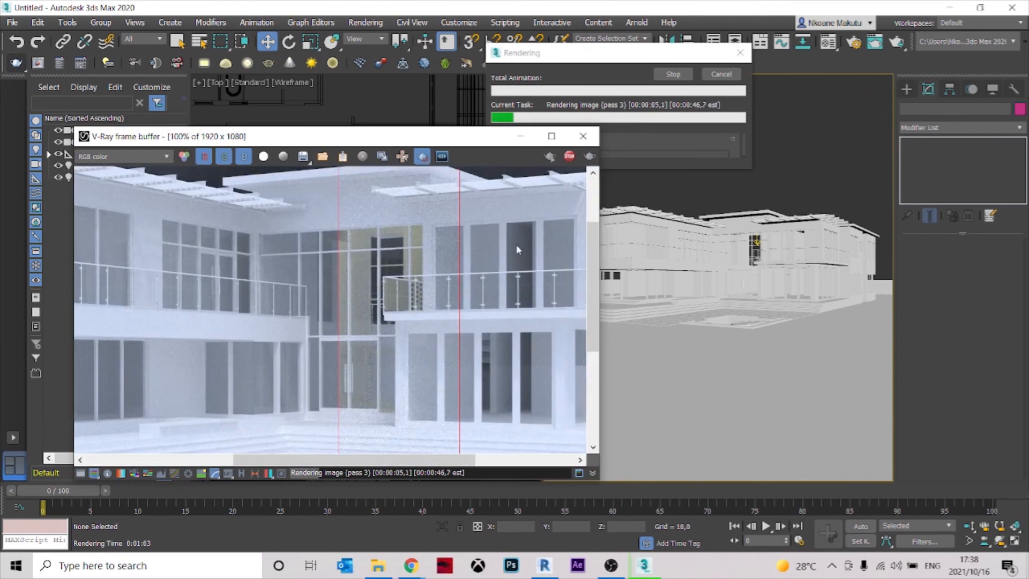
pyautogui.scroll(-1, 515, 244)
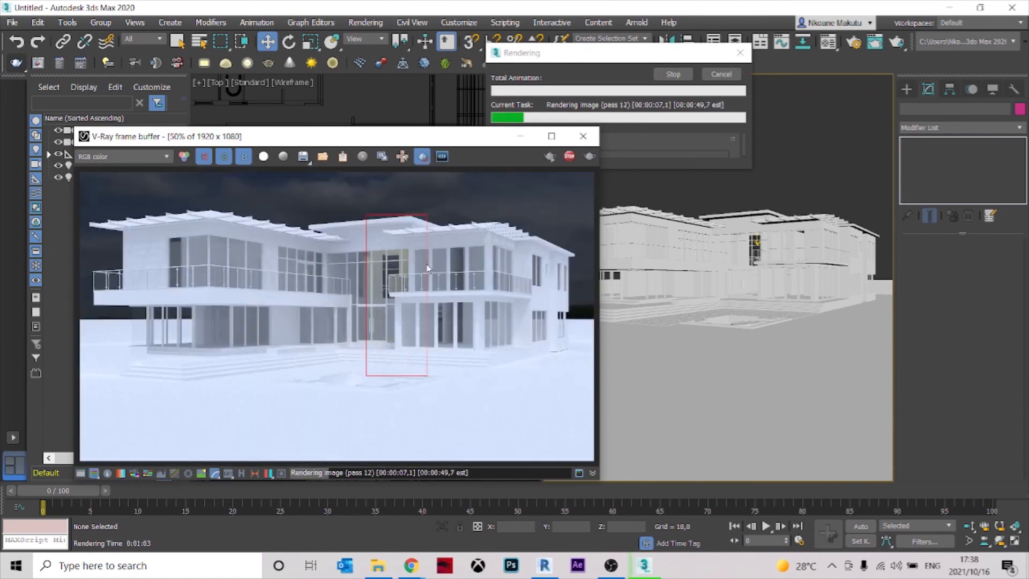
pyautogui.scroll(1, 399, 257)
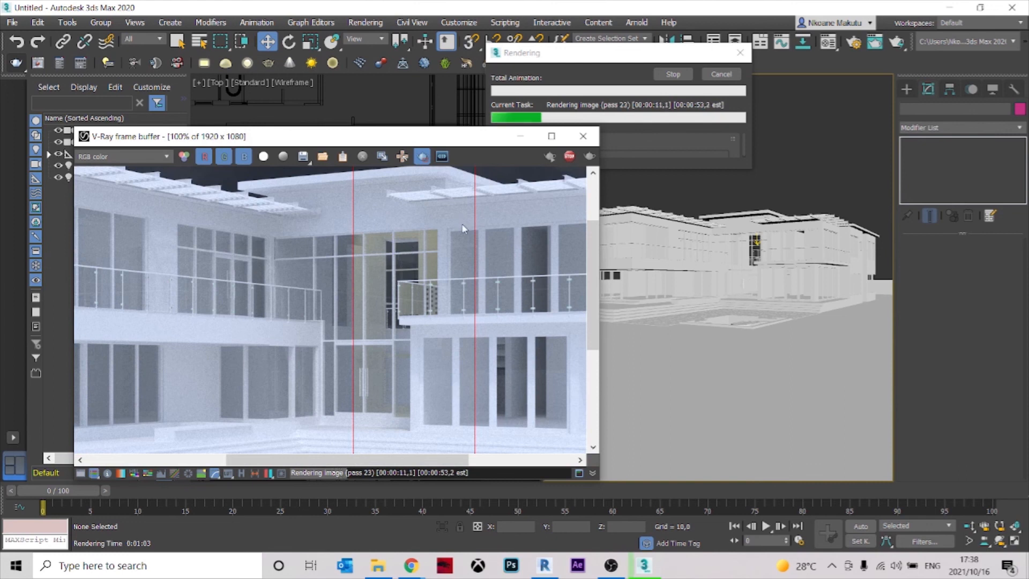
pyautogui.scroll(-1, 476, 230)
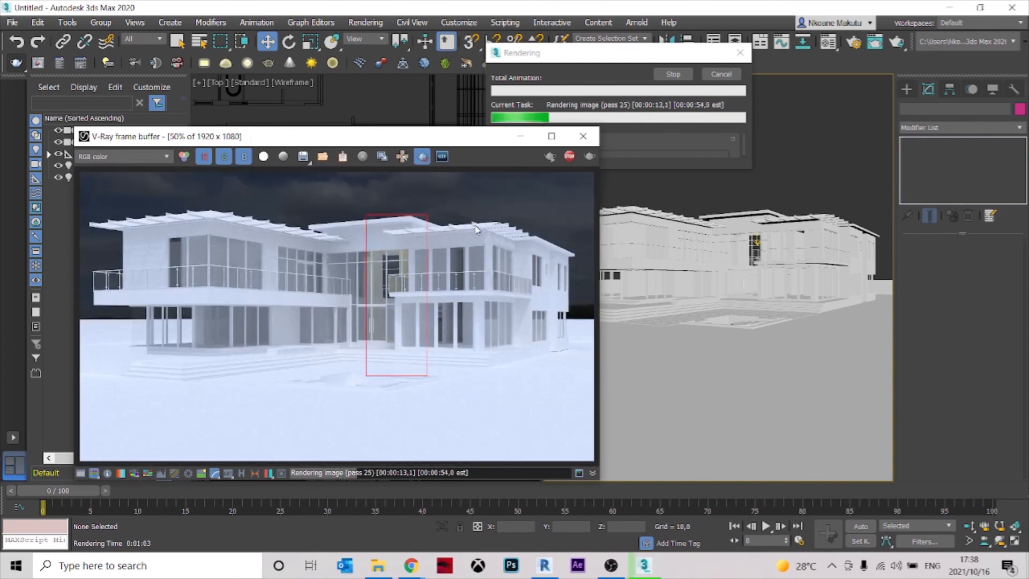
pyautogui.scroll(1, 374, 283)
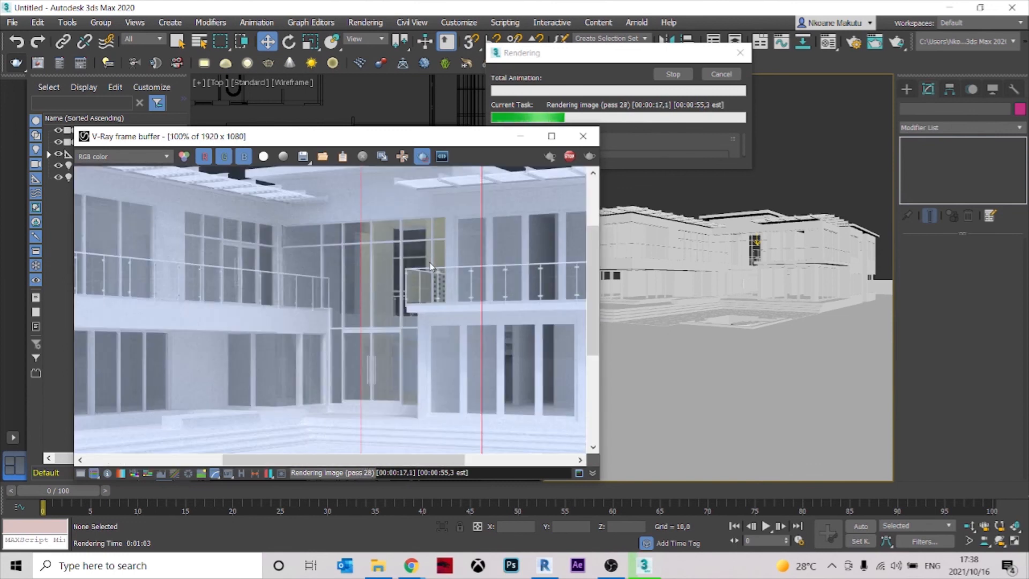
pyautogui.scroll(-1, 437, 257)
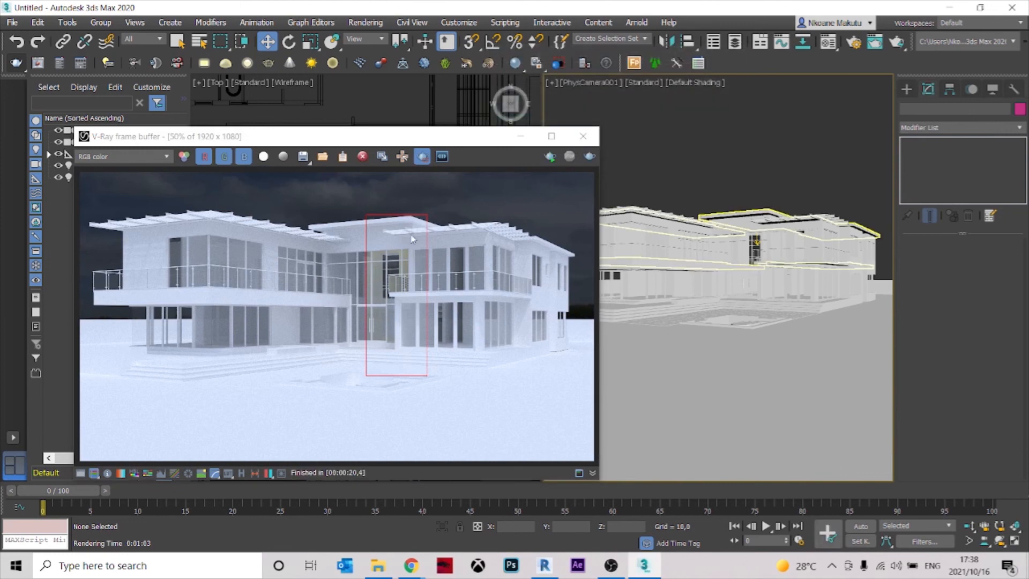
# Turn off the render region and start a full-frame render of PhysCamera001
pyautogui.click(422, 157)
pyautogui.moveTo(418, 225); pyautogui.dragTo(314, 374)
pyautogui.click(590, 156)
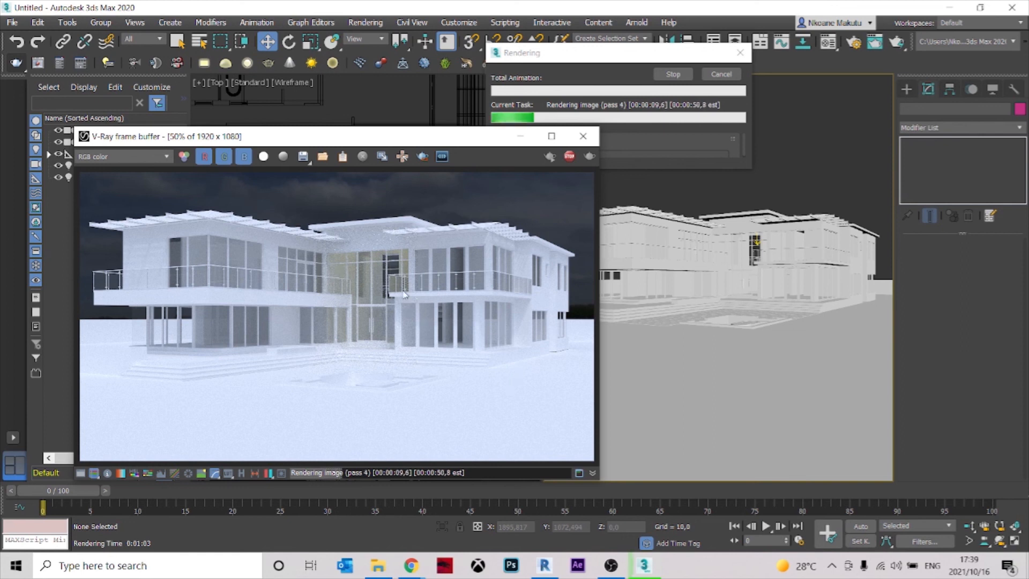
# Examine the warm light in the stair hall glazing and adjoining rooms as the full render refines
pyautogui.scroll(1, 390, 233)
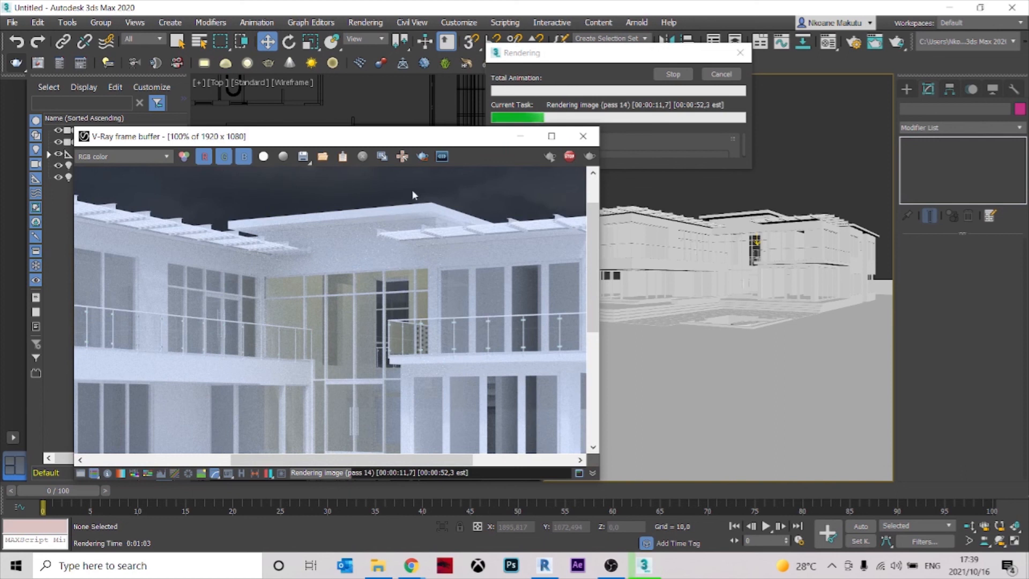
pyautogui.scroll(-1, 424, 217)
pyautogui.scroll(1, 383, 299)
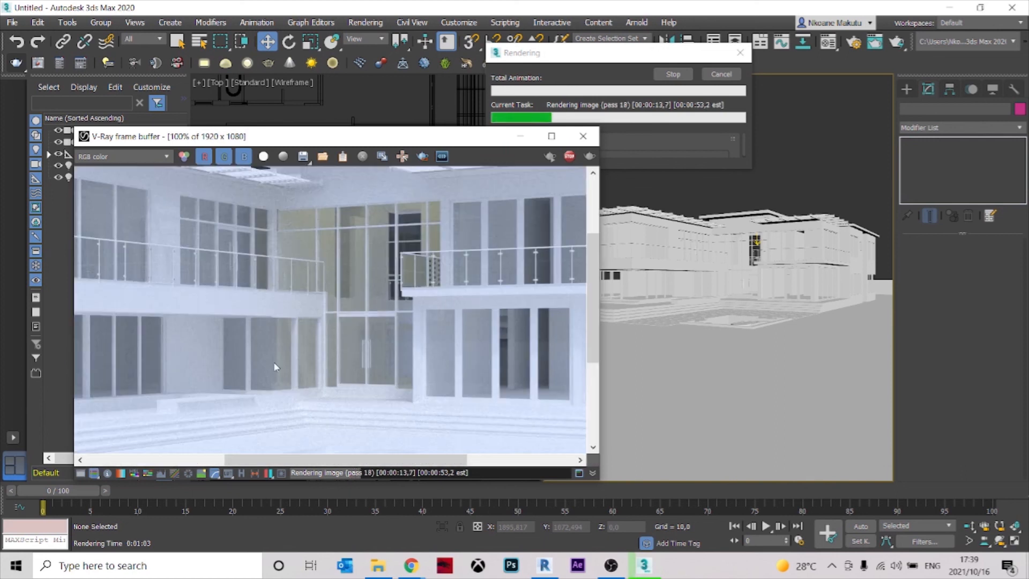
pyautogui.scroll(-1, 394, 282)
pyautogui.scroll(1, 386, 284)
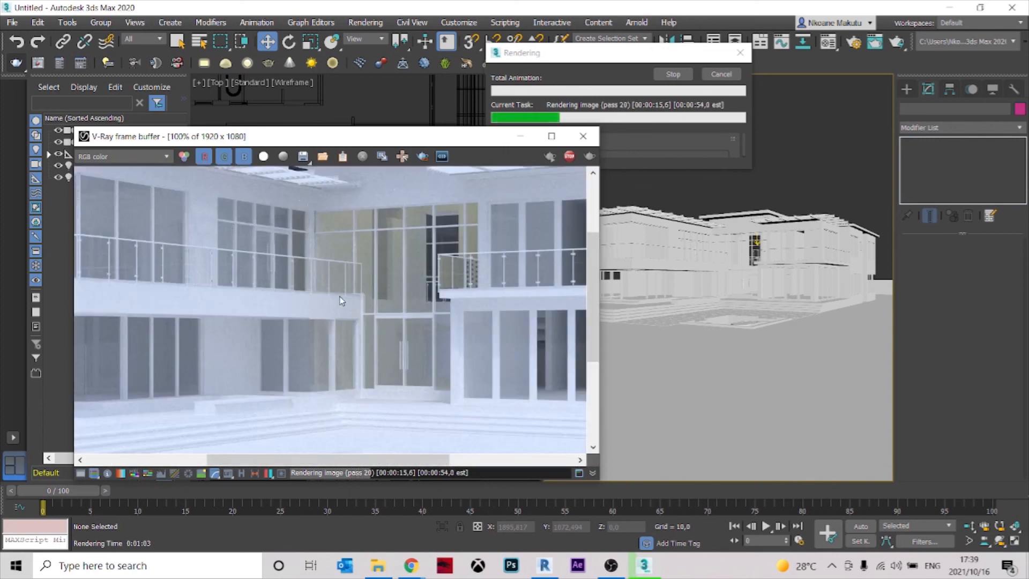
pyautogui.scroll(-1, 358, 326)
pyautogui.scroll(1, 366, 330)
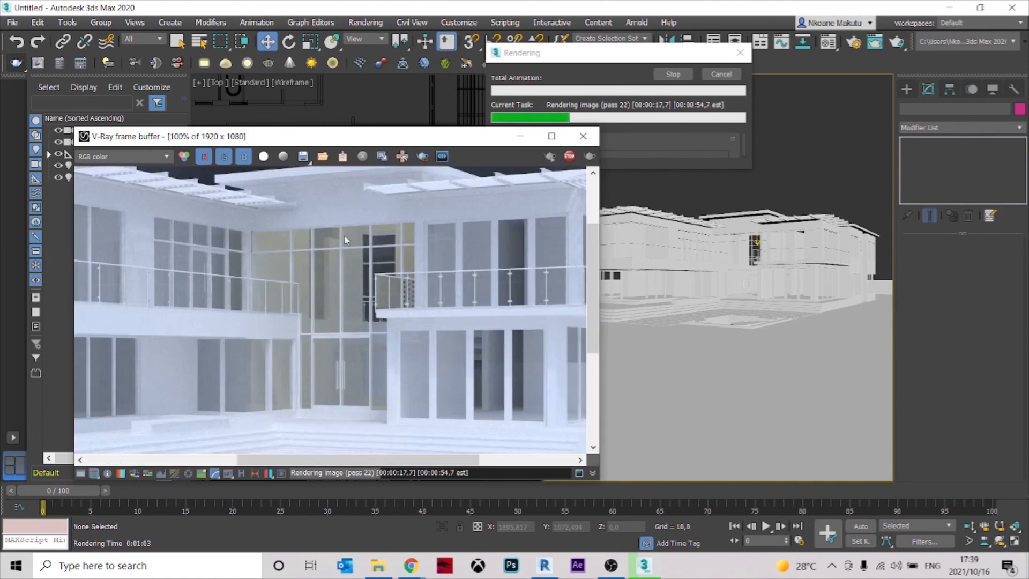
pyautogui.scroll(-1, 370, 322)
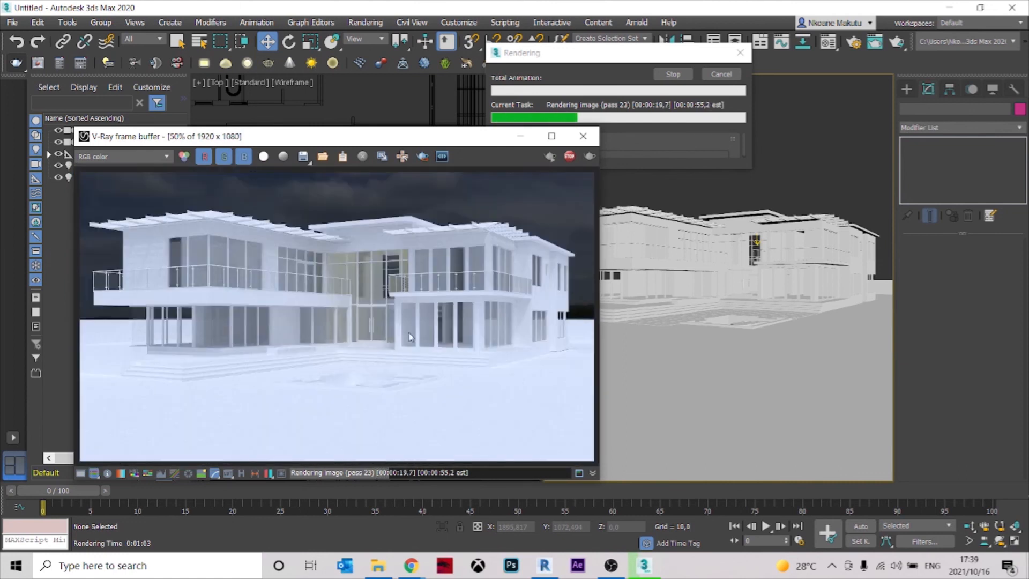
pyautogui.scroll(1, 361, 268)
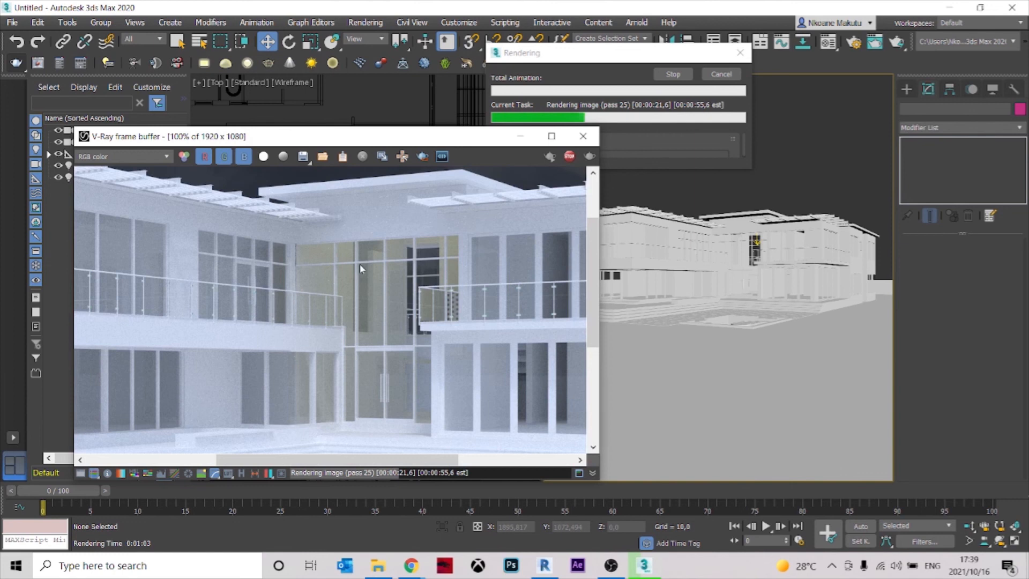
pyautogui.scroll(-1, 410, 244)
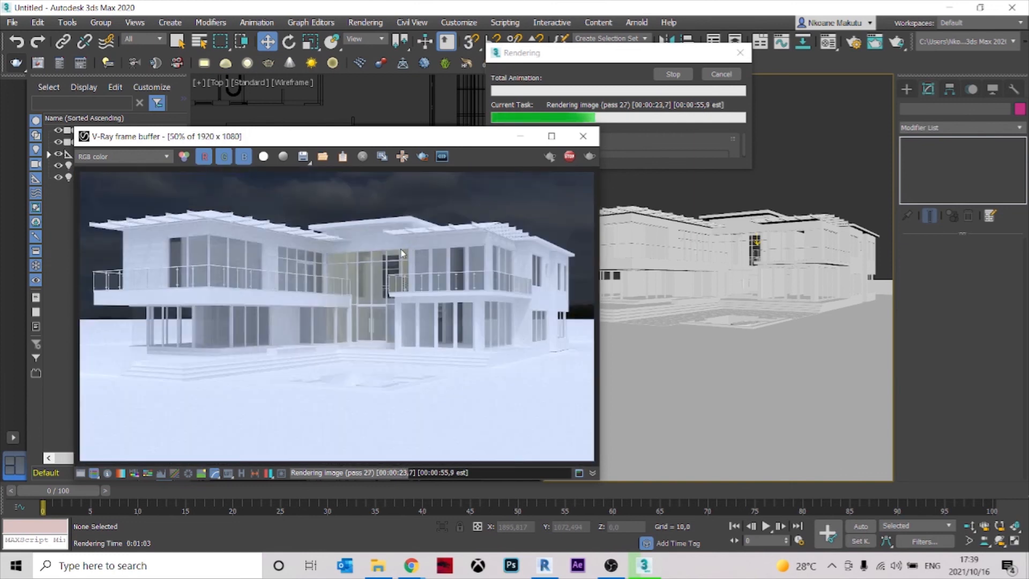
pyautogui.scroll(-1, 343, 311)
pyautogui.scroll(1, 328, 287)
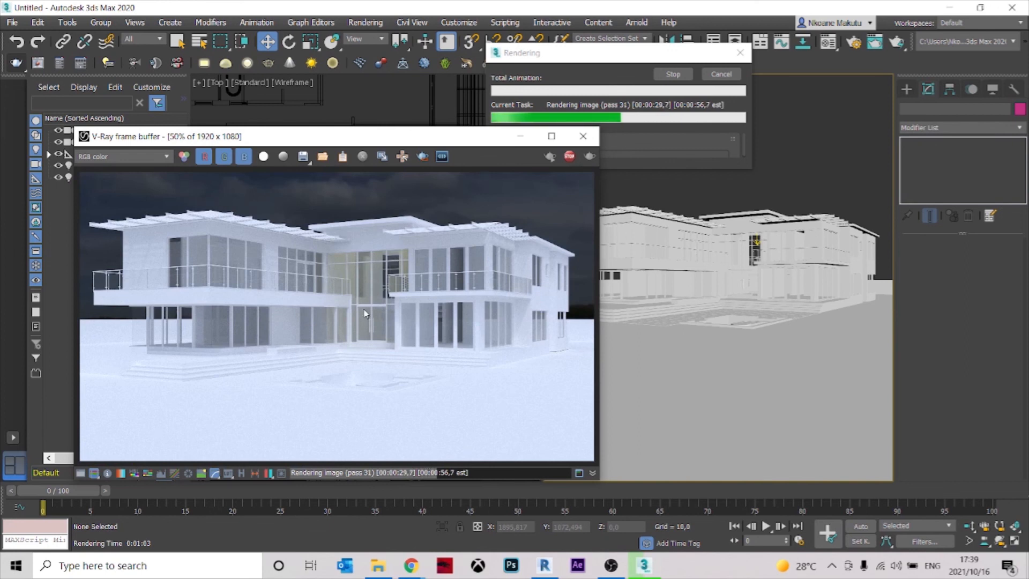
pyautogui.scroll(-1, 380, 313)
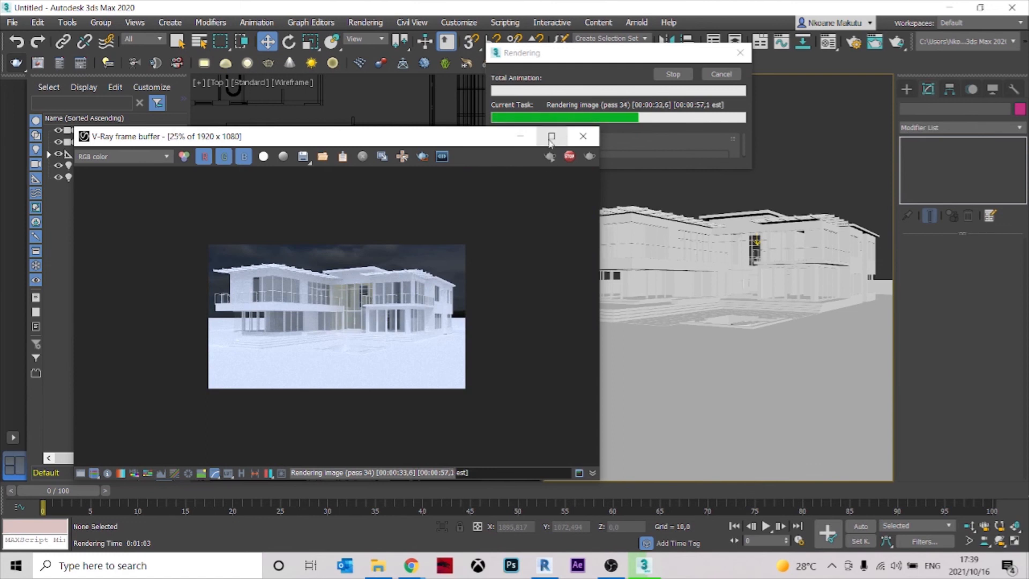
# Maximize the V-Ray frame buffer and inspect the whole house and its central entrance at 50% and 100%
pyautogui.click(551, 135)
pyautogui.scroll(2, 513, 244)
pyautogui.scroll(-1, 588, 238)
pyautogui.scroll(1, 588, 238)
pyautogui.scroll(-1, 582, 264)
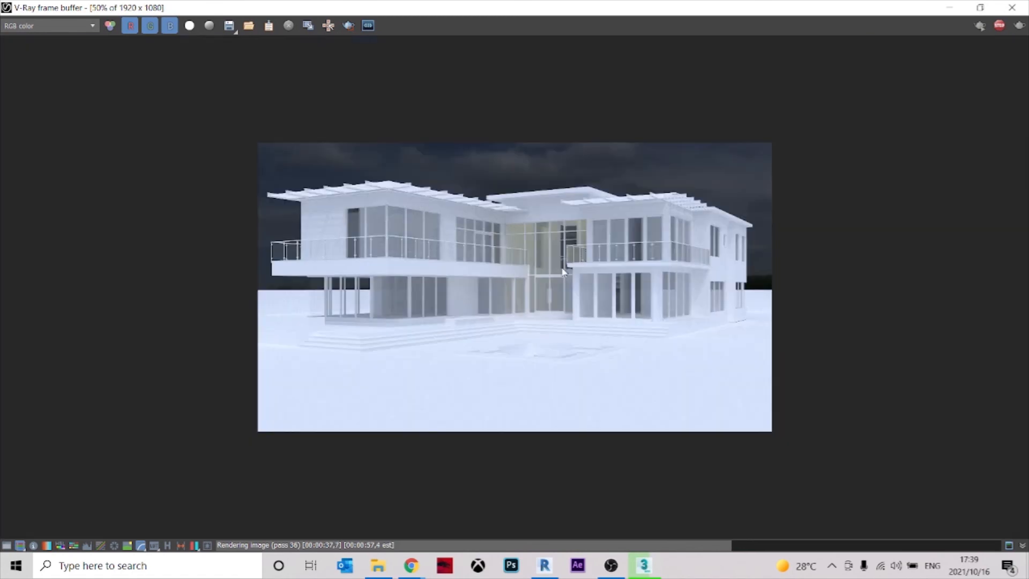
pyautogui.scroll(1, 569, 269)
pyautogui.scroll(-1, 540, 226)
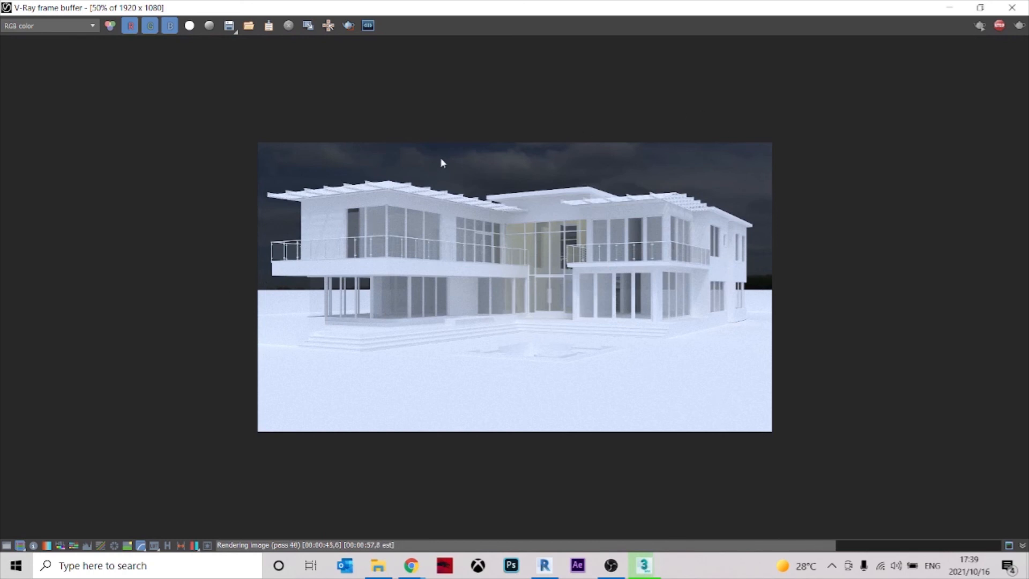
pyautogui.scroll(1, 441, 163)
pyautogui.scroll(-1, 434, 168)
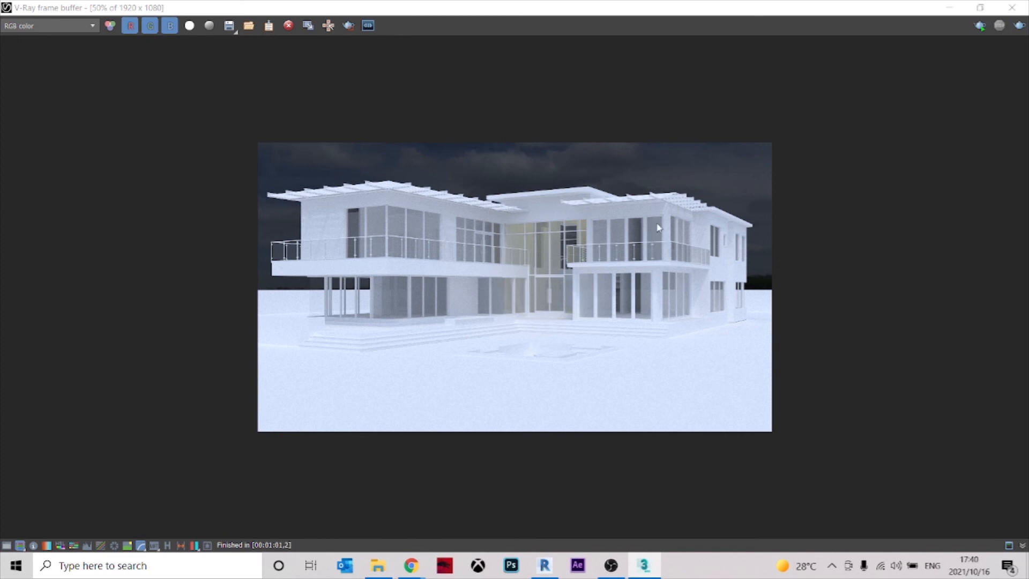
pyautogui.doubleClick(512, 218)
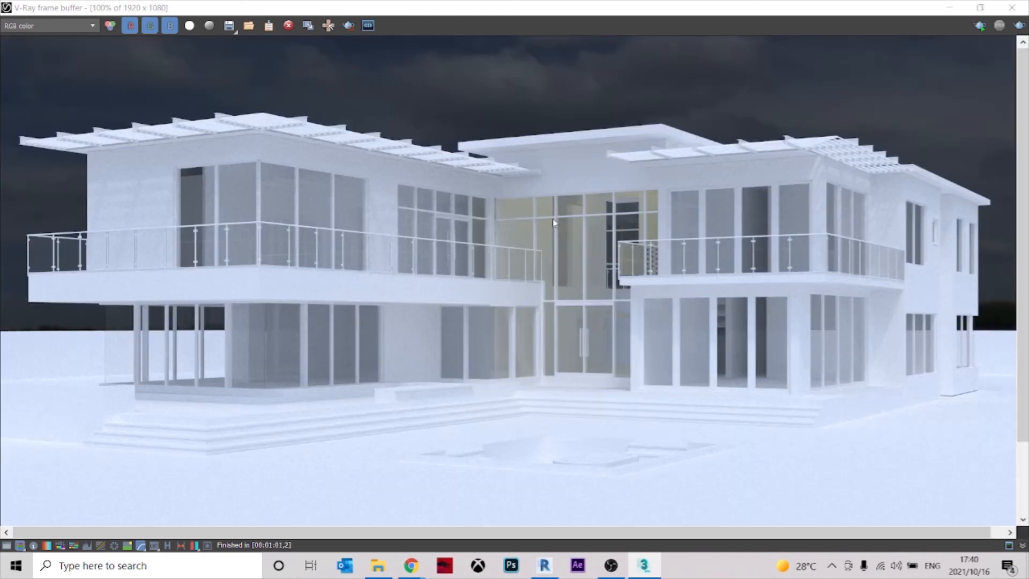